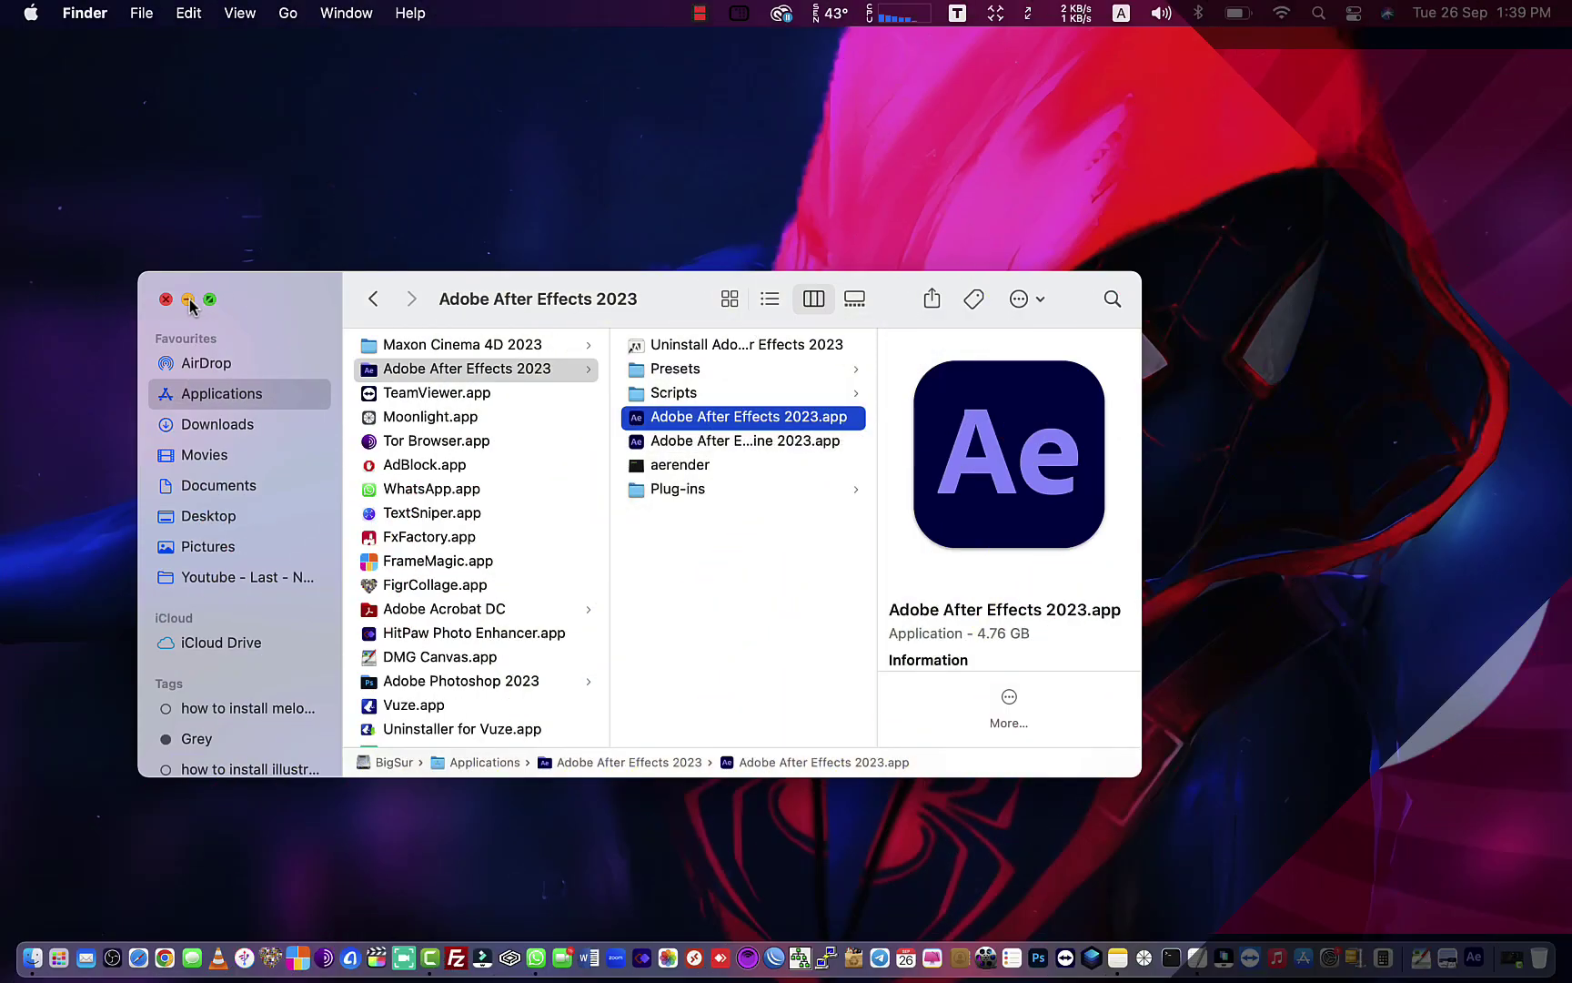
Minimize the Adobe After Effects 2023 Finder folder window to the Dock
click(187, 298)
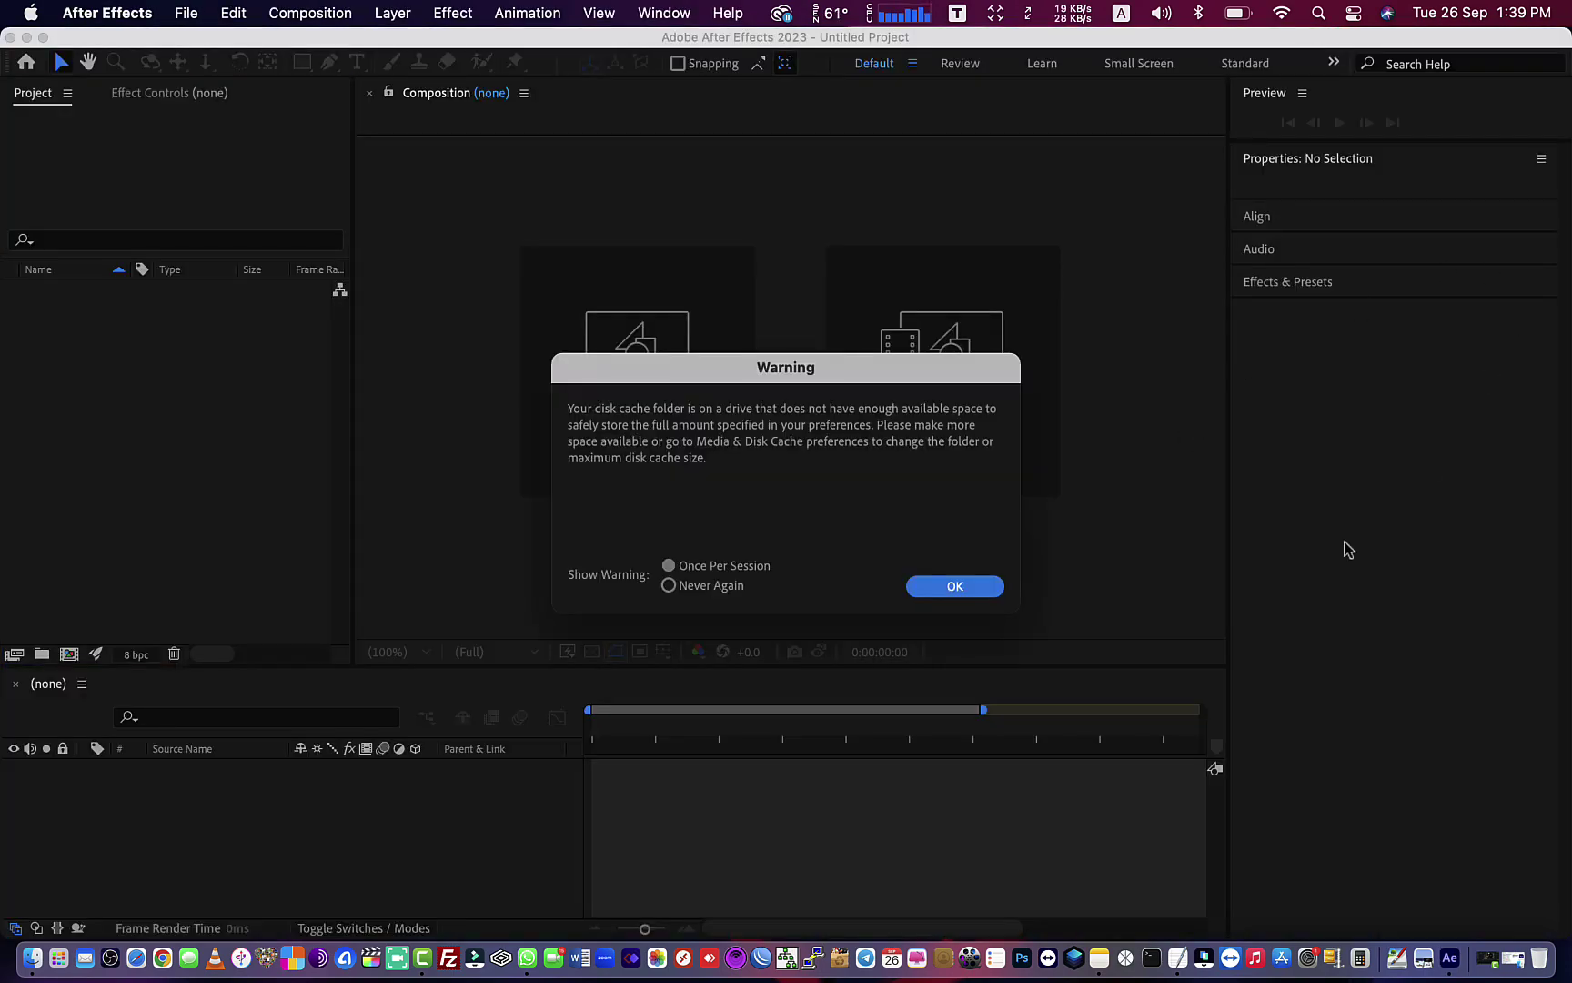
Dismiss the disk cache and incompatible plugins warnings and start a new empty project
click(958, 588)
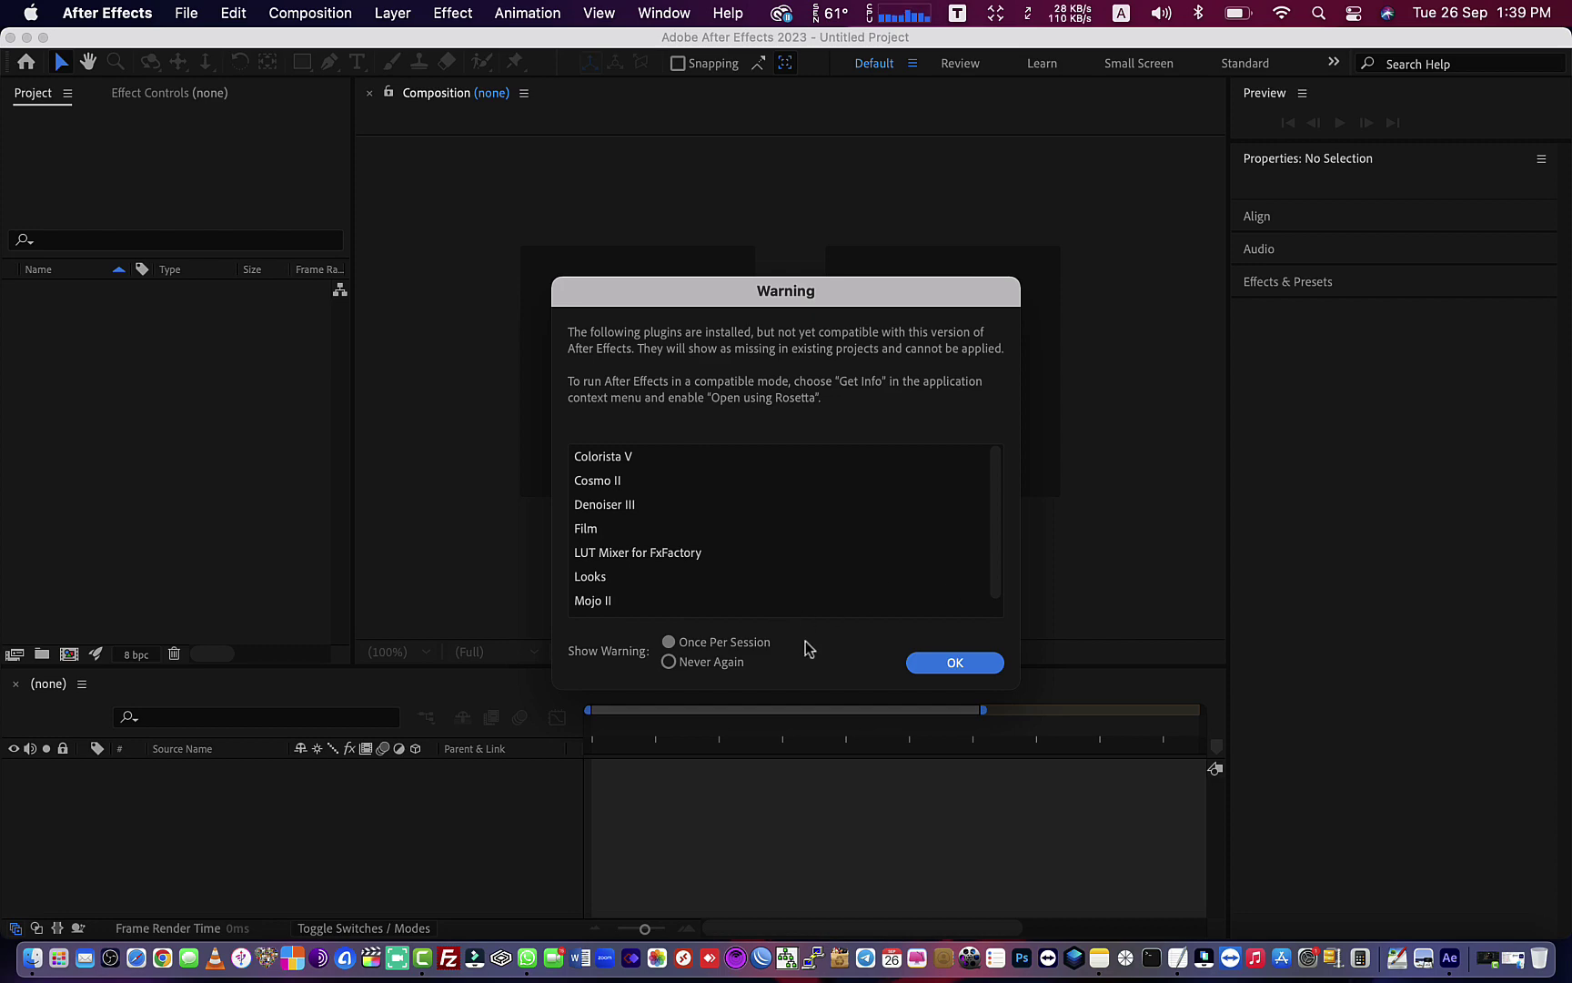
click(967, 673)
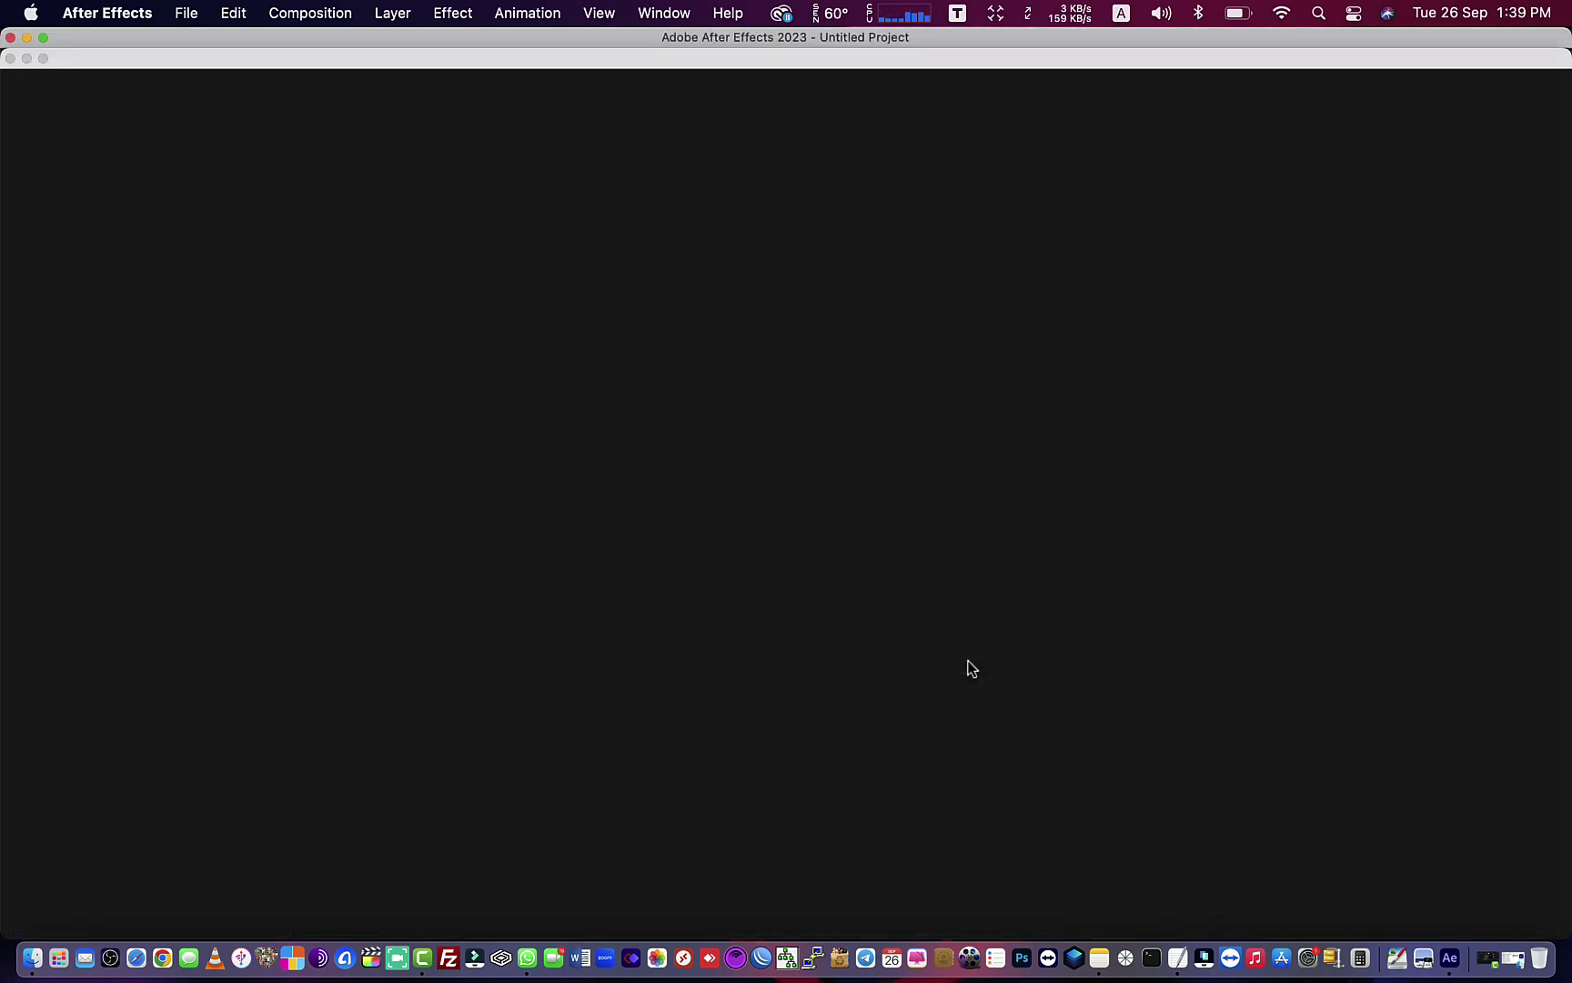
click(92, 198)
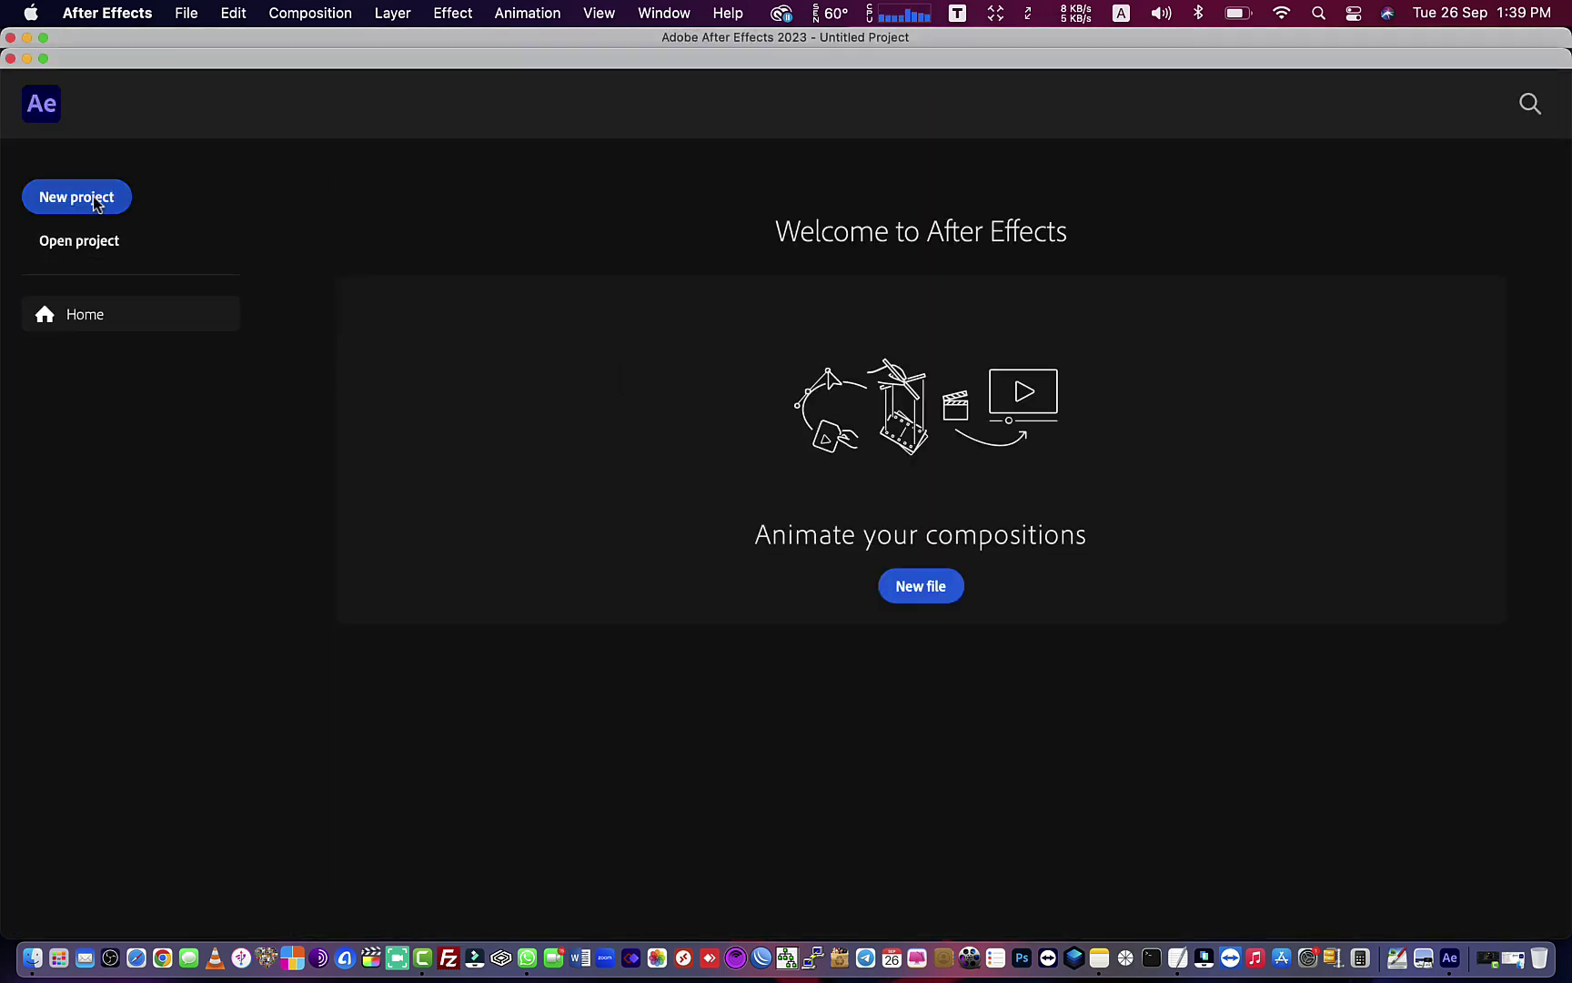
click(1101, 227)
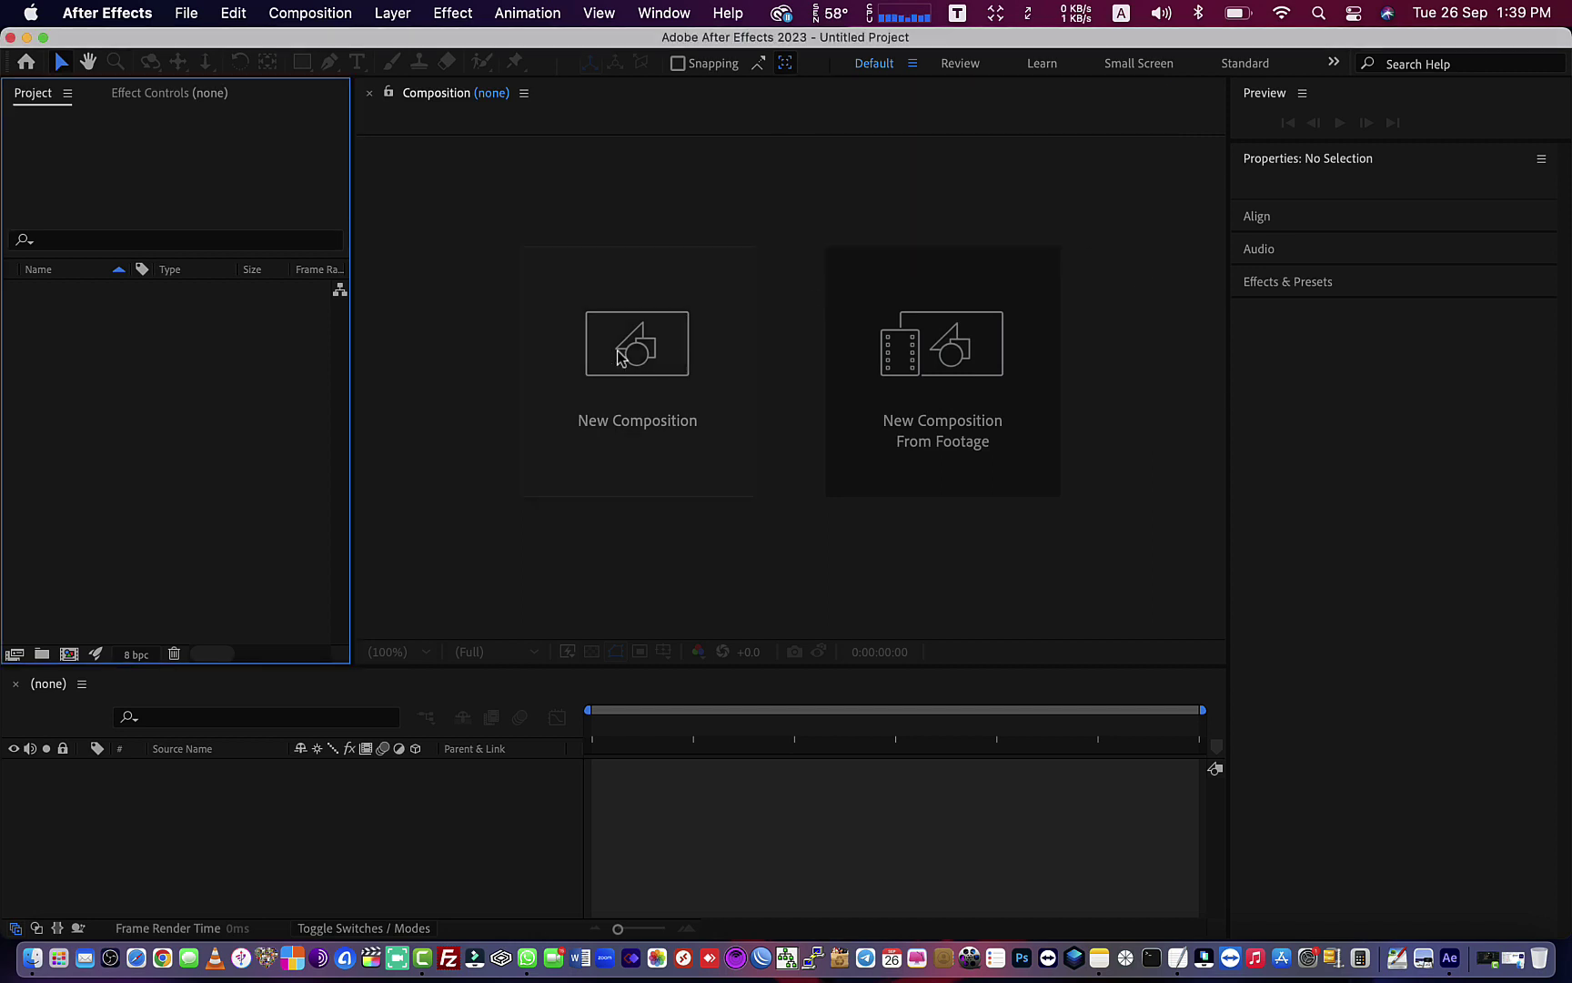
Create Comp 1 with default 1920x1080, 29.97 fps, 30-second settings, then set time near 3 s
click(626, 375)
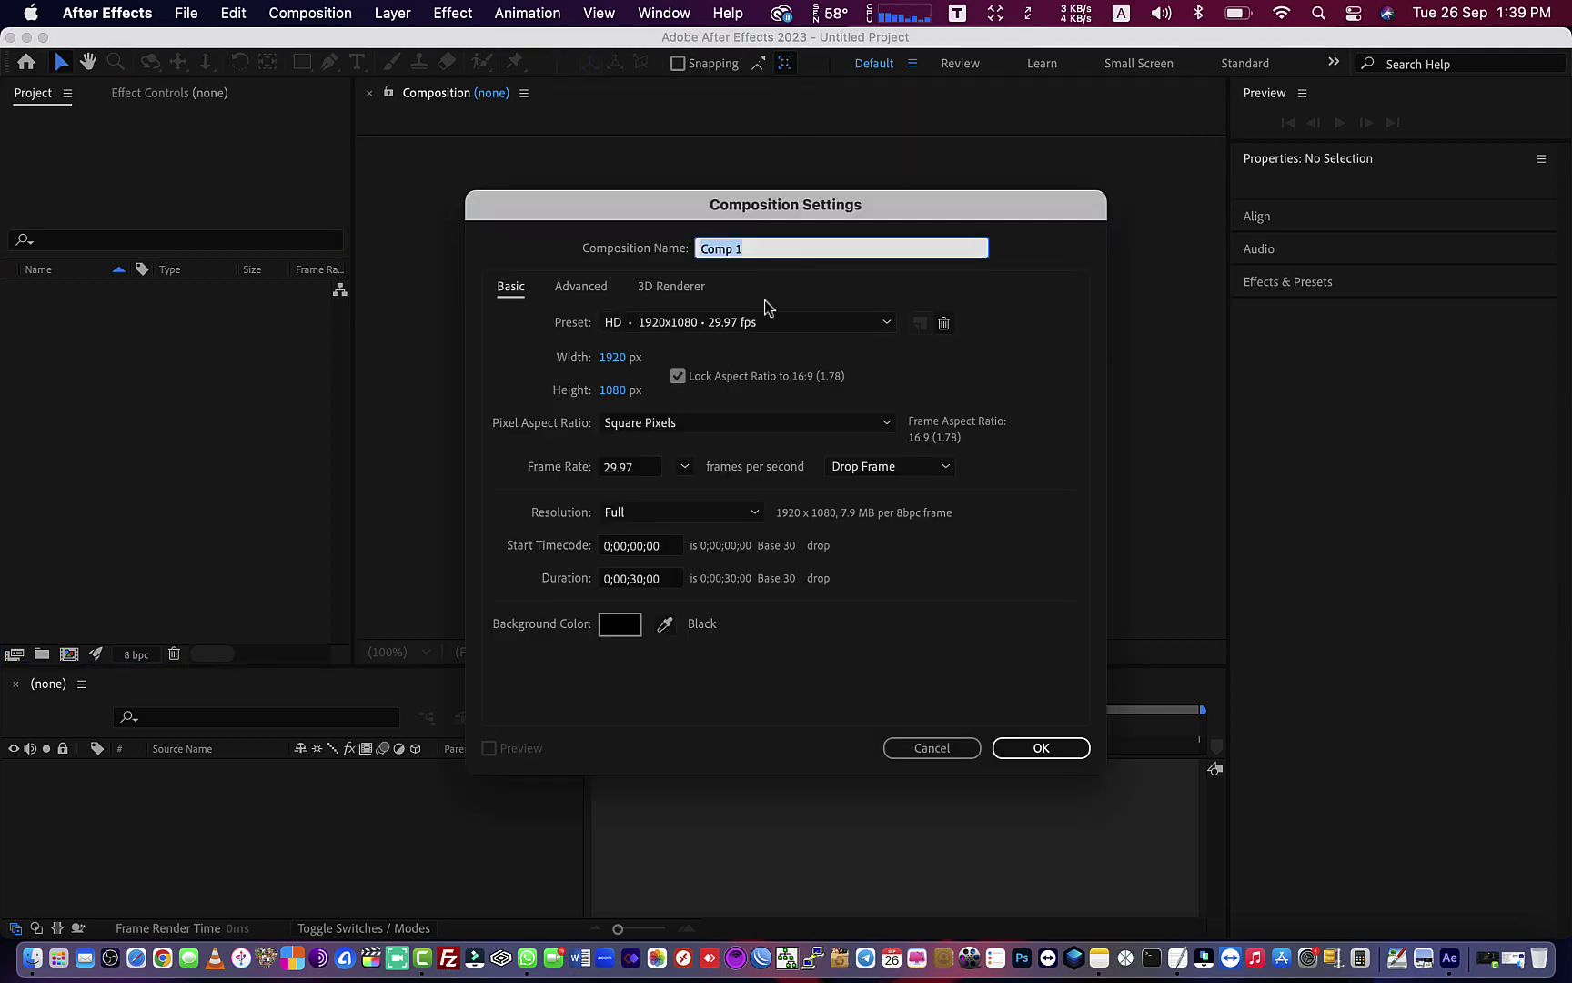
click(1036, 750)
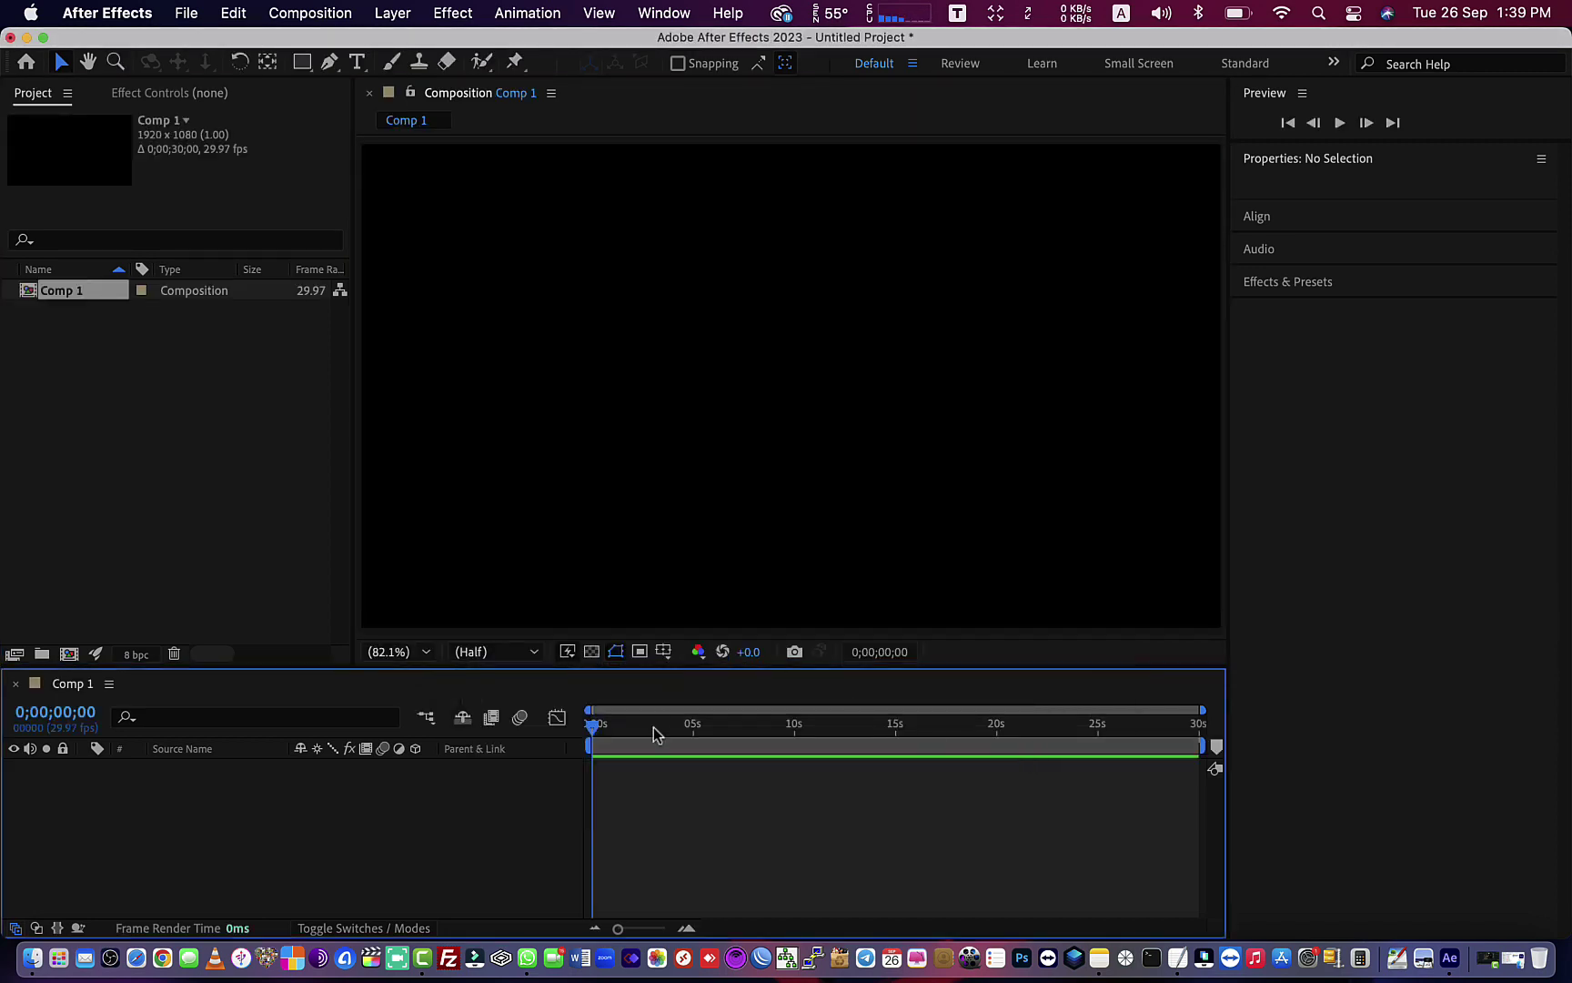
click(654, 729)
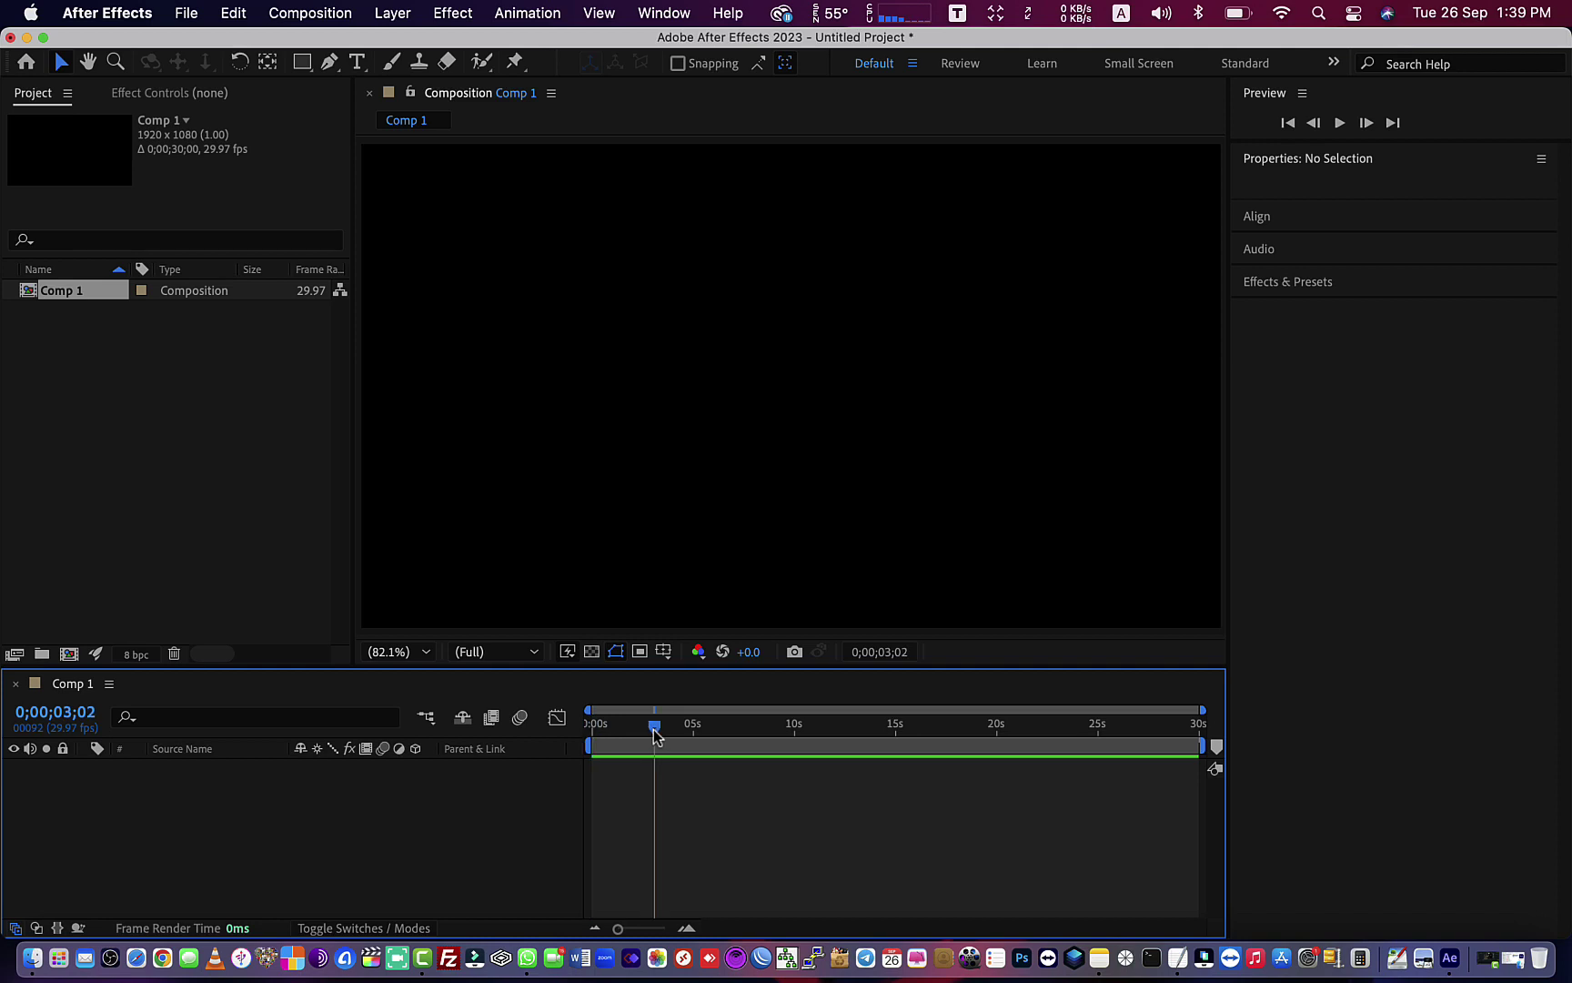
Import the Cimatron machining mp4 from Downloads into the project
right_click(150, 443)
mouse_move(246, 552)
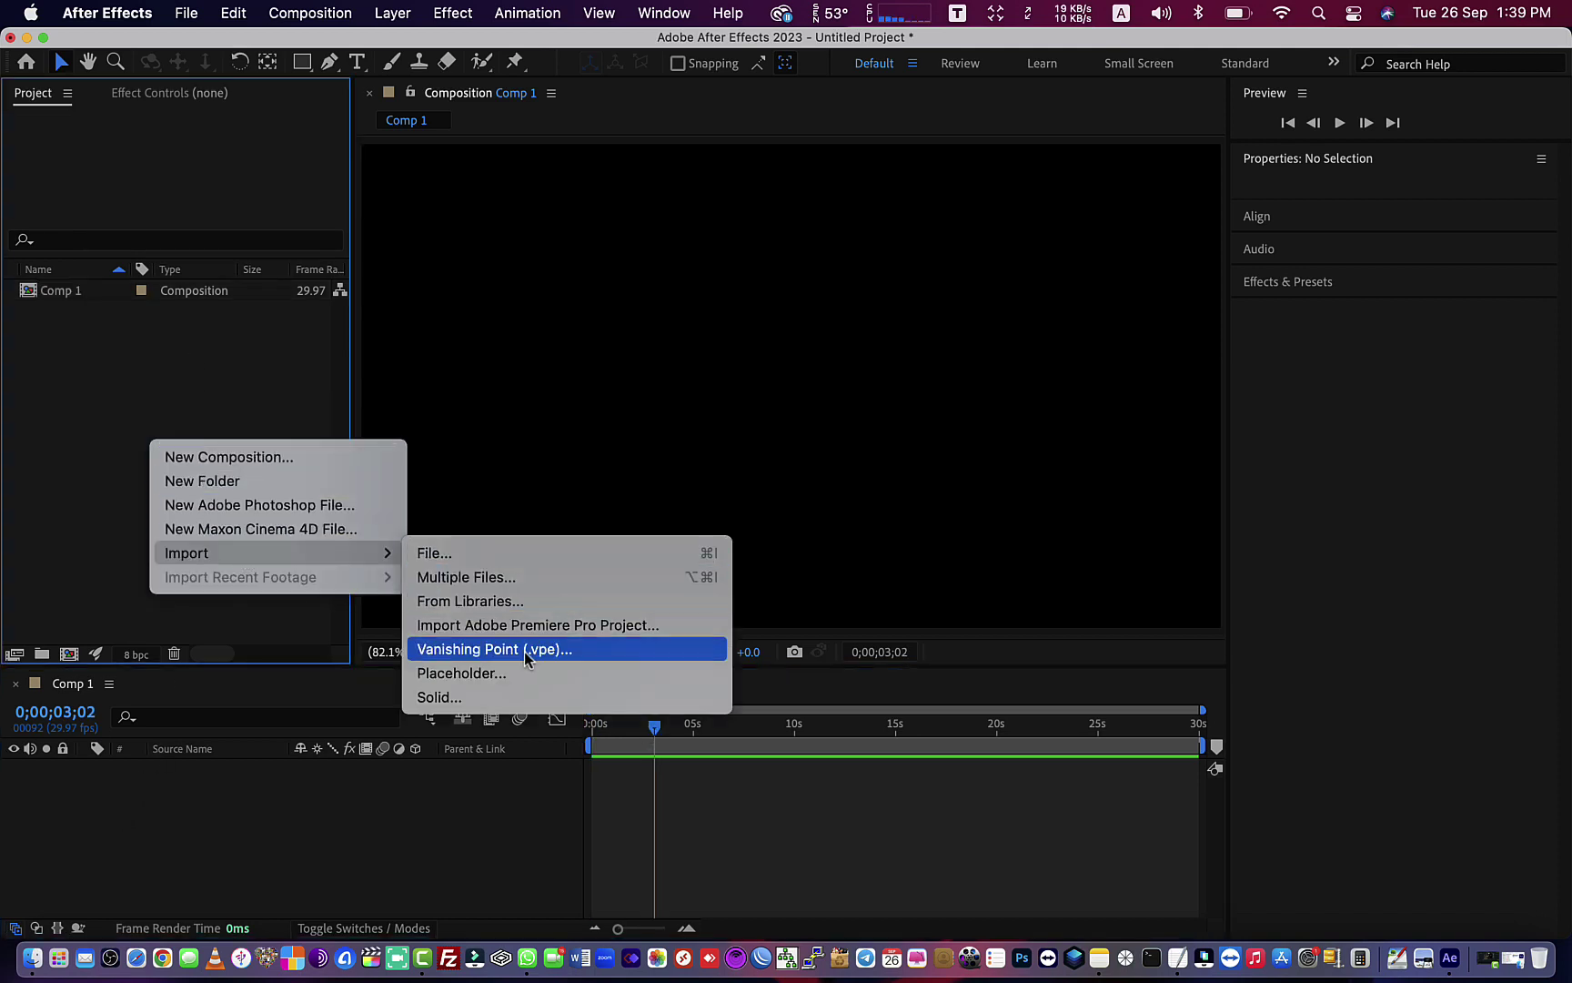
click(537, 564)
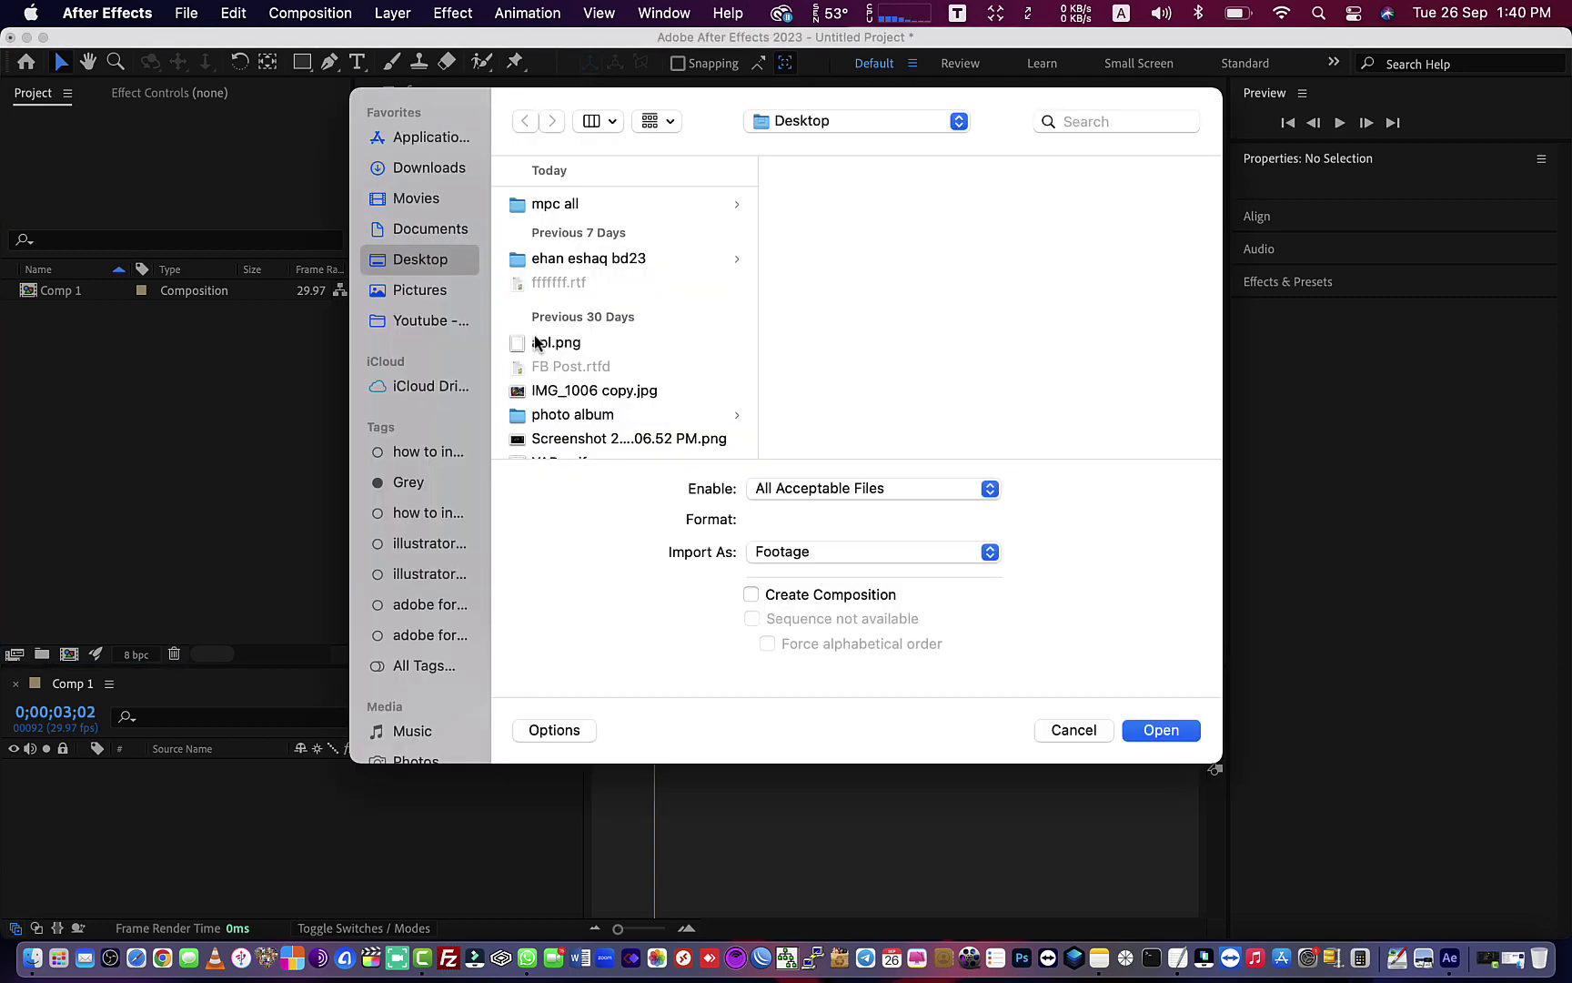
click(433, 171)
scroll(644, 378, down, 10)
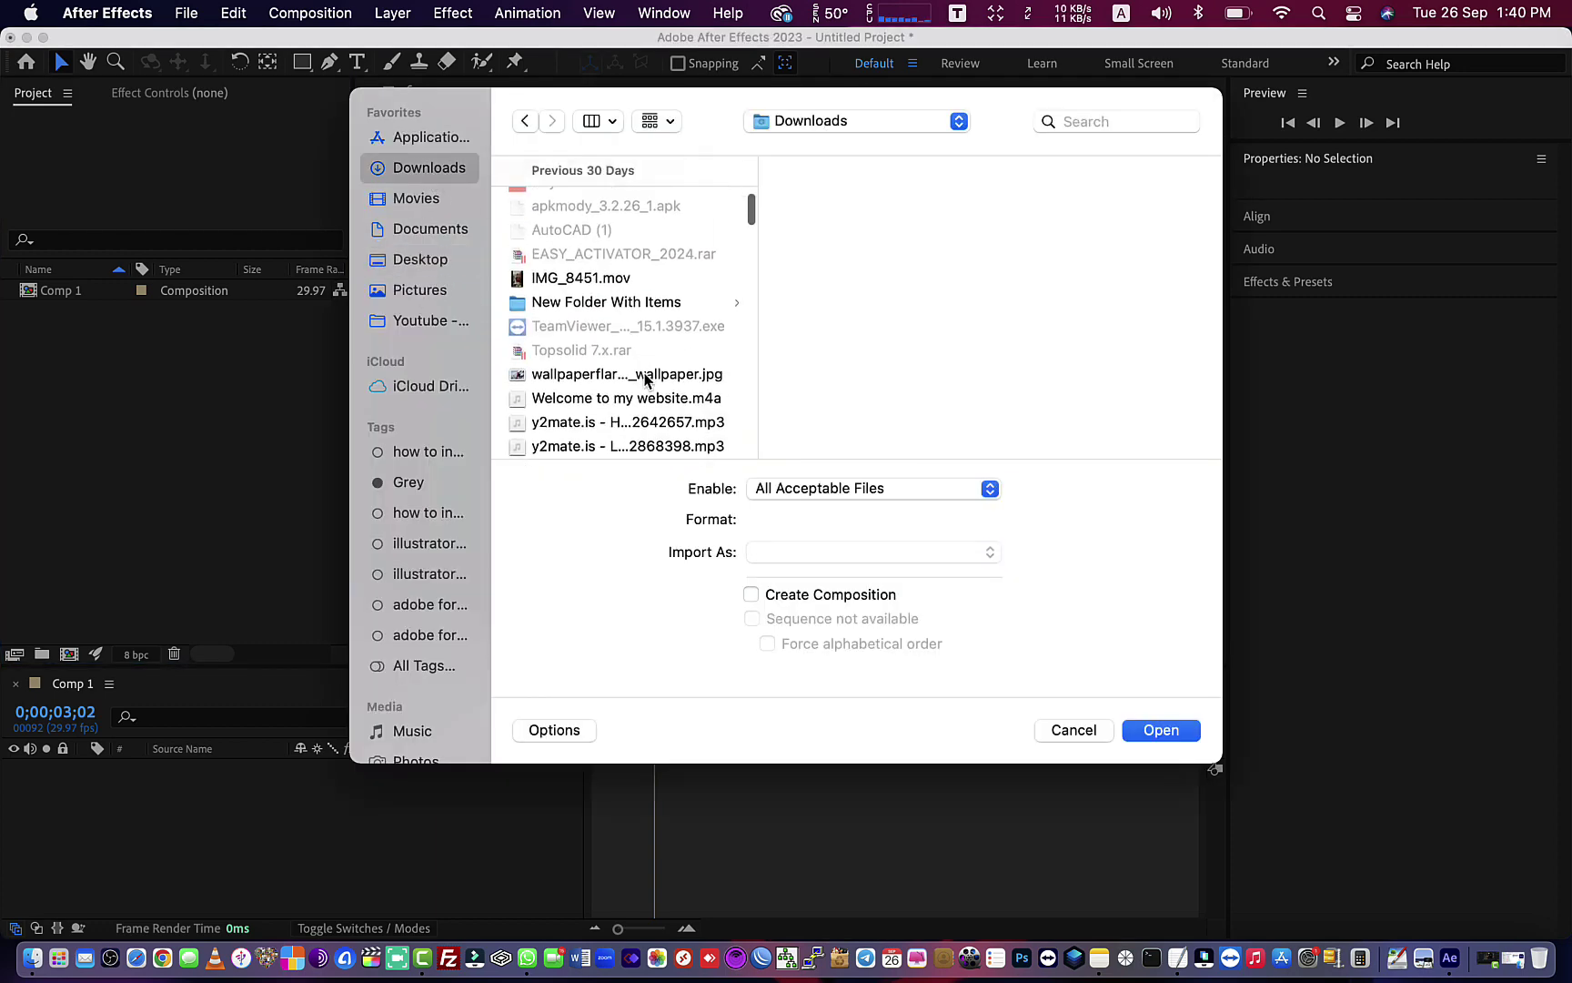
scroll(644, 378, down, 3)
scroll(645, 378, down, 3)
scroll(644, 382, down, 2)
click(656, 379)
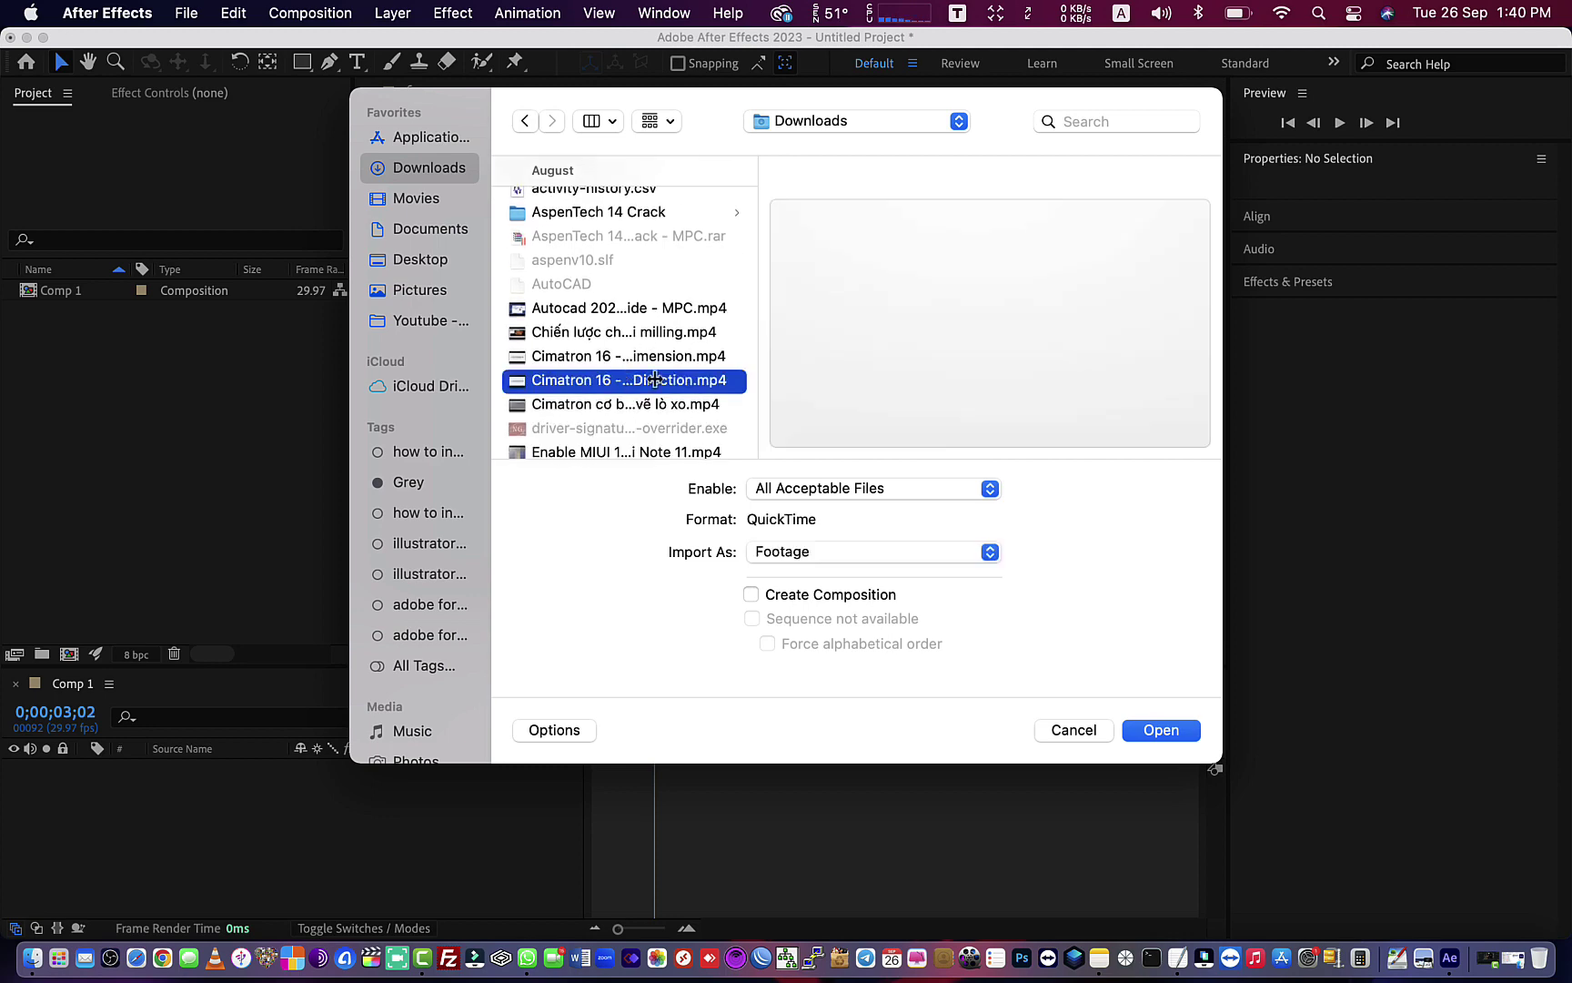
click(1180, 728)
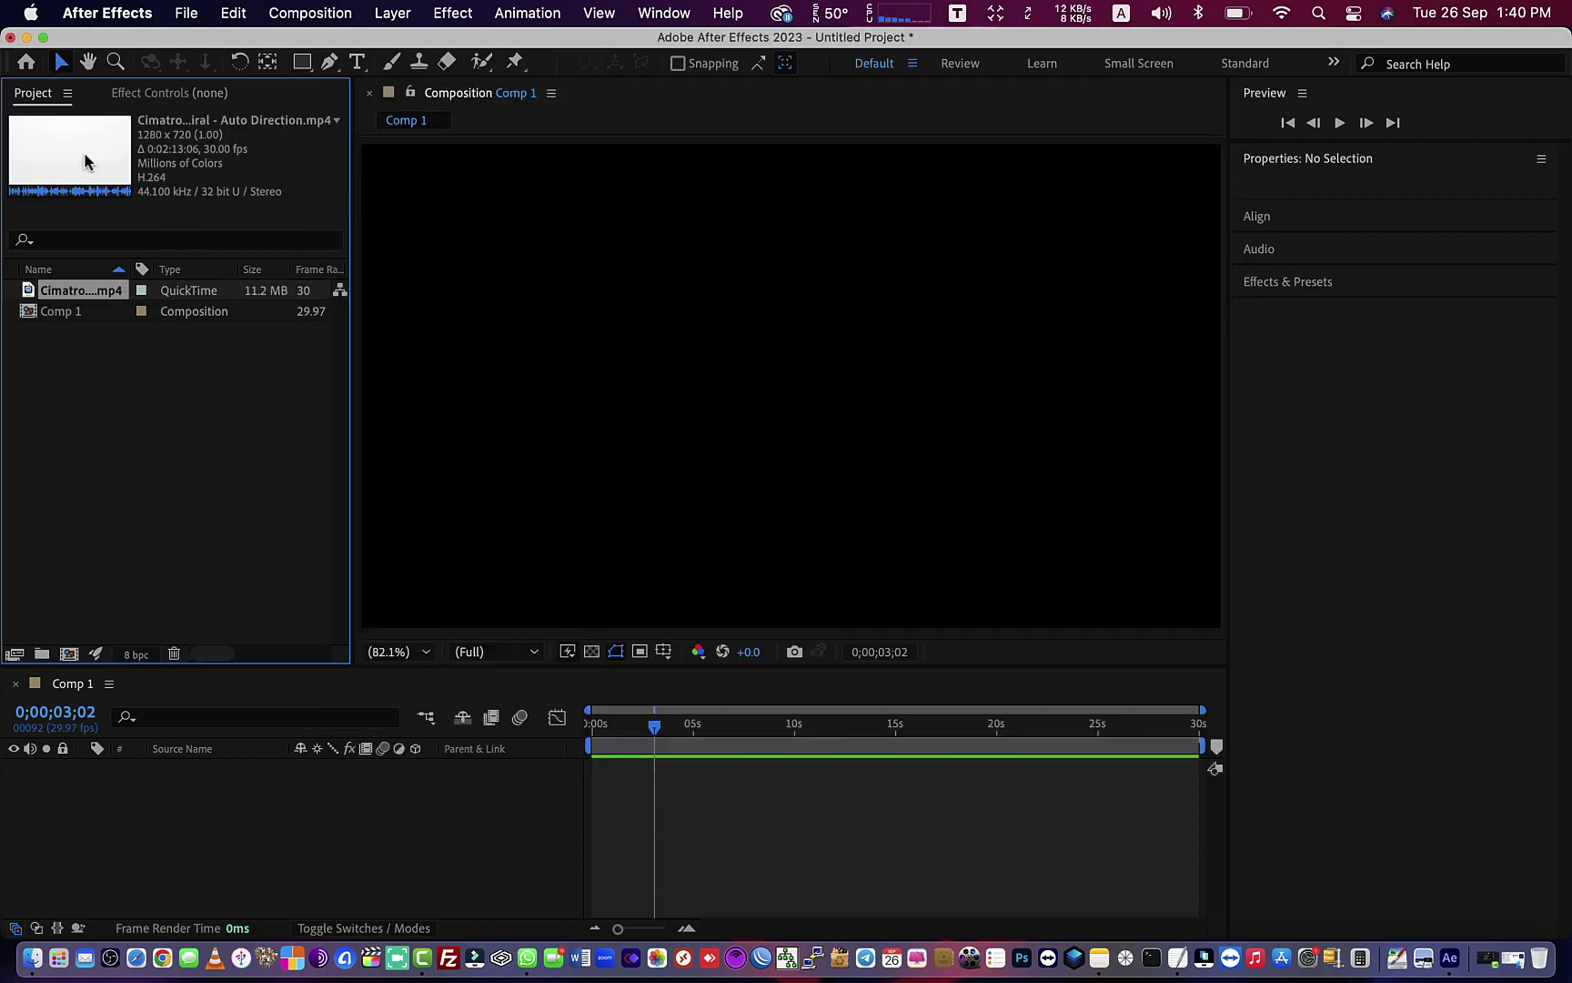
Add the Cimatron footage to Comp 1 and scale it to about 132.7% by 137.2%
drag(85, 161, 200, 781)
drag(654, 725, 935, 728)
drag(1079, 549, 1173, 607)
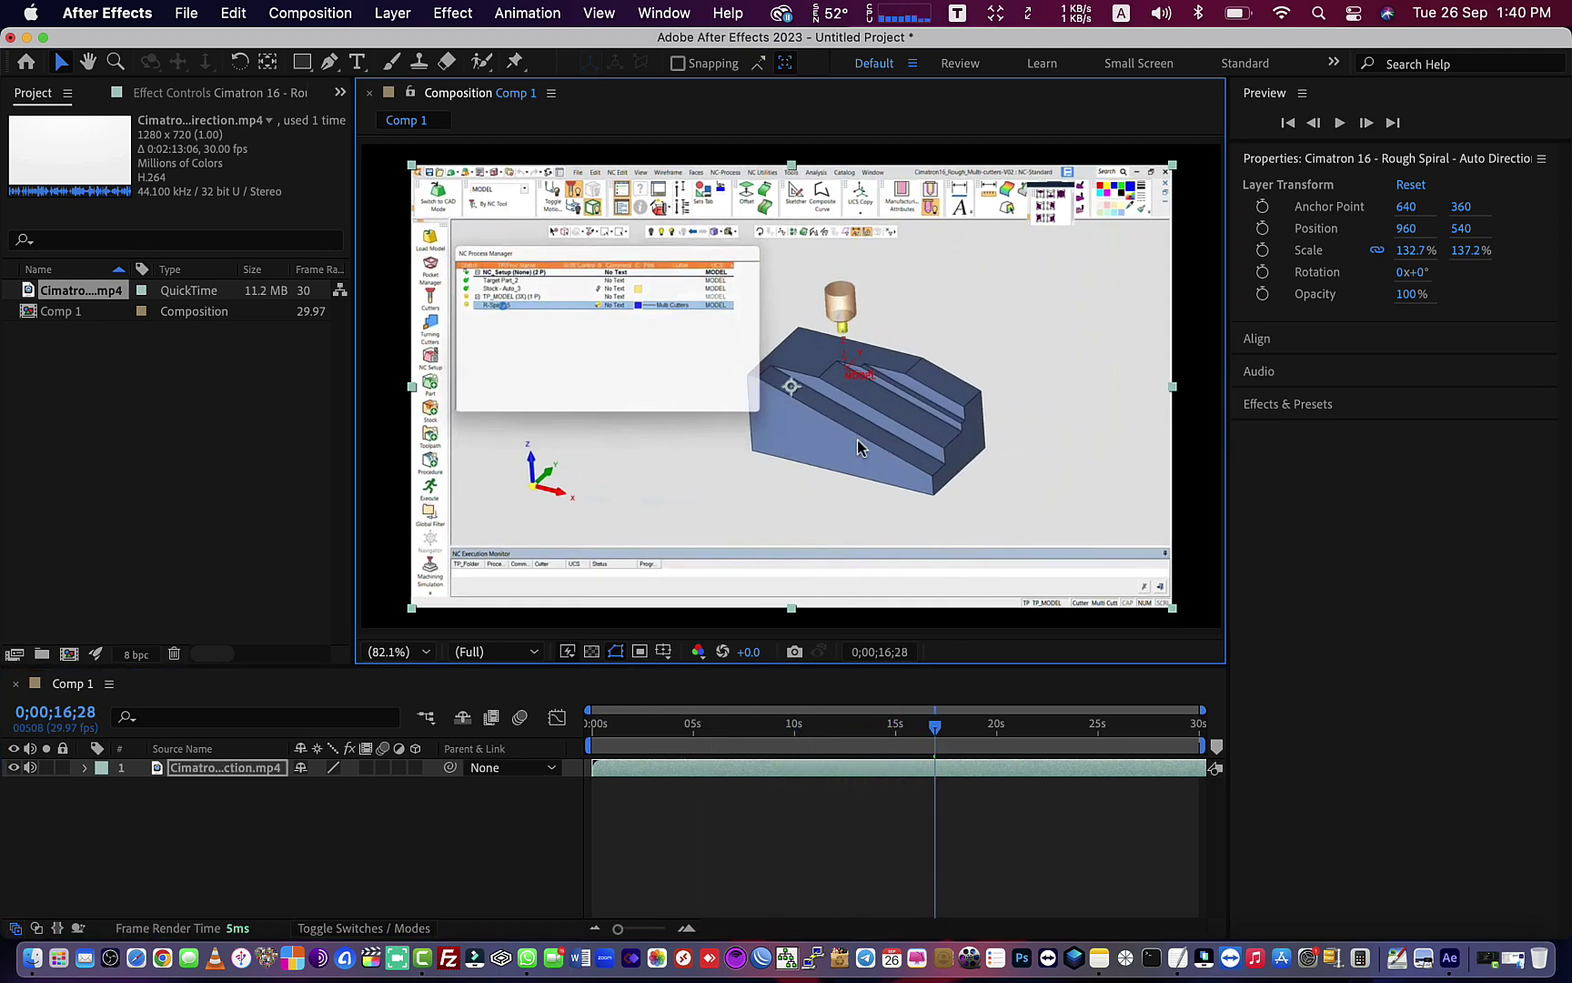
Add a new mask around the whole Cimatron layer
click(526, 12)
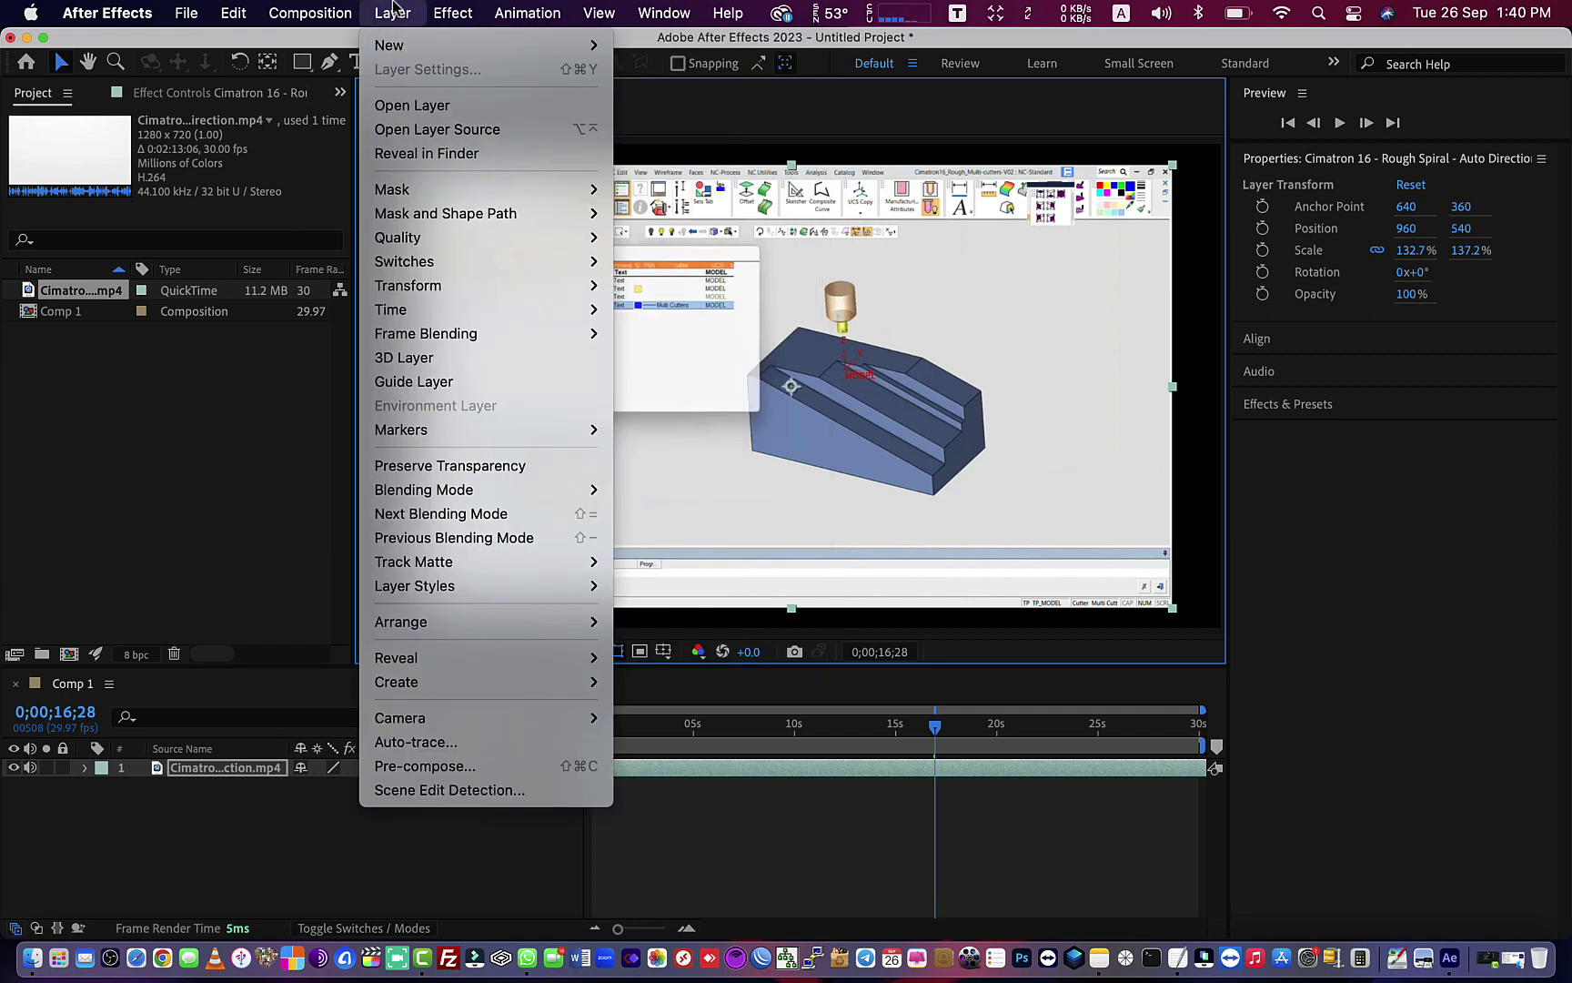
mouse_move(432, 194)
click(657, 190)
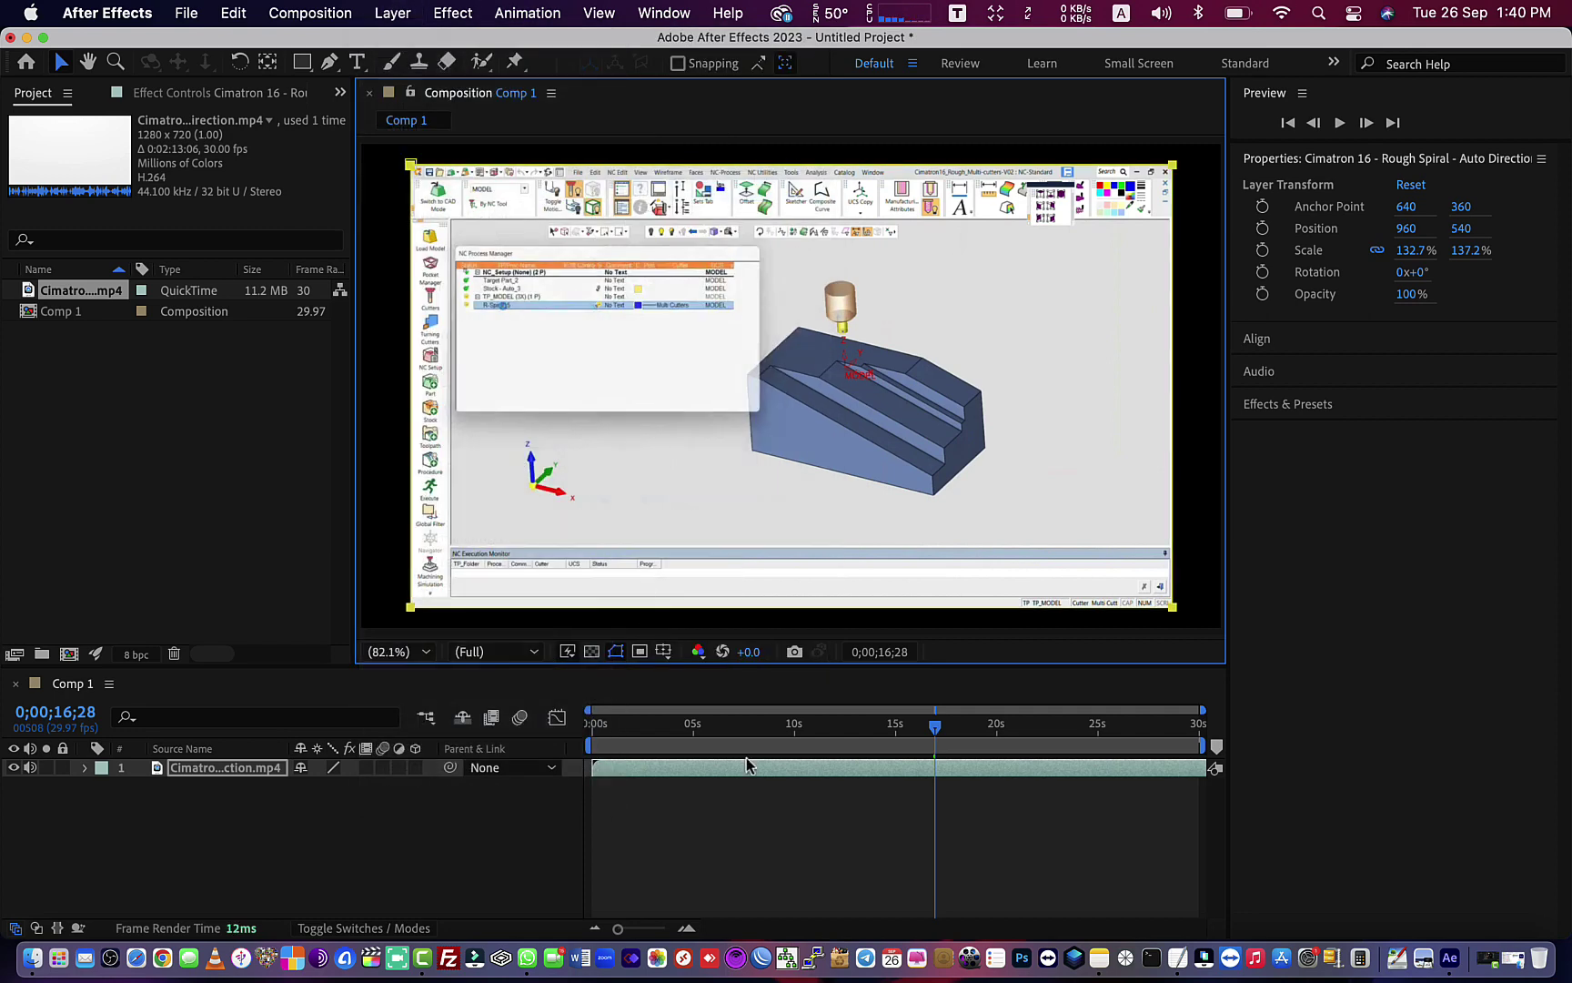
click(559, 353)
Render the current frame as a ProEXR file into Downloads
click(287, 15)
mouse_move(355, 309)
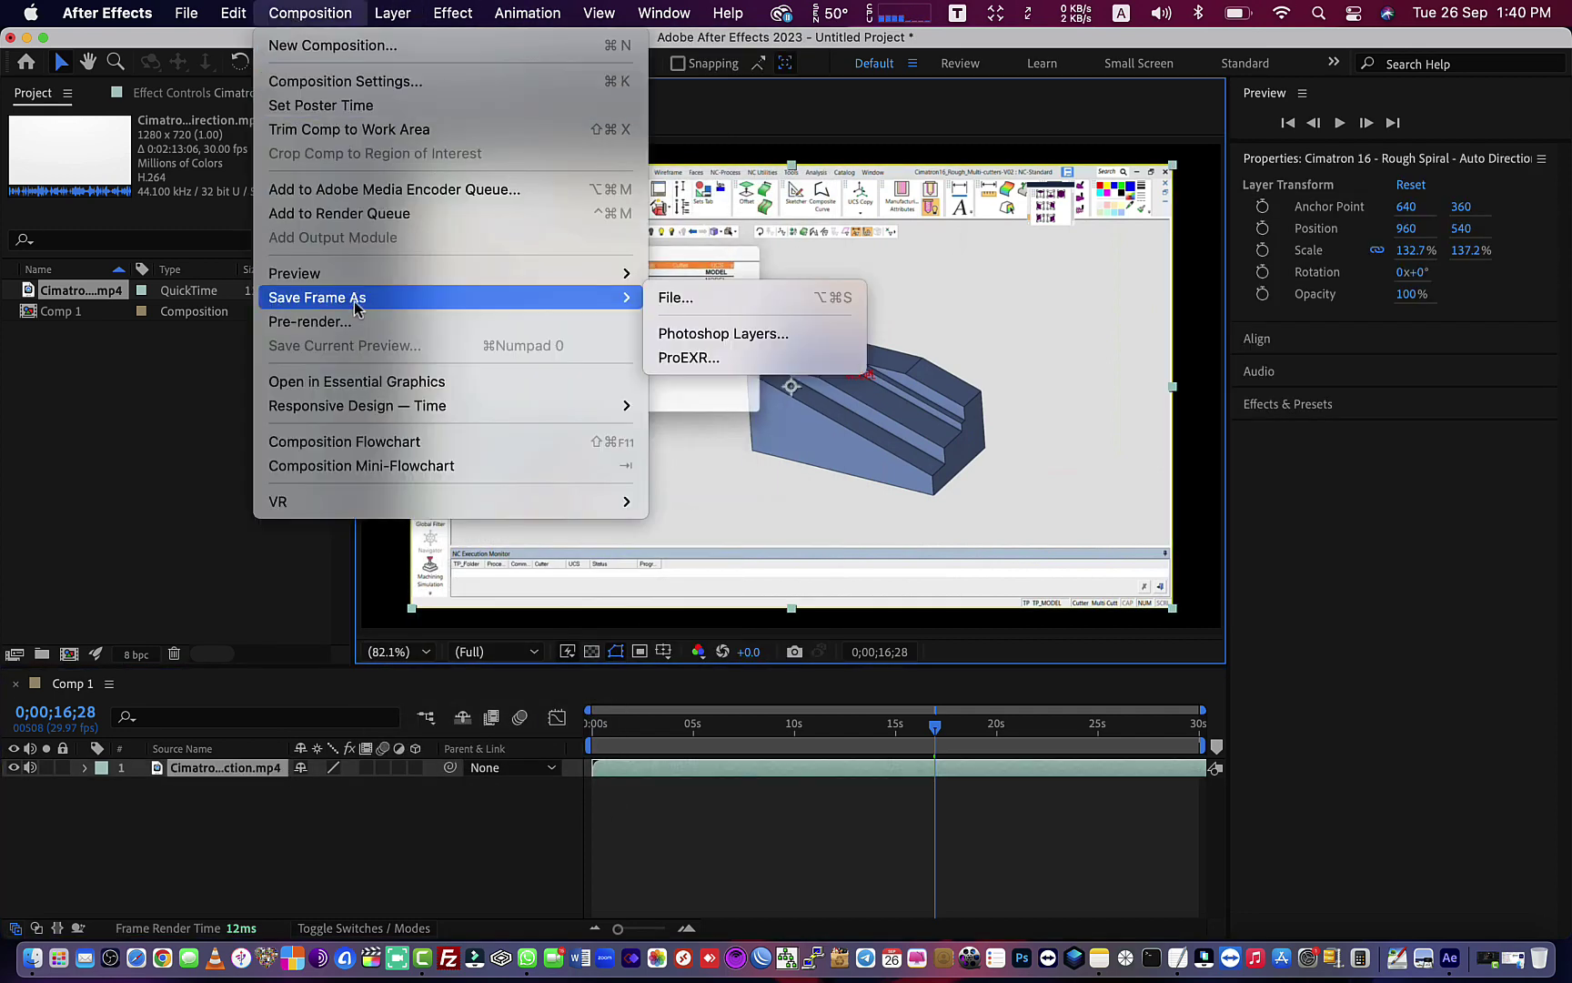
click(684, 357)
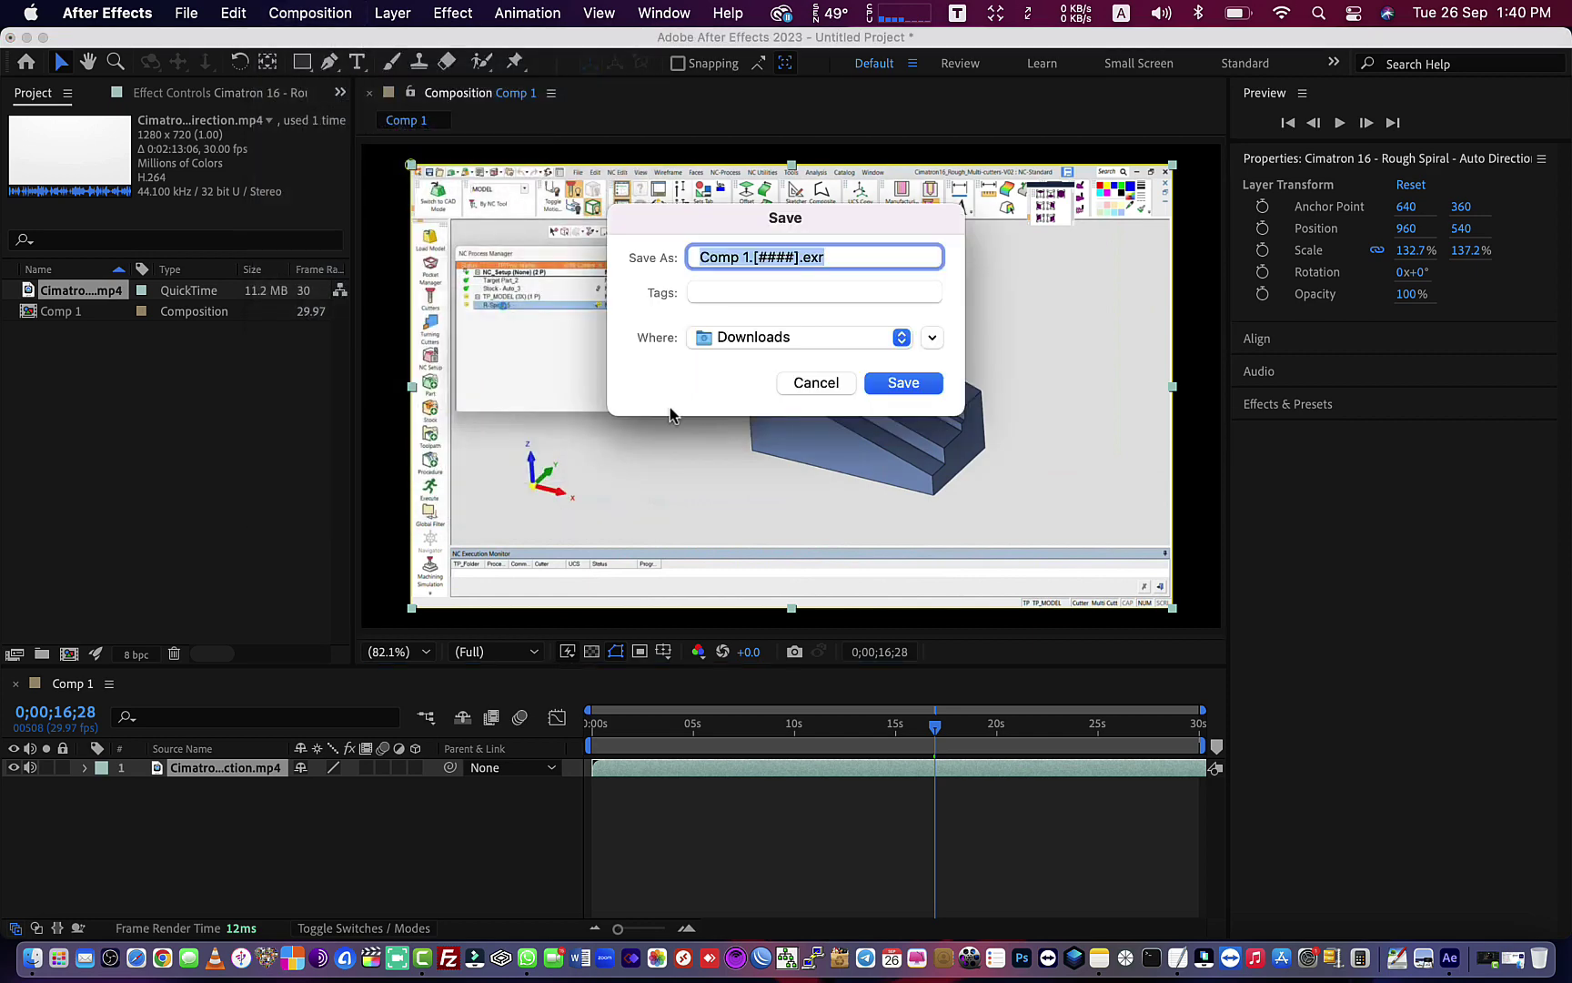
click(906, 388)
click(1089, 492)
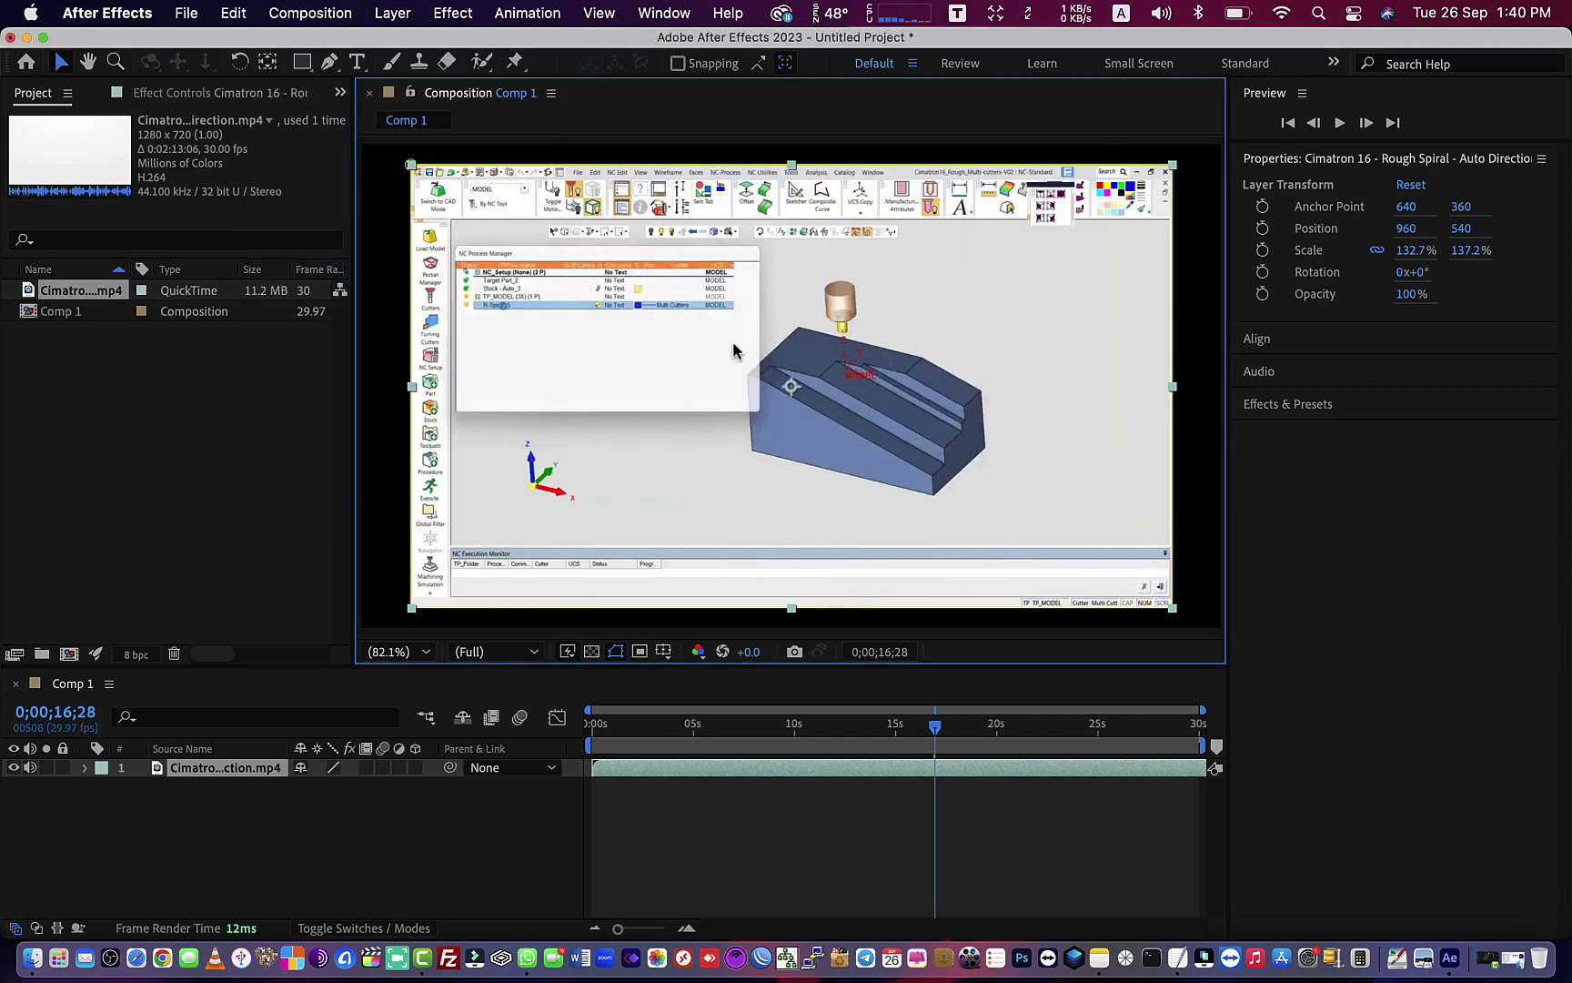
Apply an Inner Shadow layer style to the Cimatron layer
click(186, 13)
mouse_move(261, 20)
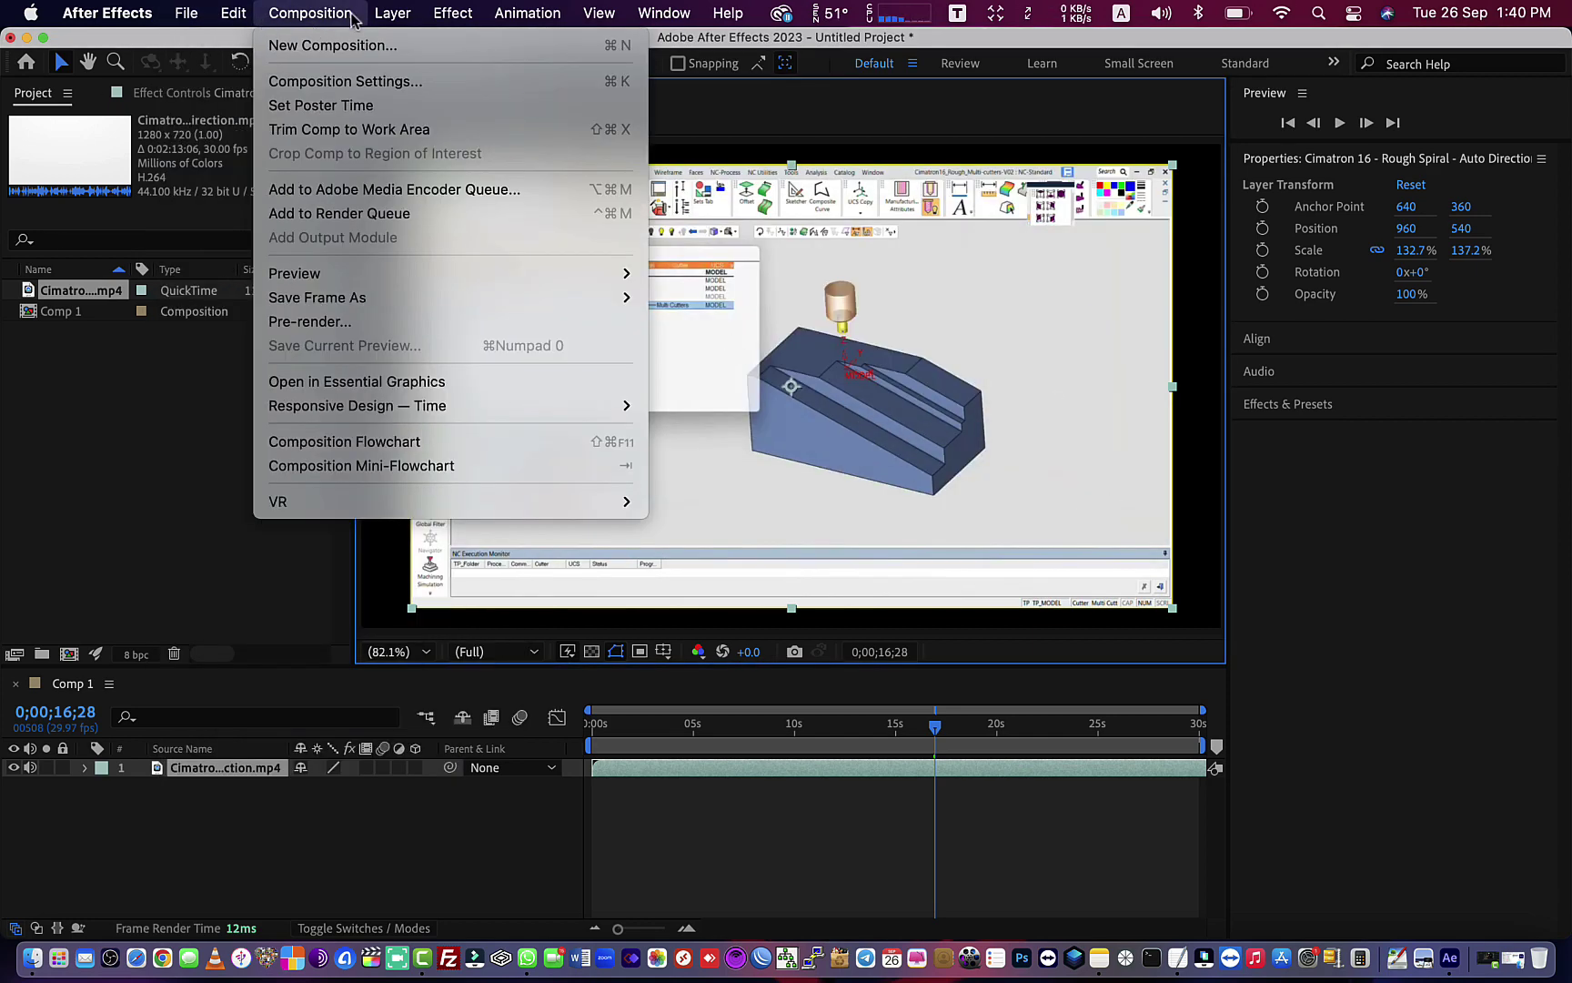
mouse_move(392, 12)
mouse_move(447, 319)
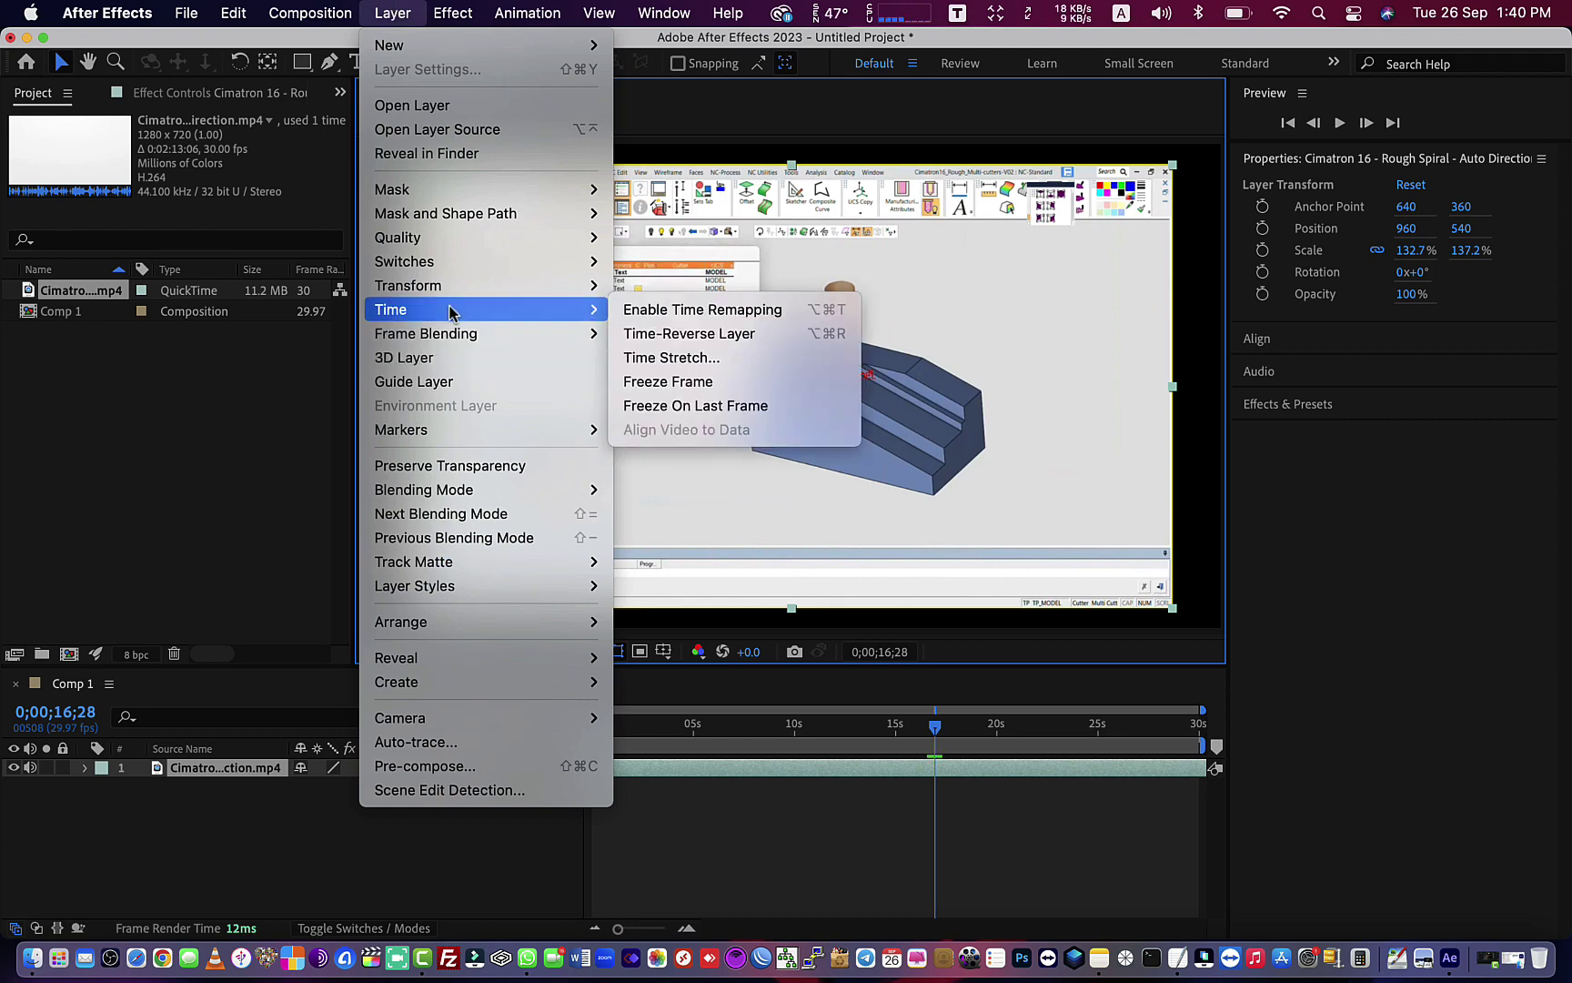
mouse_move(473, 587)
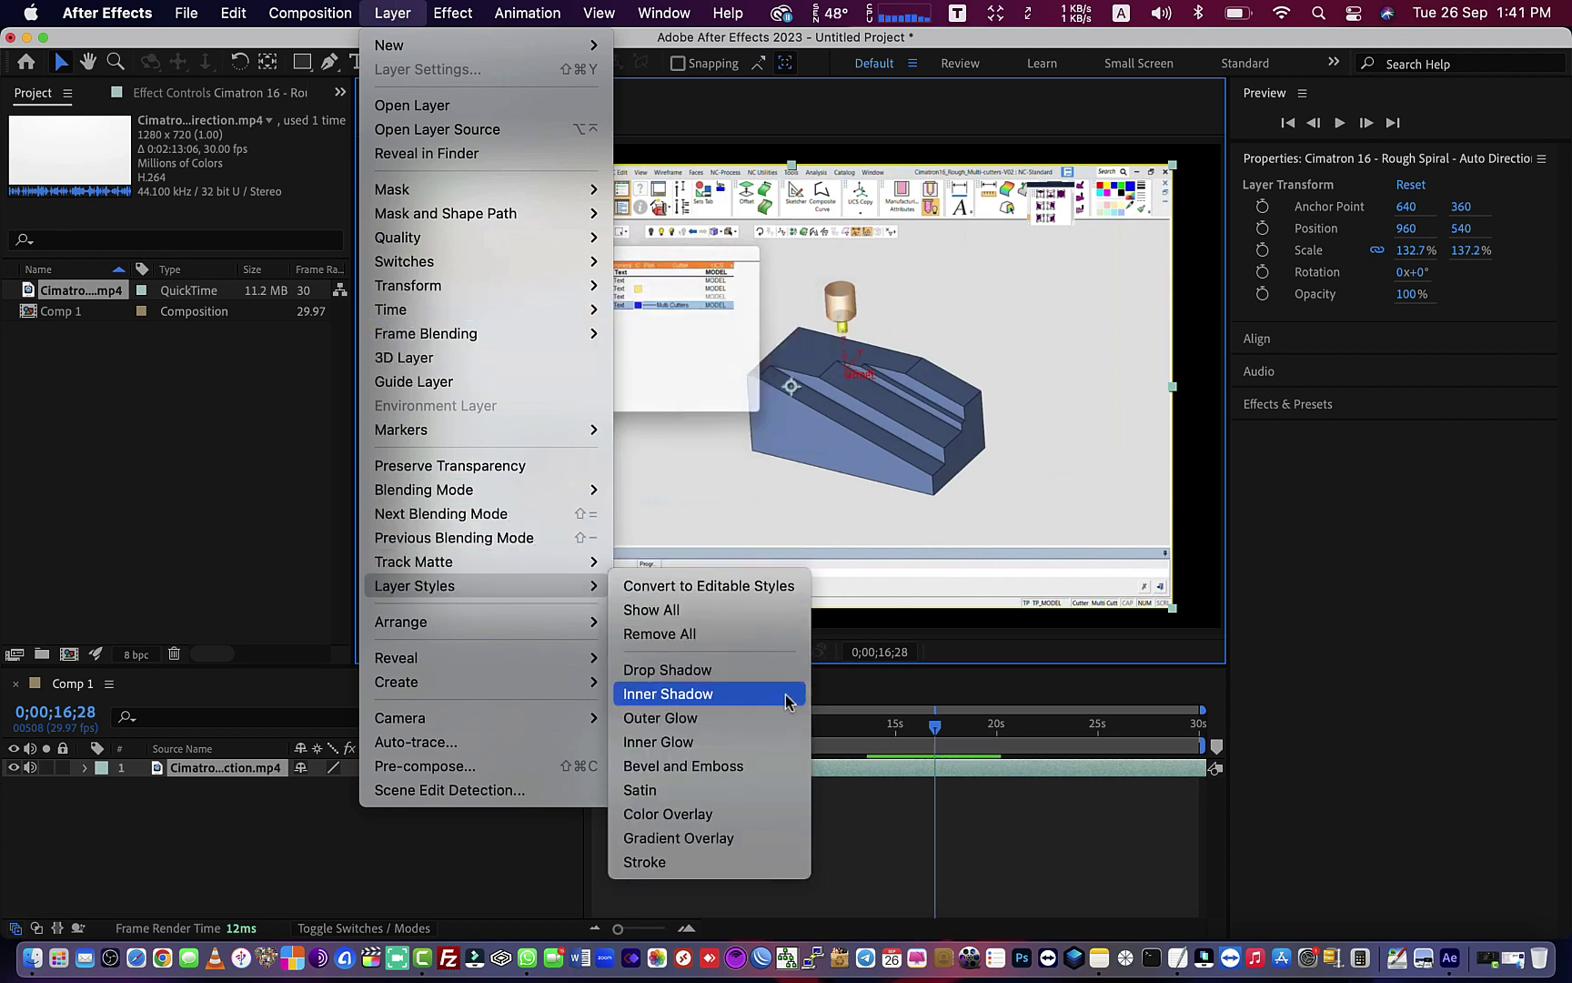
click(788, 706)
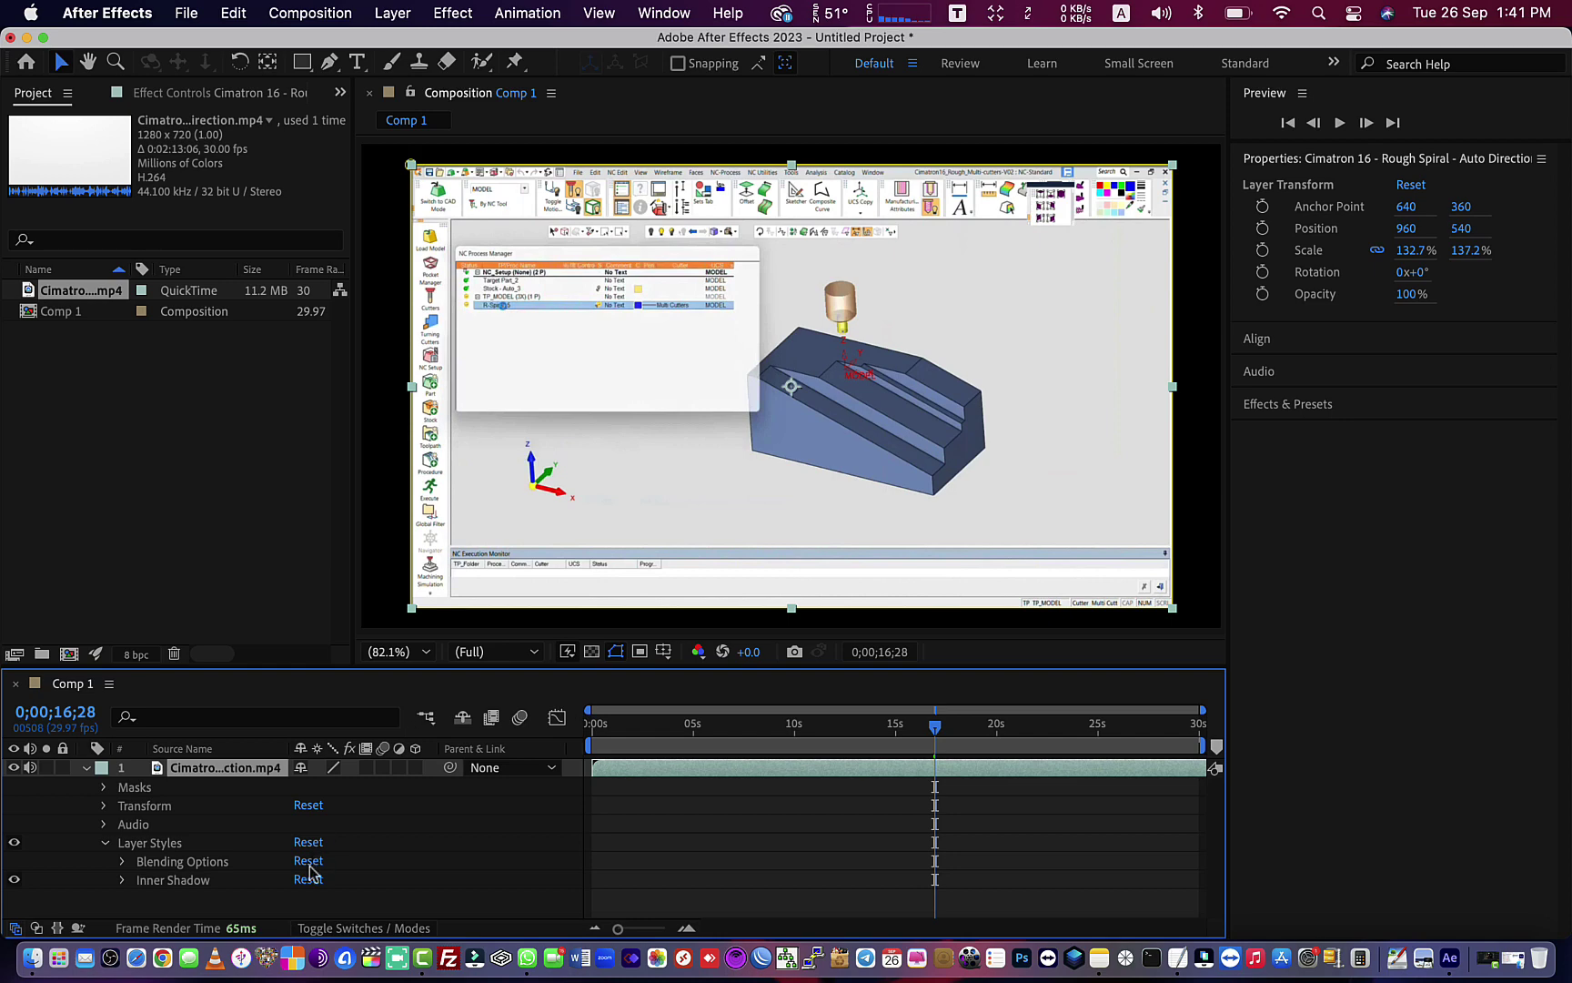
Keep the layer's Position at 960, 540 and collapse its property list
click(104, 805)
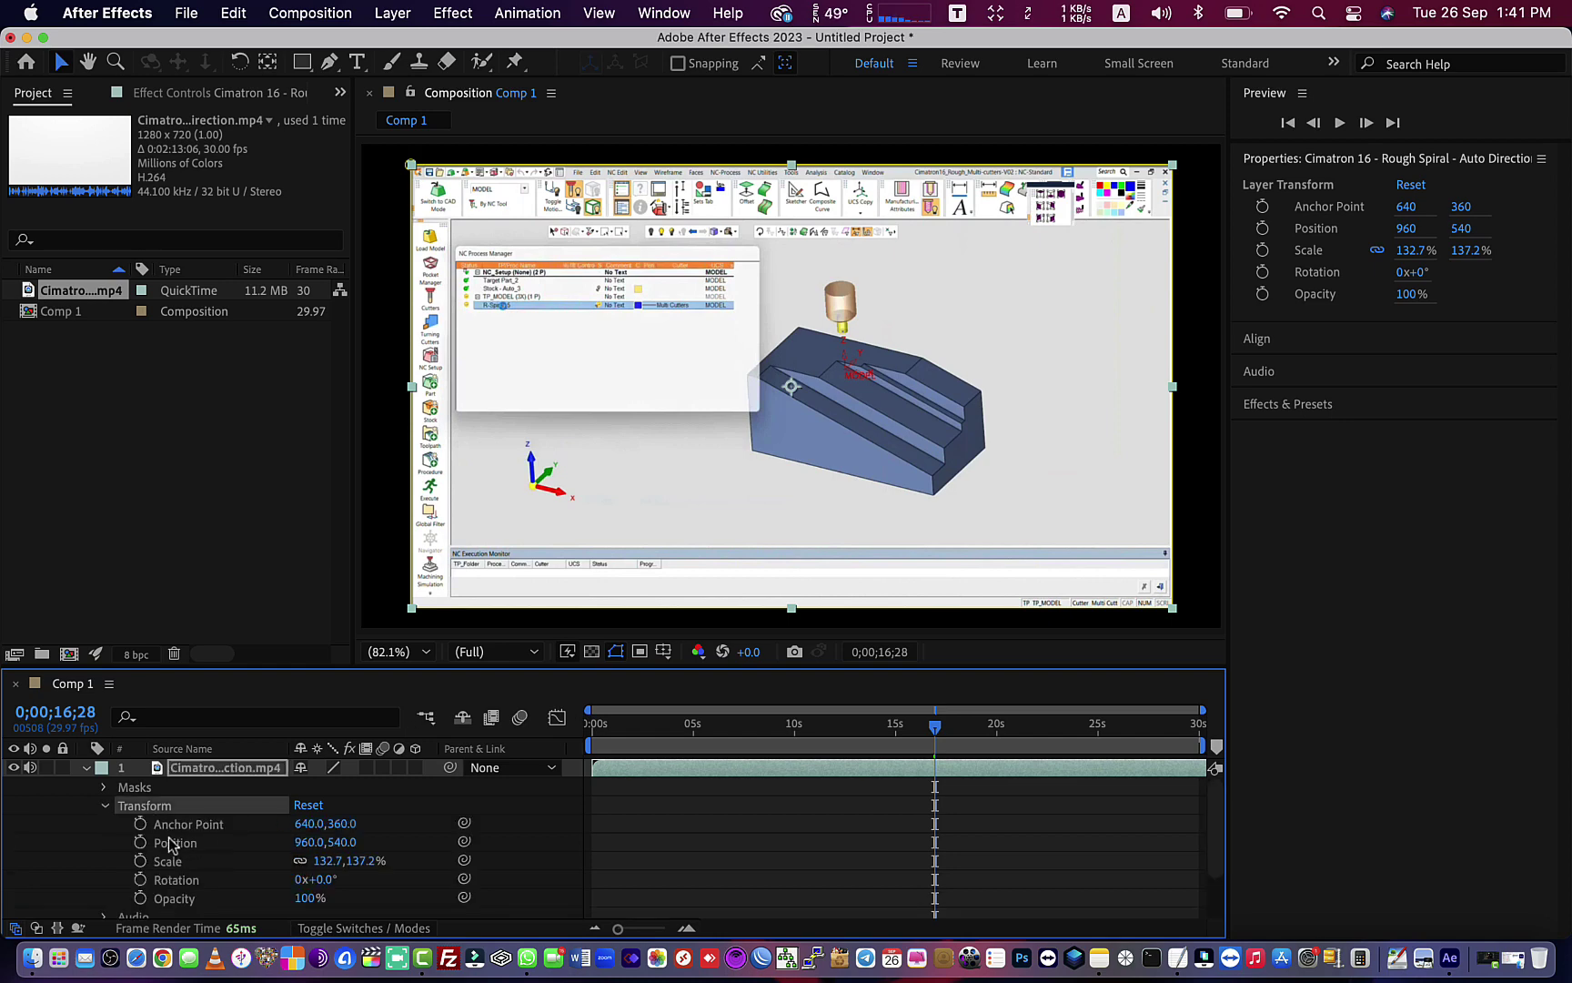
click(202, 458)
click(439, 13)
click(587, 853)
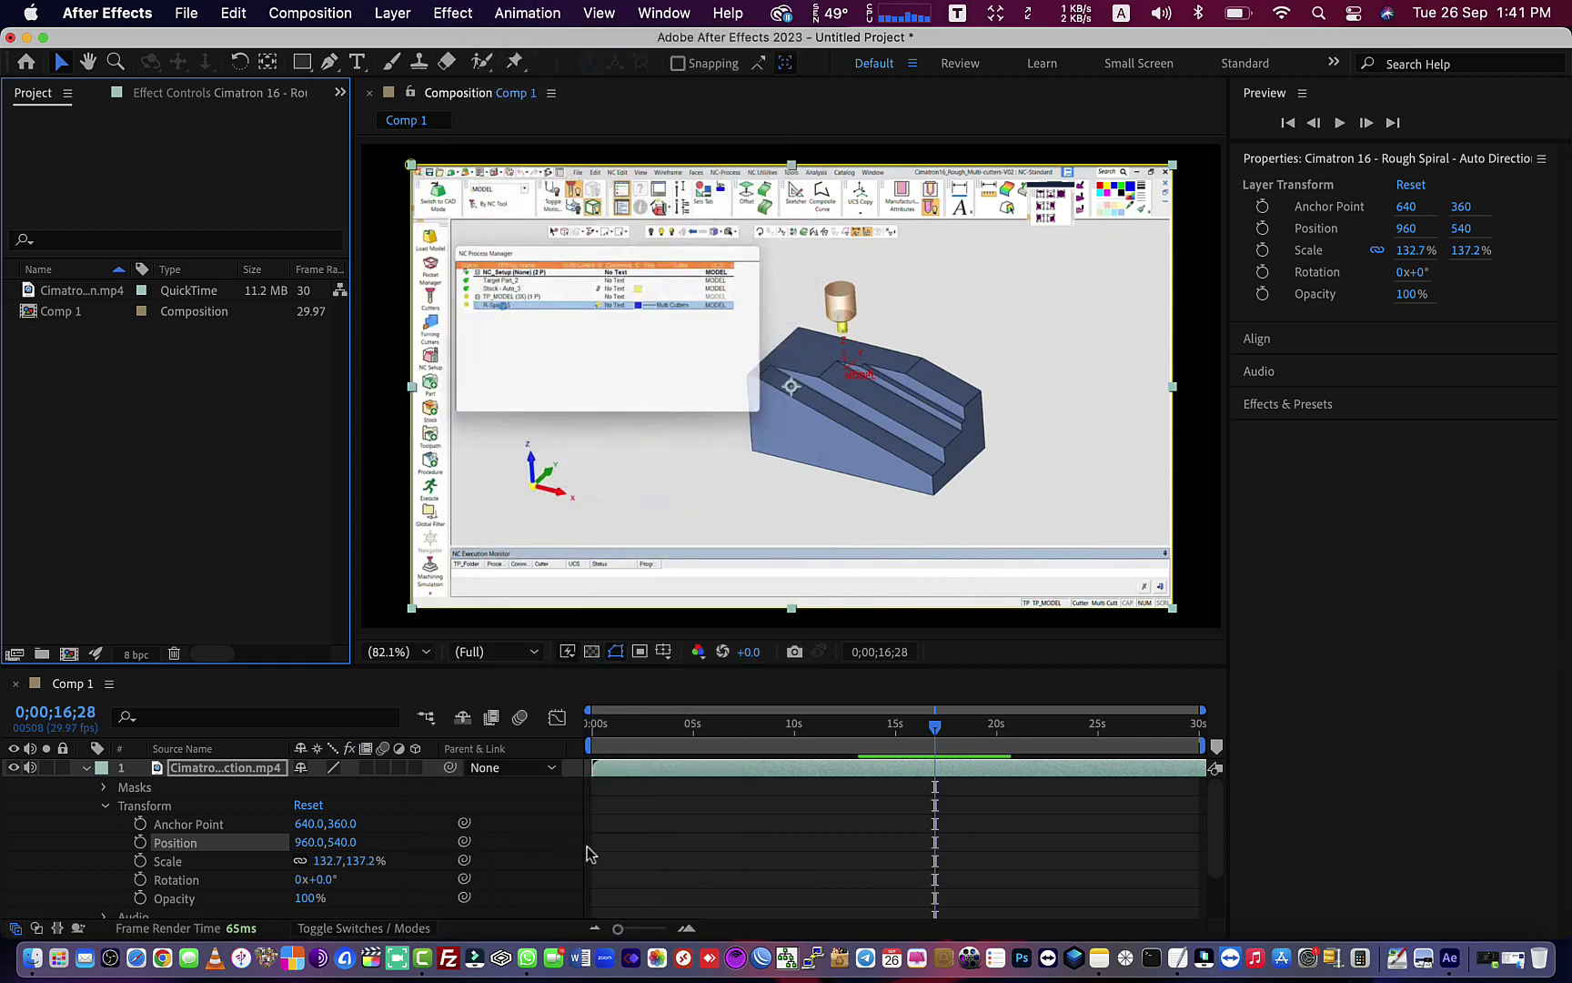
click(84, 857)
click(87, 770)
click(393, 13)
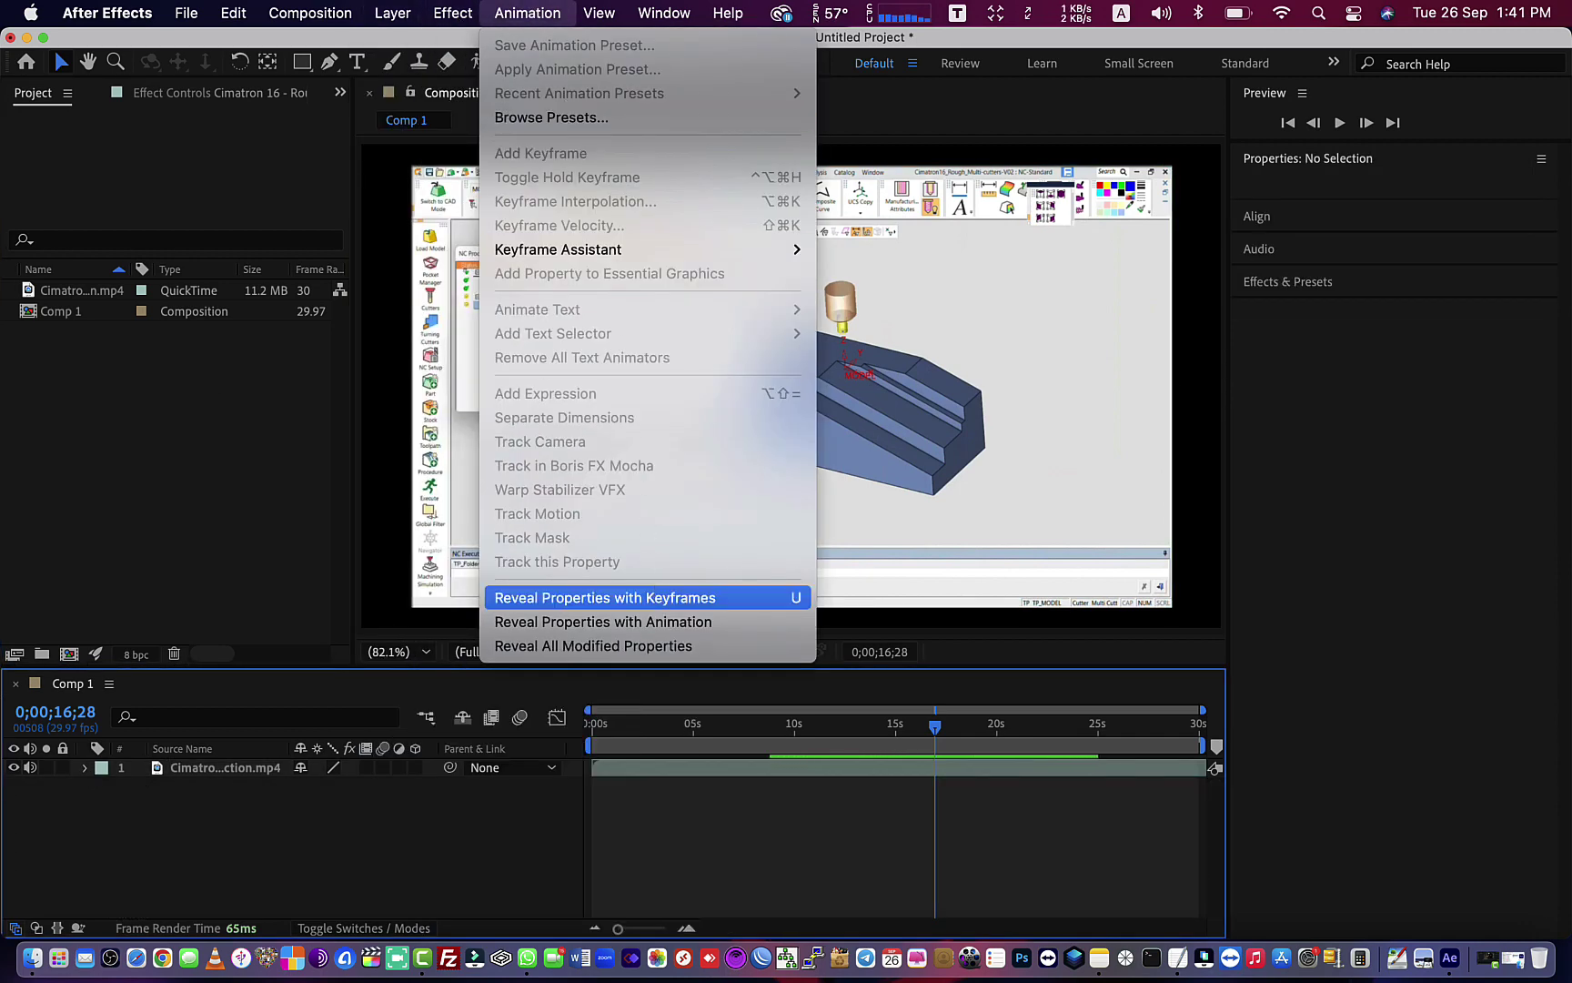
Show only keyframed properties and try the Review, Learn, Small Screen and Standard workspaces
click(659, 605)
click(965, 63)
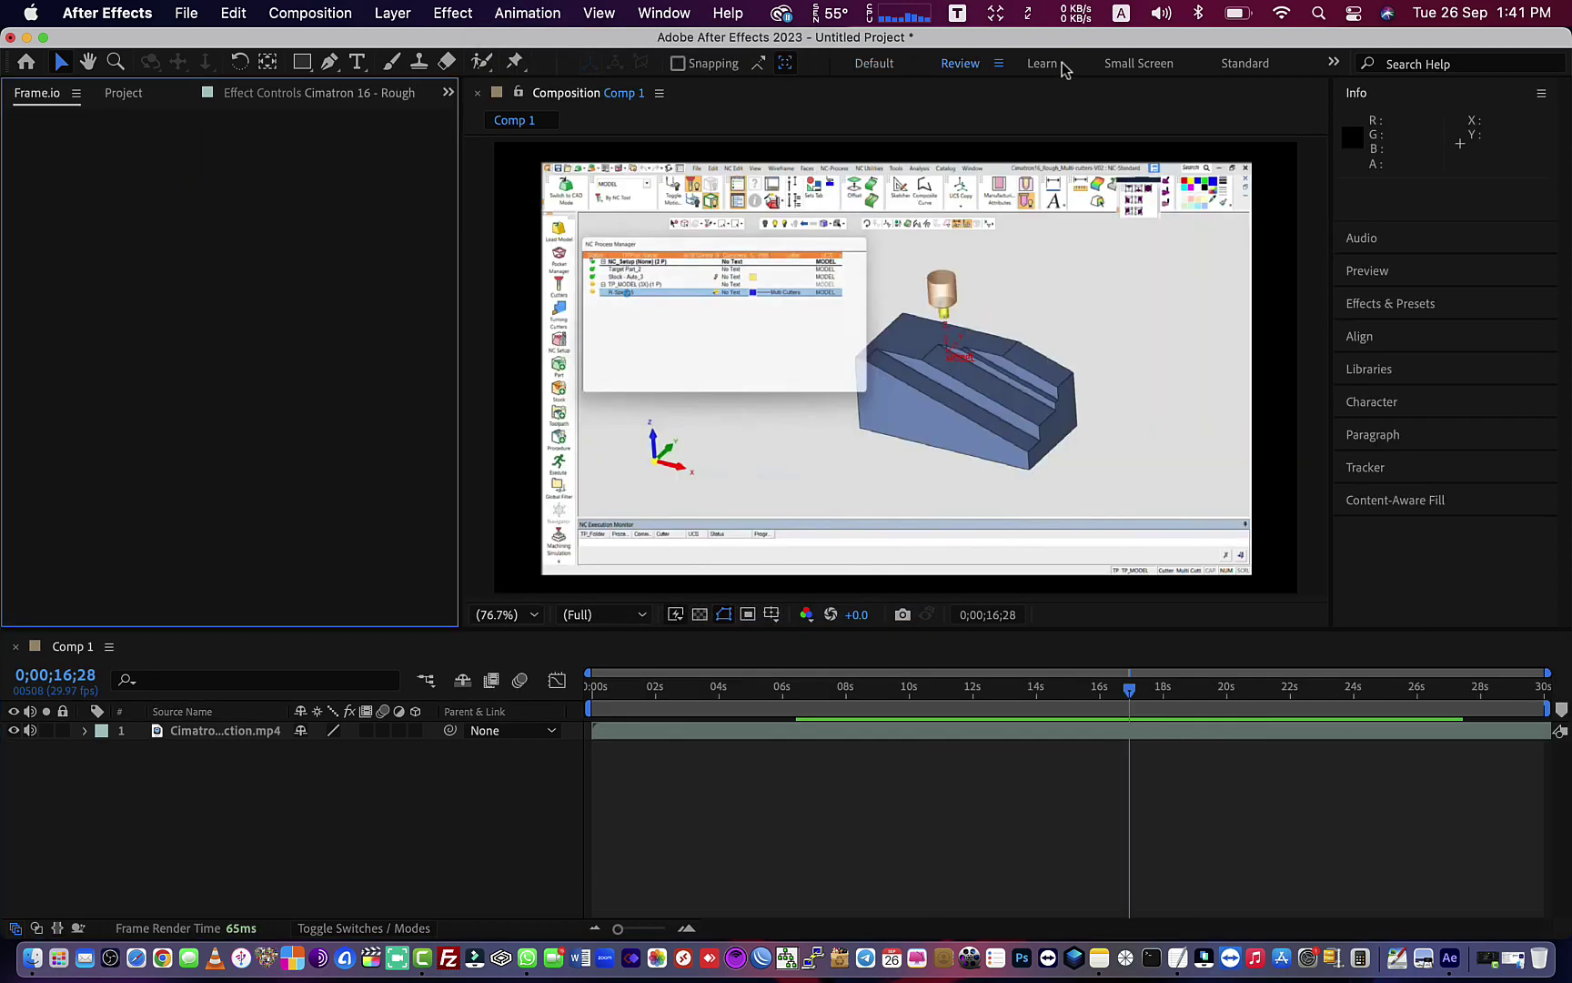
click(1046, 63)
click(1142, 62)
click(1042, 66)
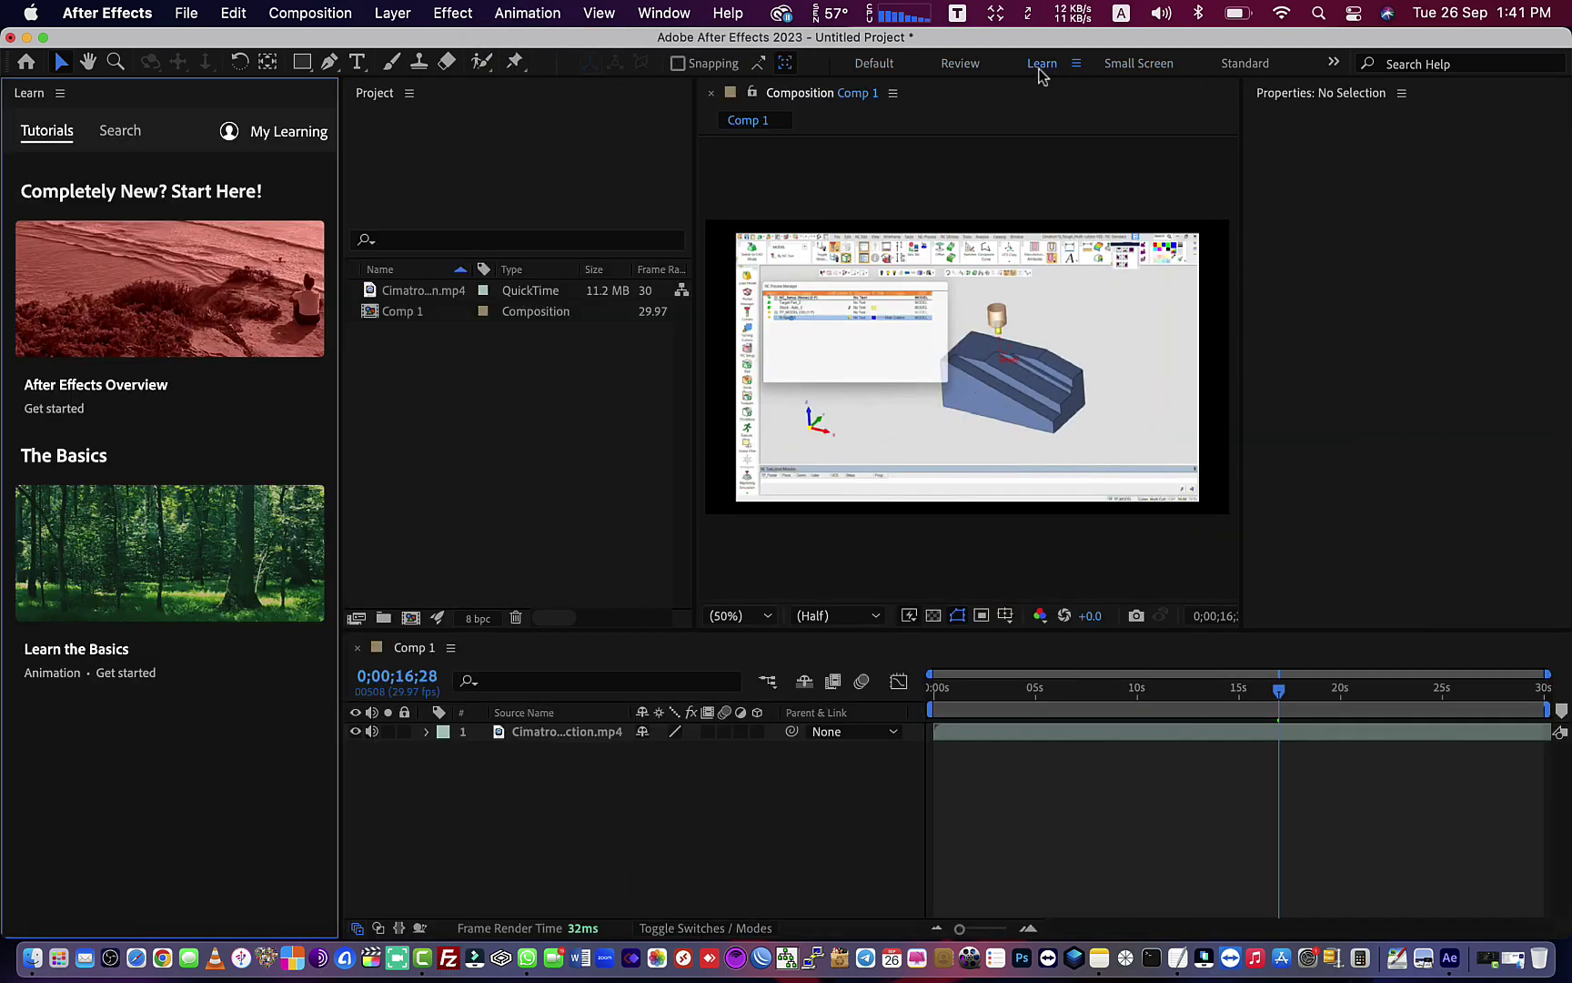
click(1172, 64)
click(1256, 63)
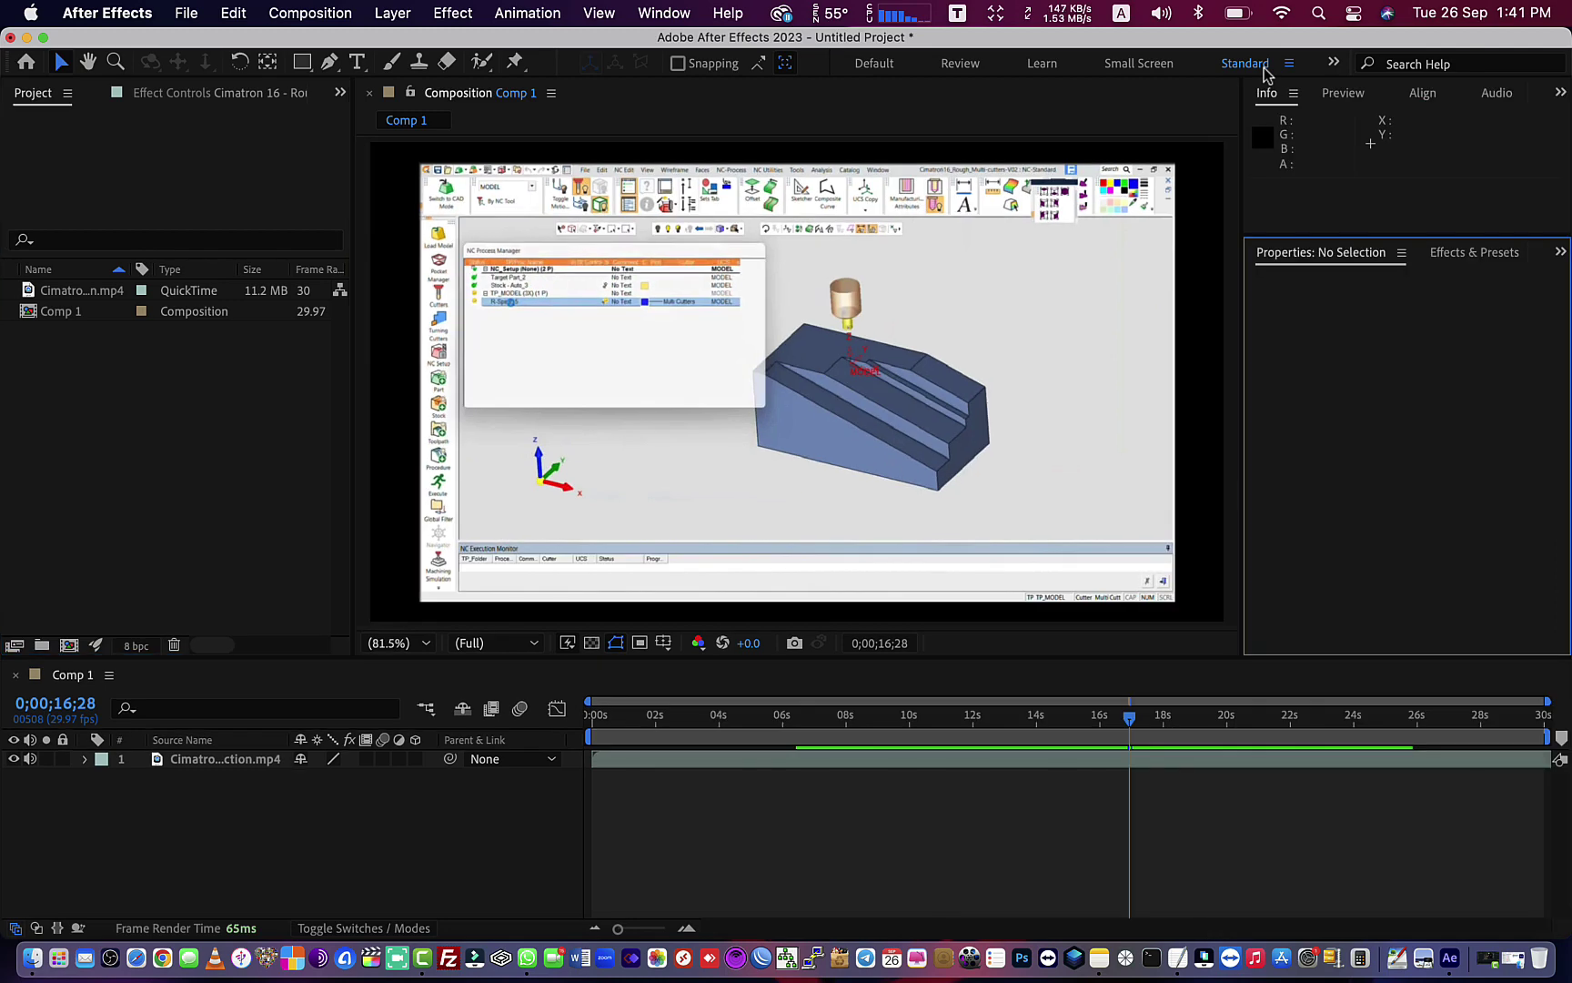
Turn on snapping, return to the Default workspace, and select the video layer
click(707, 66)
click(876, 64)
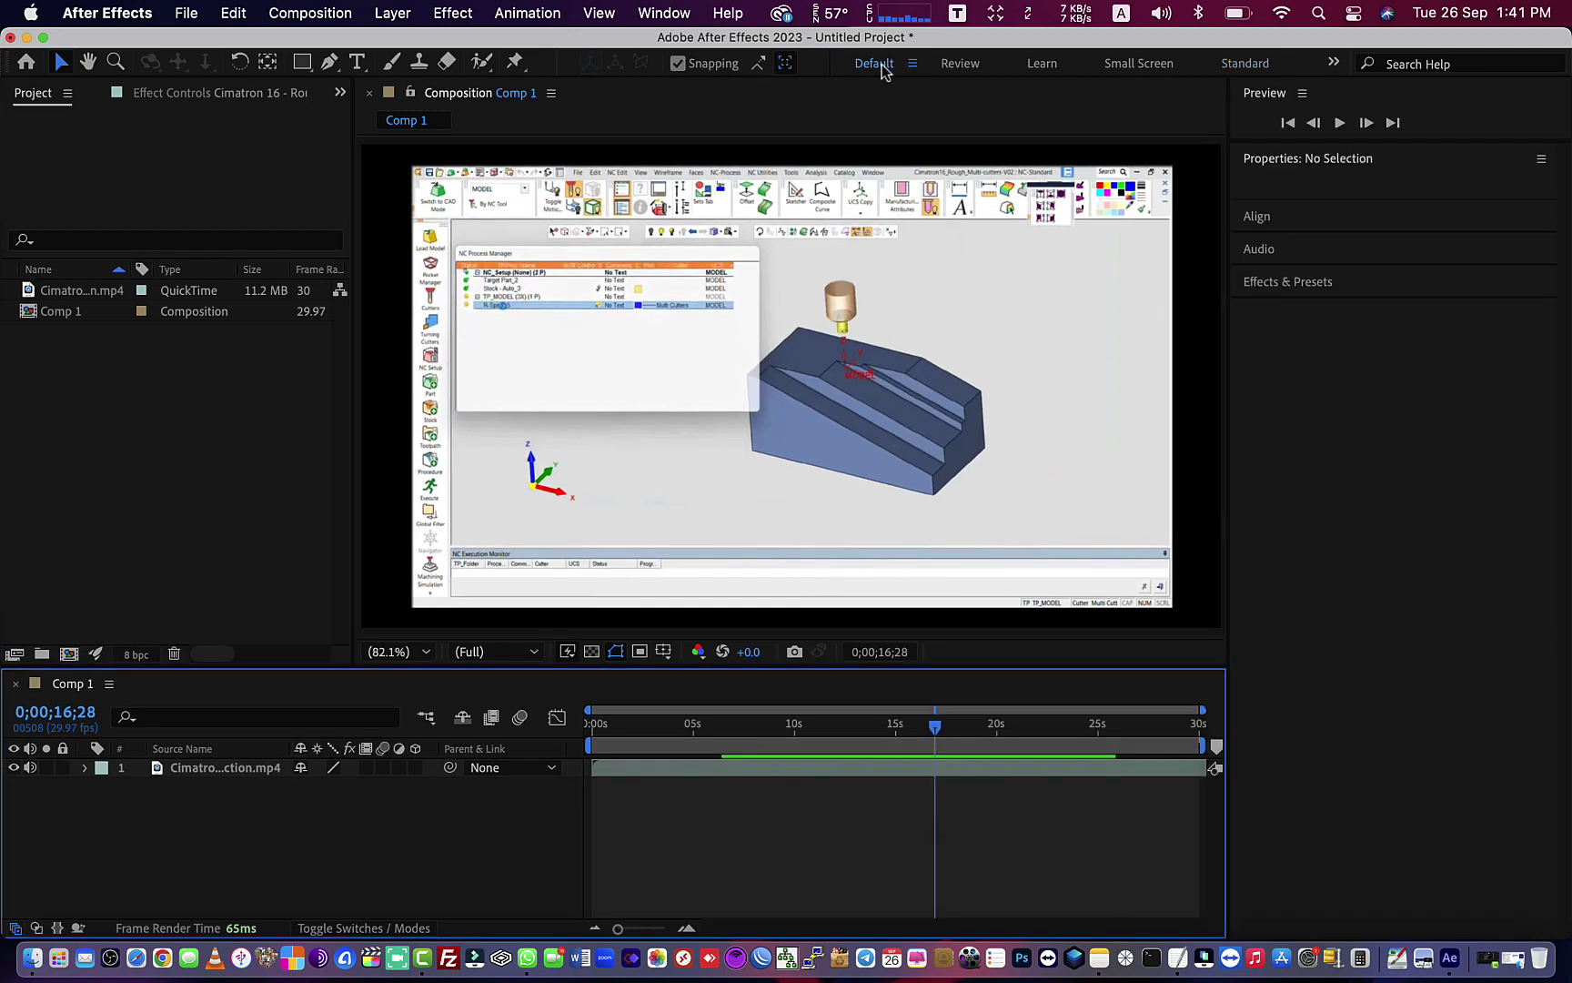
click(946, 66)
click(874, 63)
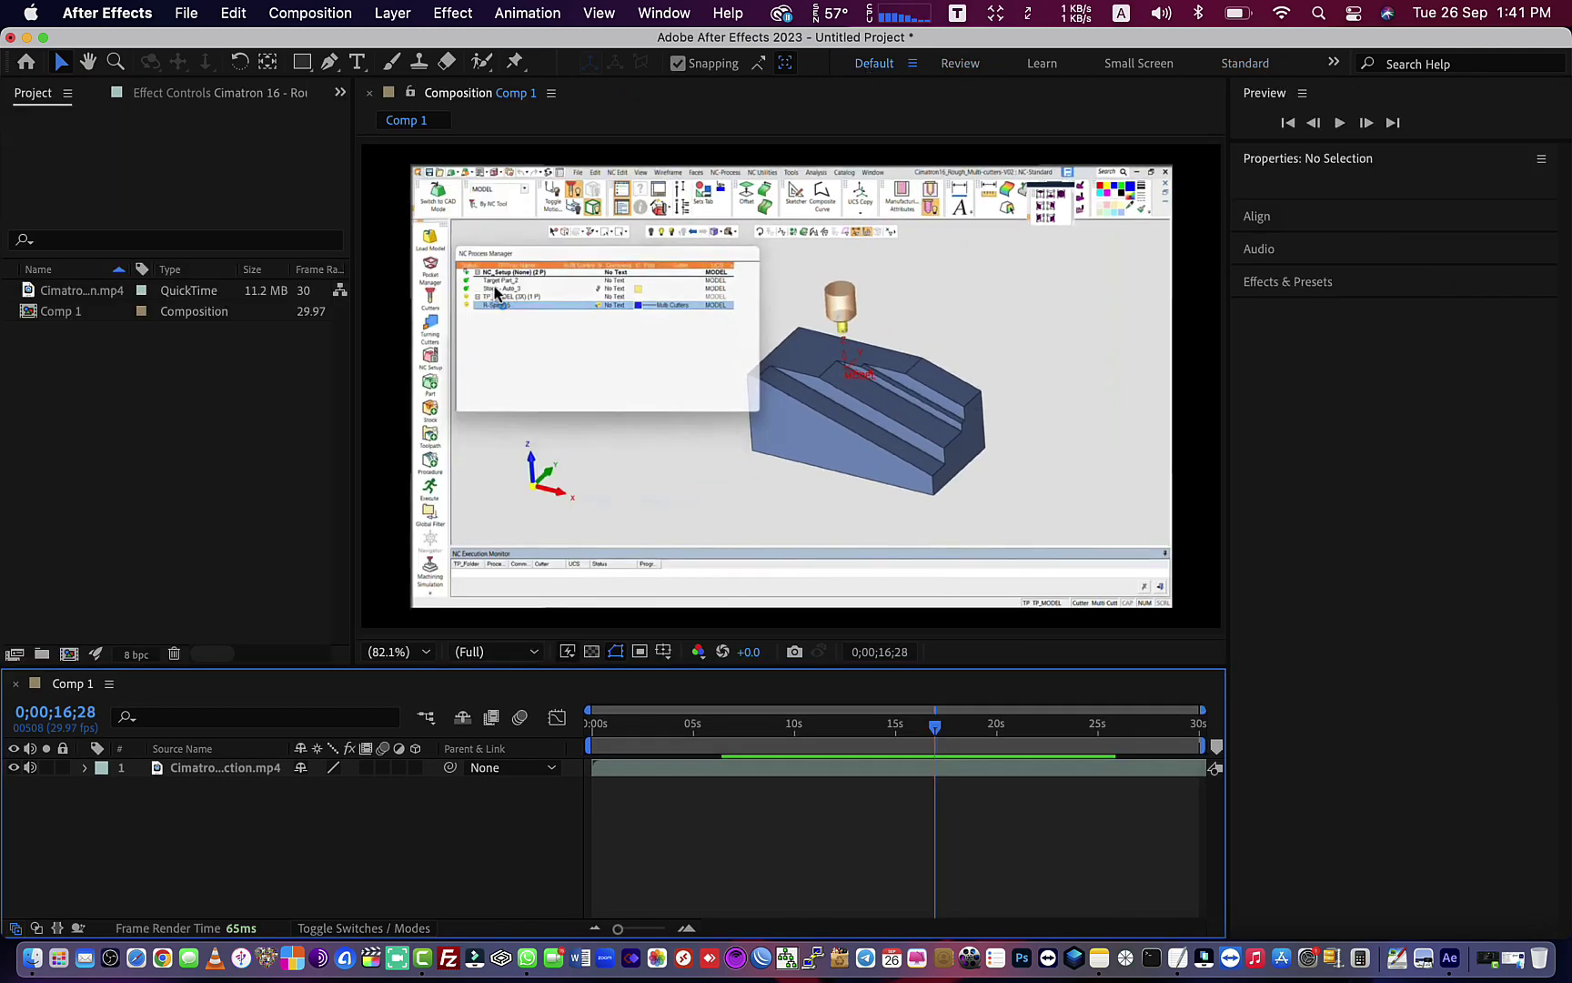
click(66, 311)
click(202, 542)
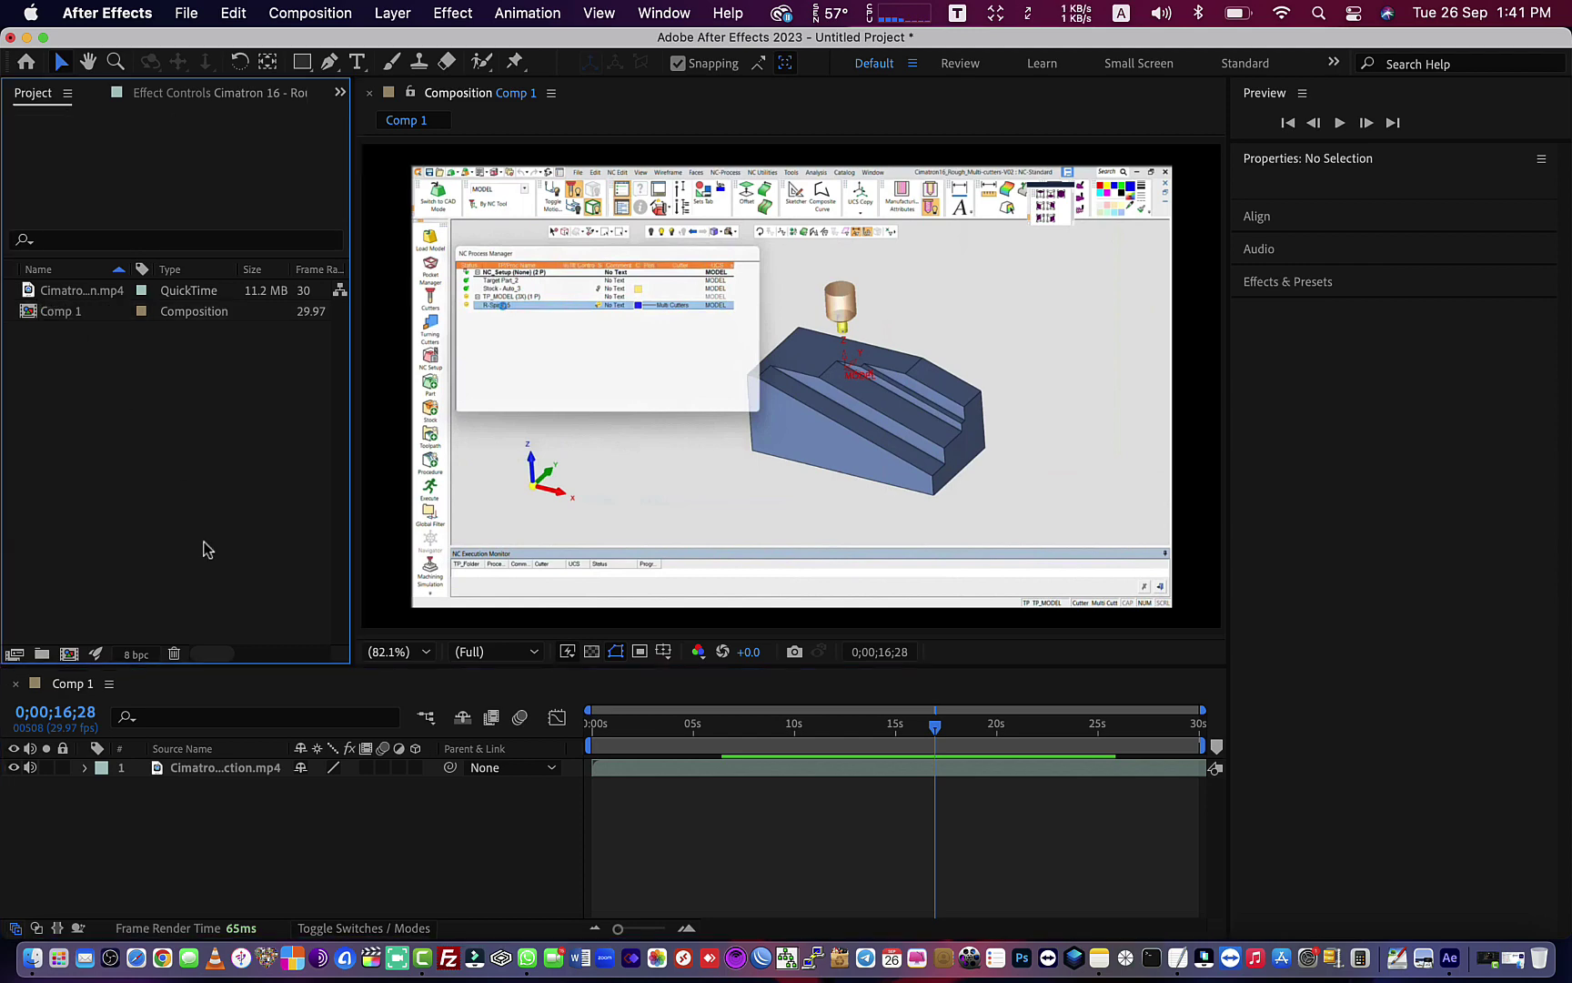
click(497, 287)
click(452, 12)
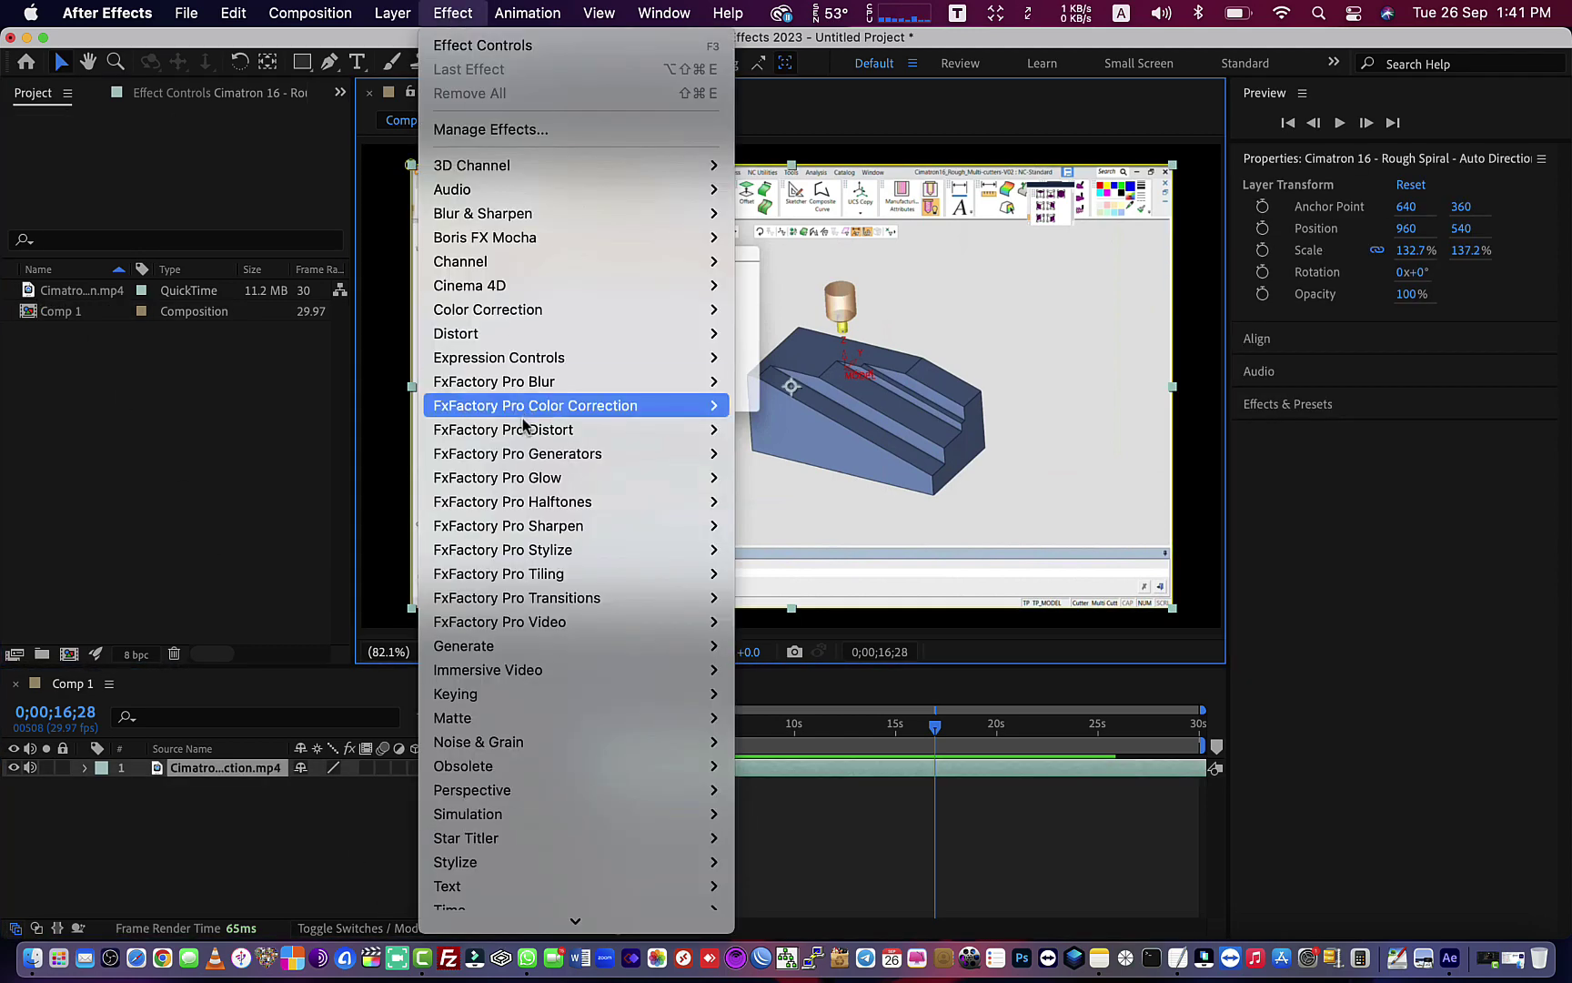
Apply Circular Wrap to the video layer and move its centre up and right
mouse_move(546, 429)
click(844, 457)
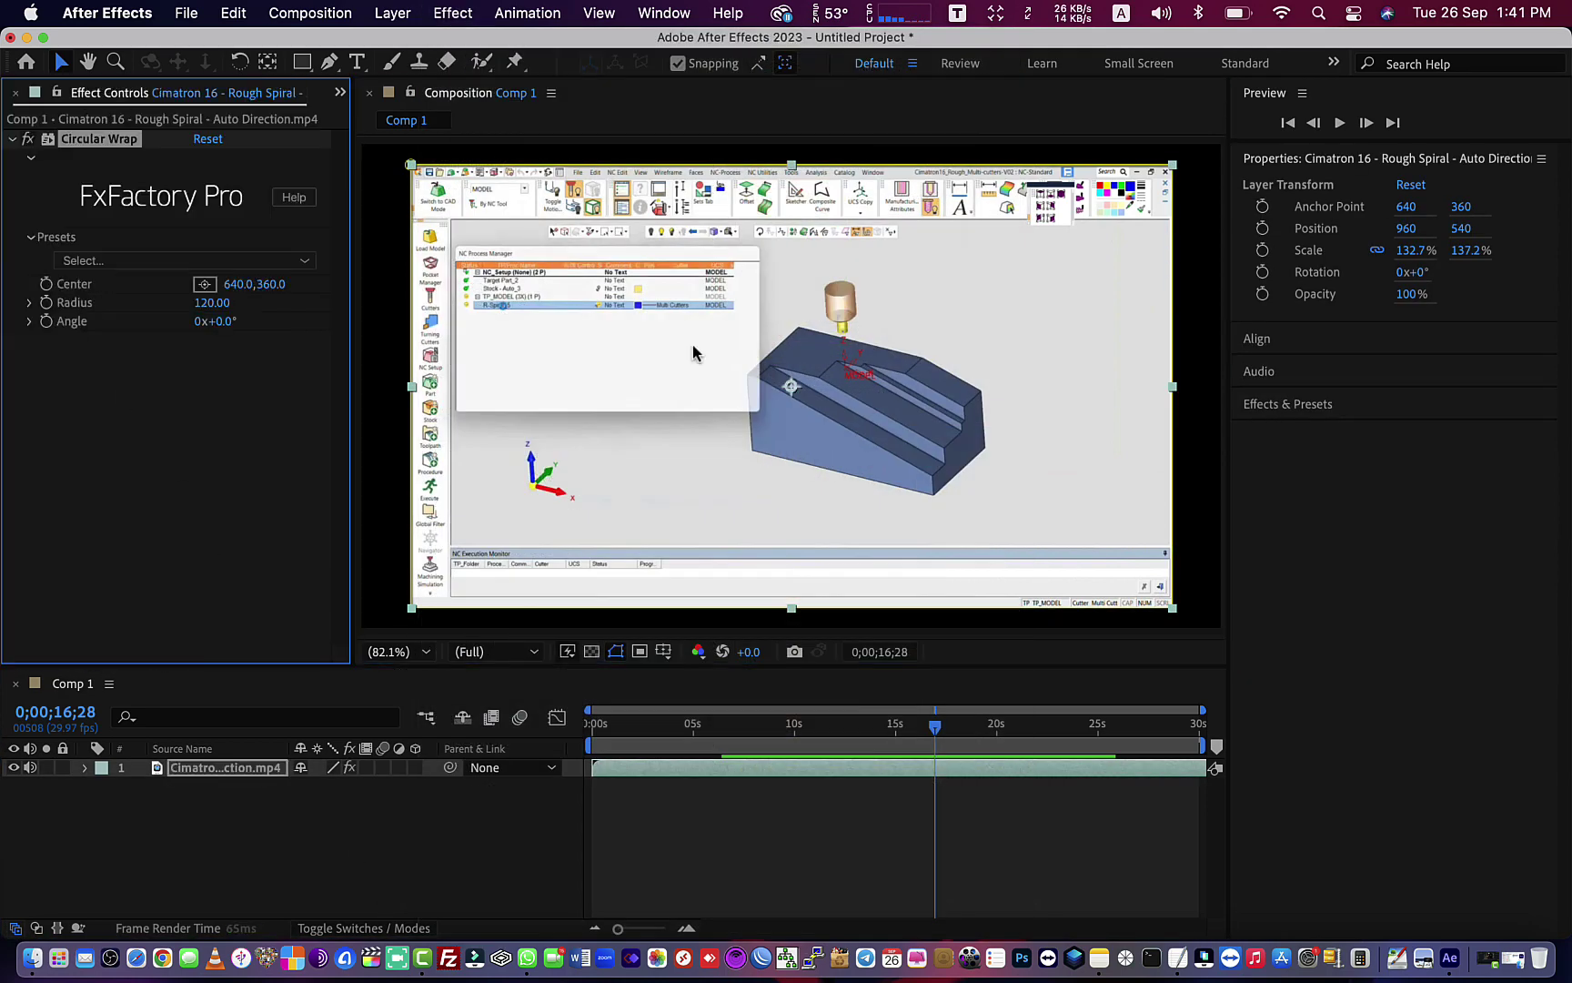
drag(666, 382, 788, 388)
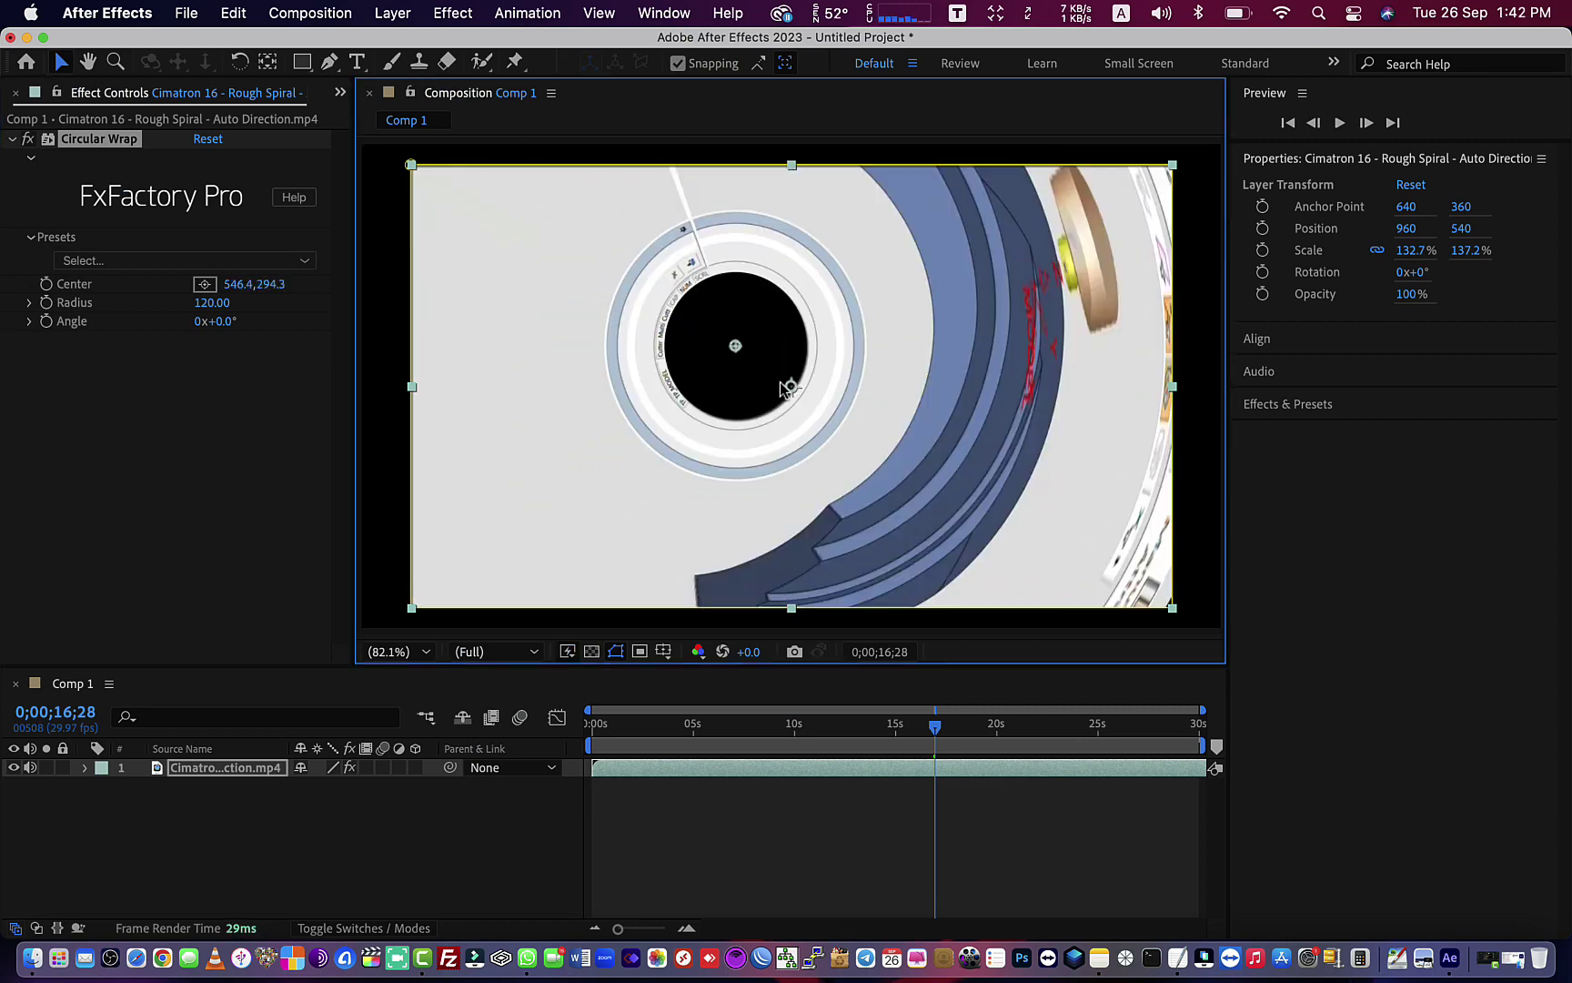
Add Bevel Edges and Blend effects, setting the bevel light angle to +47°
click(453, 13)
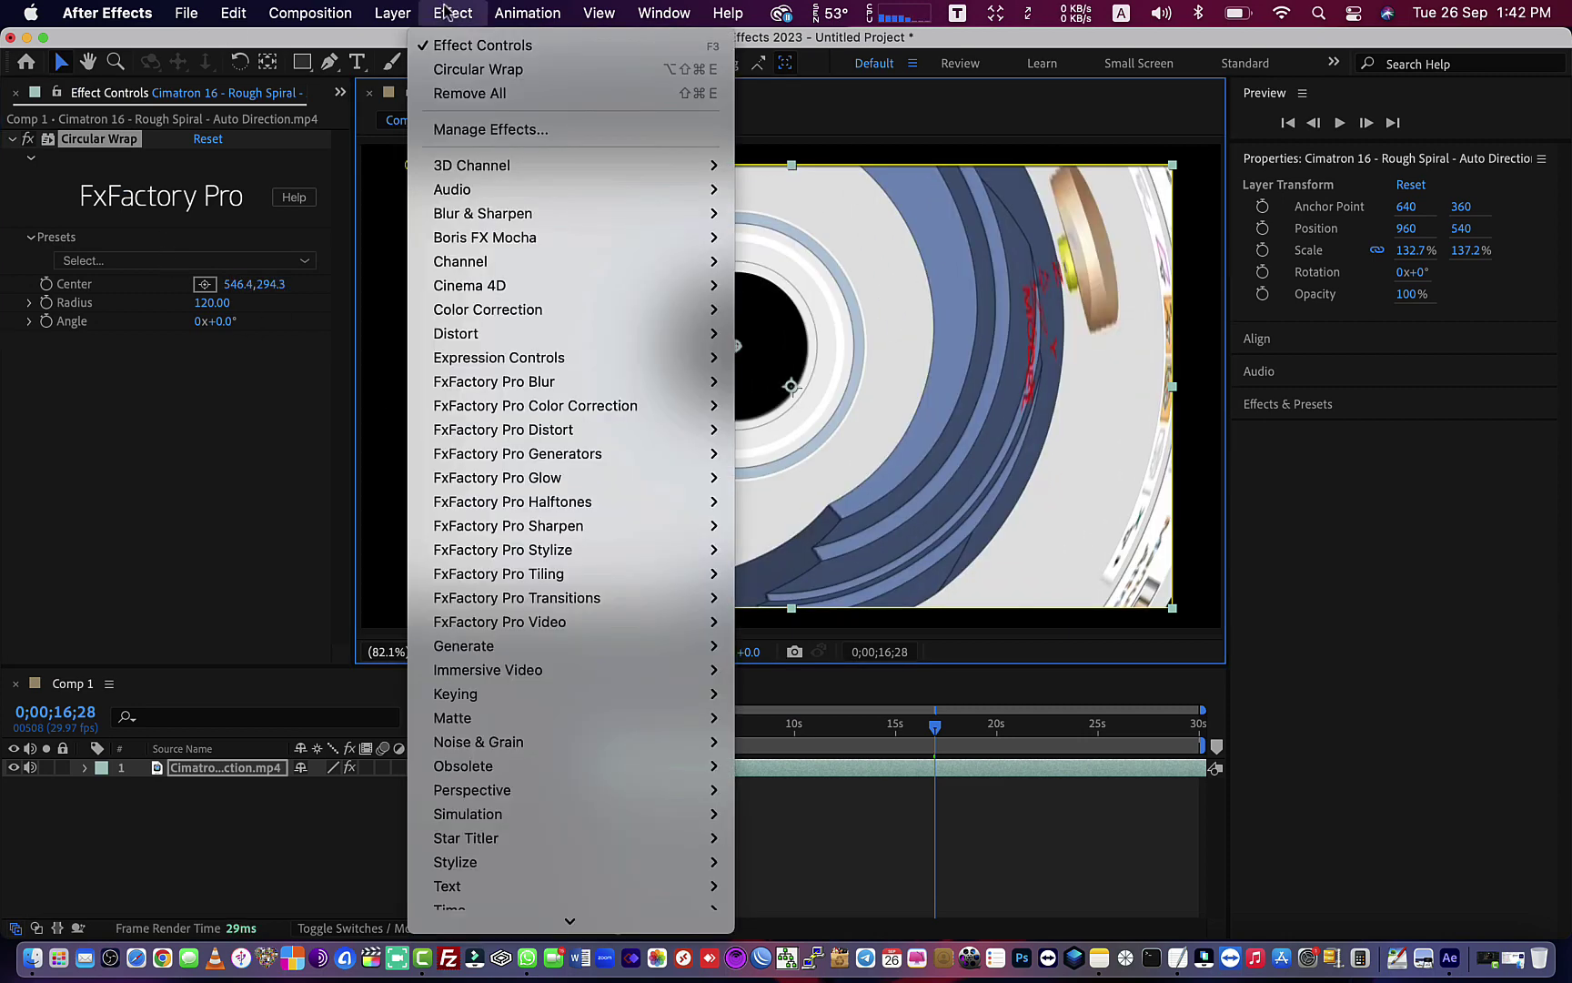
mouse_move(597, 805)
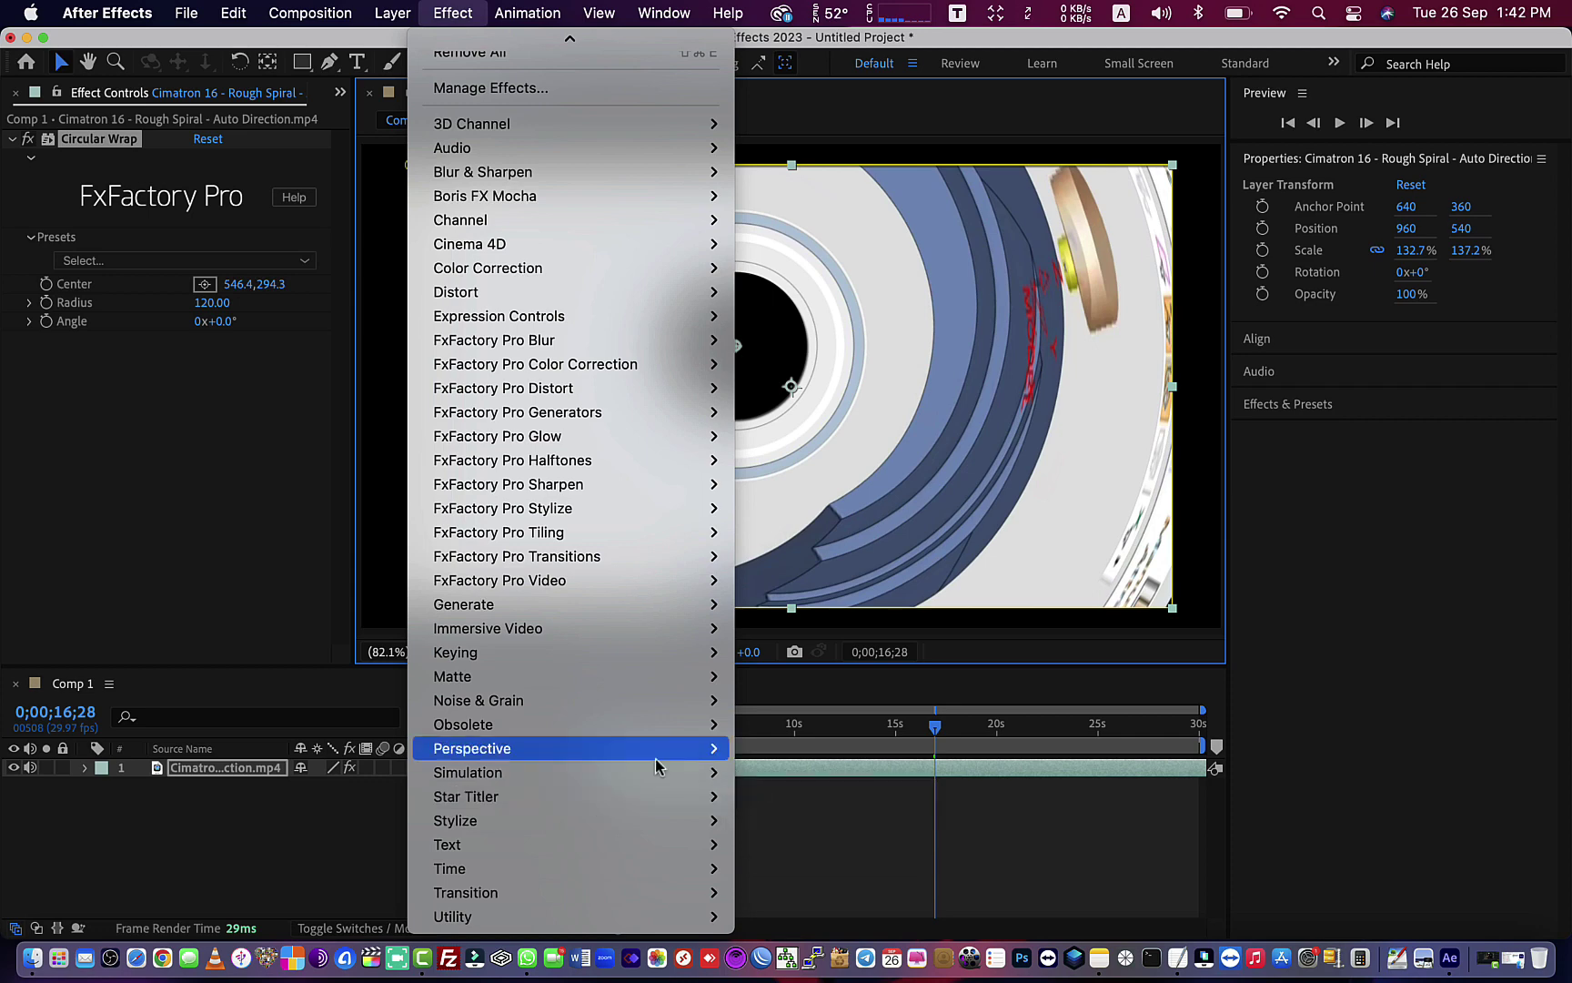
mouse_move(637, 748)
click(839, 773)
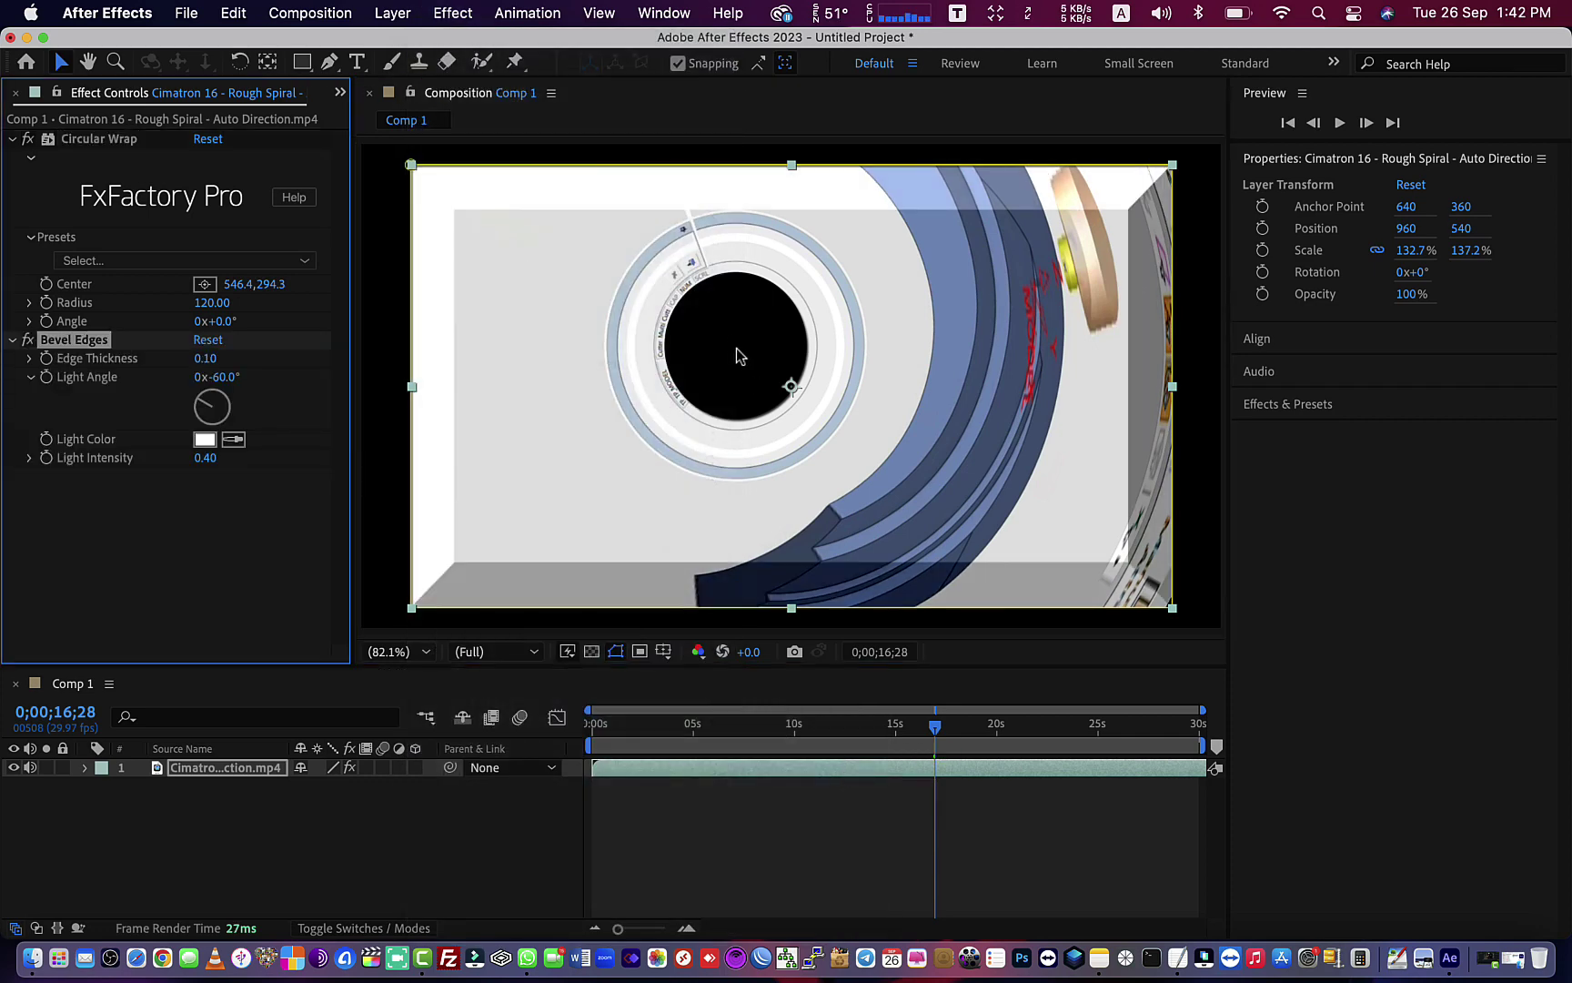
click(453, 13)
mouse_move(583, 453)
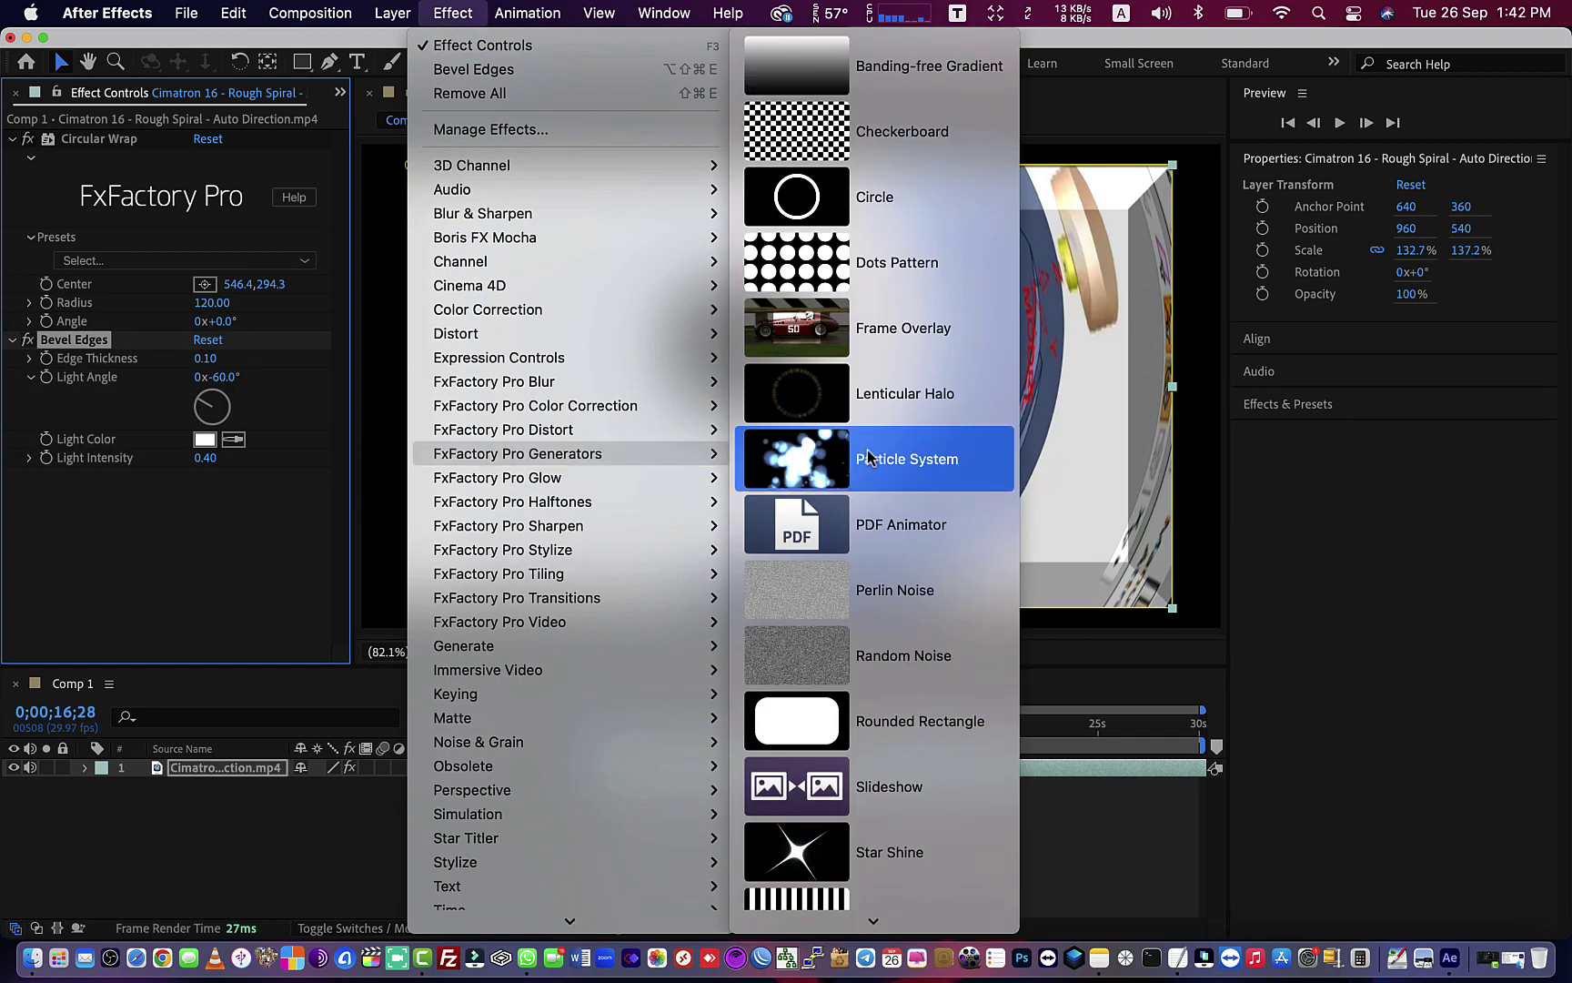
mouse_move(624, 261)
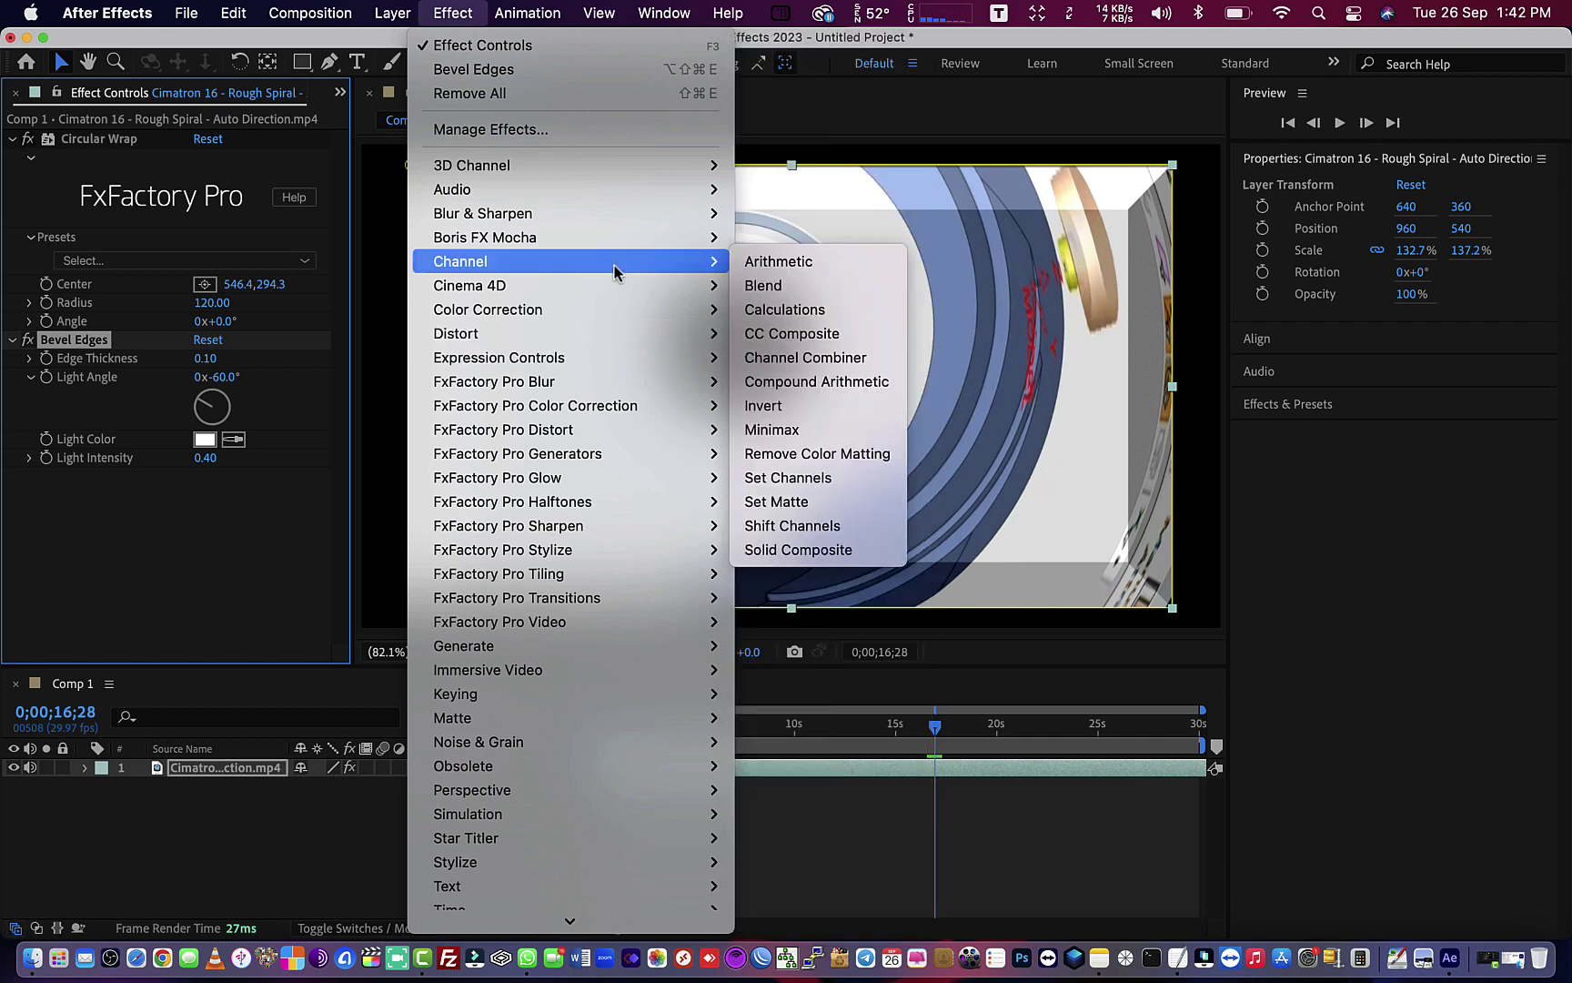
click(764, 289)
drag(202, 400, 229, 390)
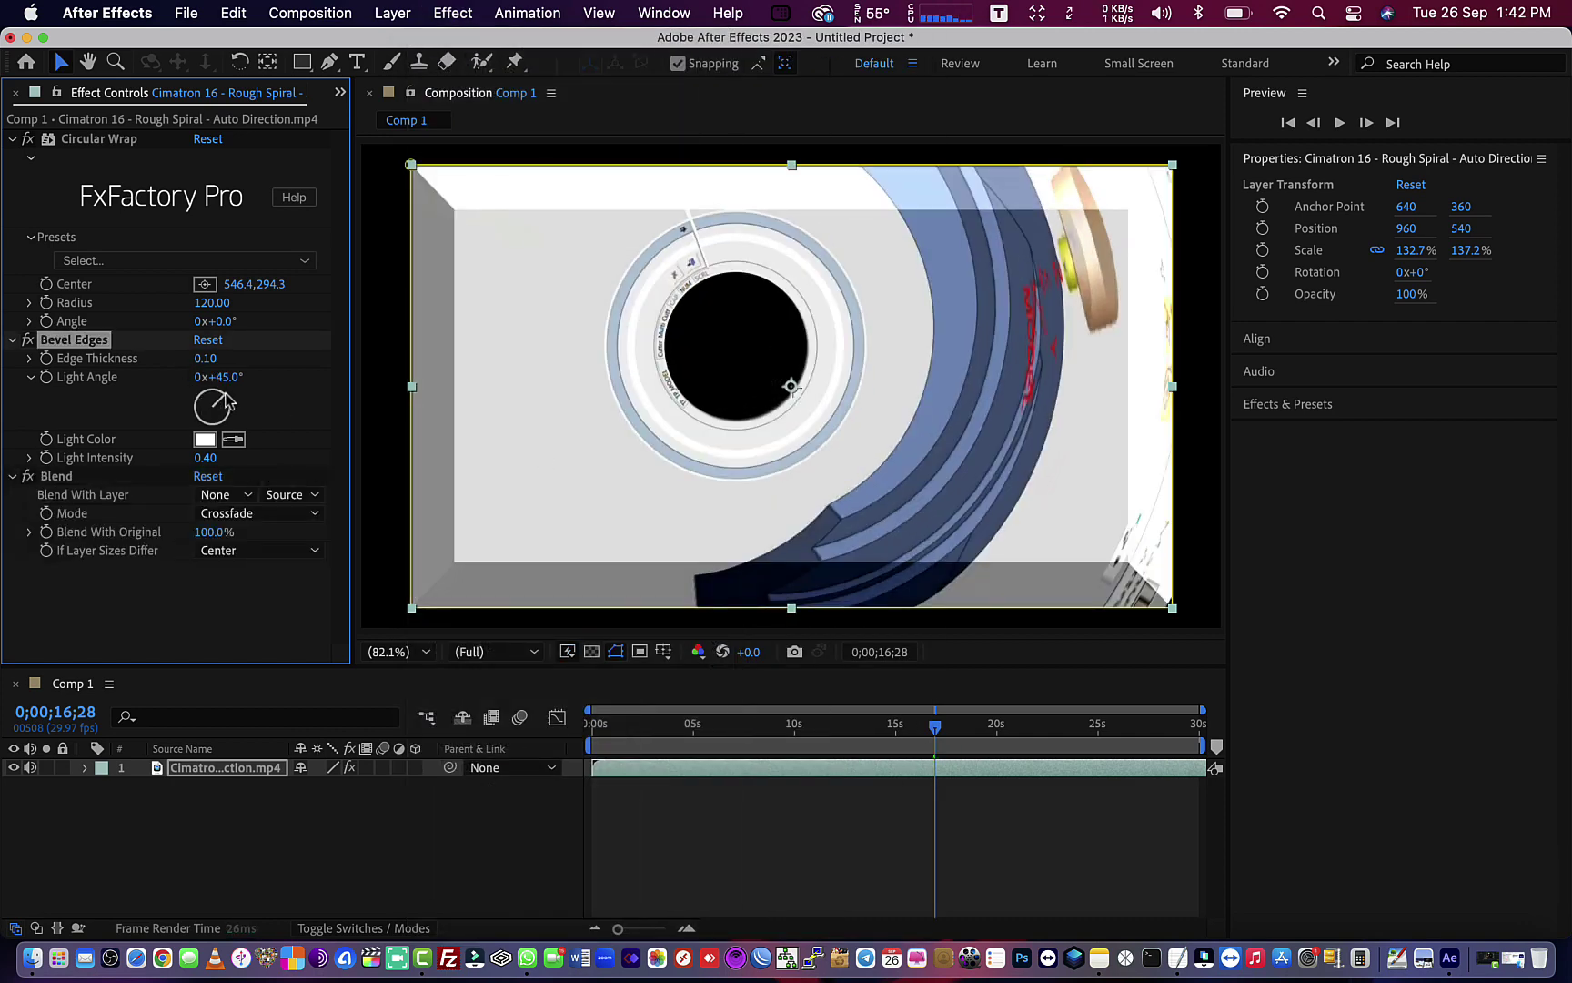
Add Fog 3D, change bevel light angle to -9°, and raise Circular Wrap radius to 210
click(352, 12)
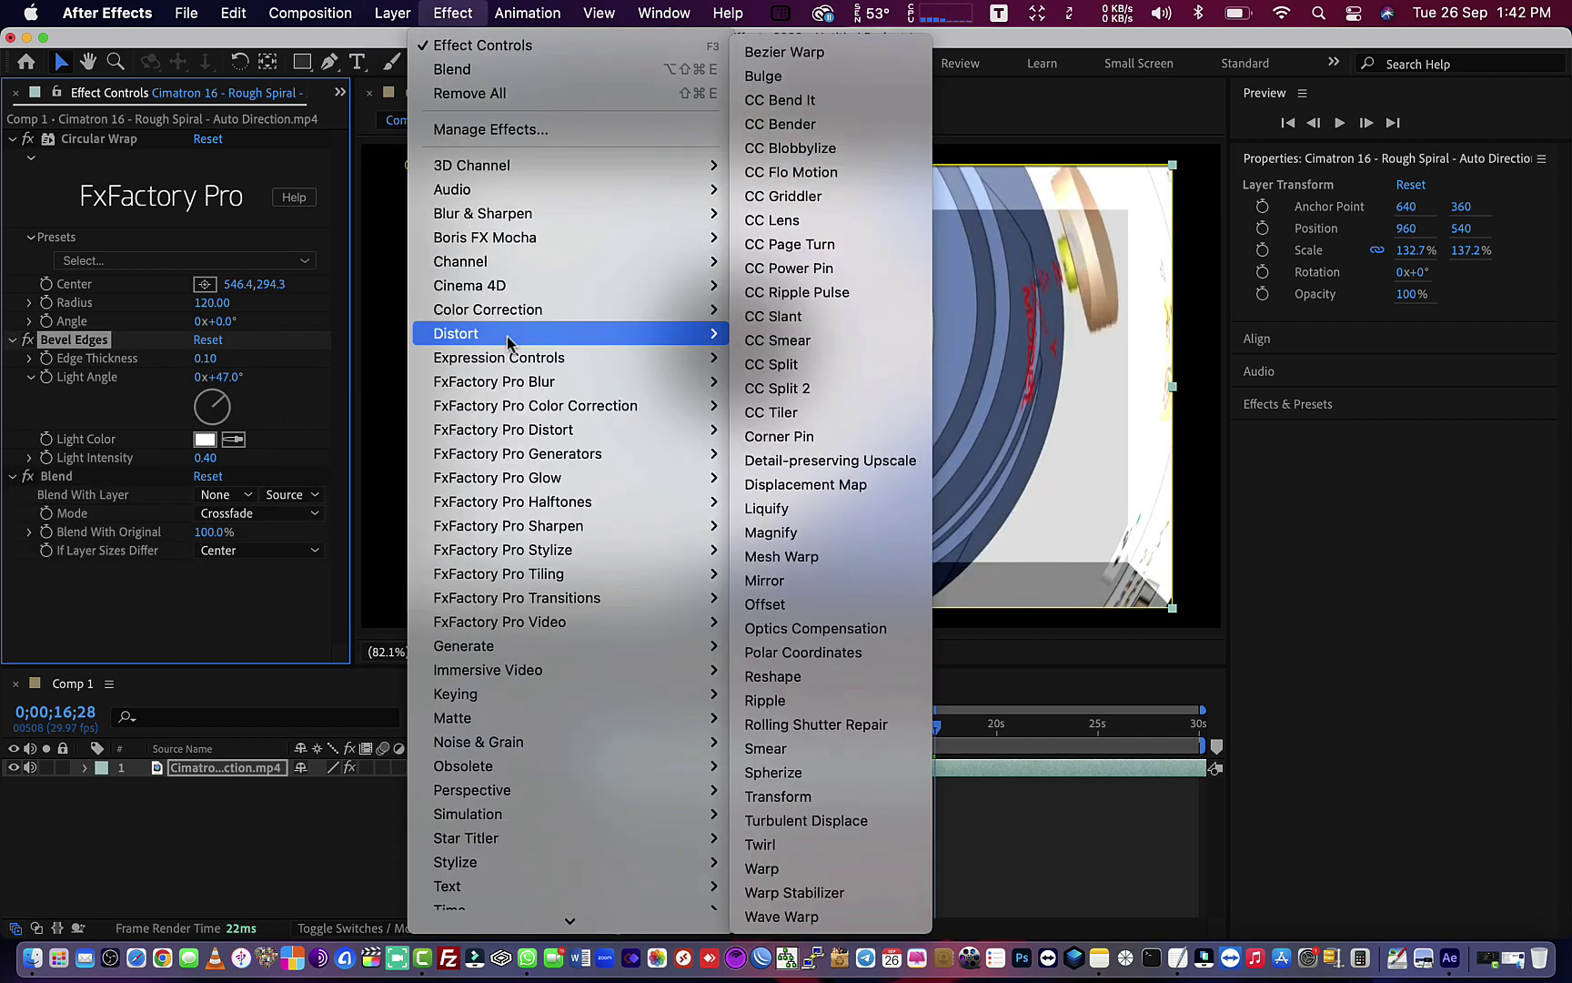
mouse_move(573, 187)
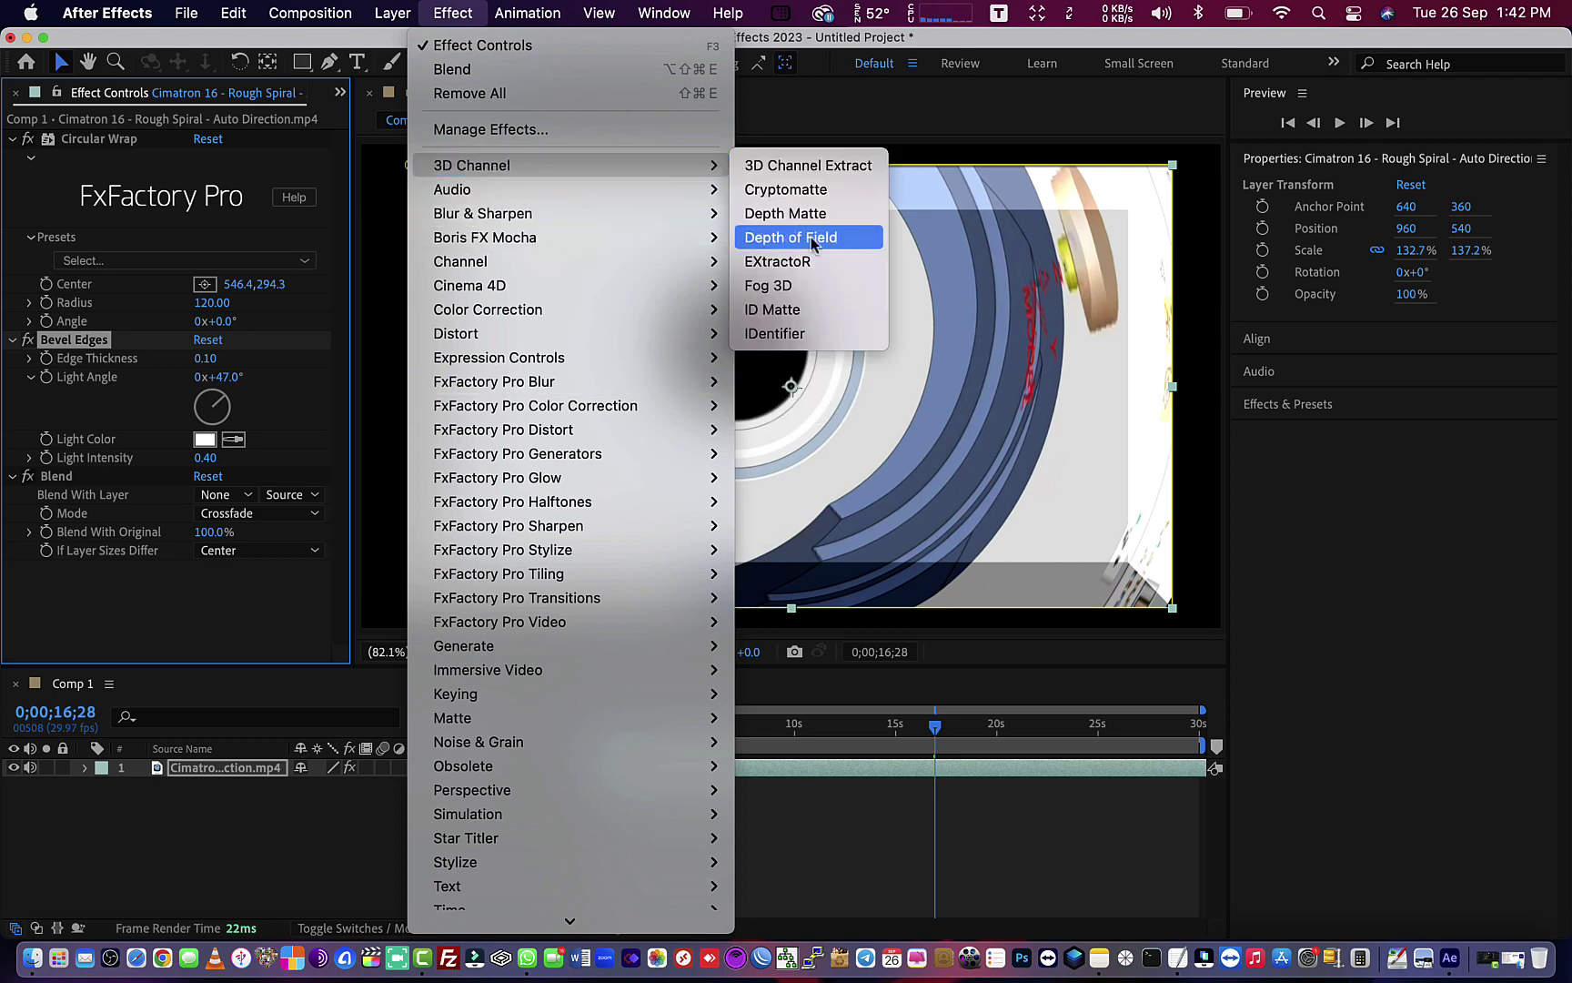
click(812, 289)
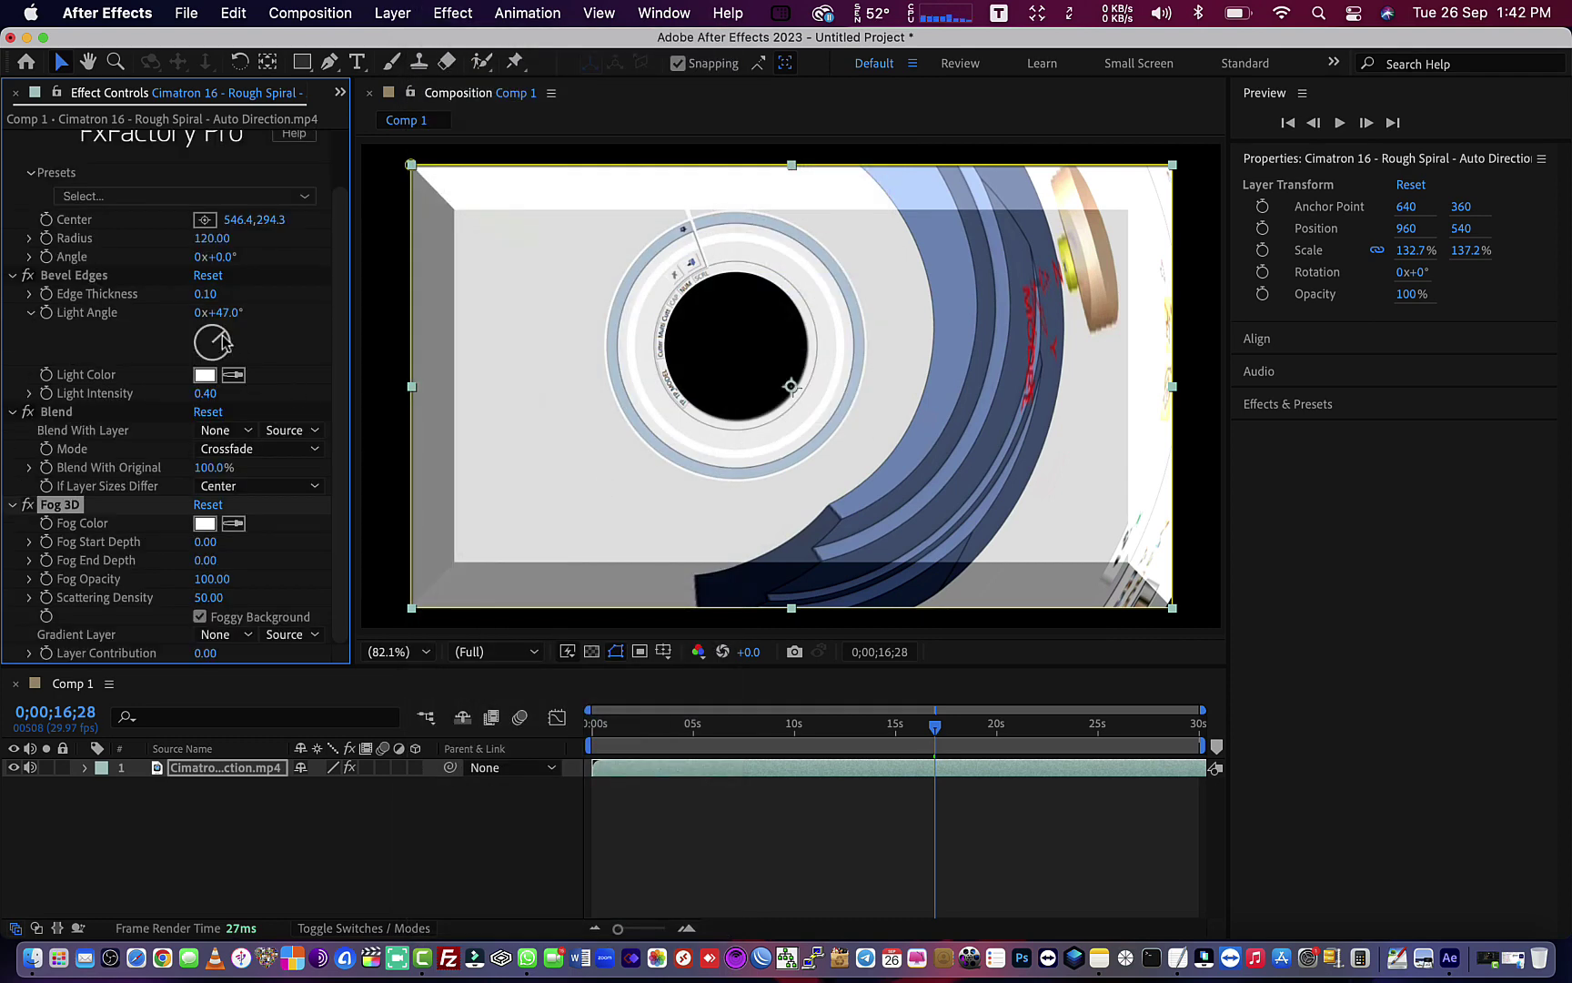
drag(224, 343, 205, 329)
scroll(132, 389, up, 3)
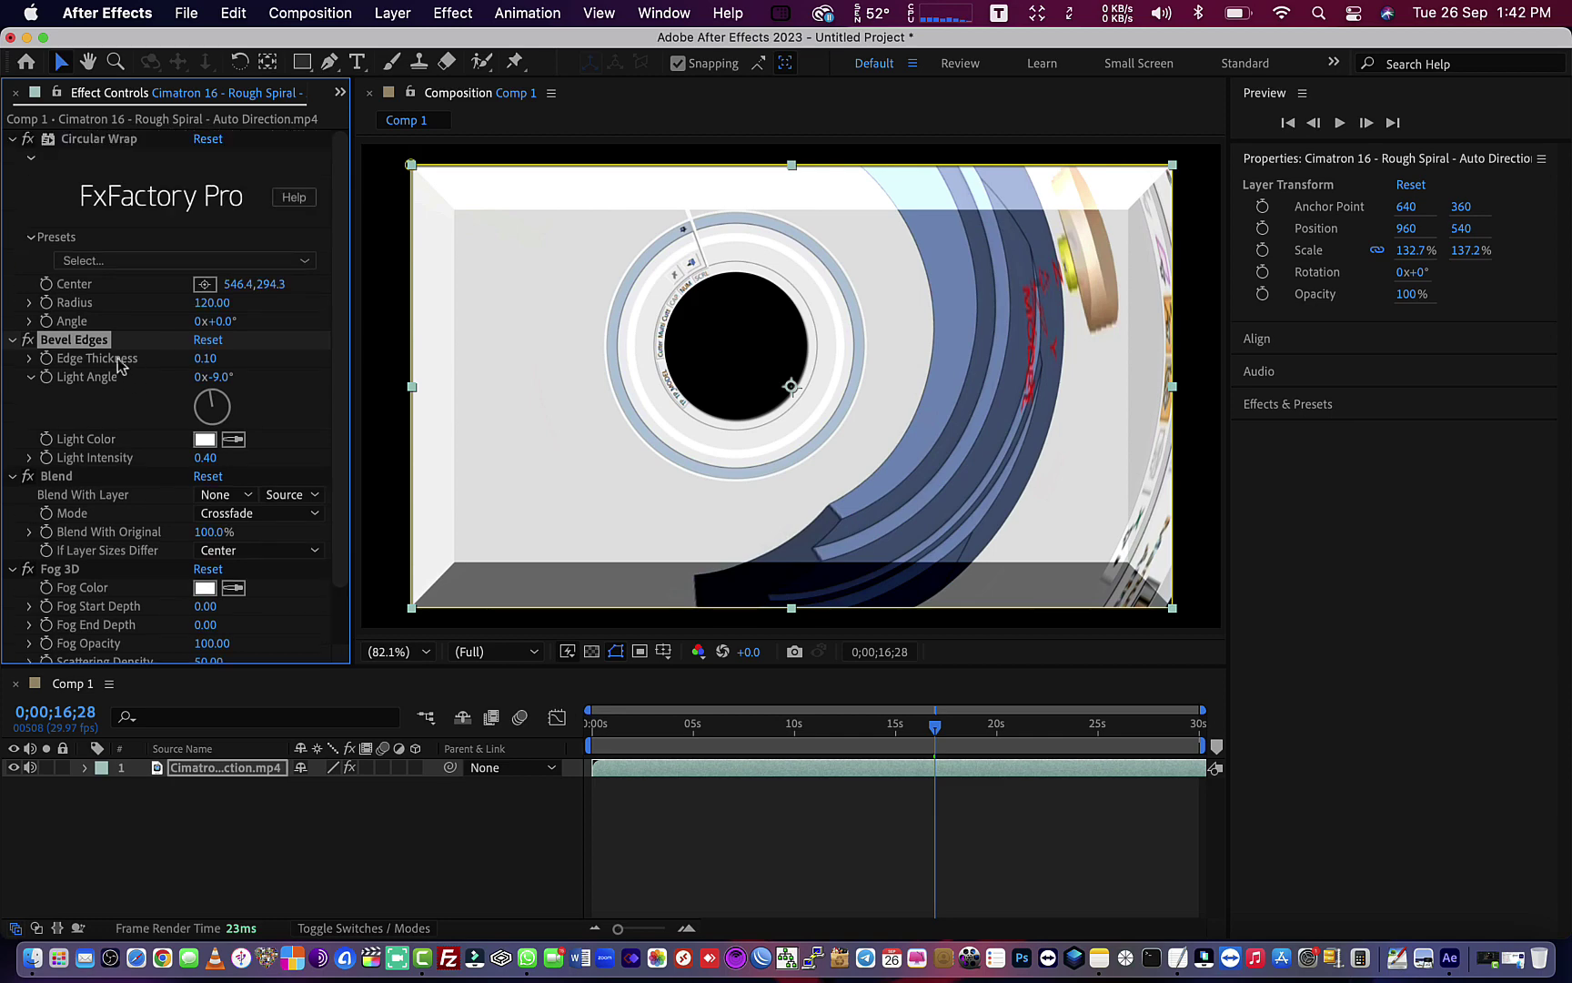
drag(212, 307, 273, 306)
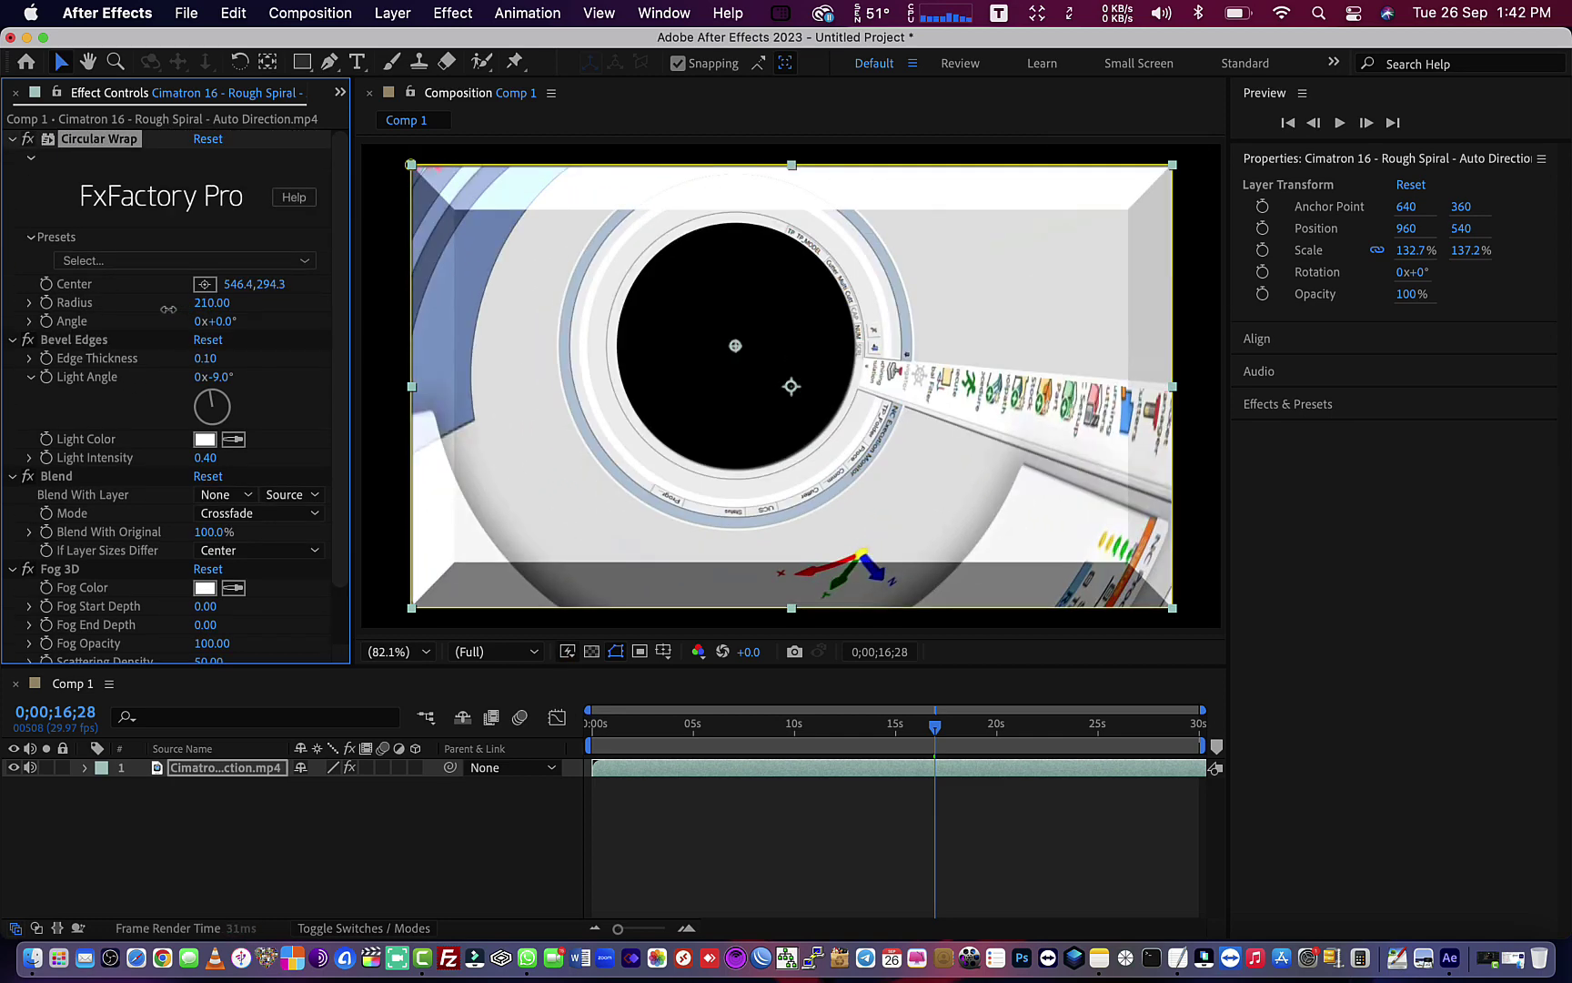
Move the playhead to 11;18
click(744, 725)
drag(744, 725, 826, 725)
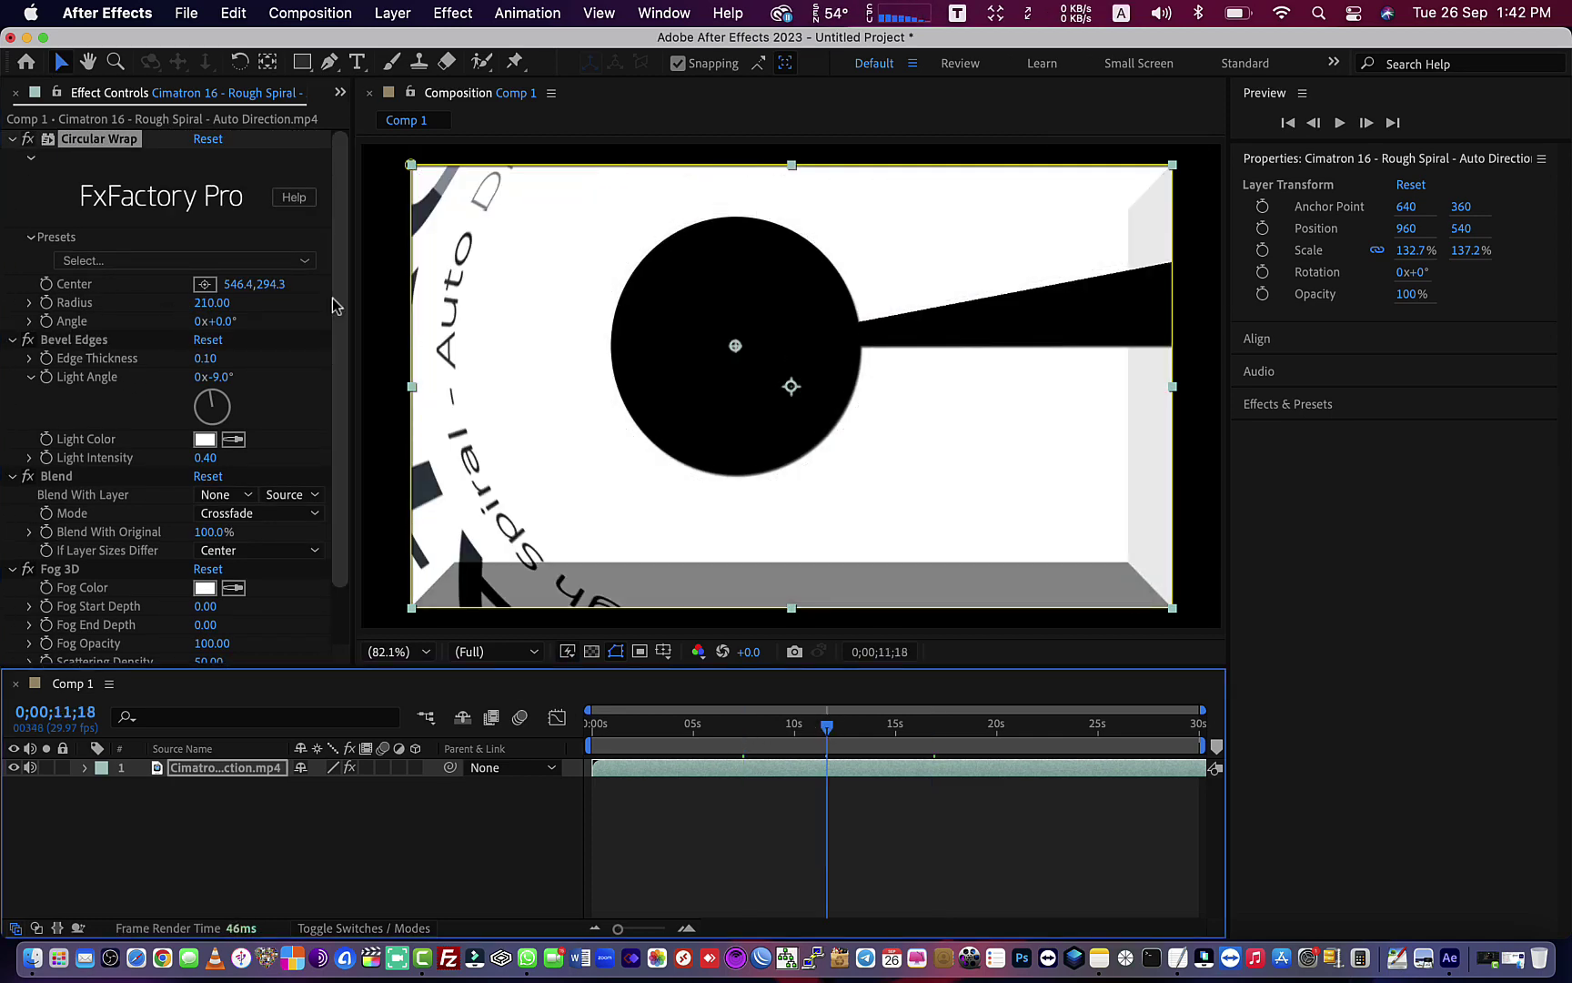
click(452, 13)
mouse_move(533, 682)
click(787, 748)
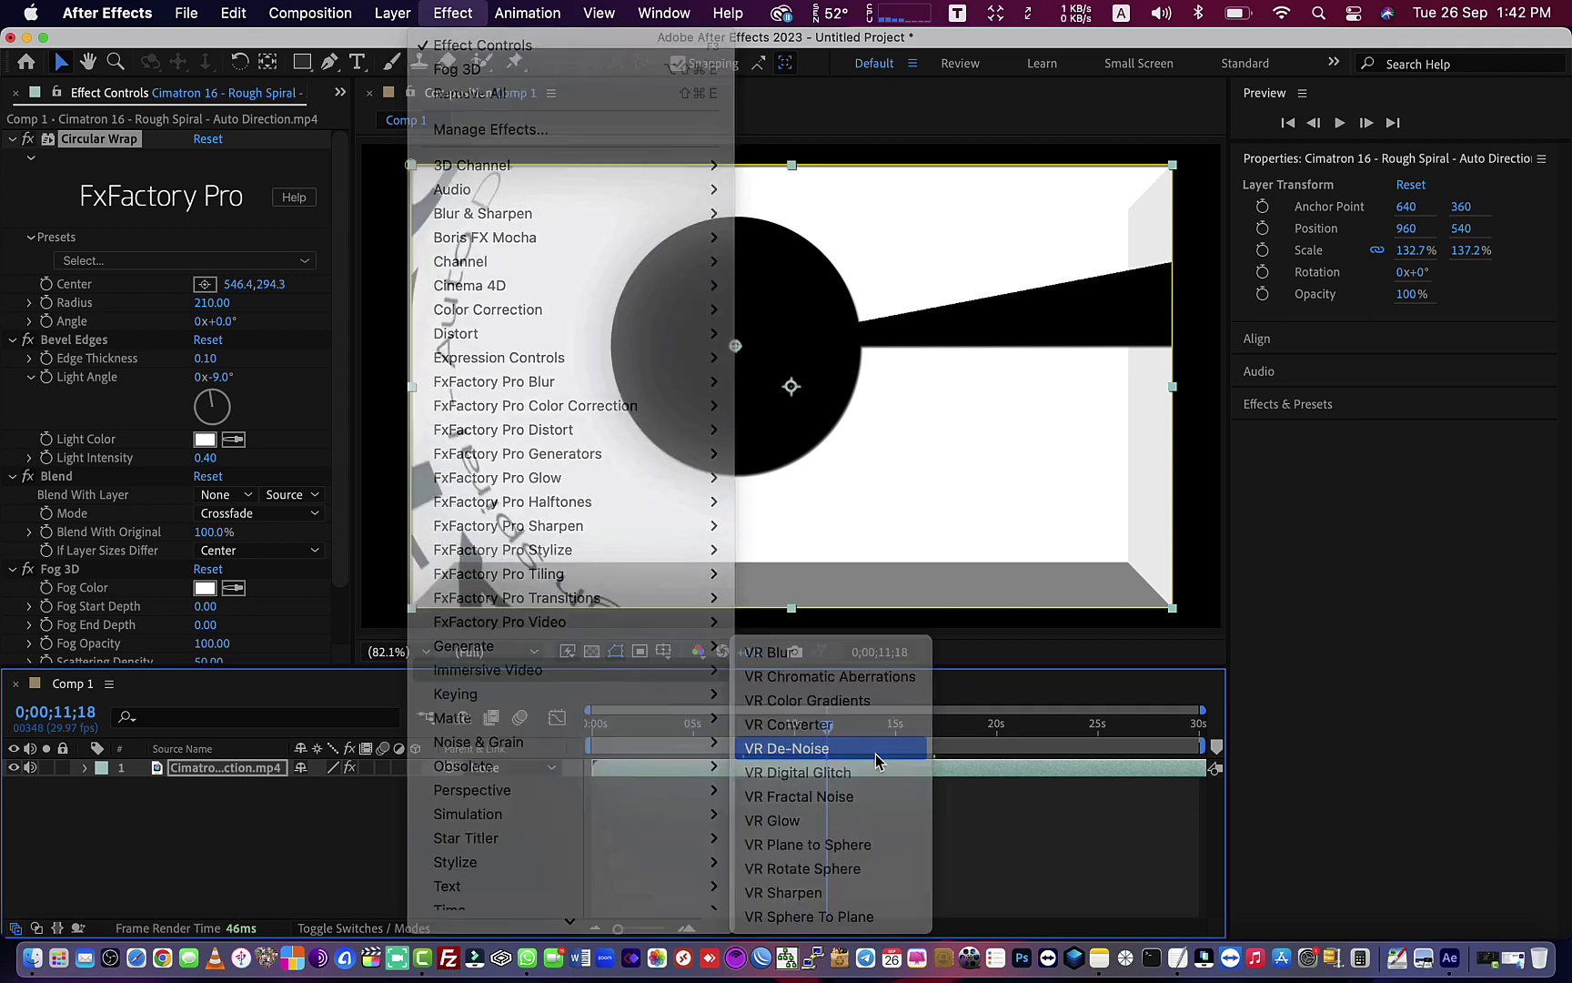
click(186, 13)
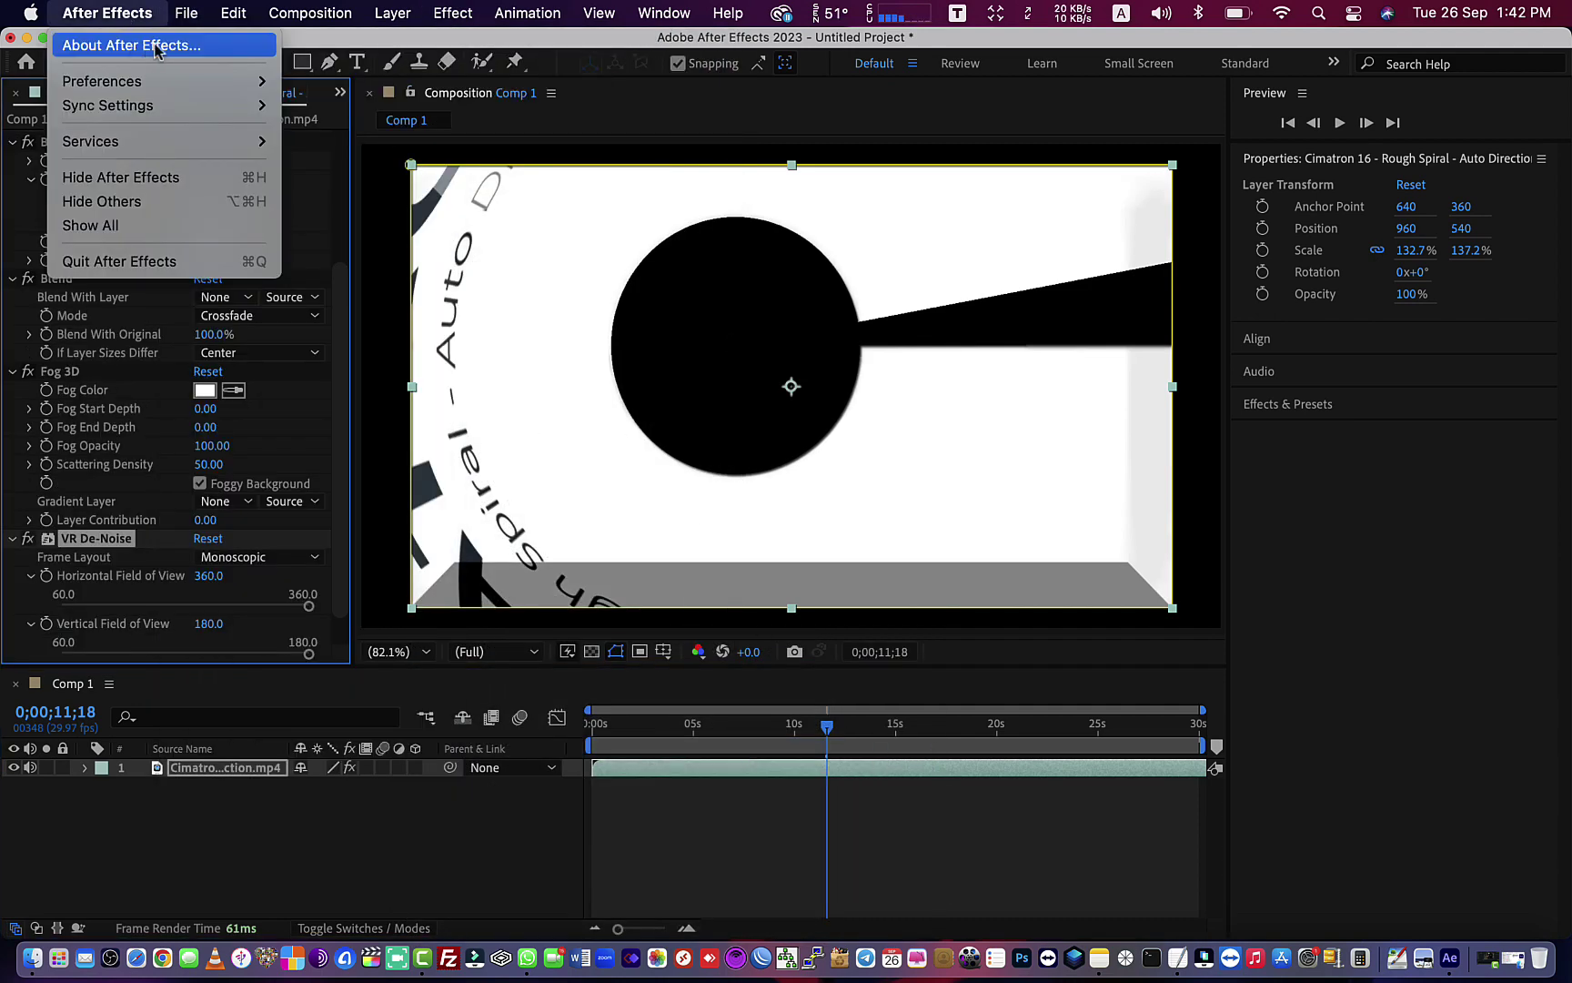
mouse_move(109, 76)
click(318, 77)
click(343, 616)
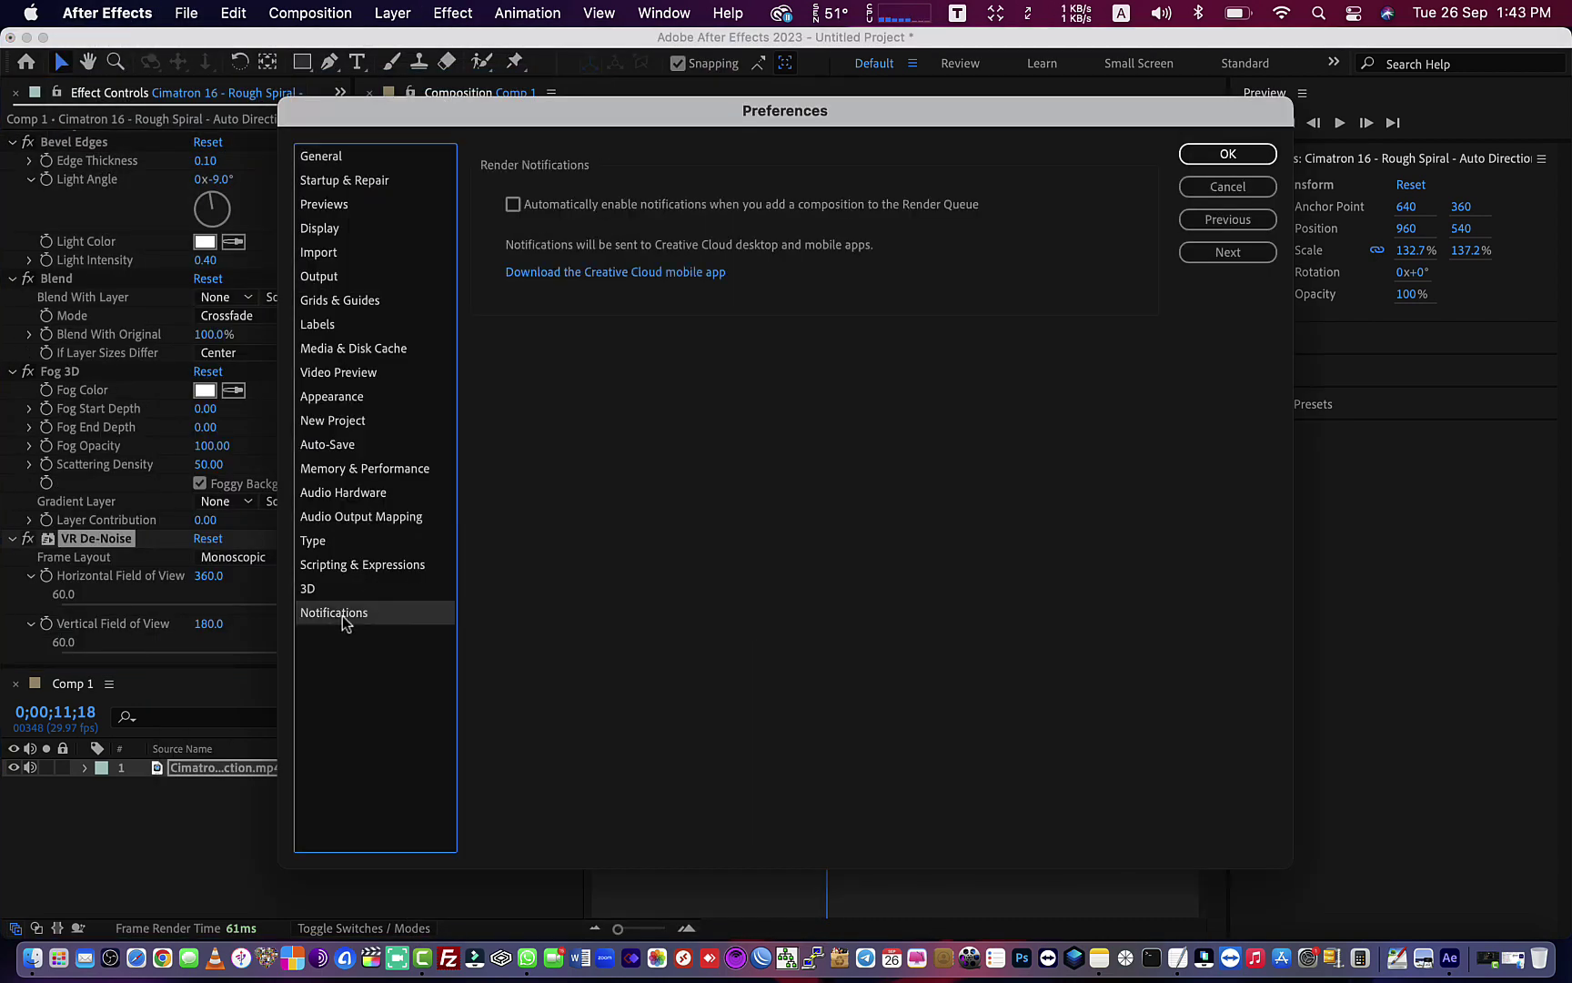
click(328, 594)
click(348, 186)
click(336, 160)
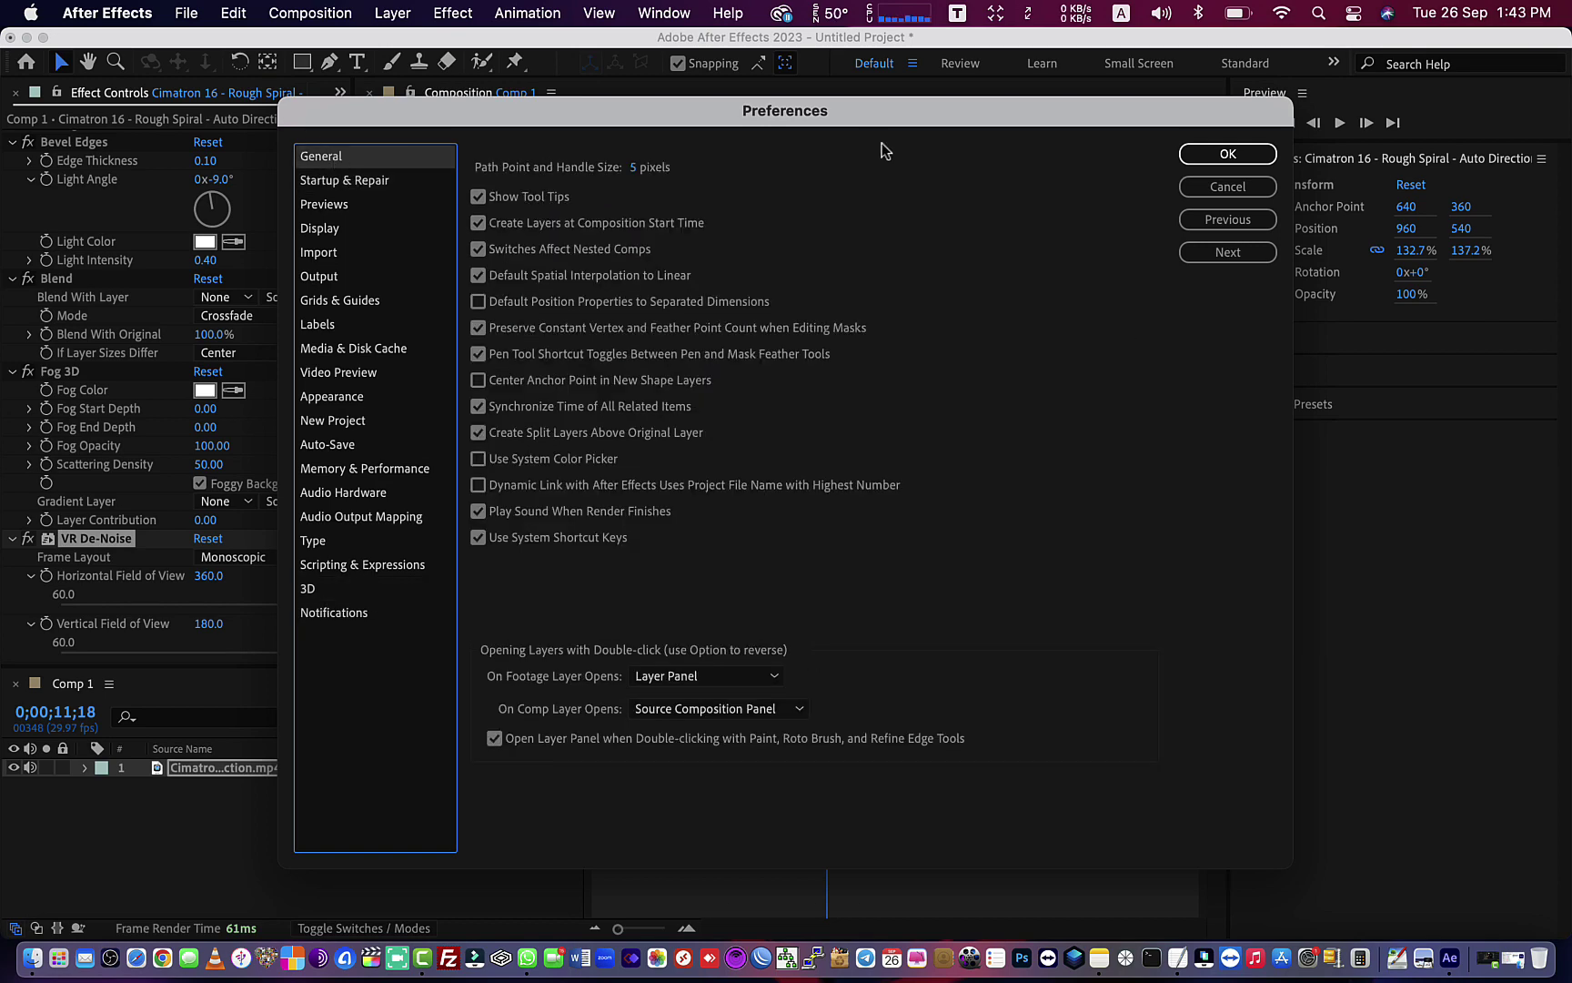
click(1208, 161)
click(233, 13)
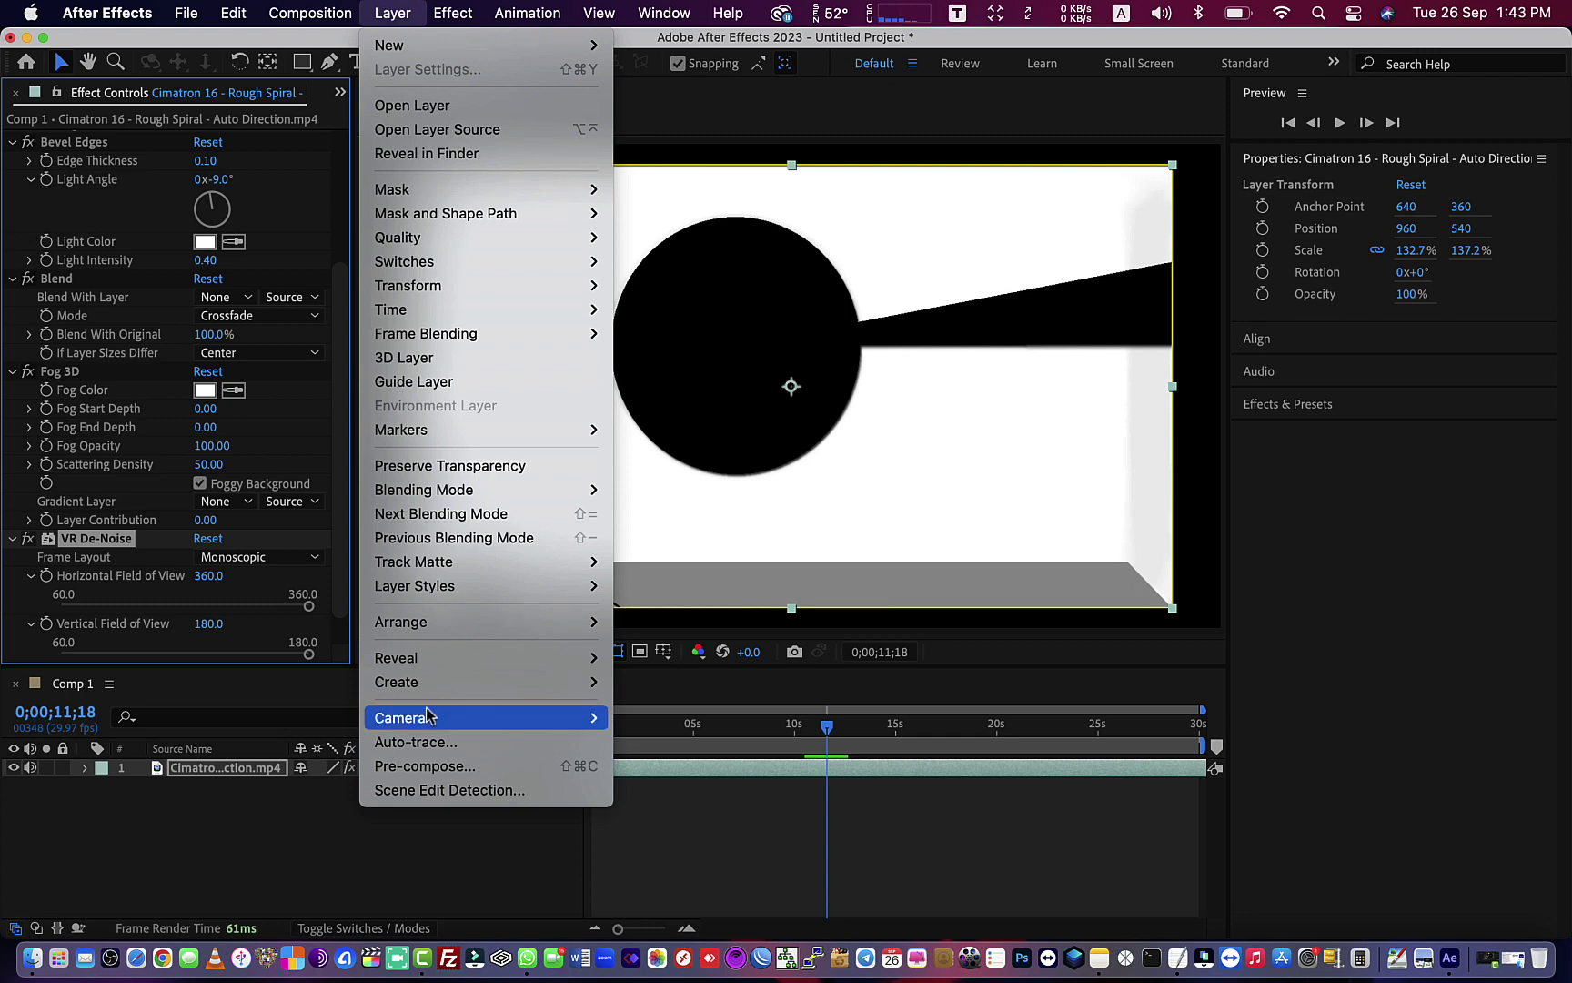
Build a Stereo 3D rig, move its Controls layer lower left, and jump to 0;00;15;23
mouse_move(428, 718)
click(651, 746)
click(919, 588)
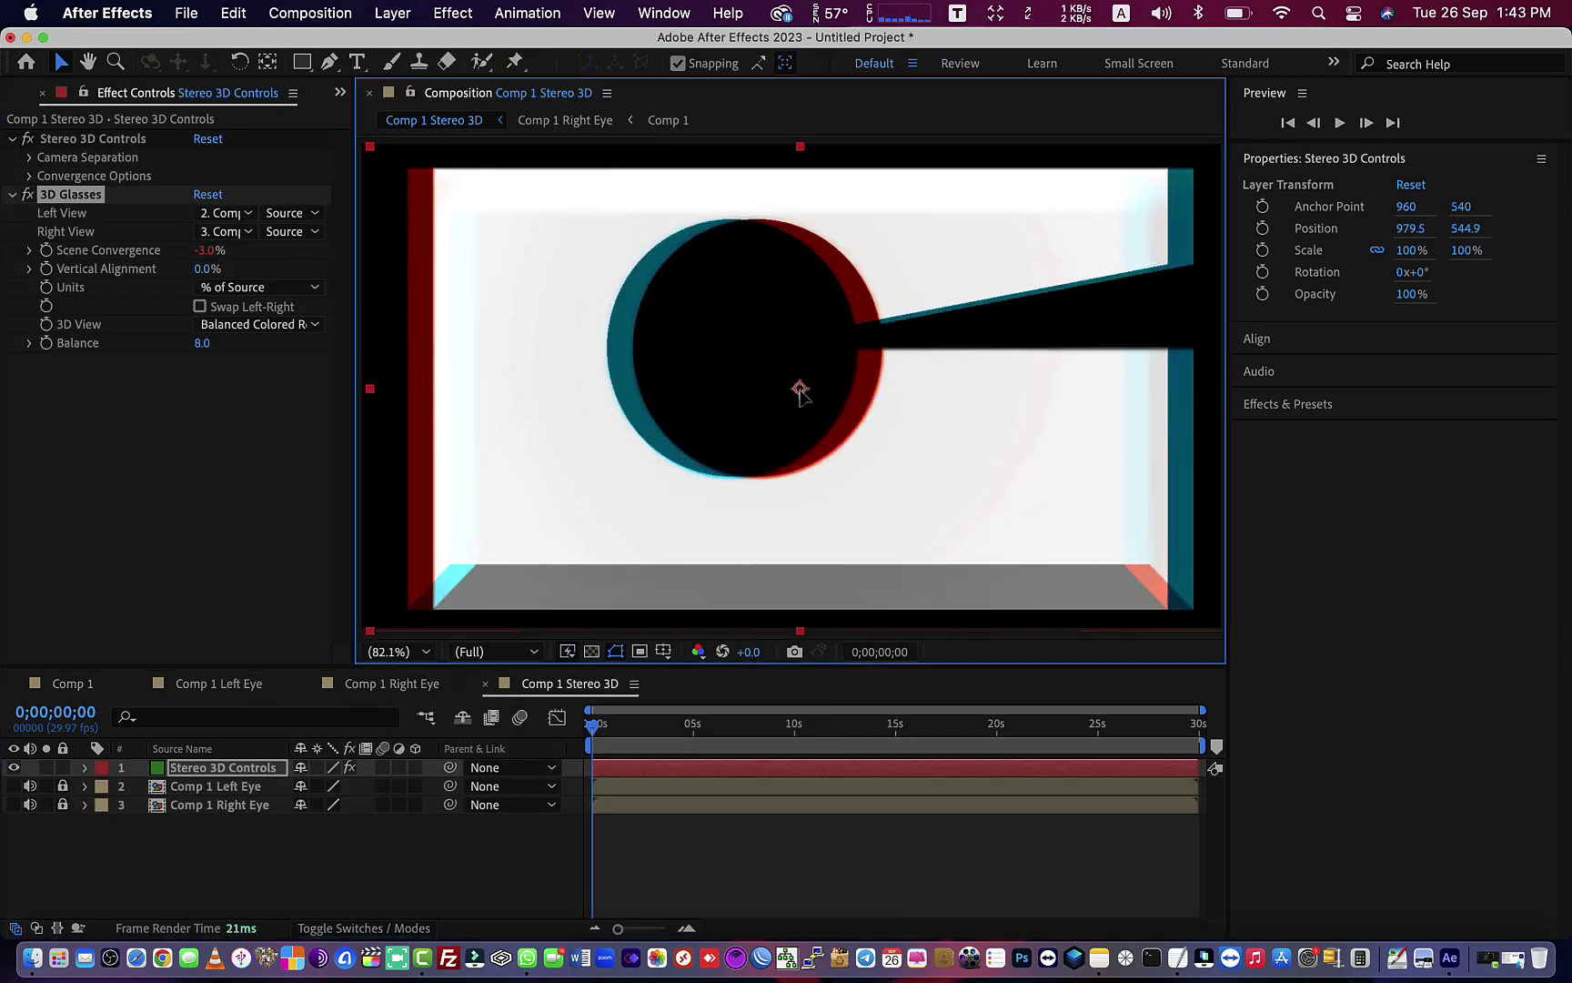
mouse_move(794, 404)
mouse_down()
mouse_move(708, 451)
mouse_move(957, 462)
mouse_up()
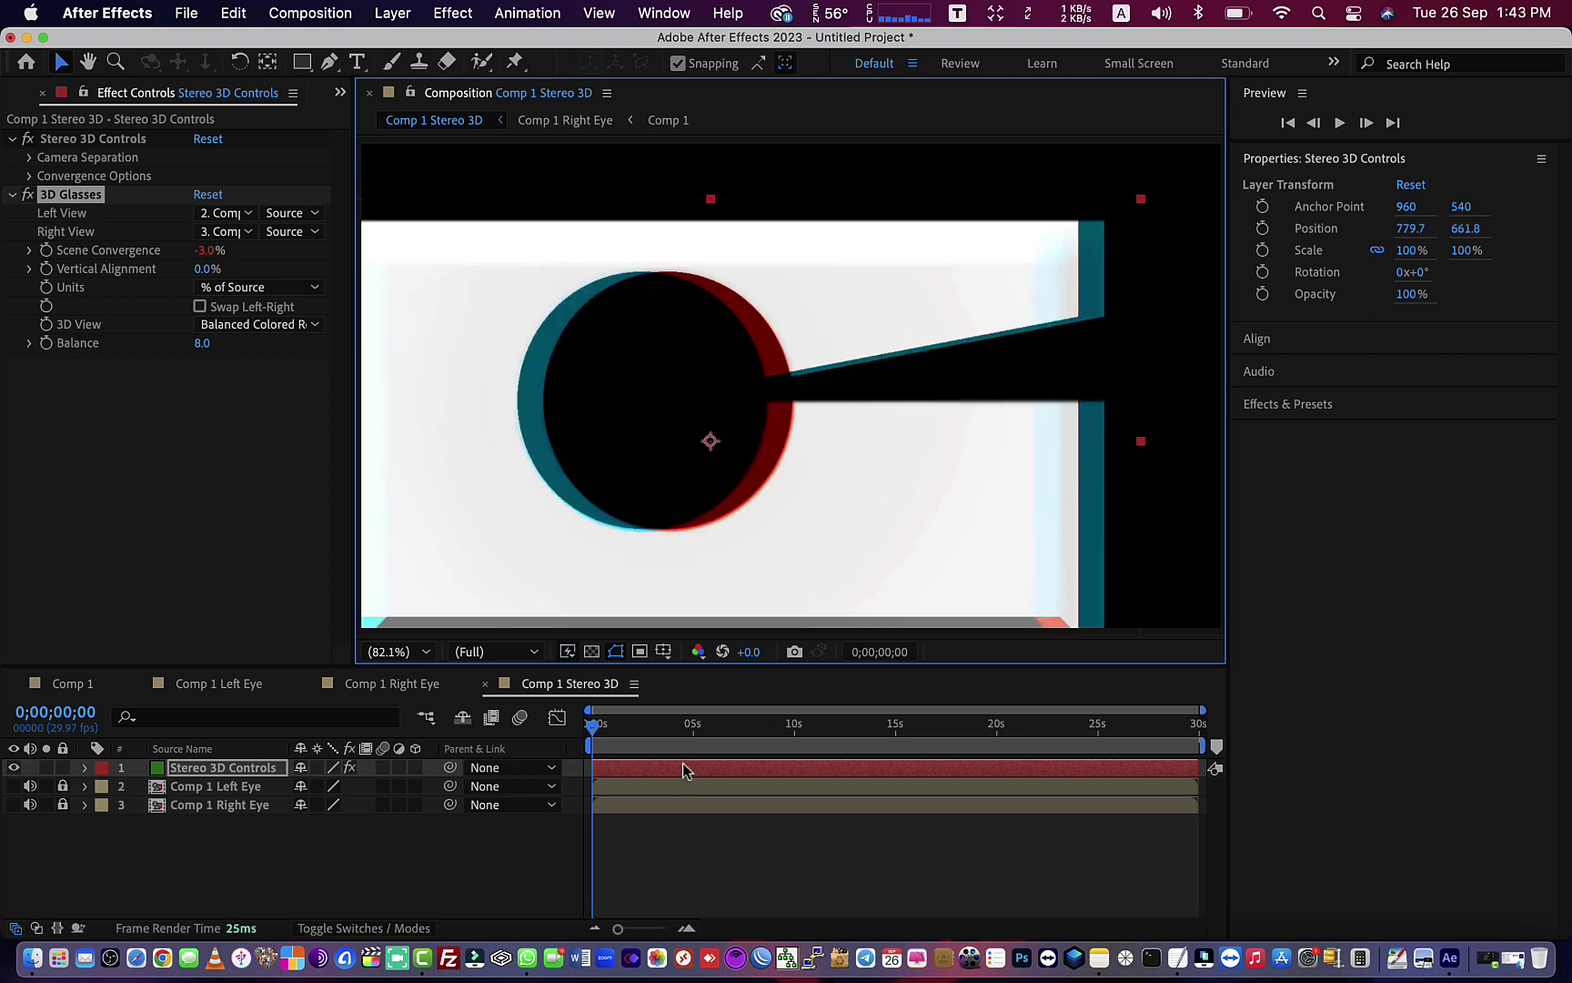
drag(691, 725, 910, 726)
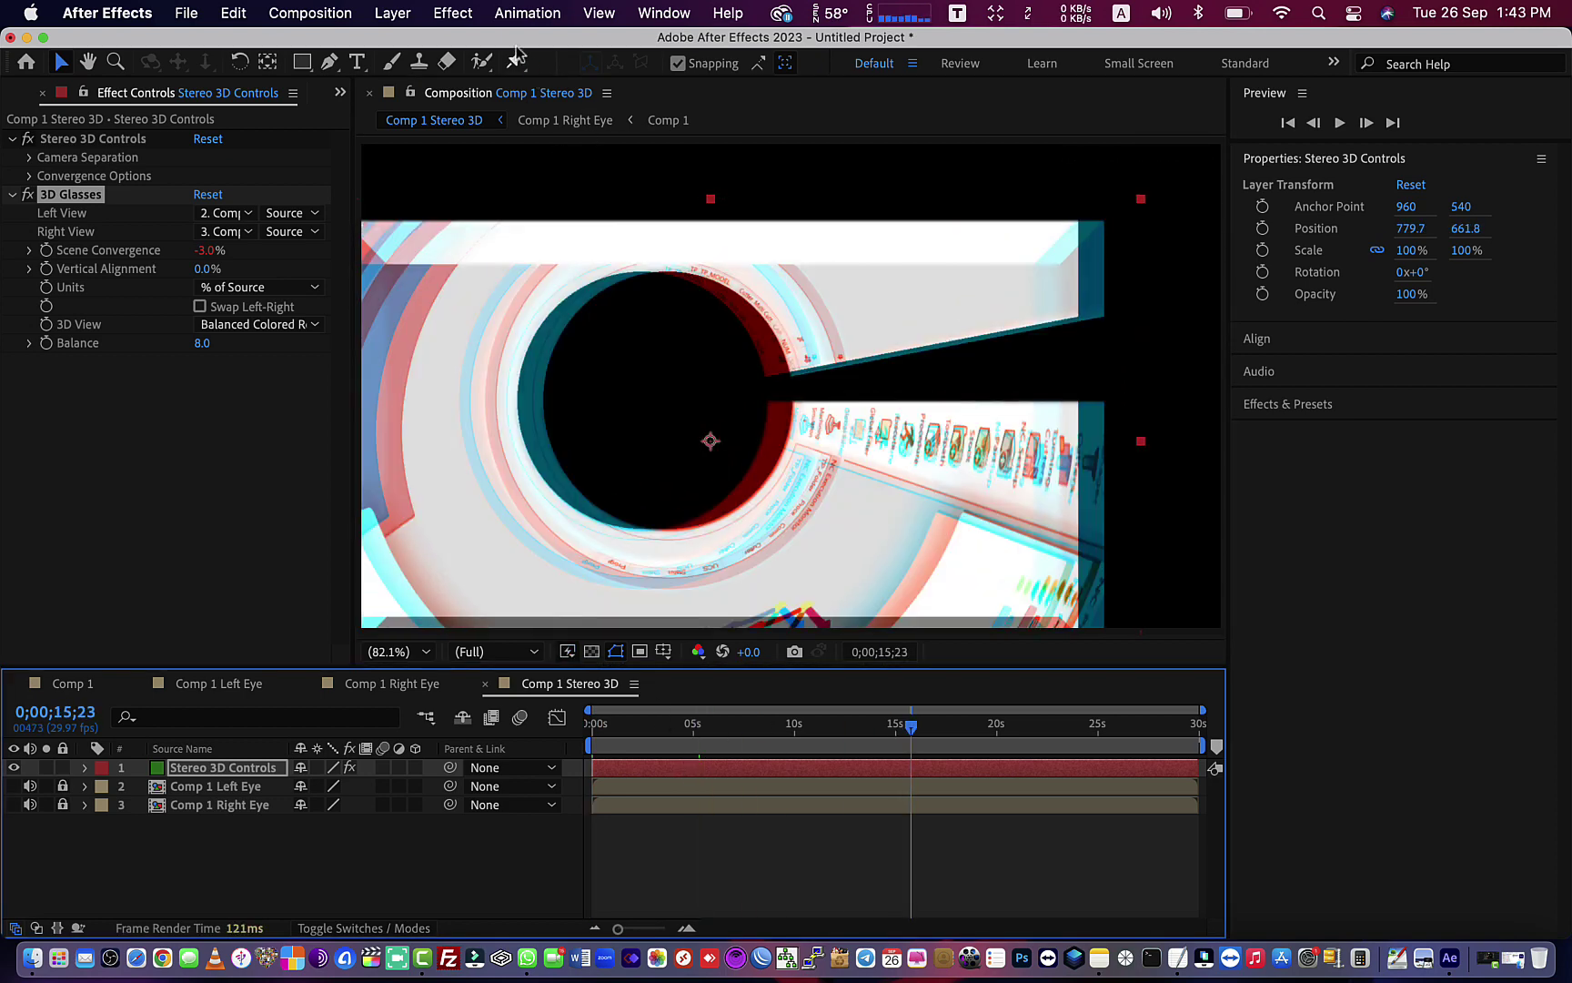
click(523, 13)
Add a new Spot Light 1 layer with the default light settings
mouse_move(472, 12)
mouse_move(392, 13)
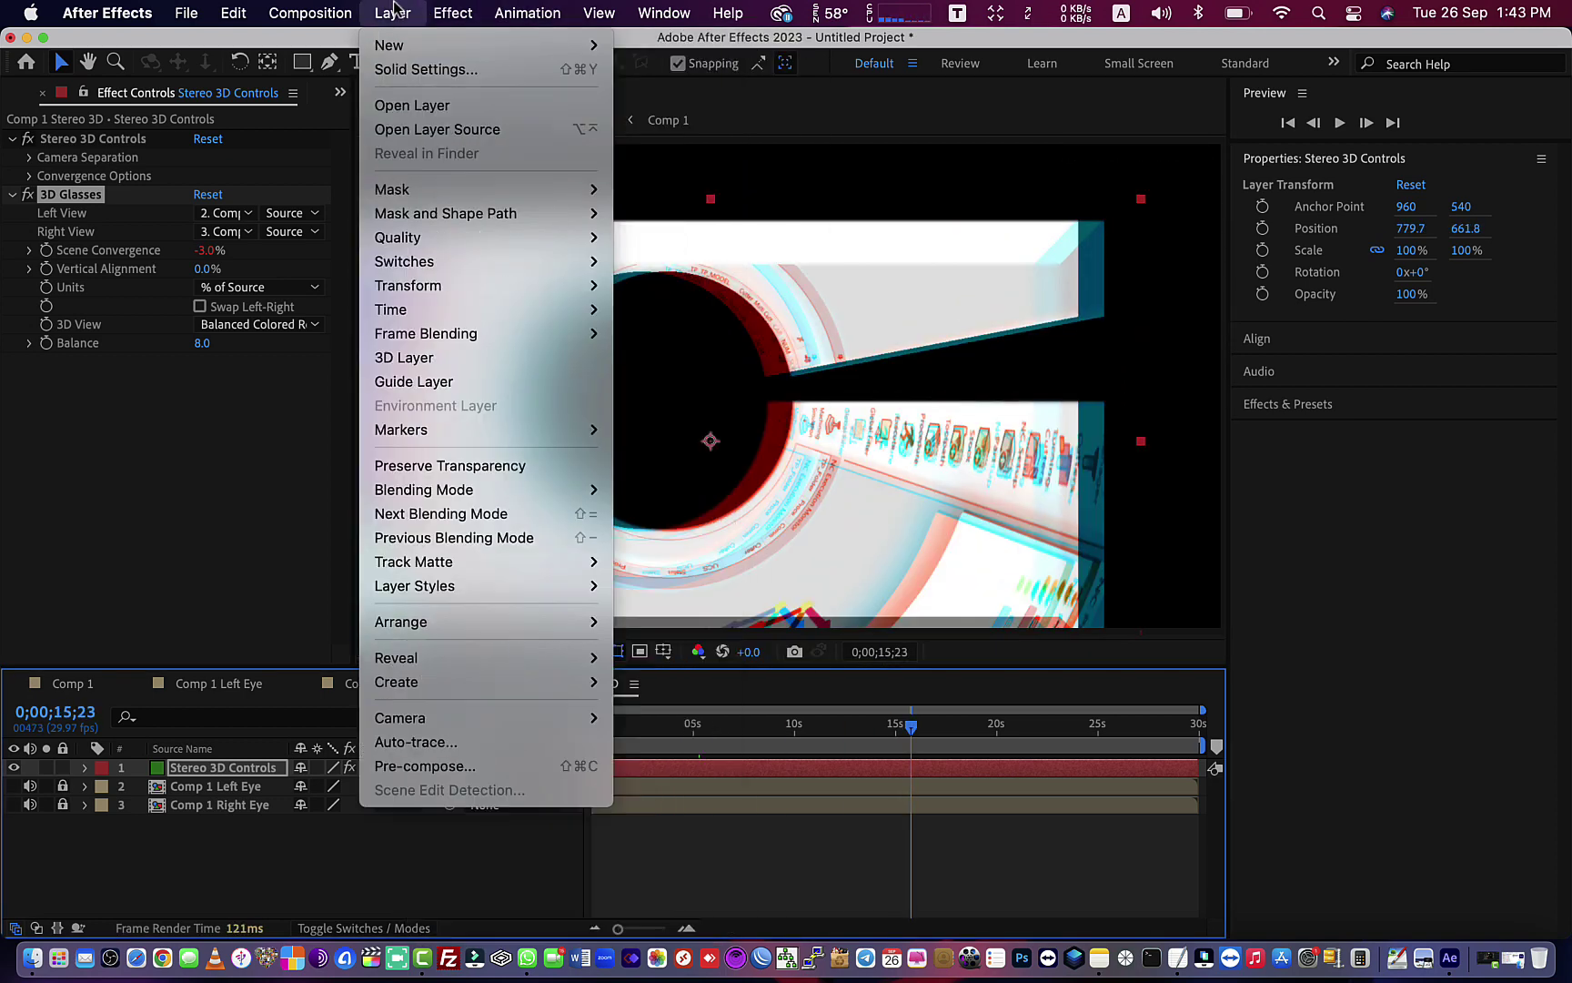
mouse_move(405, 48)
click(646, 93)
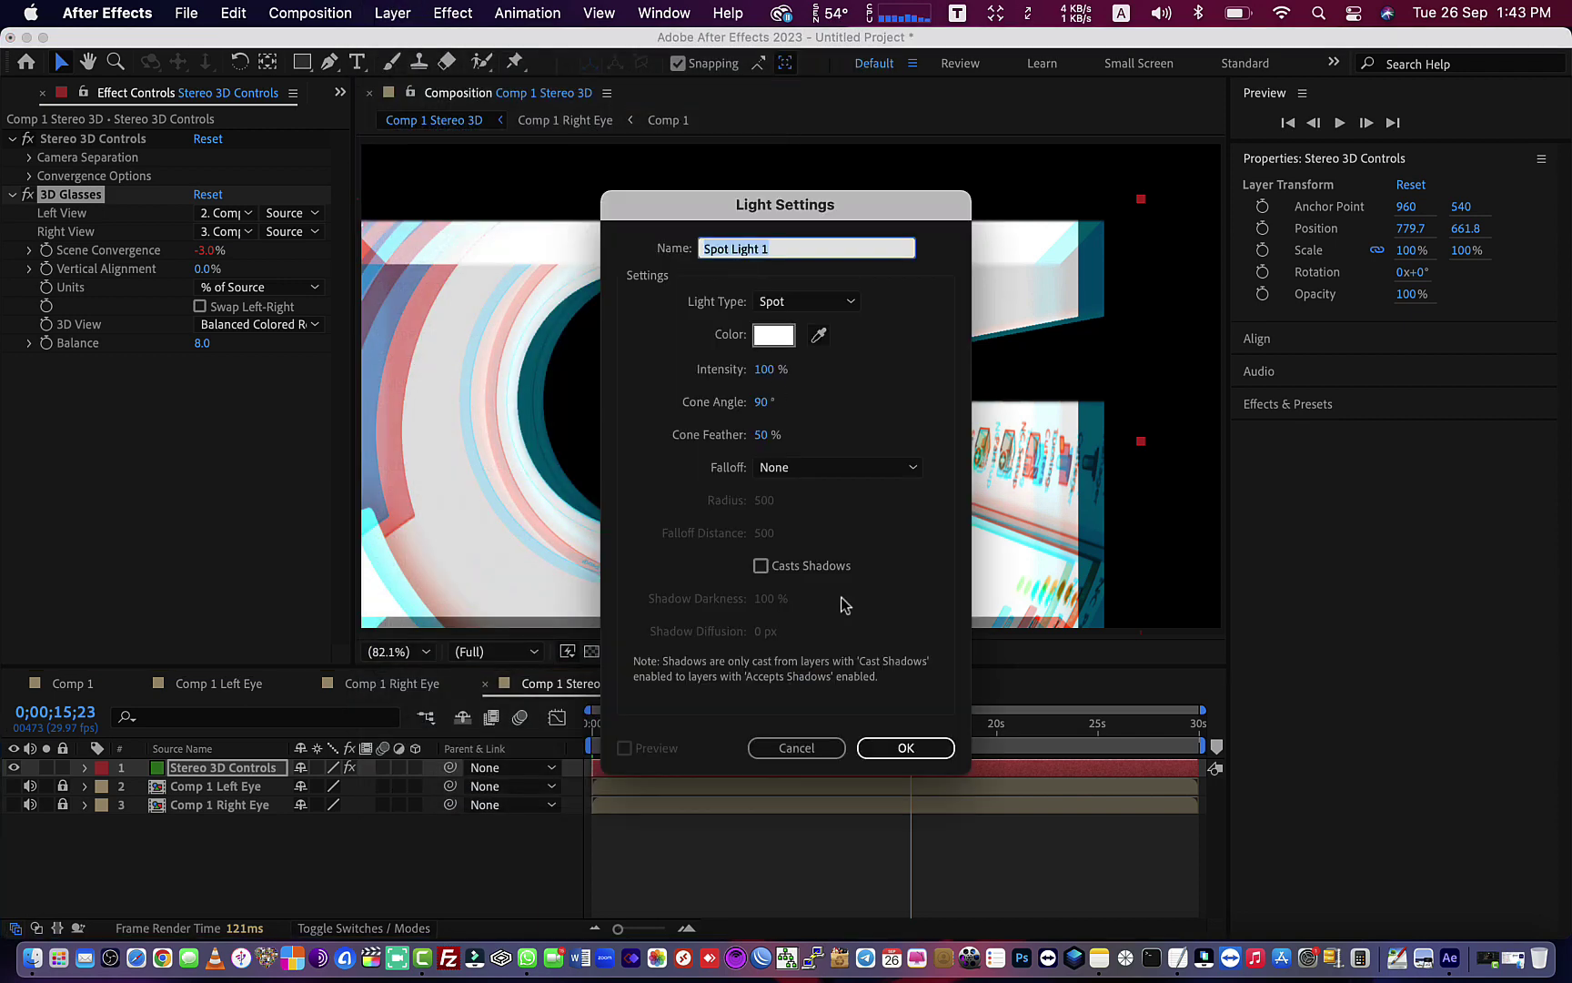
click(905, 748)
Move the spot light up and right and rotate it about X toward the logo
mouse_move(838, 341)
mouse_down()
mouse_move(967, 220)
mouse_move(914, 198)
mouse_move(1022, 398)
mouse_up()
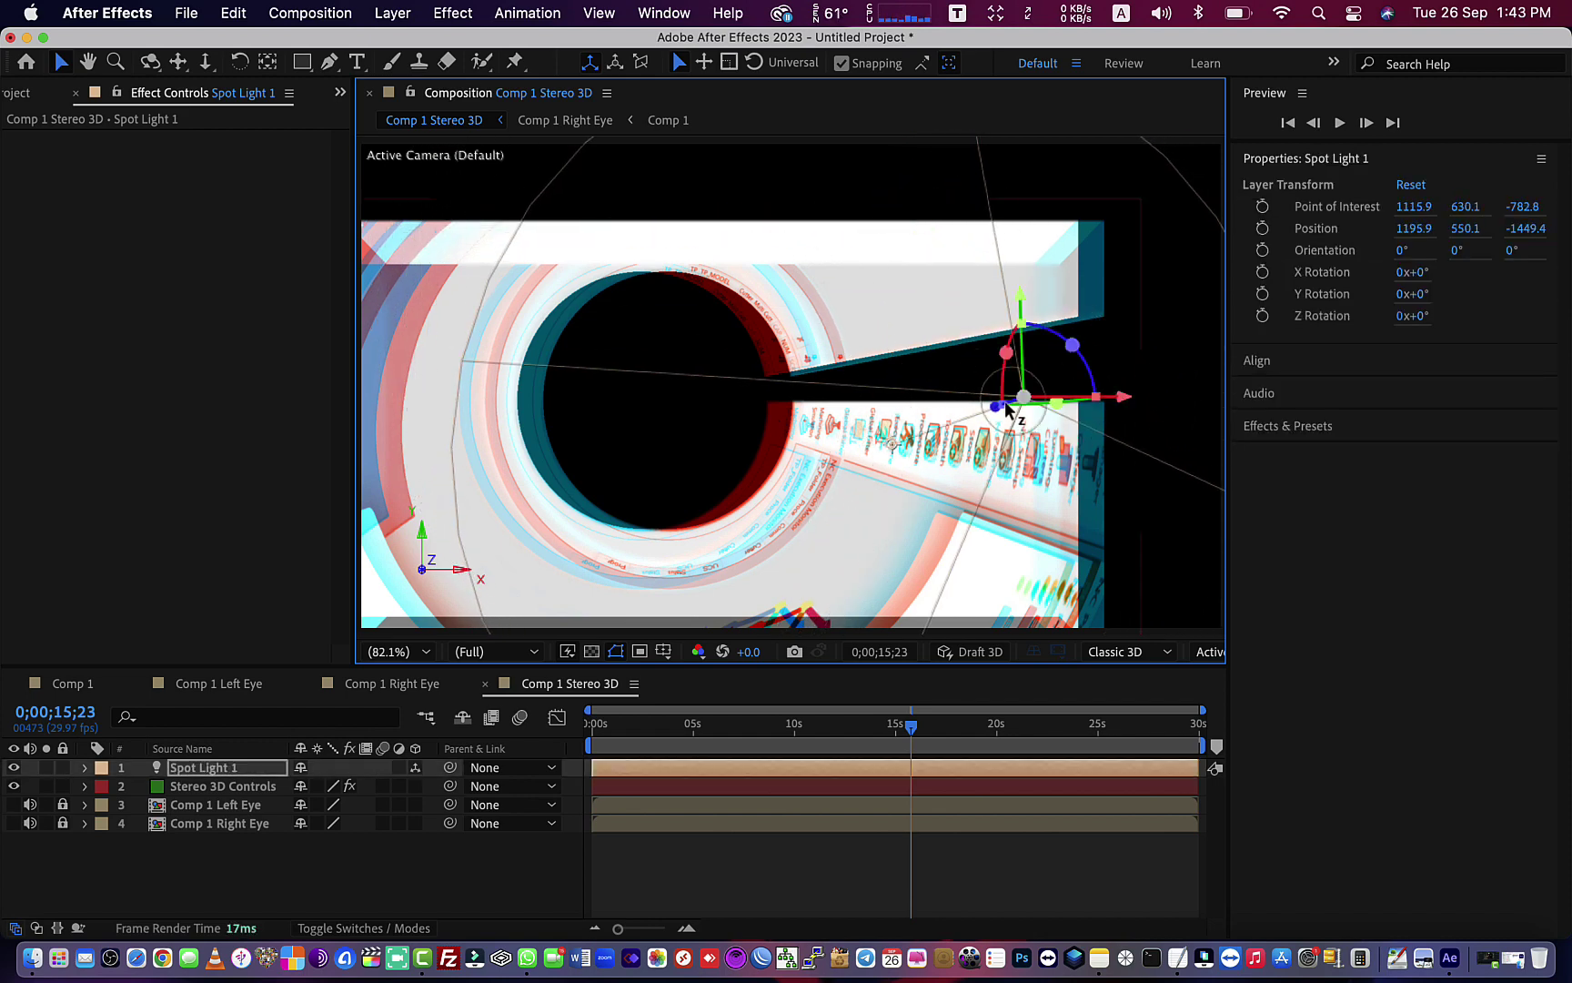
click(1005, 352)
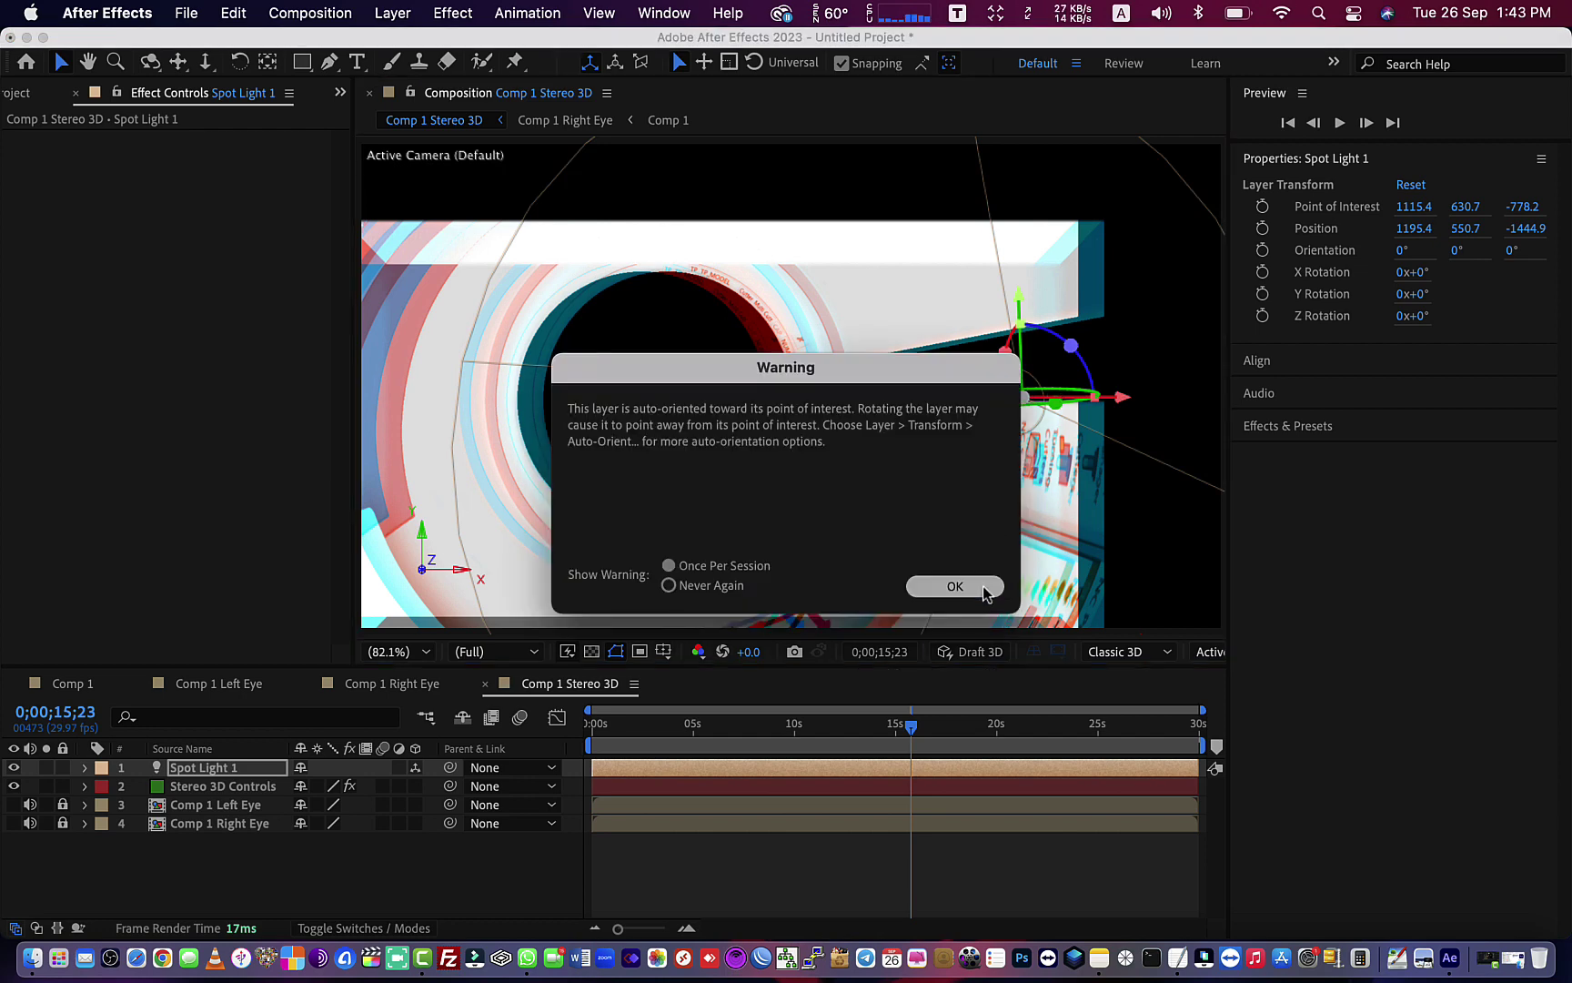
click(951, 587)
mouse_move(1004, 352)
mouse_down()
mouse_move(1037, 453)
mouse_move(1046, 428)
mouse_up()
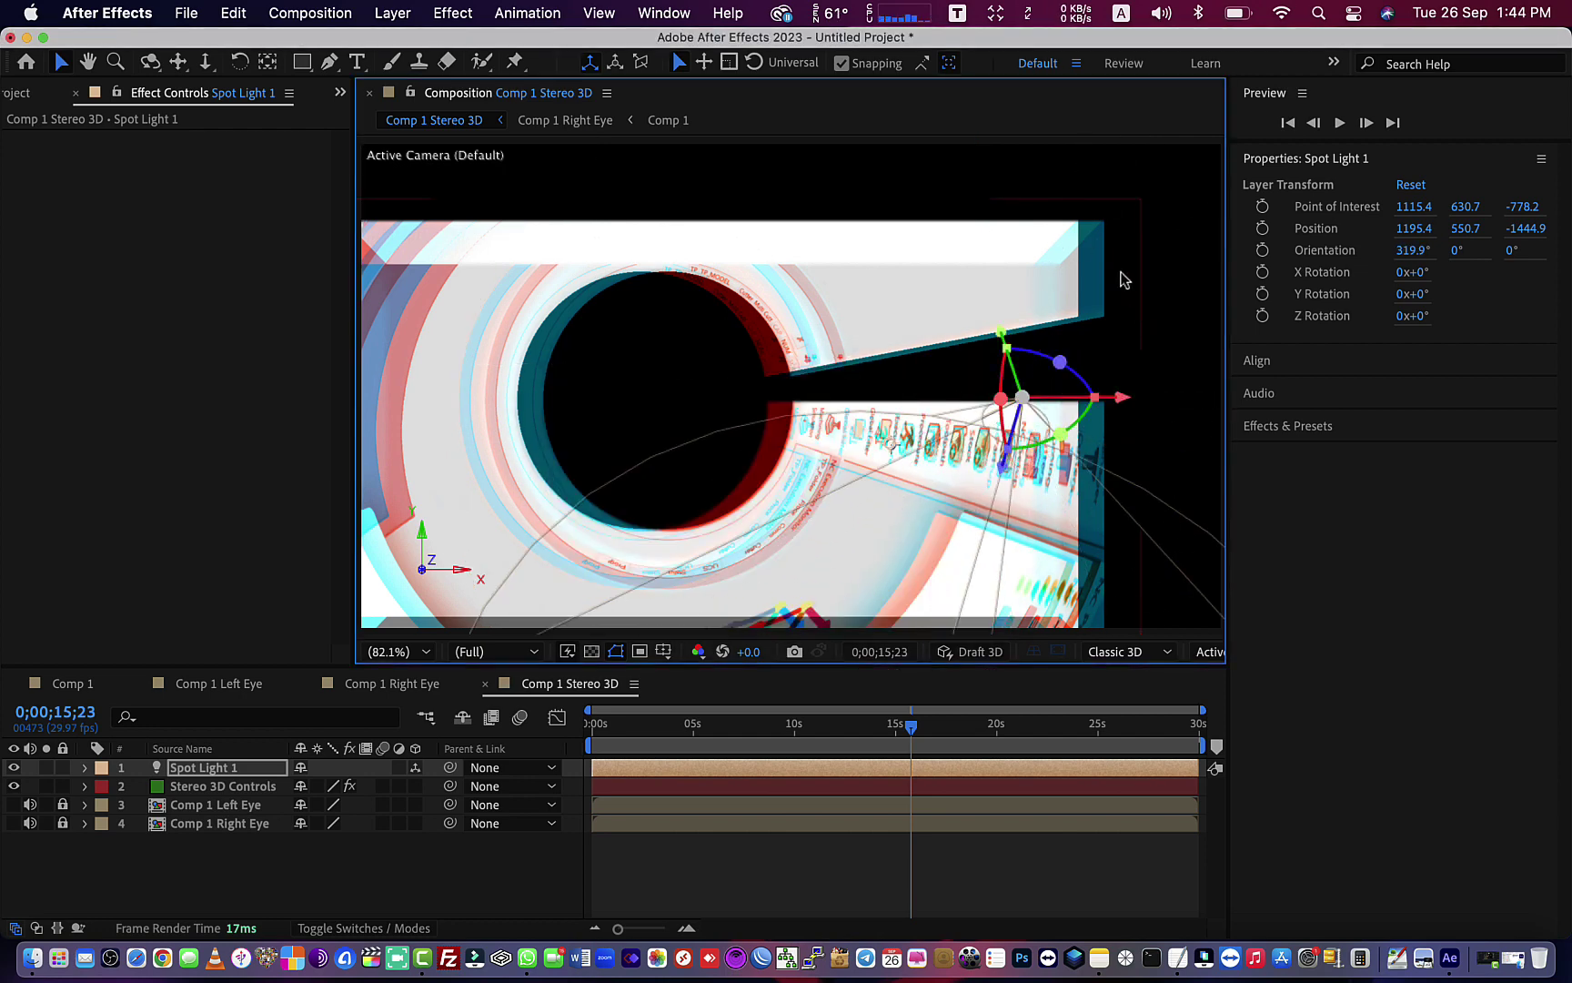
click(1125, 277)
click(125, 256)
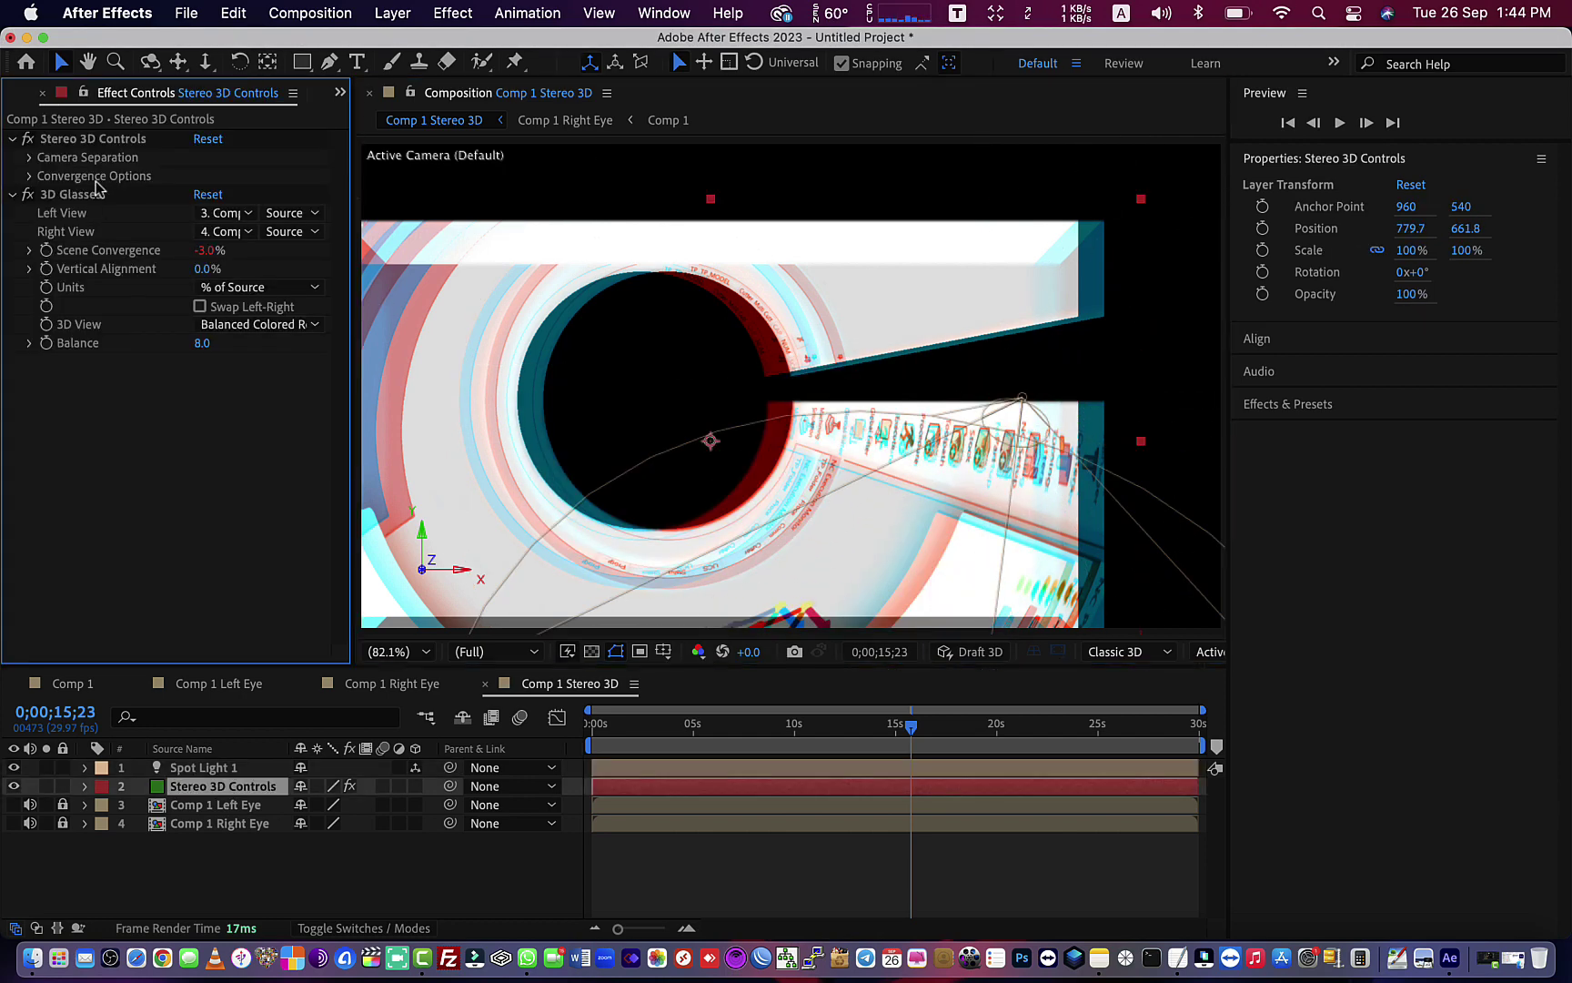
Enable Converge Cameras in the Stereo 3D Controls convergence options, then quit After Effects
click(29, 175)
click(199, 194)
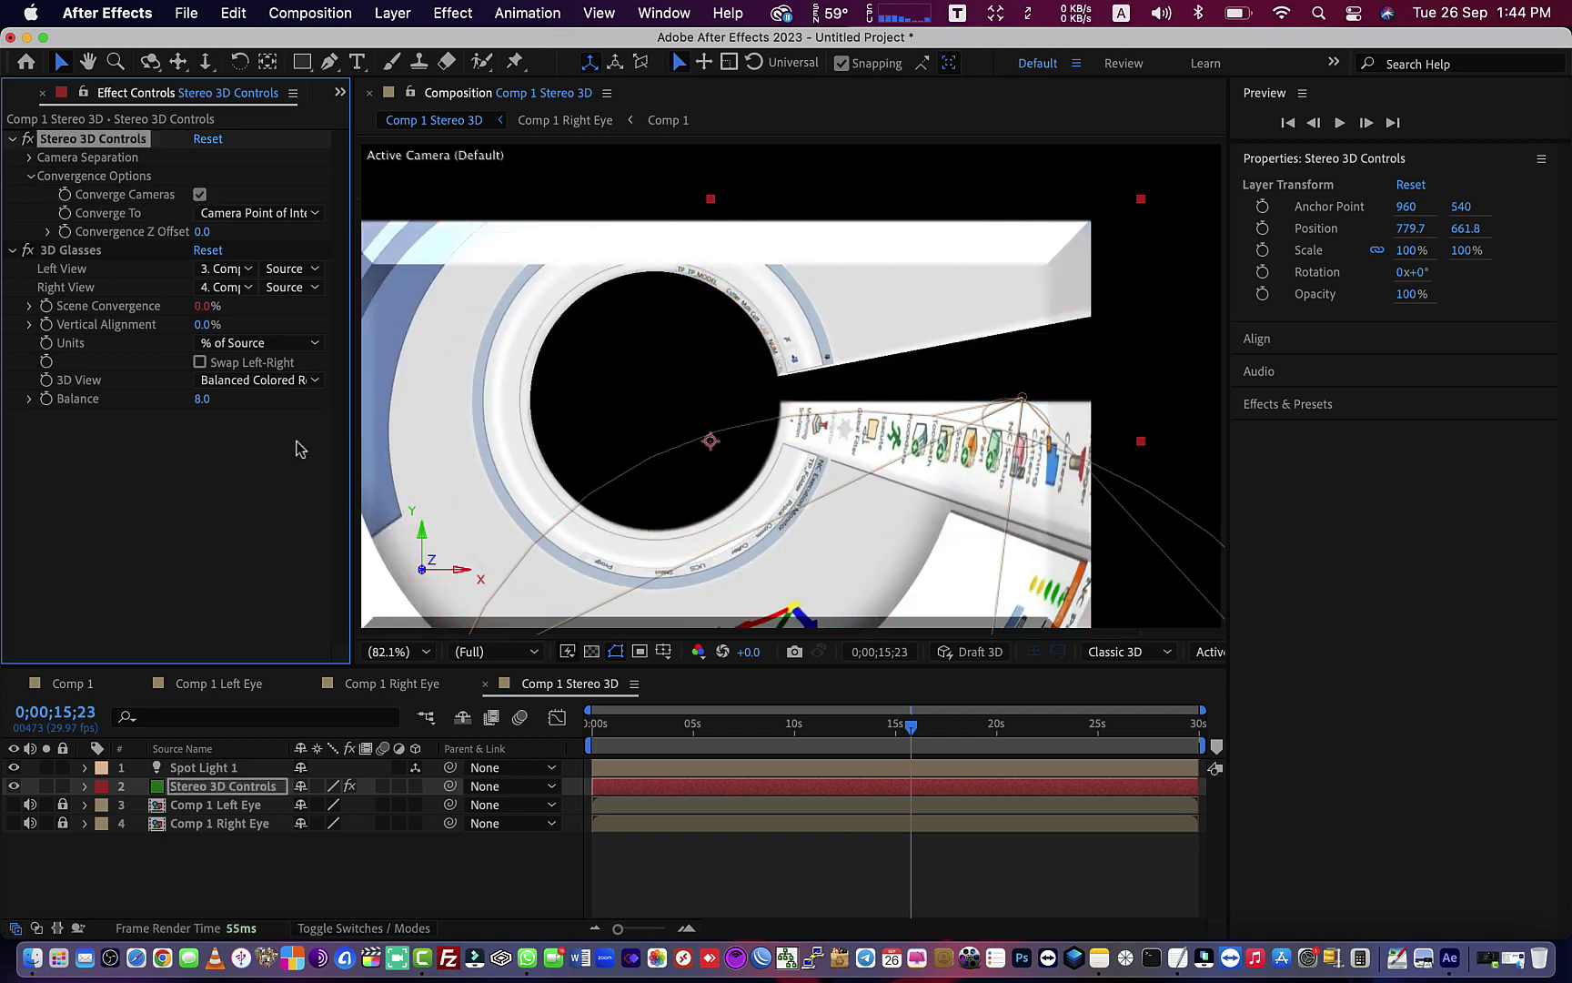
click(106, 13)
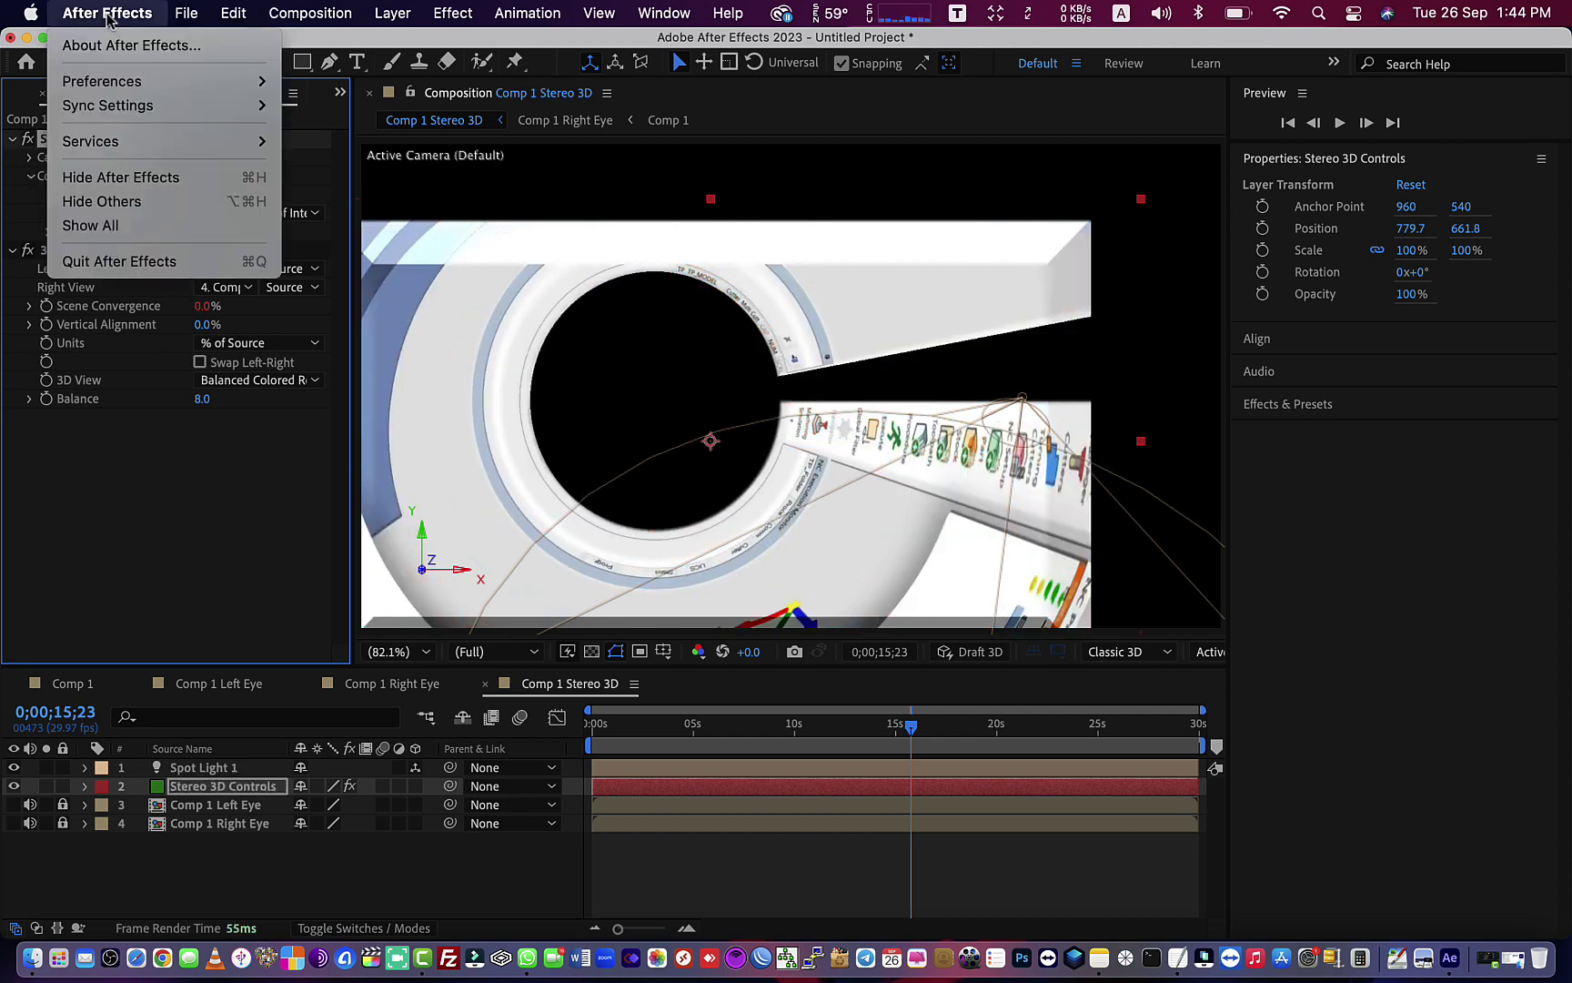
click(152, 261)
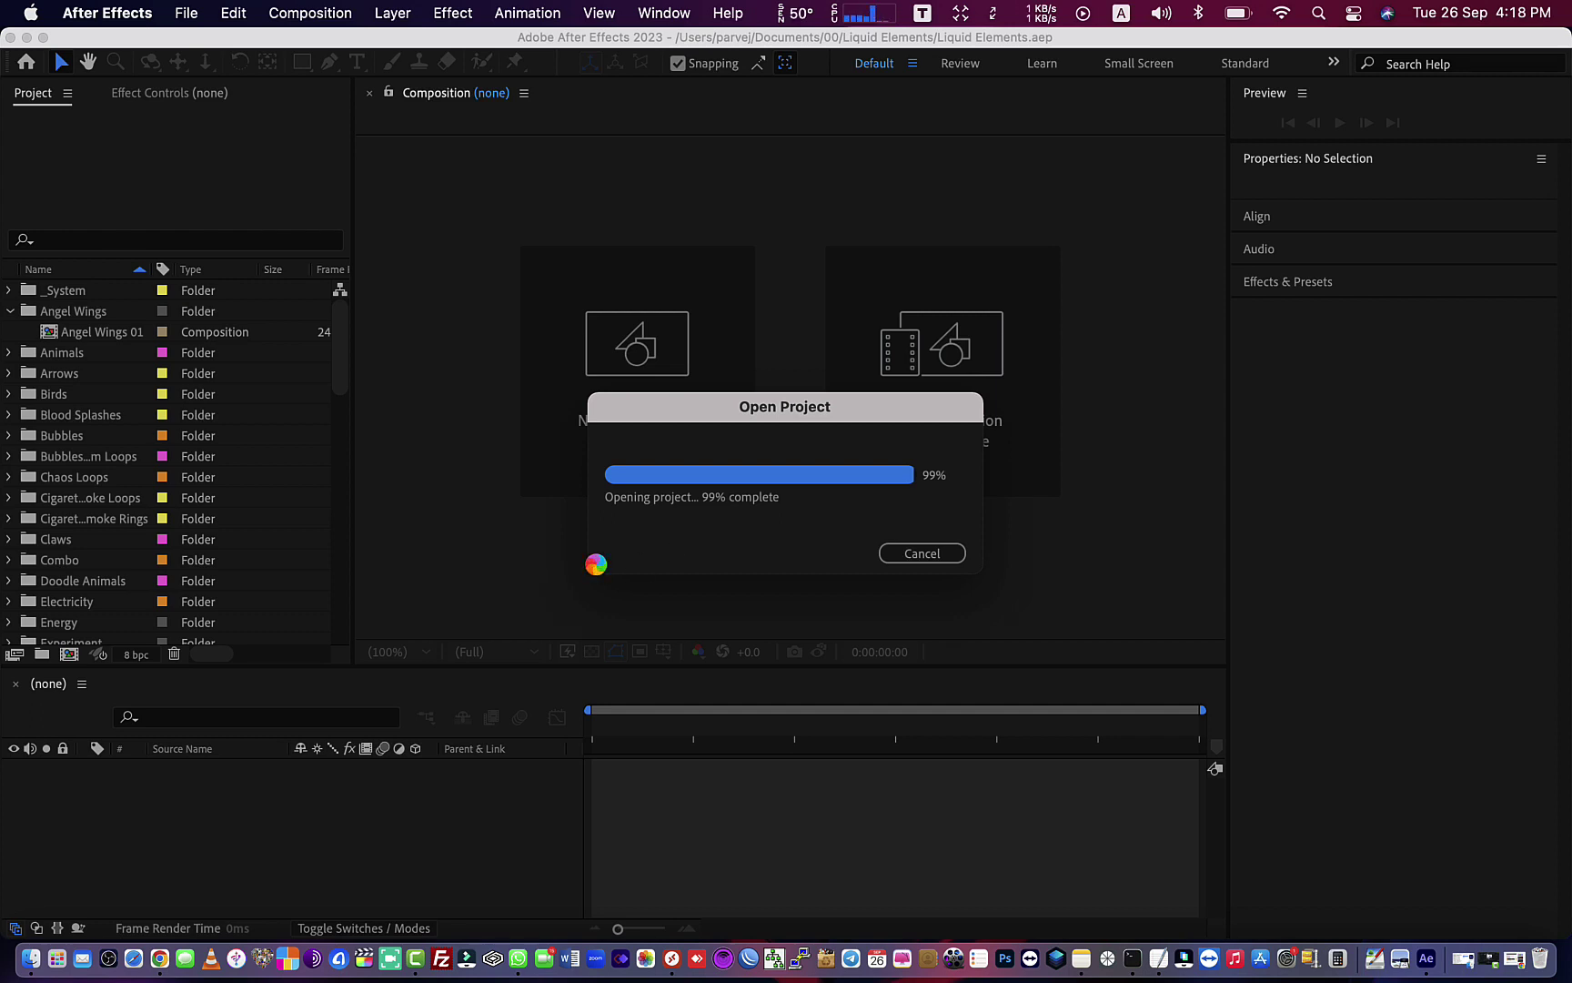
Open the Animal 01 composition from the Animals folder and preview the bear animation
click(966, 532)
double_click(61, 352)
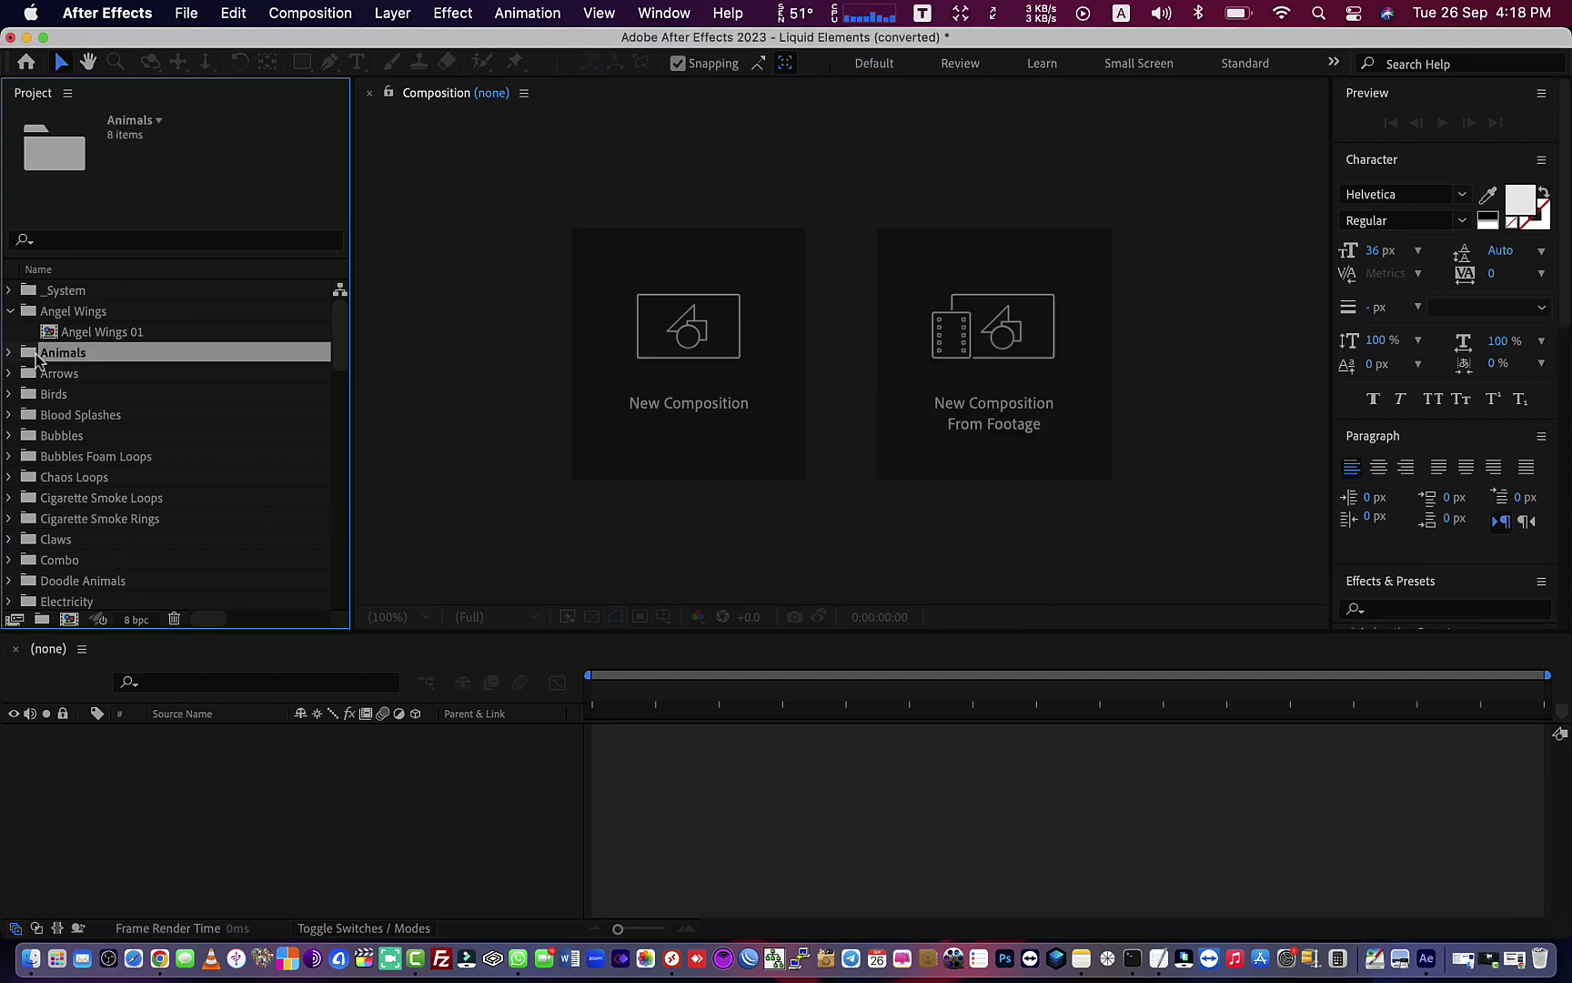
double_click(88, 373)
click(1011, 689)
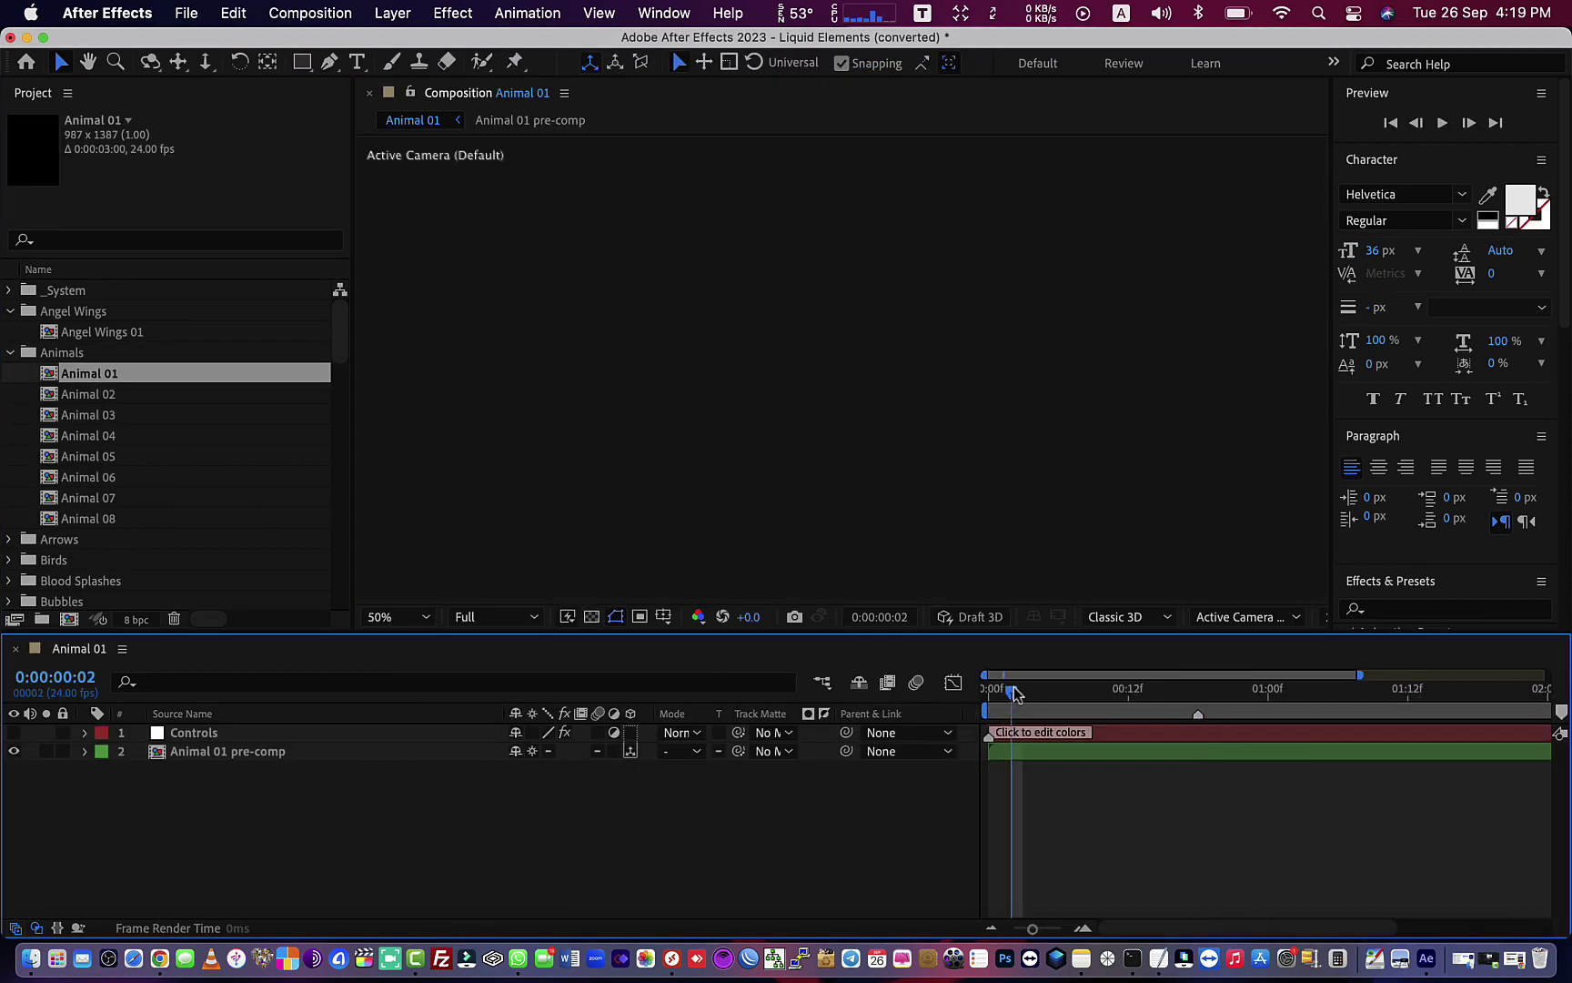
click(772, 750)
mouse_move(1011, 694)
mouse_down()
mouse_move(1136, 717)
mouse_move(1112, 709)
mouse_up()
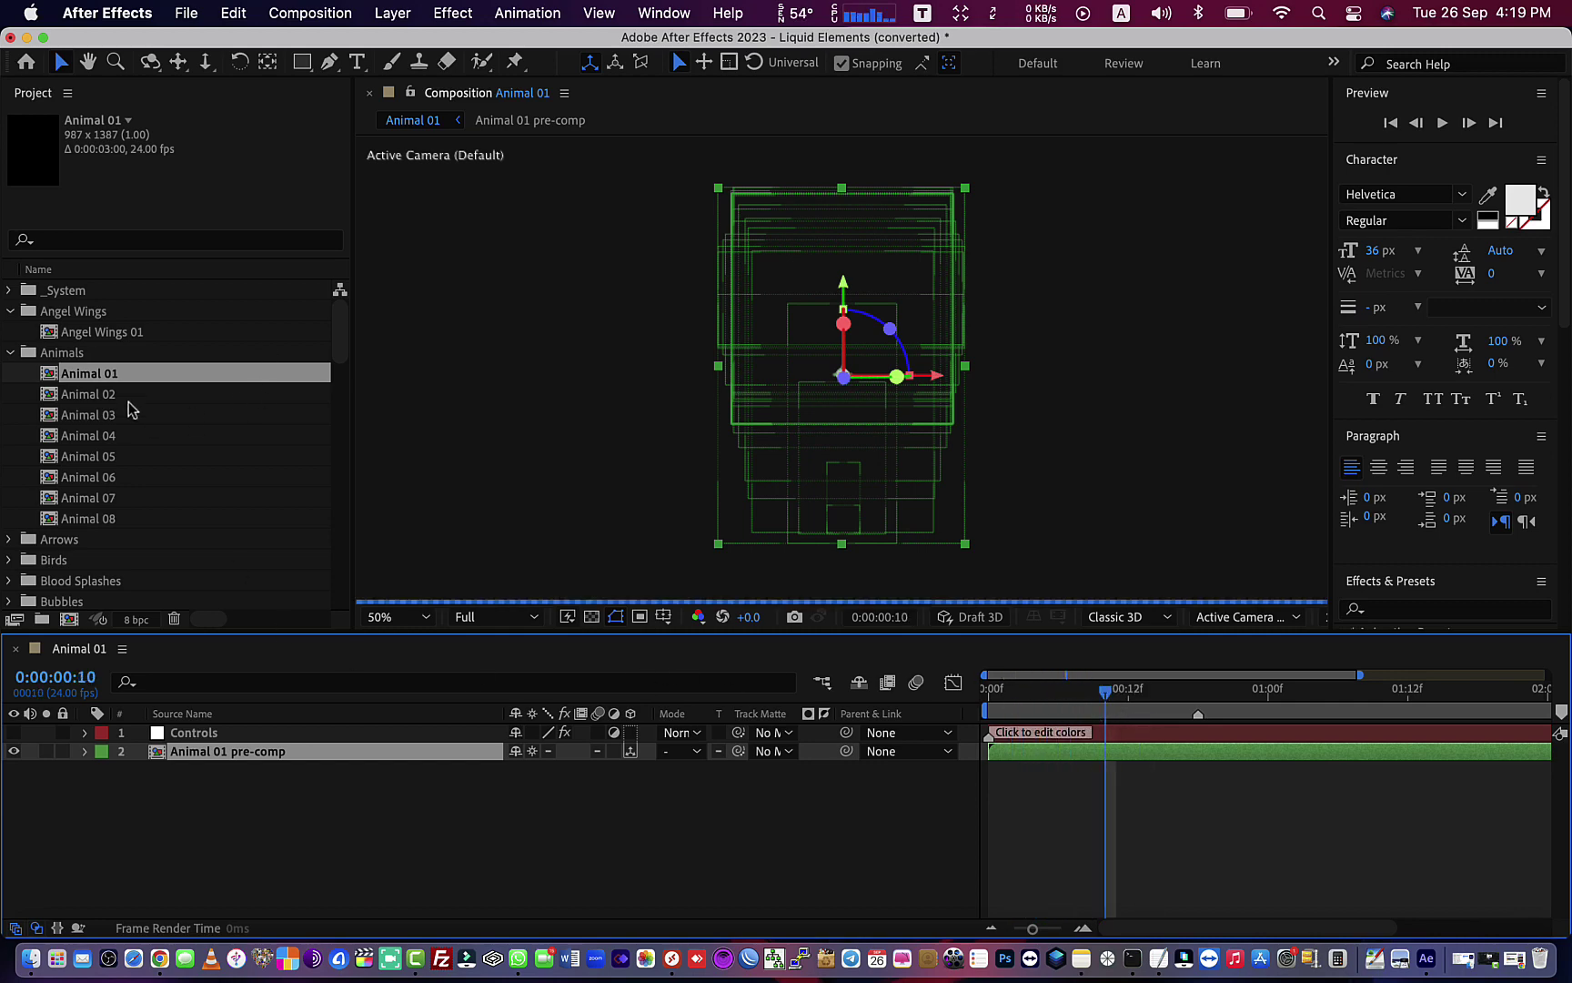
click(30, 160)
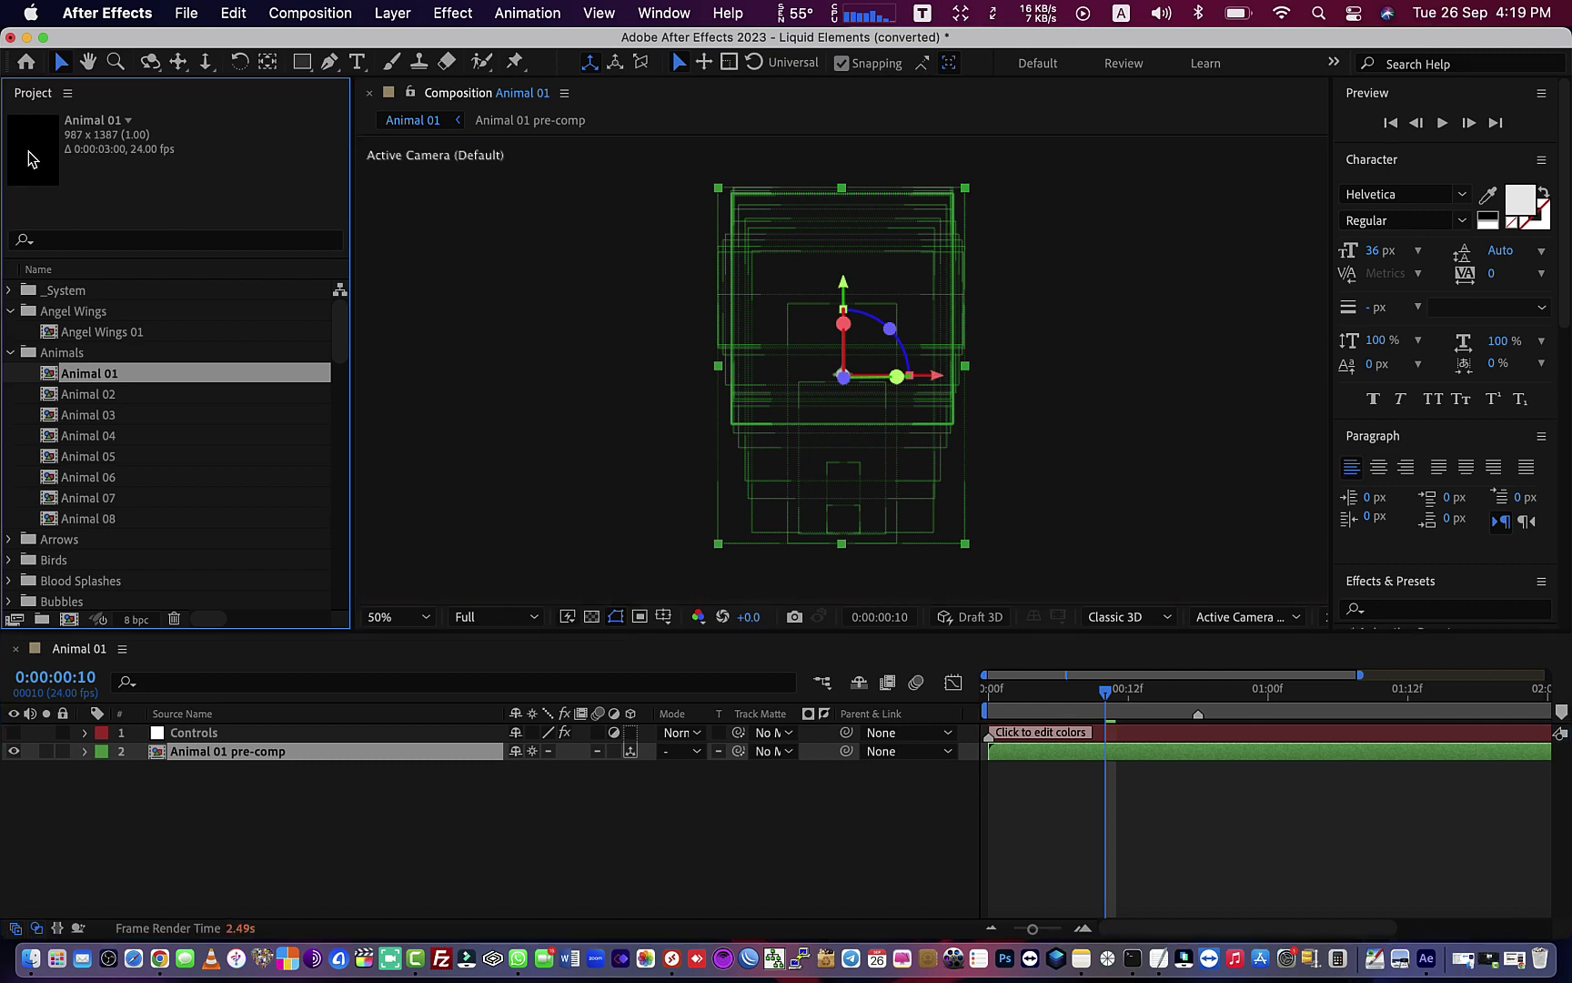
key(space)
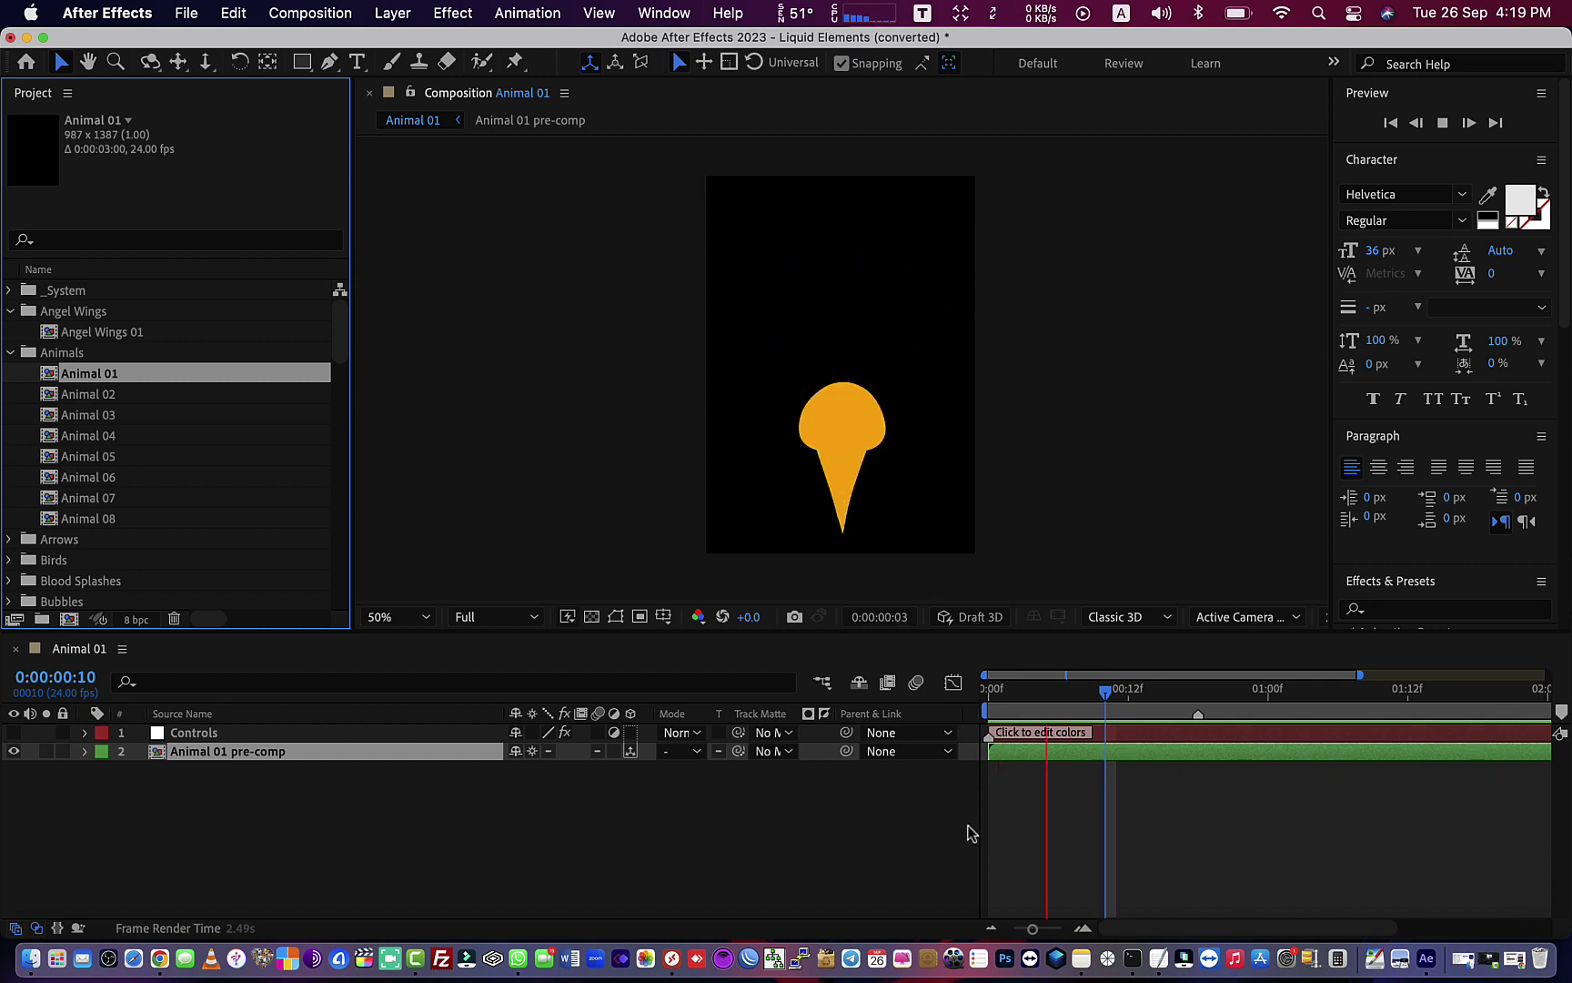
click(960, 830)
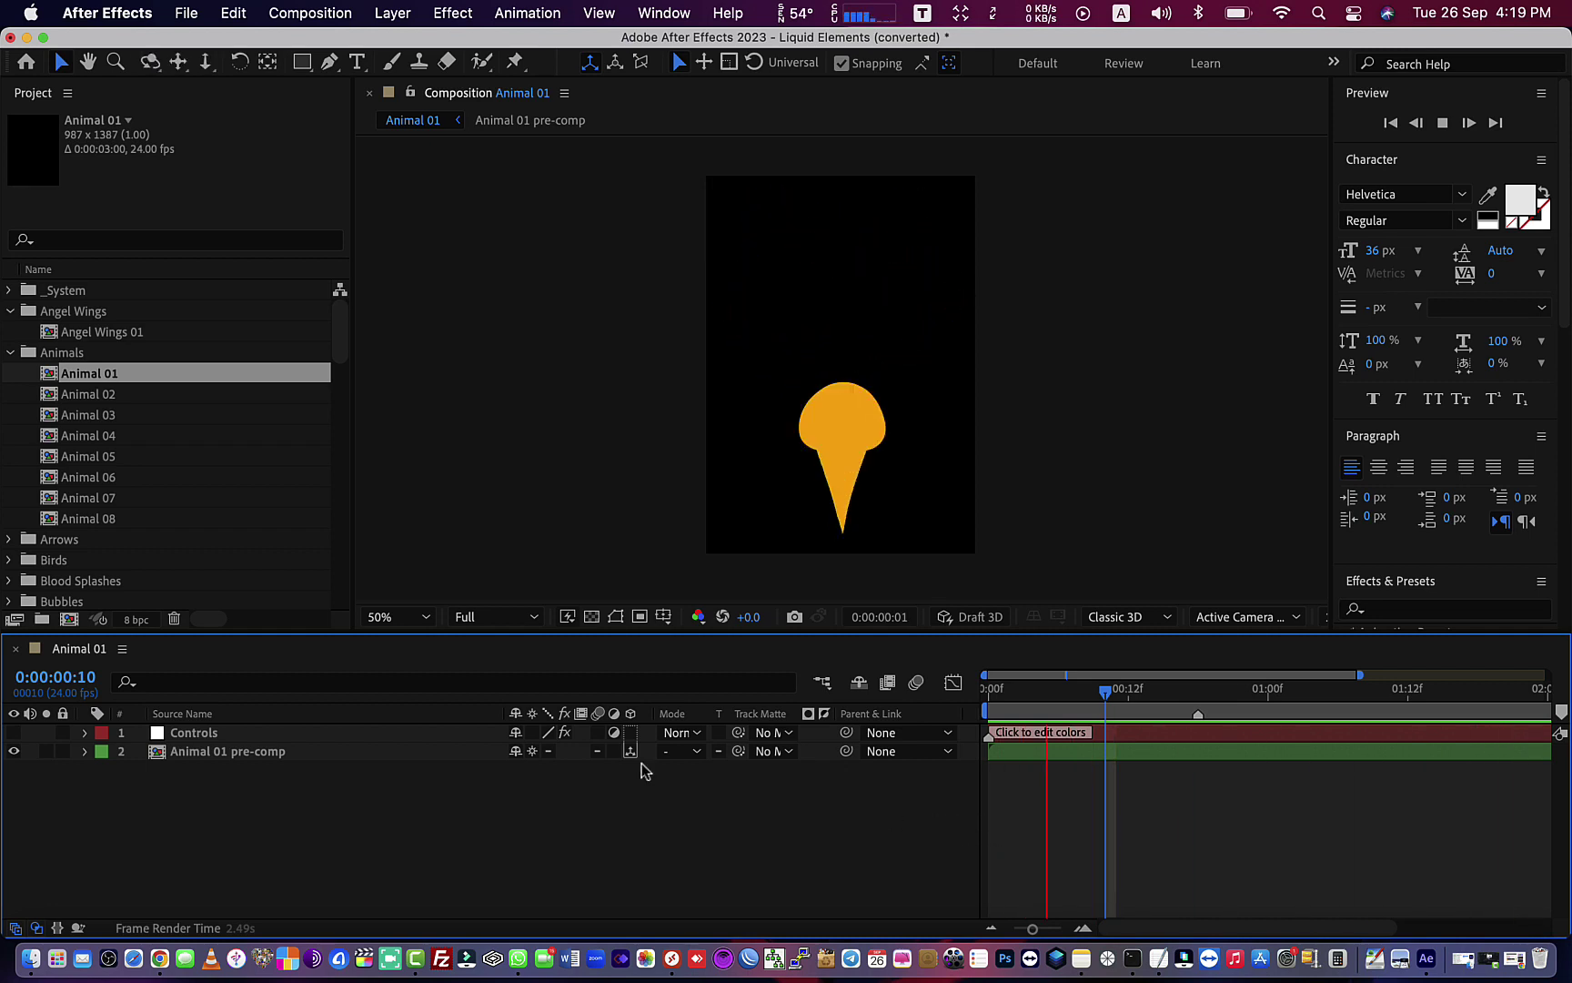
Expand the Stars Falling folder and inspect the Star Falling 01 composition
scroll(131, 473, down, 10)
scroll(132, 462, down, 10)
click(100, 456)
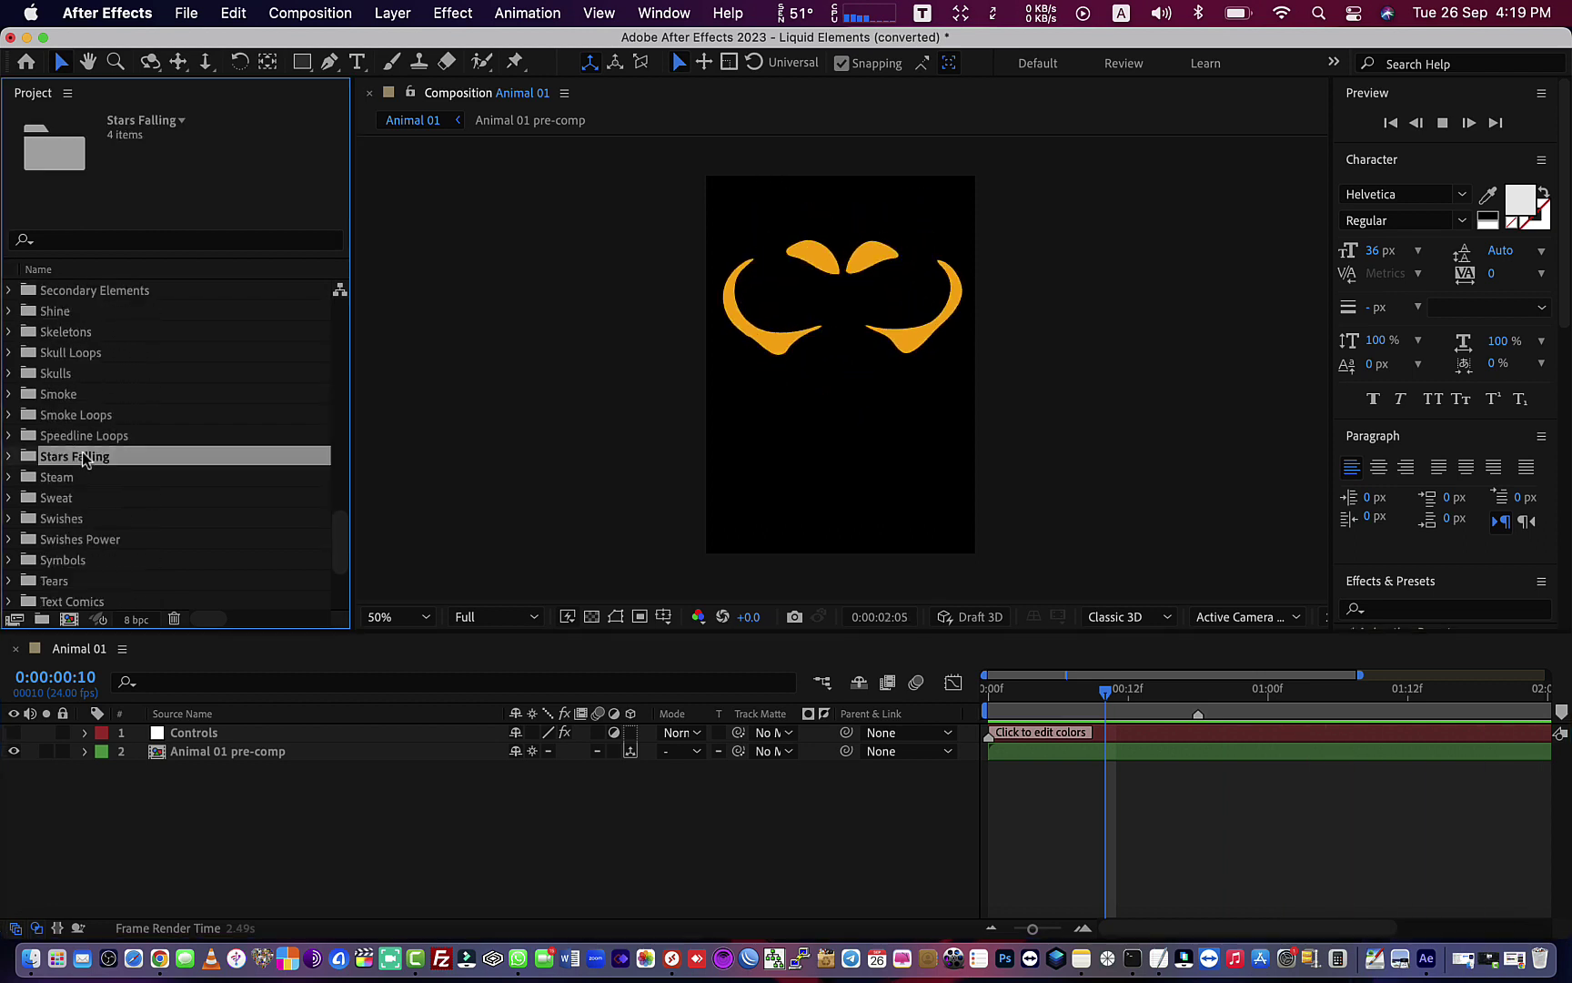
click(10, 456)
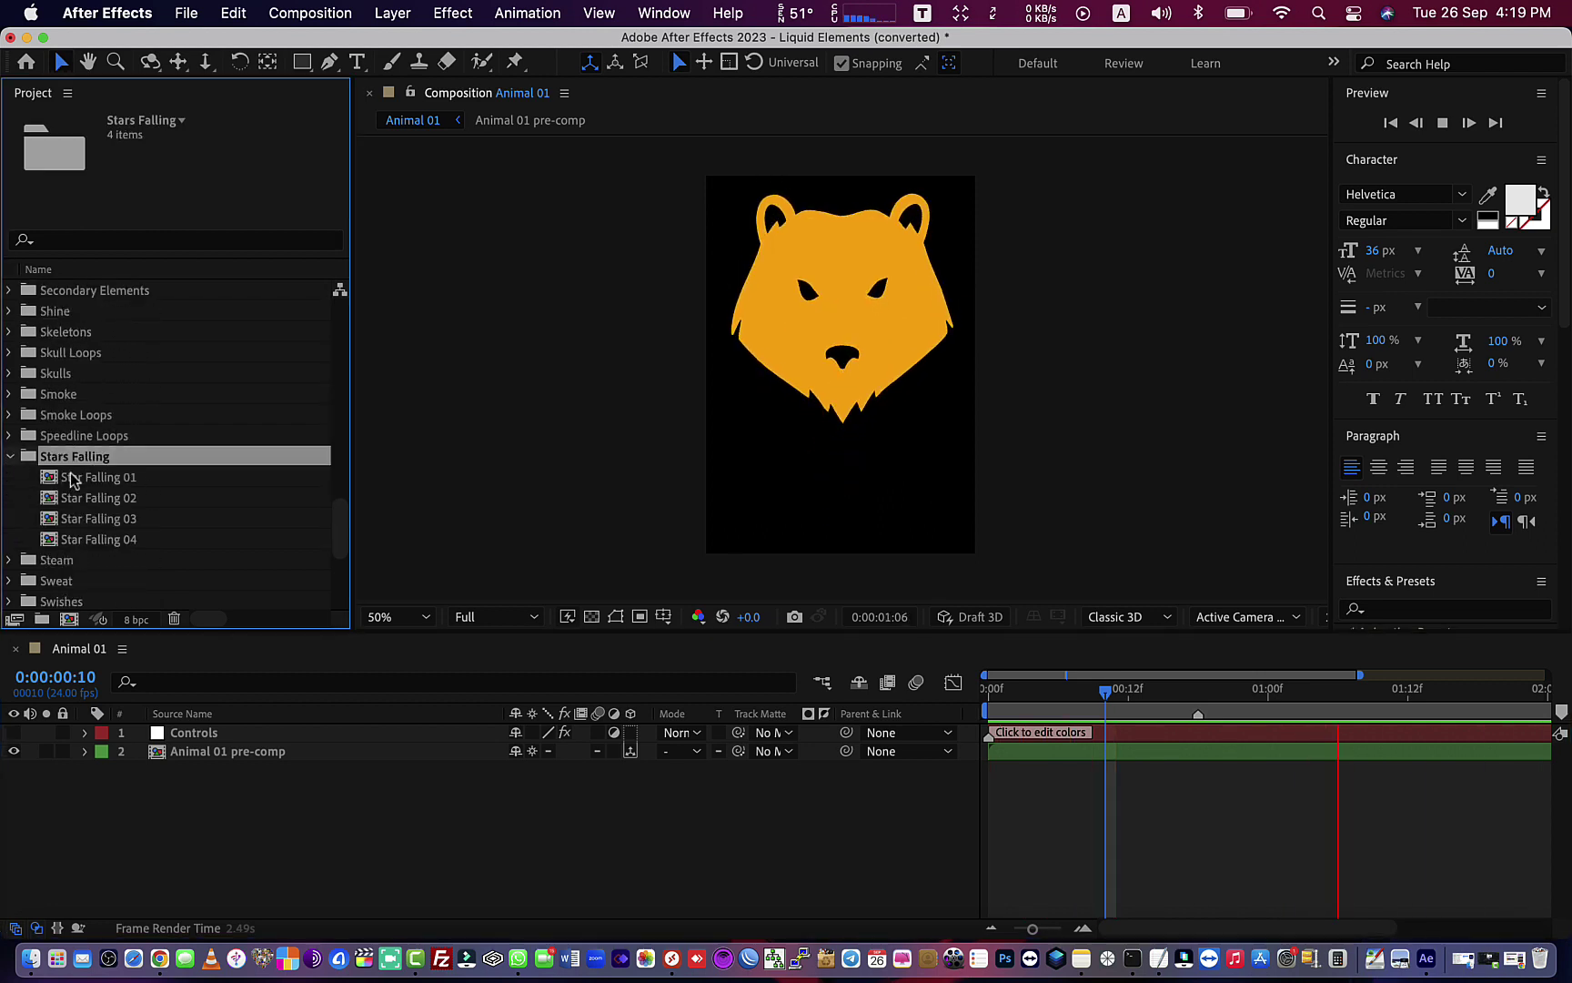
click(86, 477)
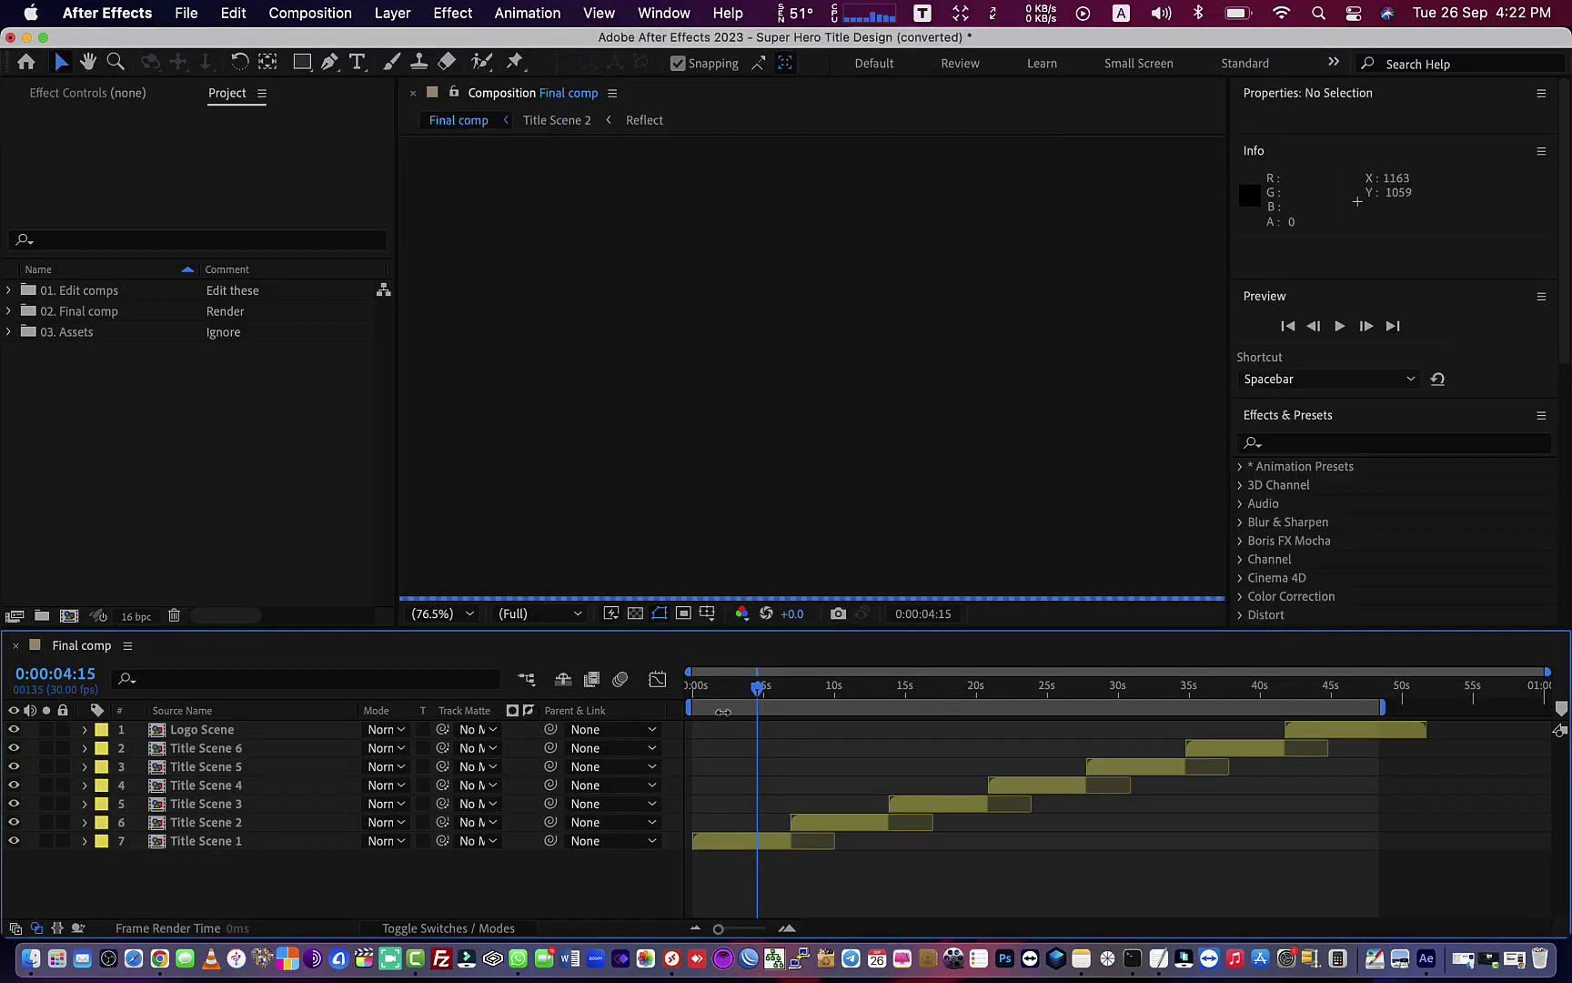
Rewind the Final comp to the start and play its preview
drag(761, 689, 689, 686)
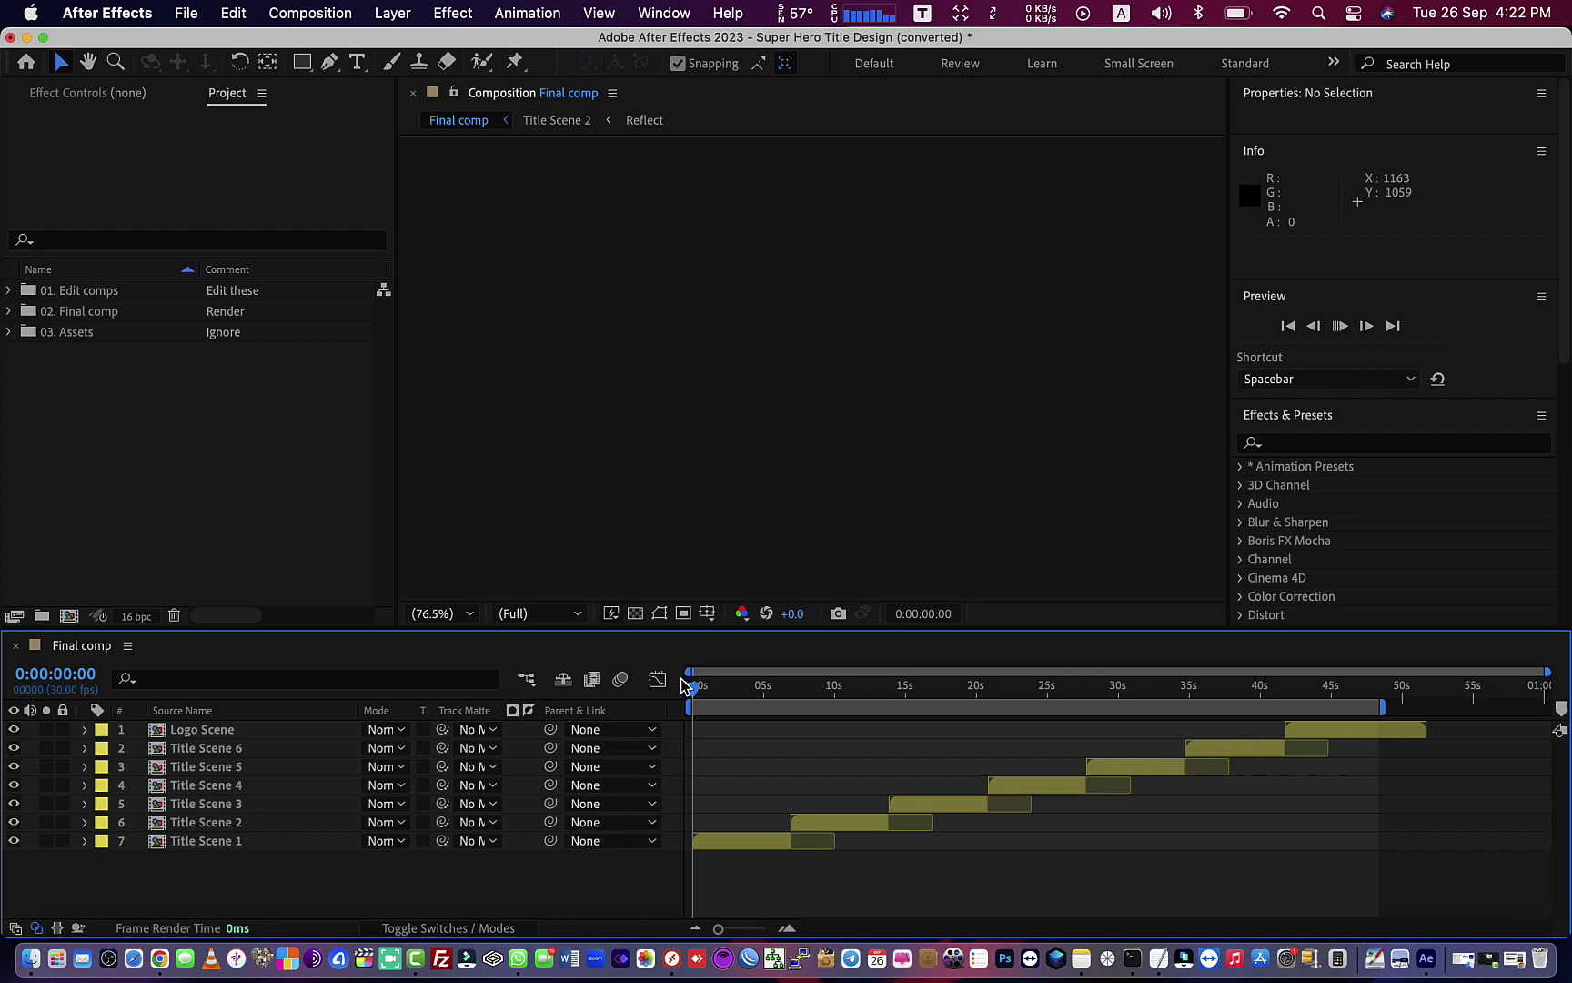
key(space)
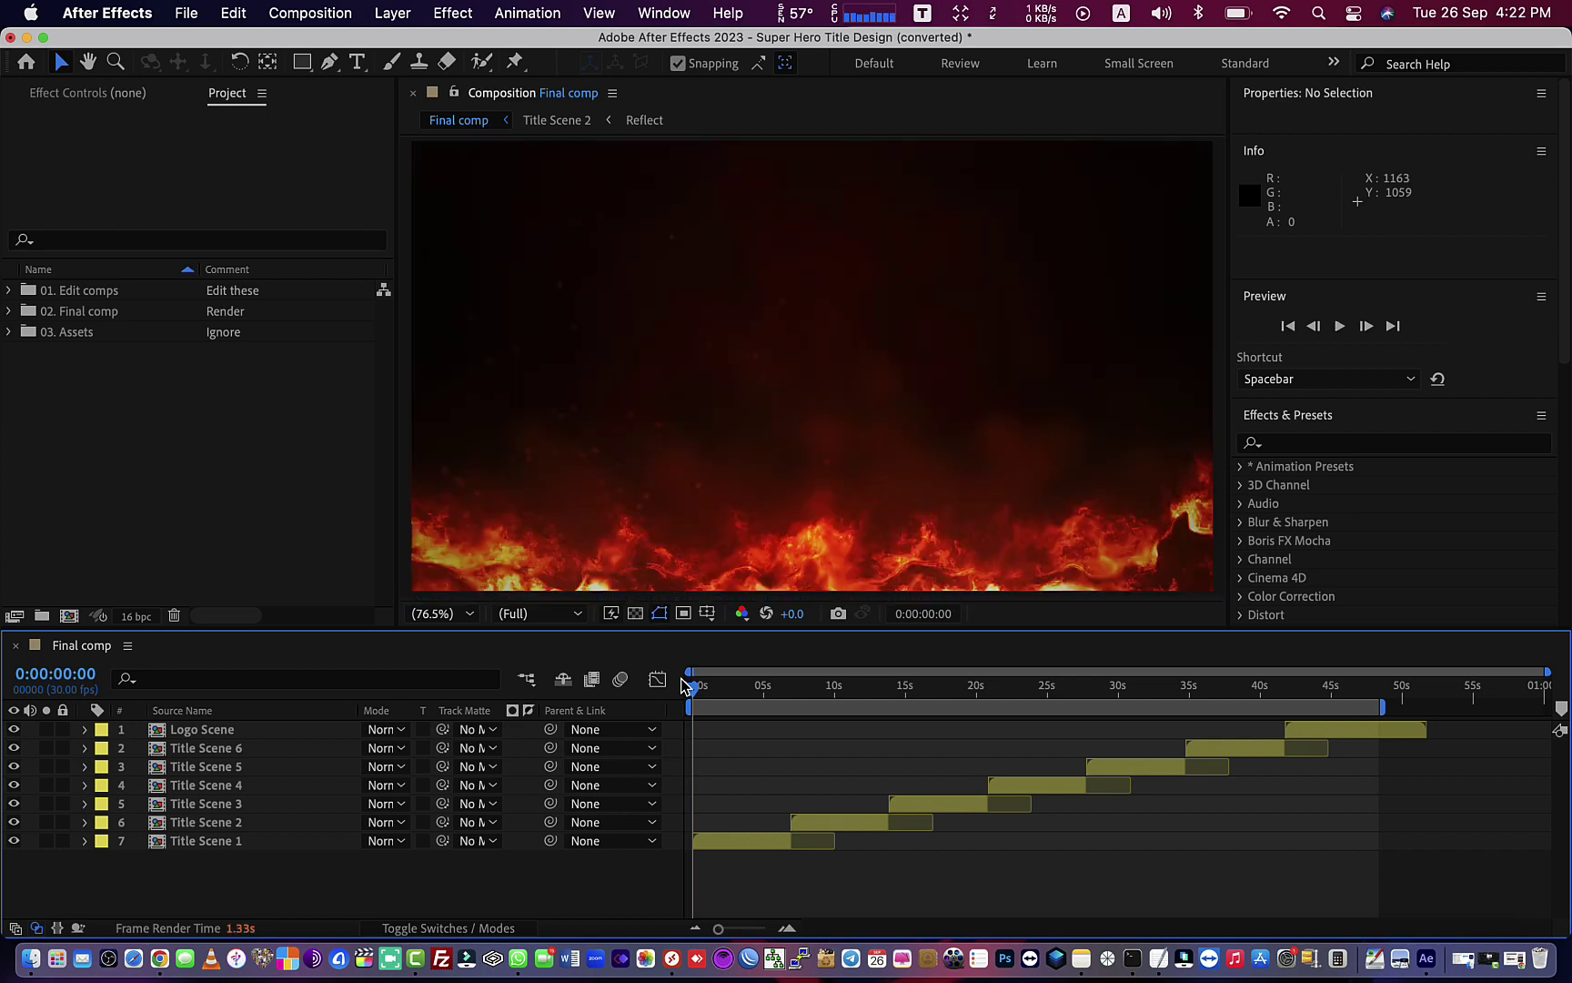
key(space)
key(space)
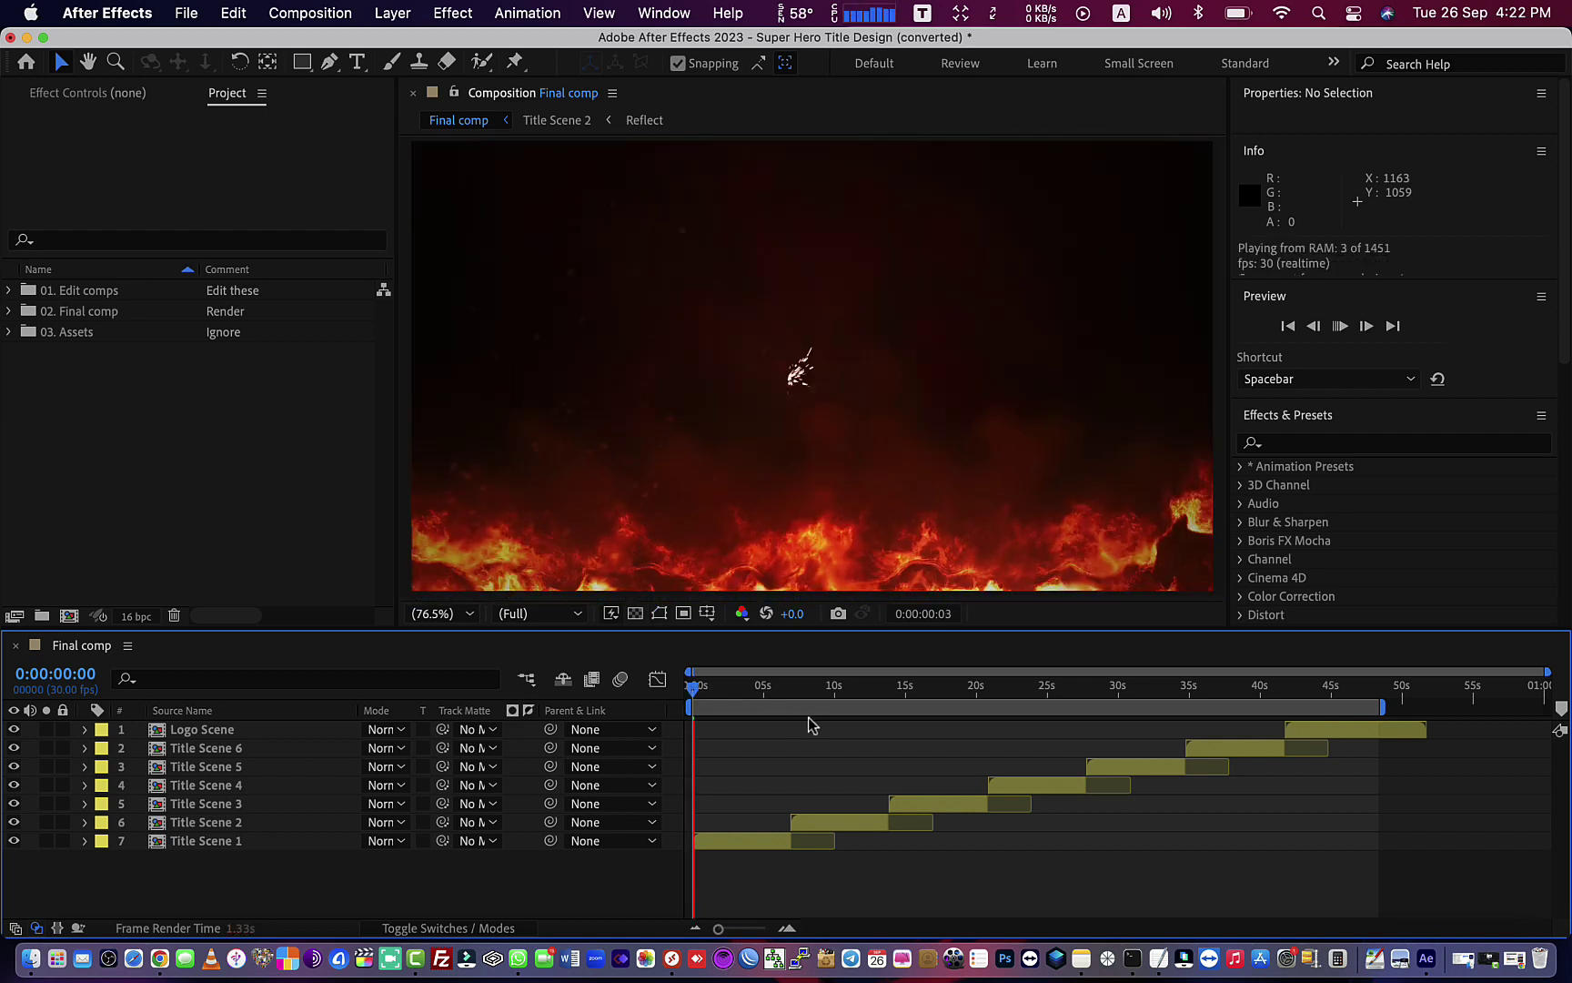
Expand the Logo Scene and Title Scene 6 layers and the 03. Assets folder, then stop playback
click(85, 729)
click(86, 766)
click(9, 332)
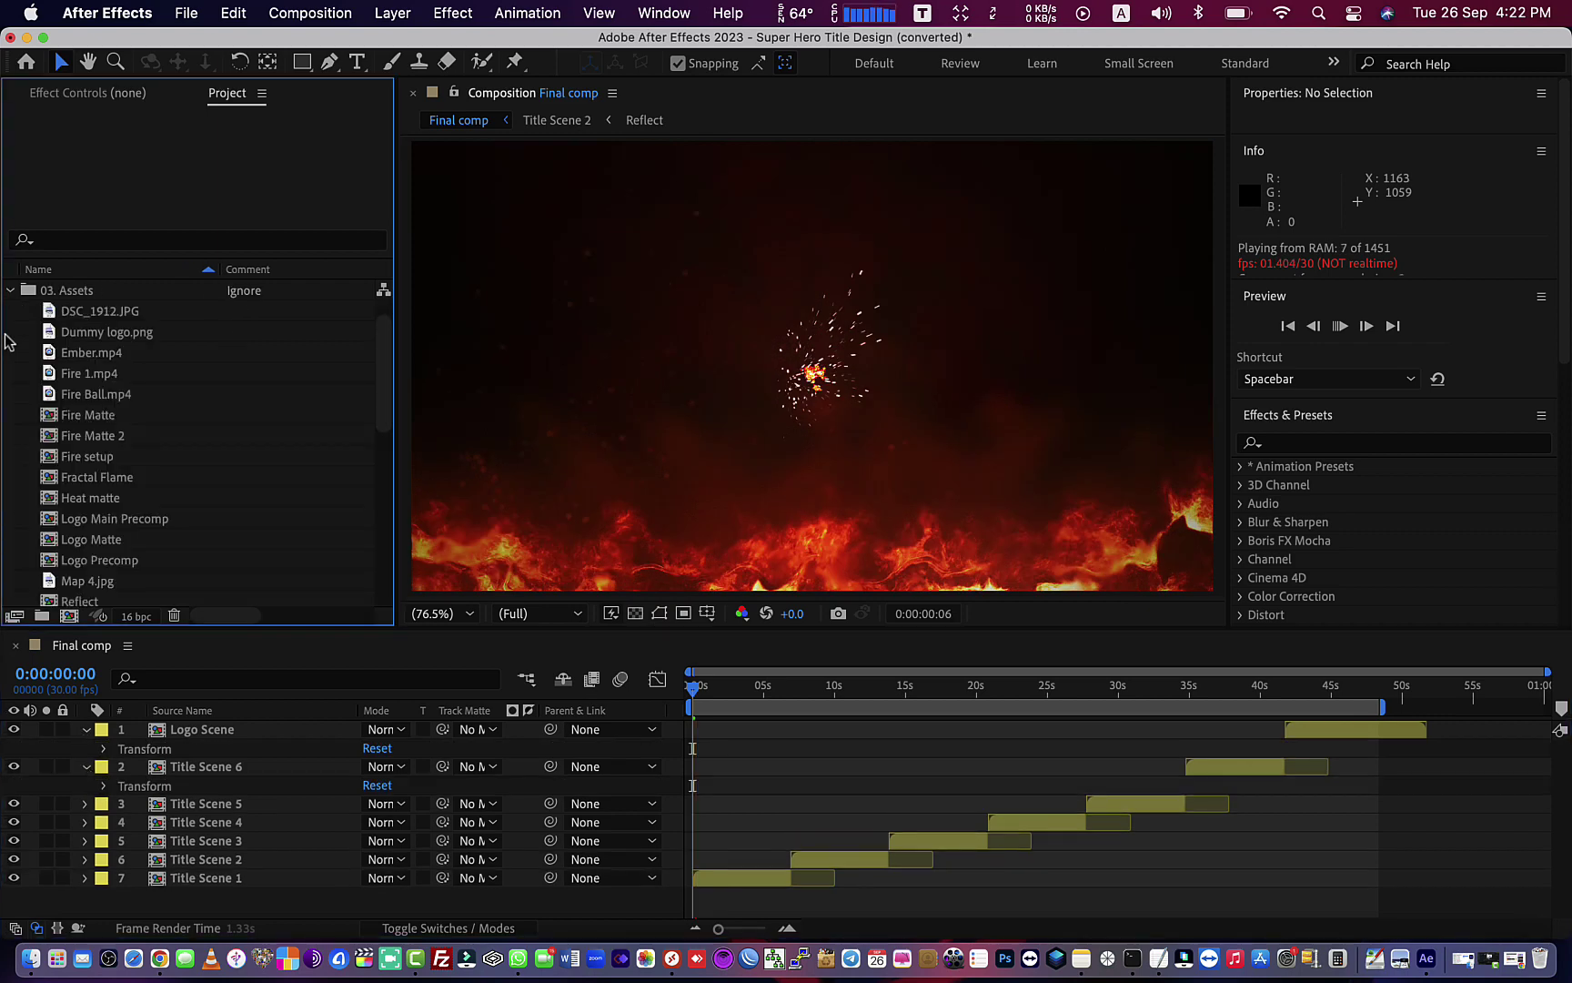
click(95, 394)
click(93, 353)
click(91, 312)
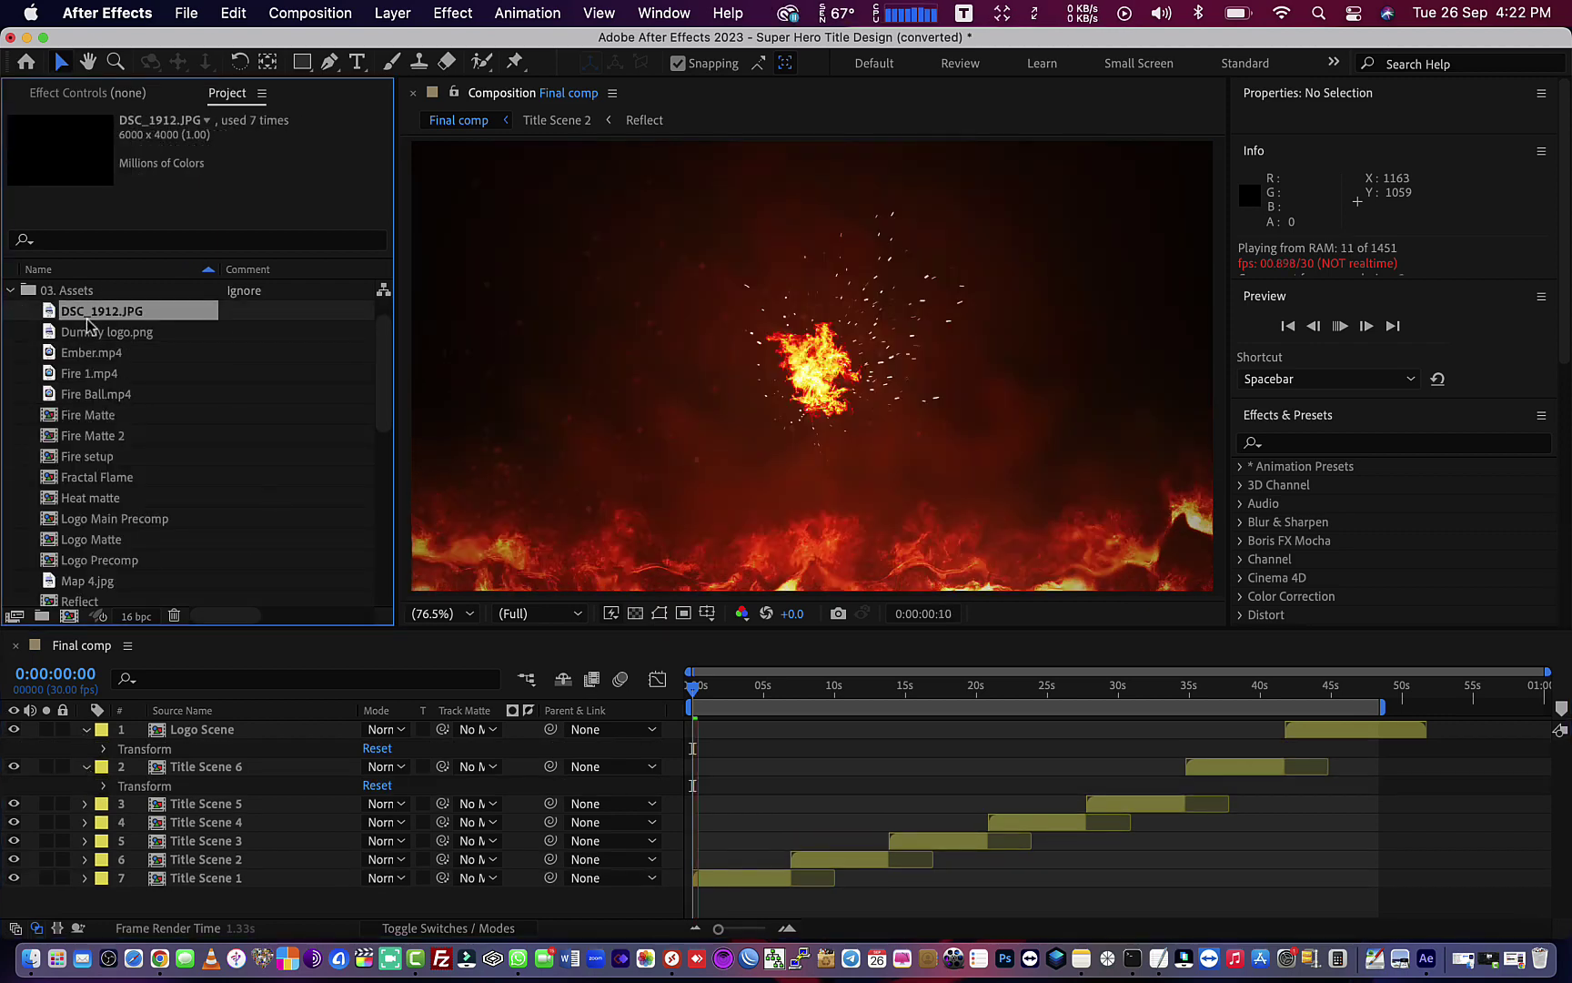
click(733, 703)
Select all Final comp layers, show rulers, and open the Fire Matte 2 composition
key(super+a)
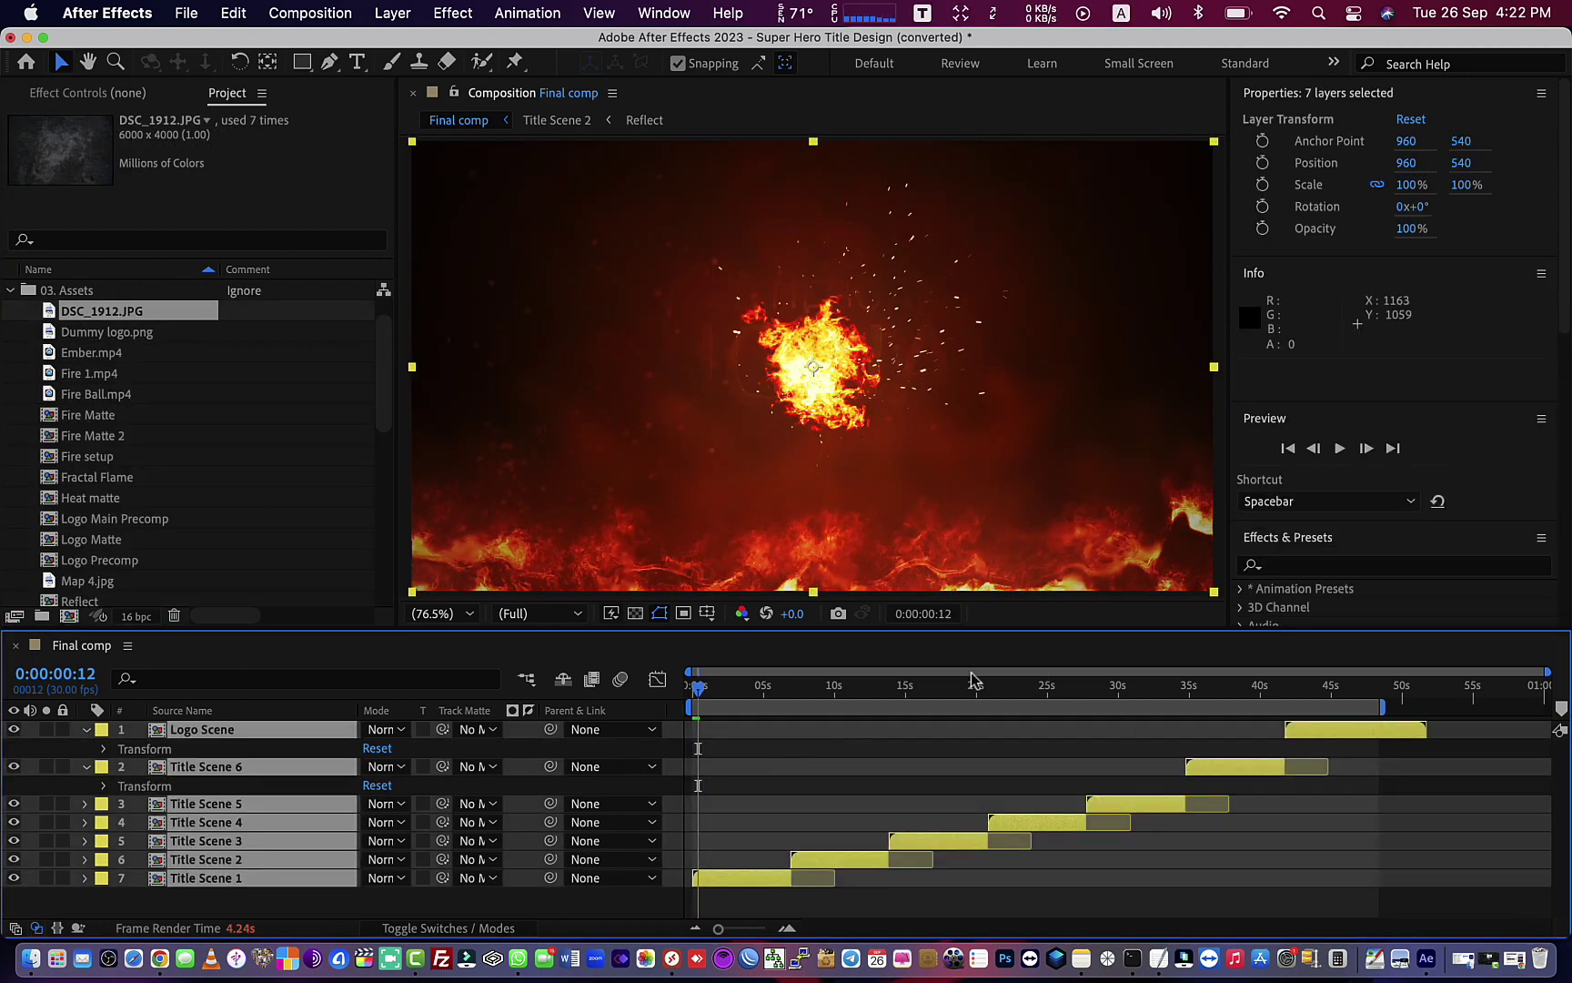
key(super+r)
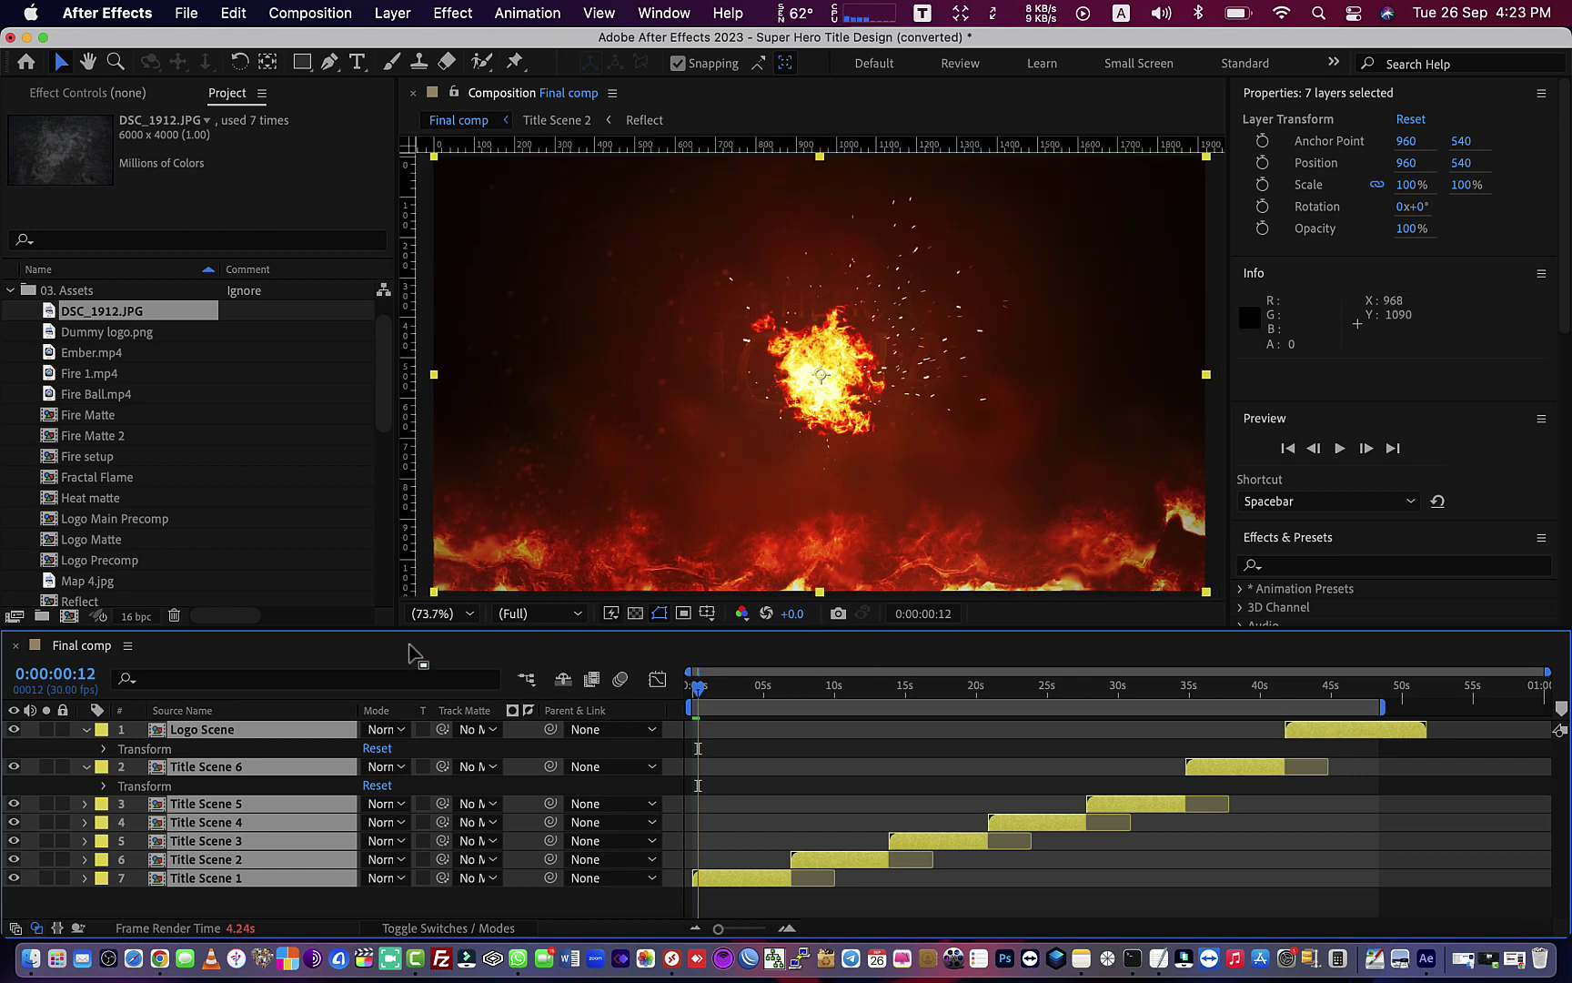
double_click(88, 437)
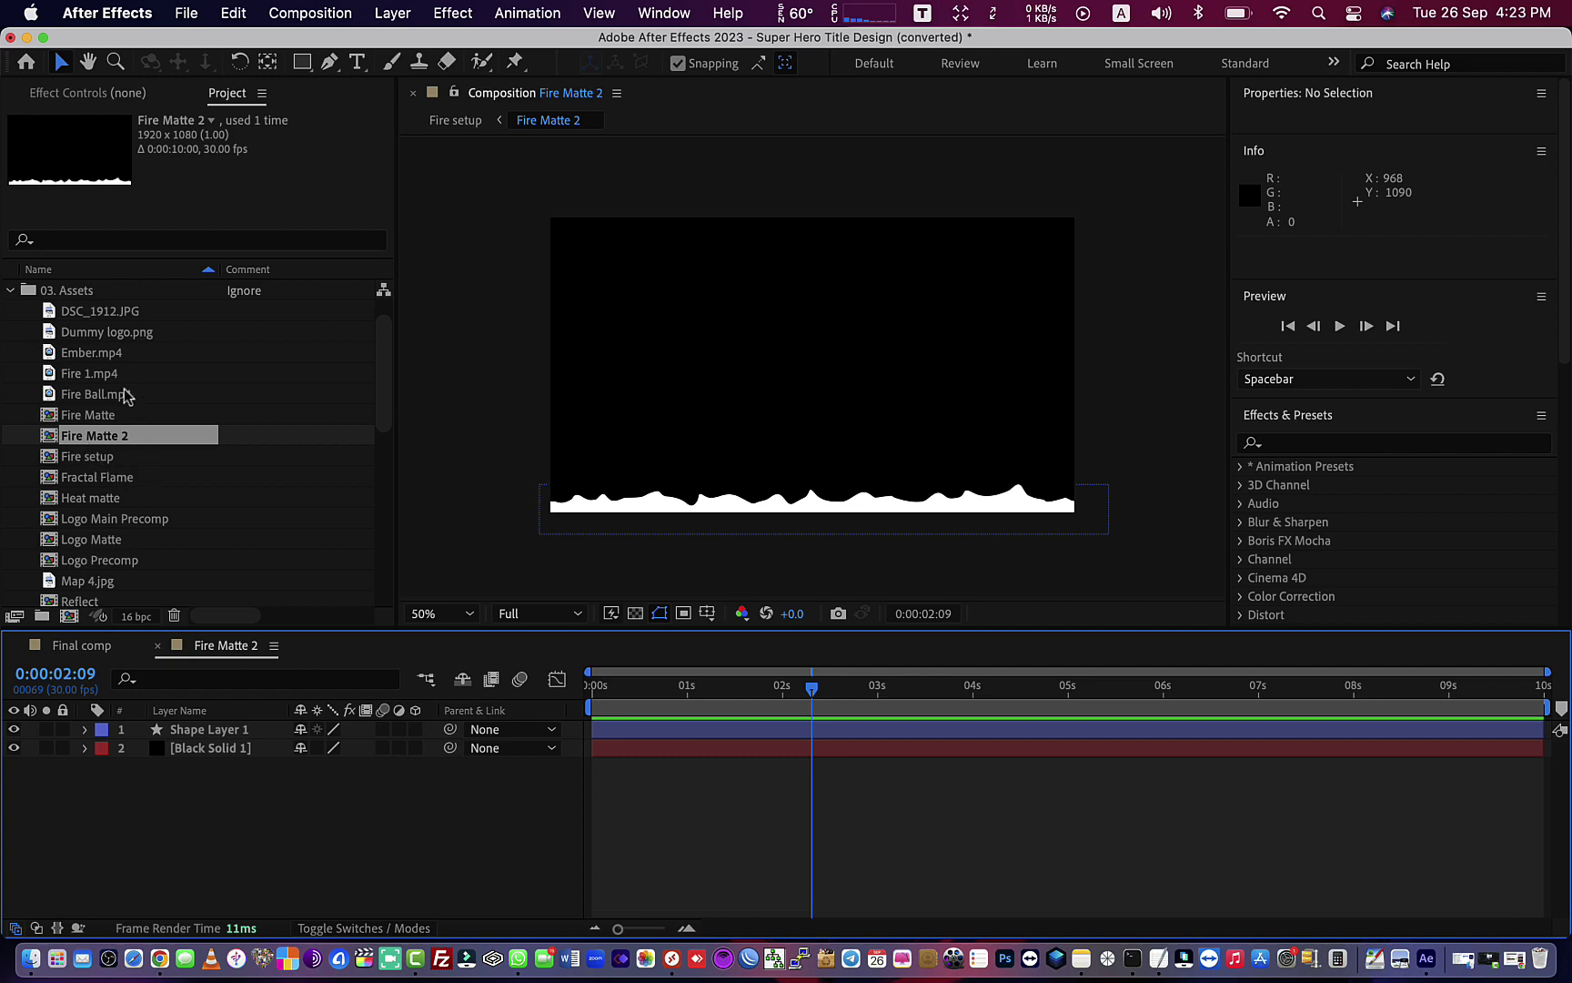
View Fire 1.mp4, DSC_1912.JPG and Fire Ball.mp4, then open Text Main precomp 2
double_click(100, 373)
double_click(93, 310)
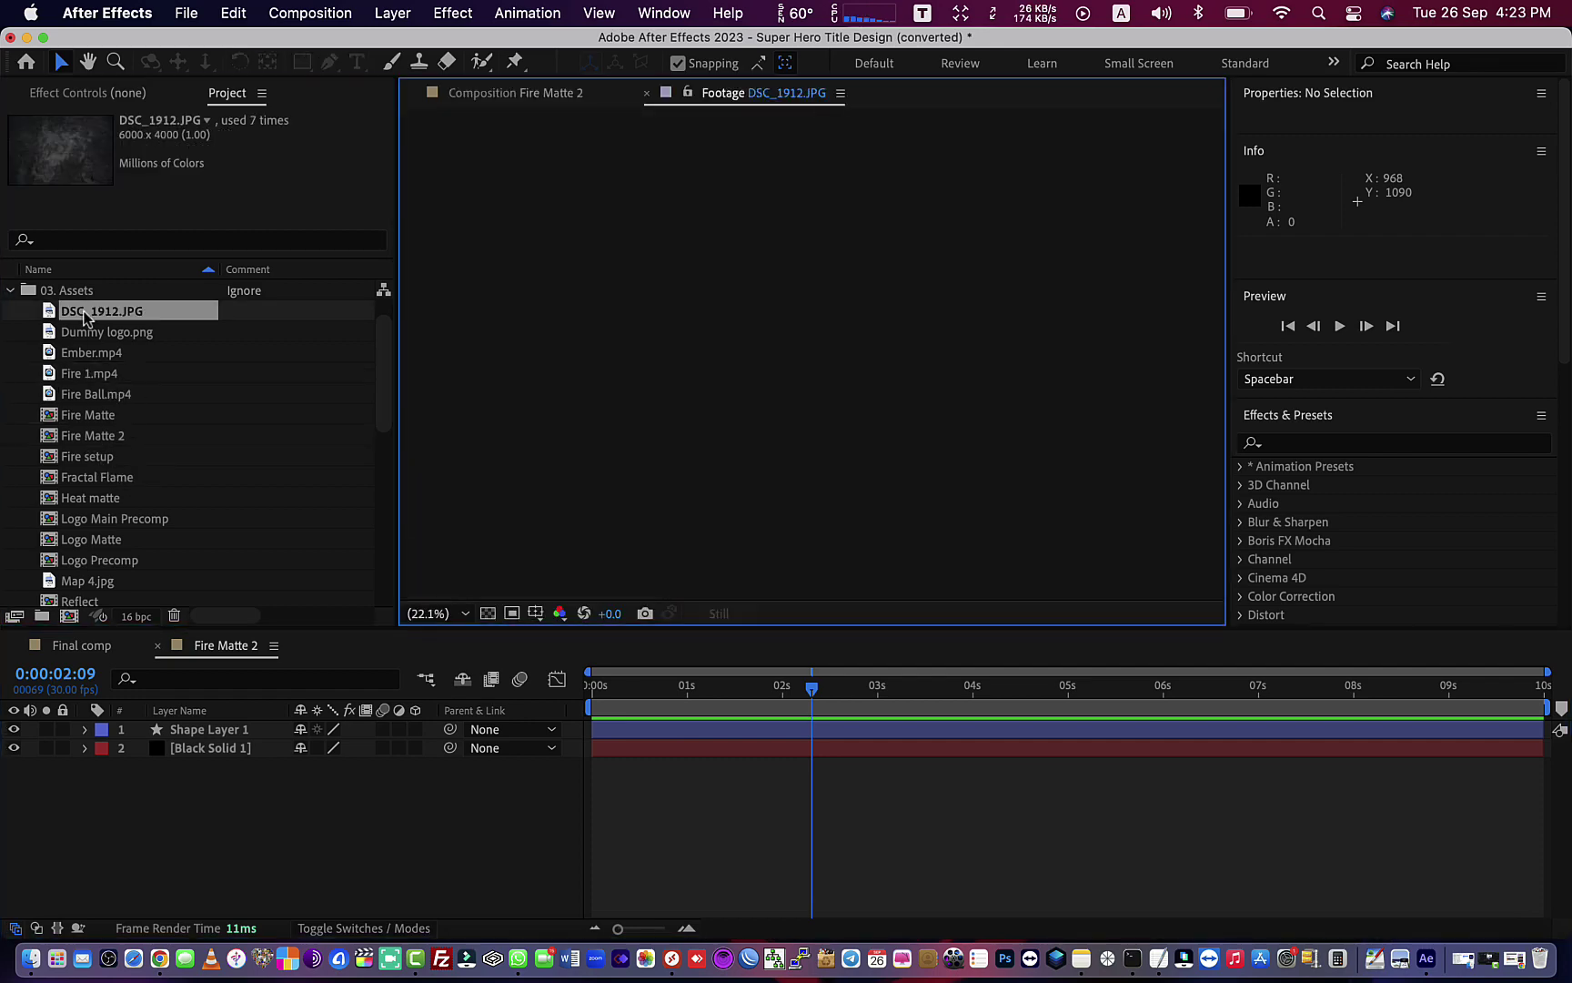
double_click(96, 394)
scroll(96, 446, down, 5)
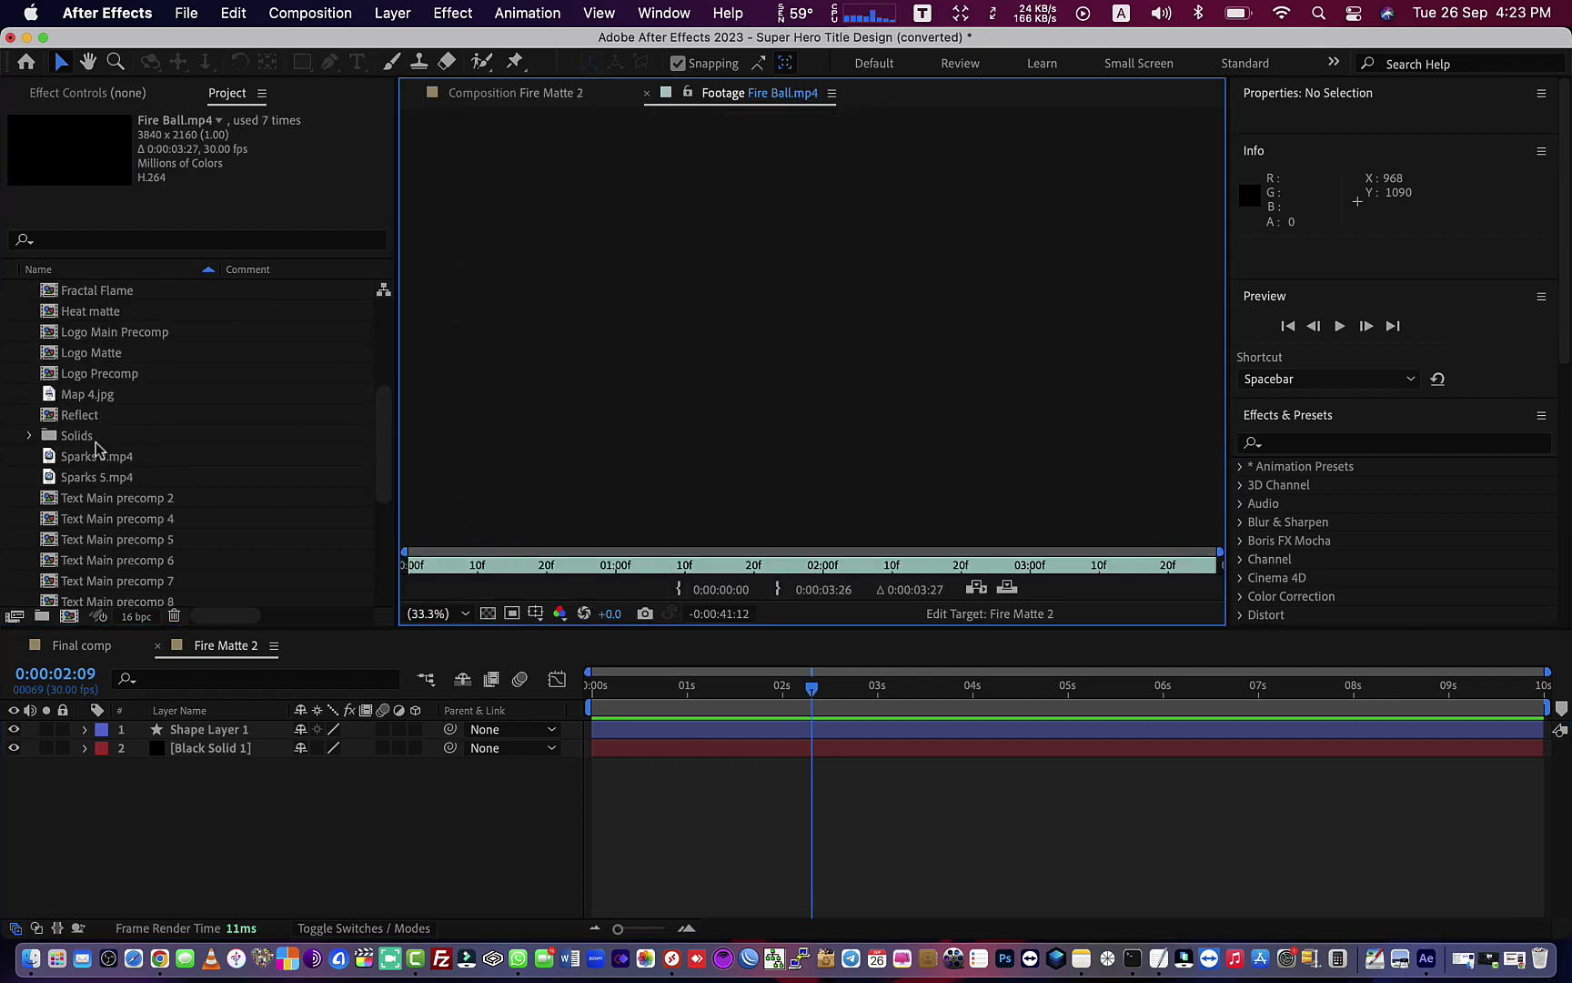
double_click(98, 498)
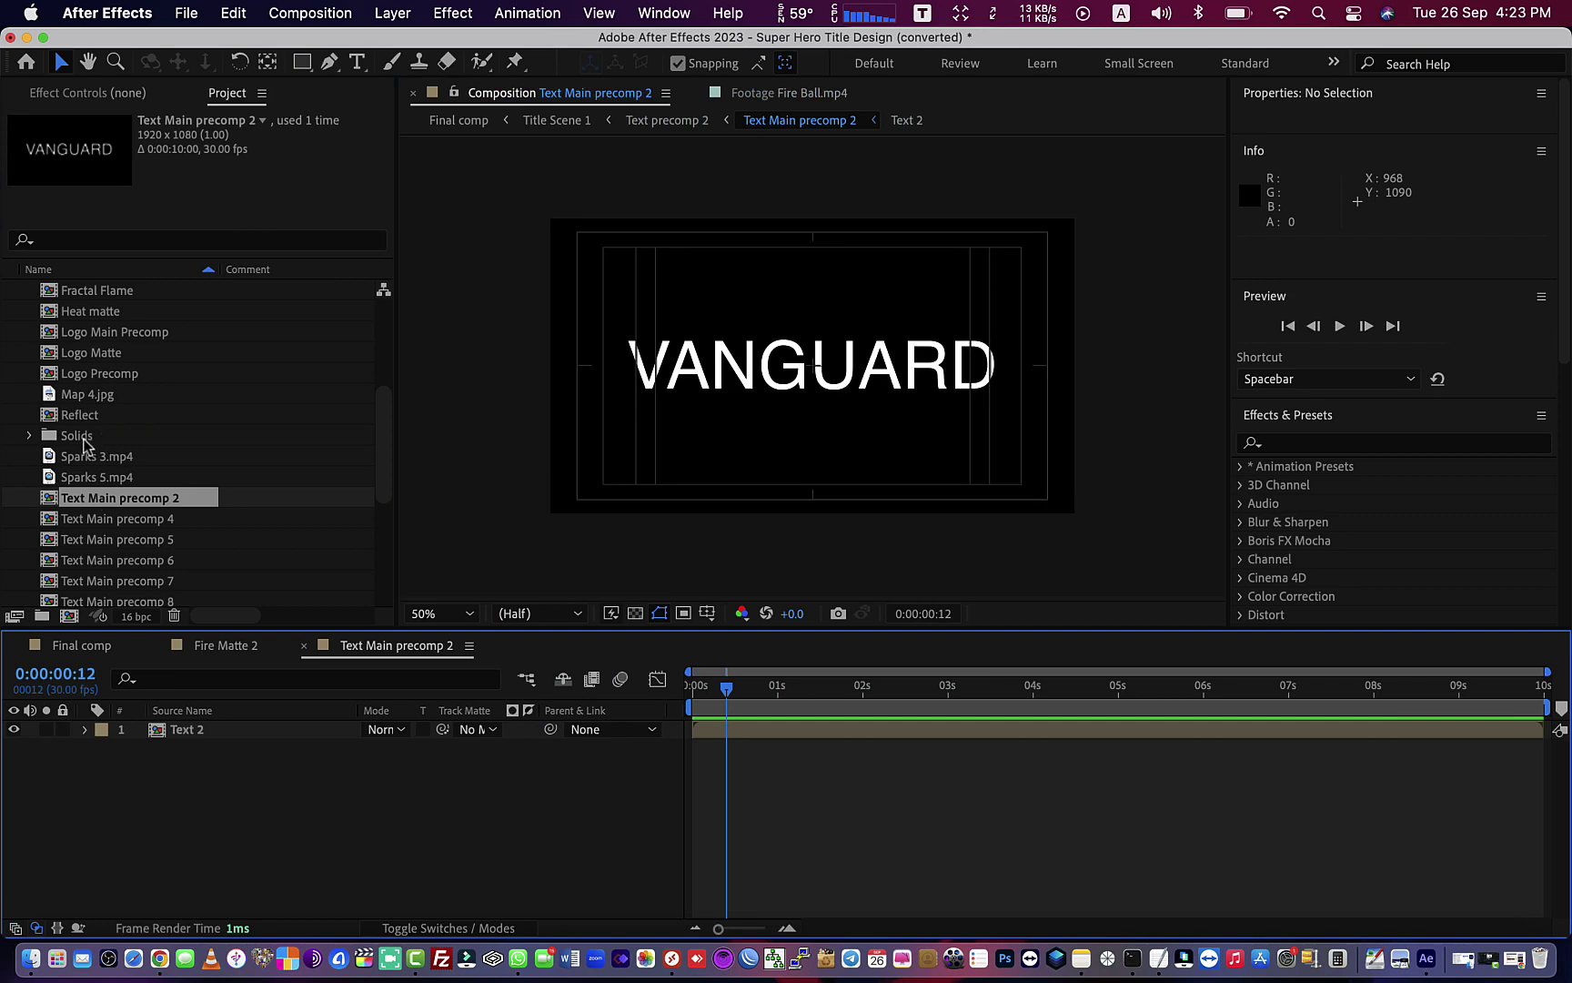
In the nested Text 2 comp, change the VANGUARD title text to 'This is 2023'
double_click(705, 390)
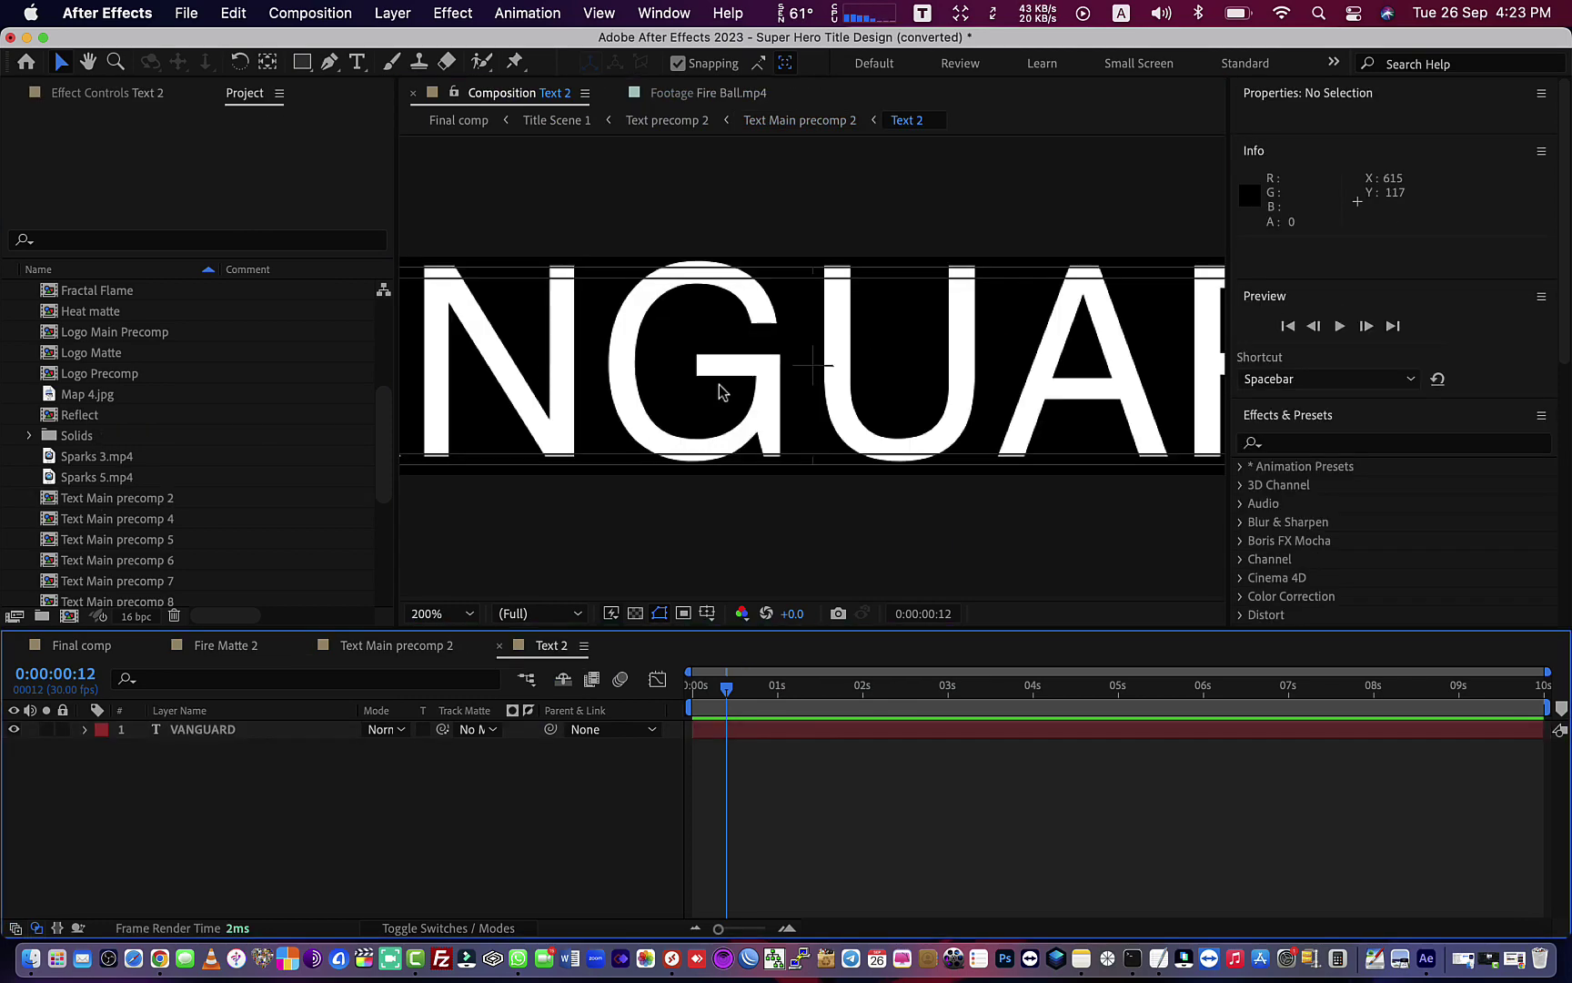
double_click(718, 391)
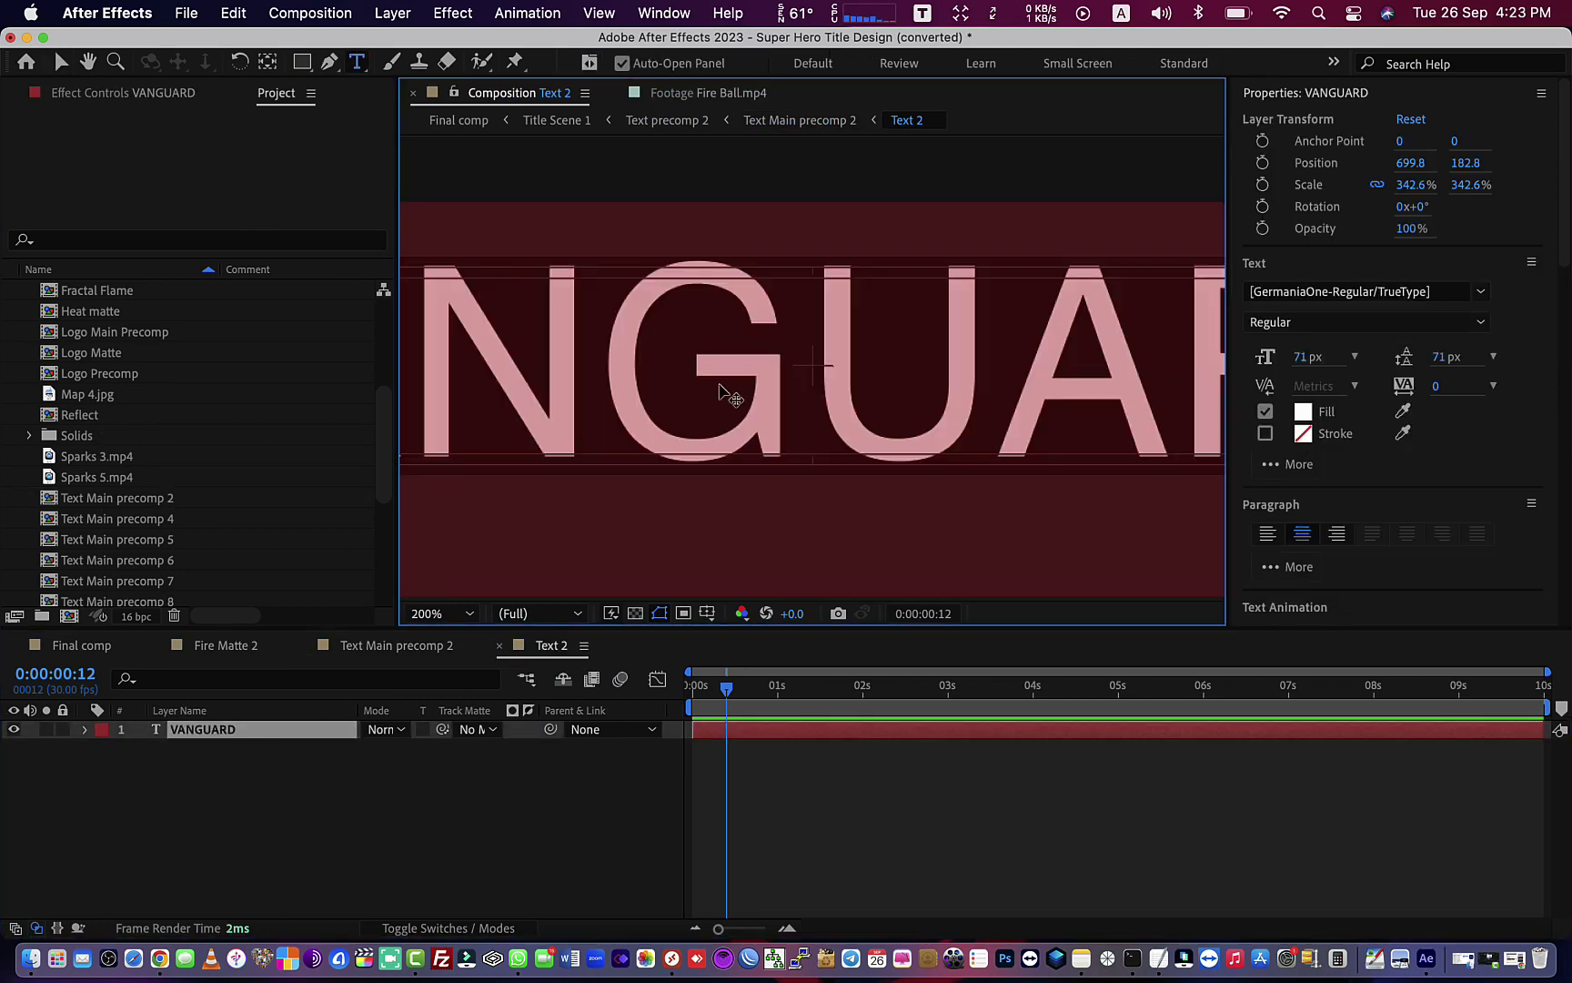
text(This is)
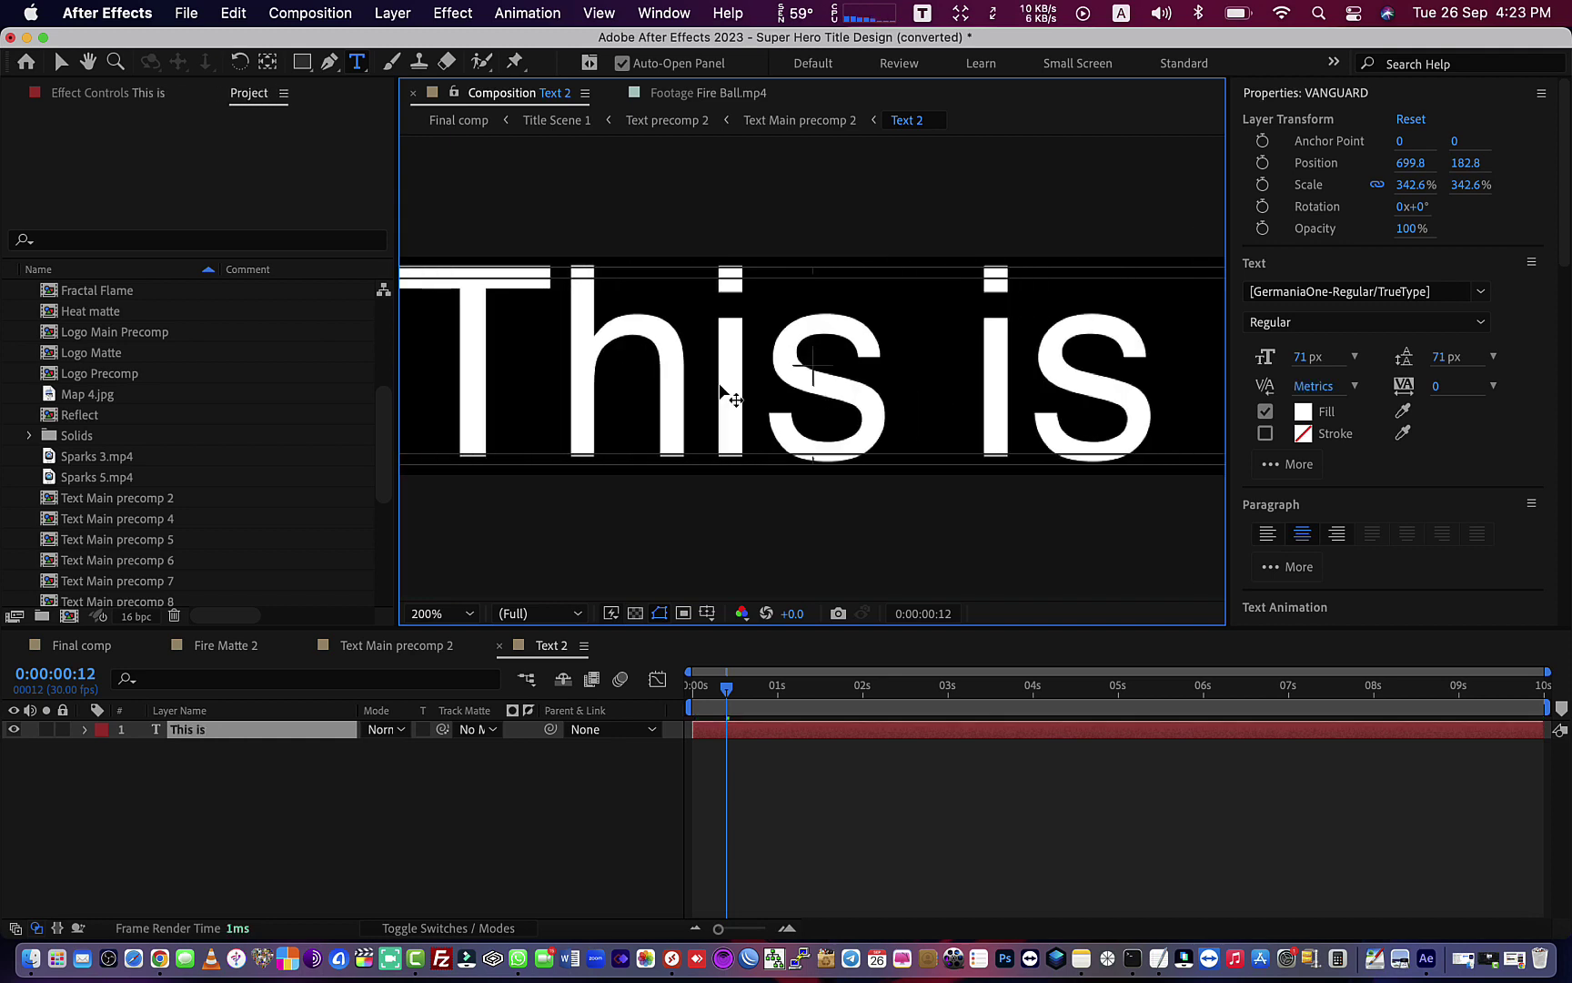
text( 2023)
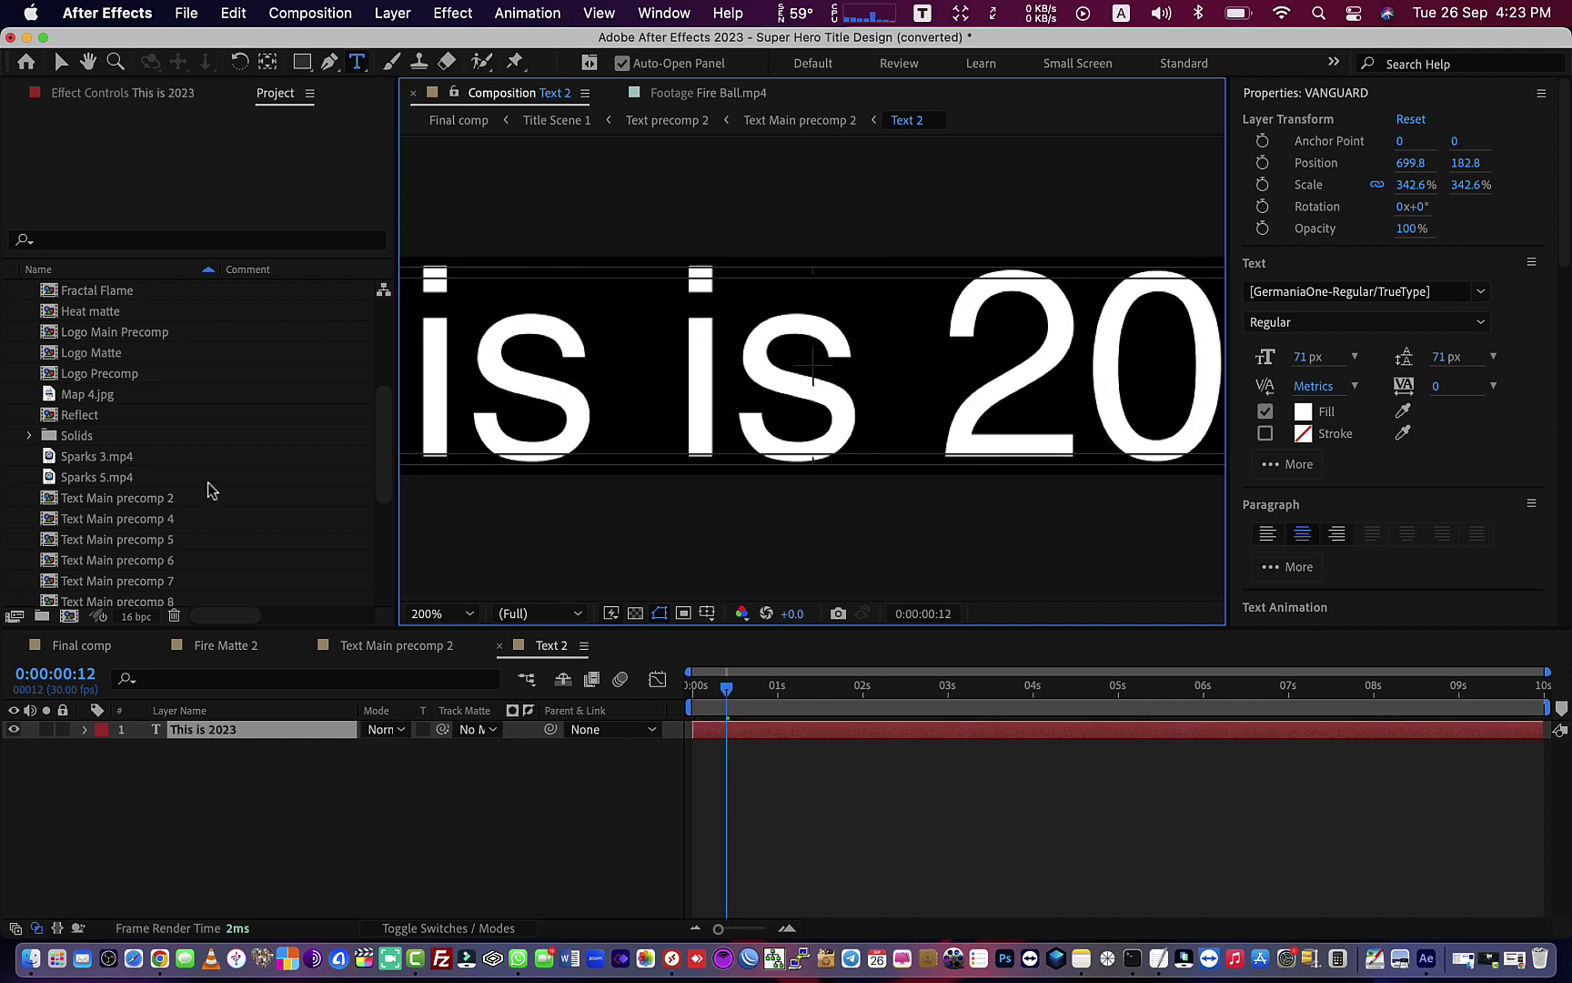
click(165, 470)
Open Sparks 3.mp4, Sparks 5.mp4, Text Main precomp 5, Map 4.jpg and Logo Matte
double_click(104, 456)
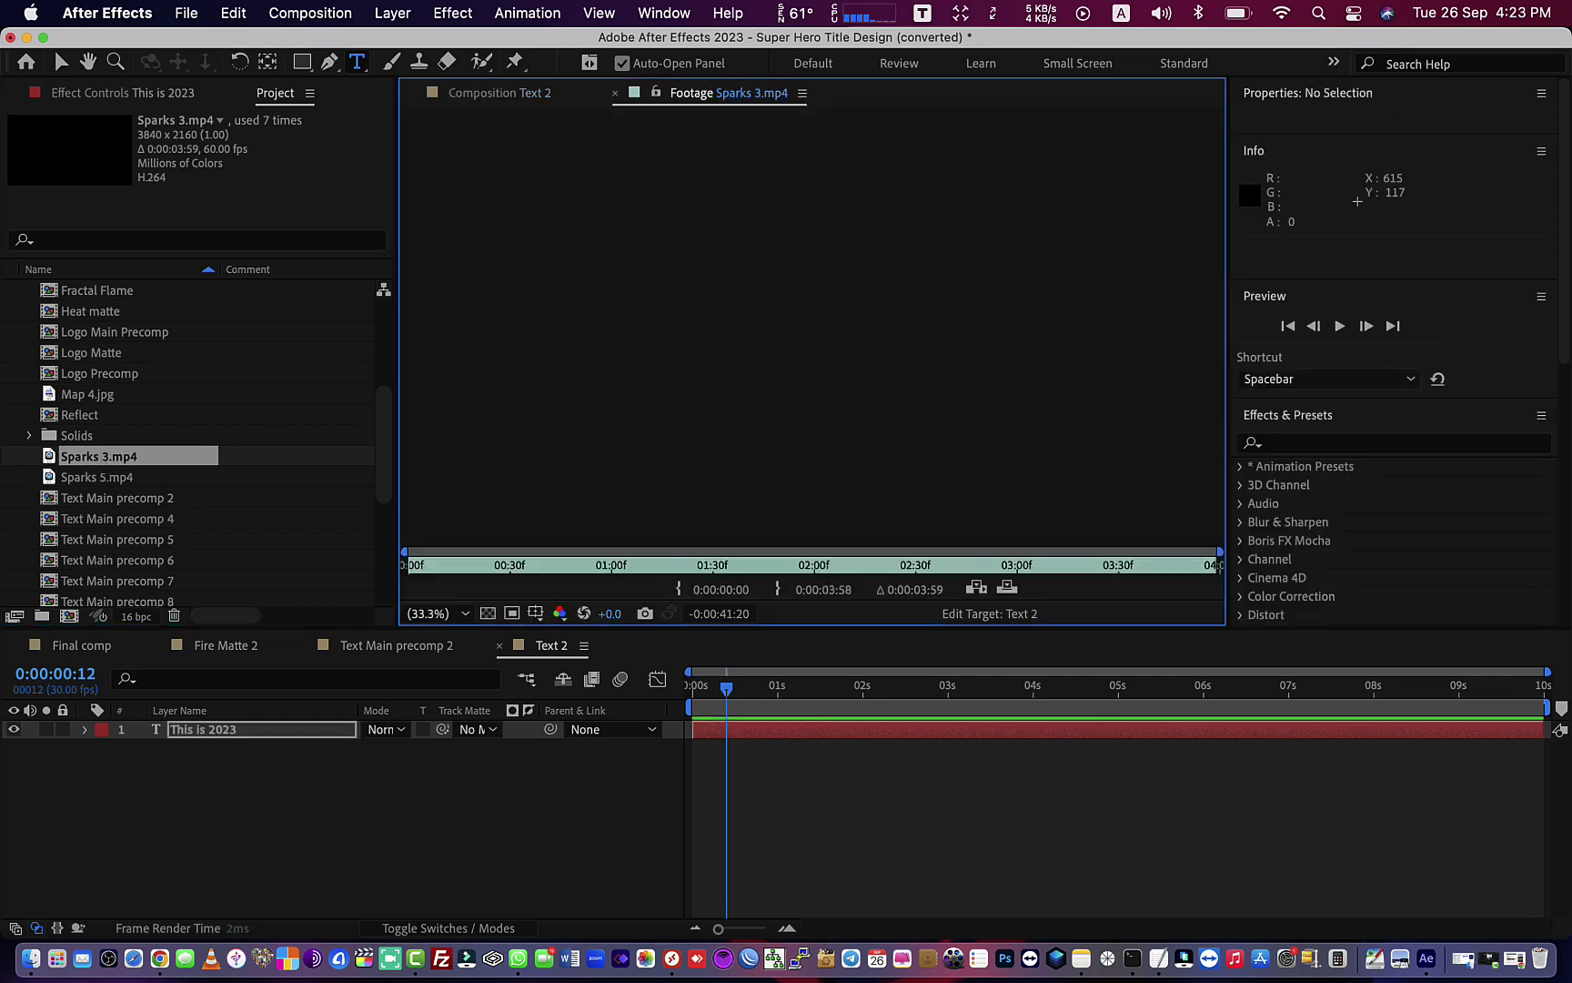
click(107, 479)
double_click(107, 479)
double_click(114, 539)
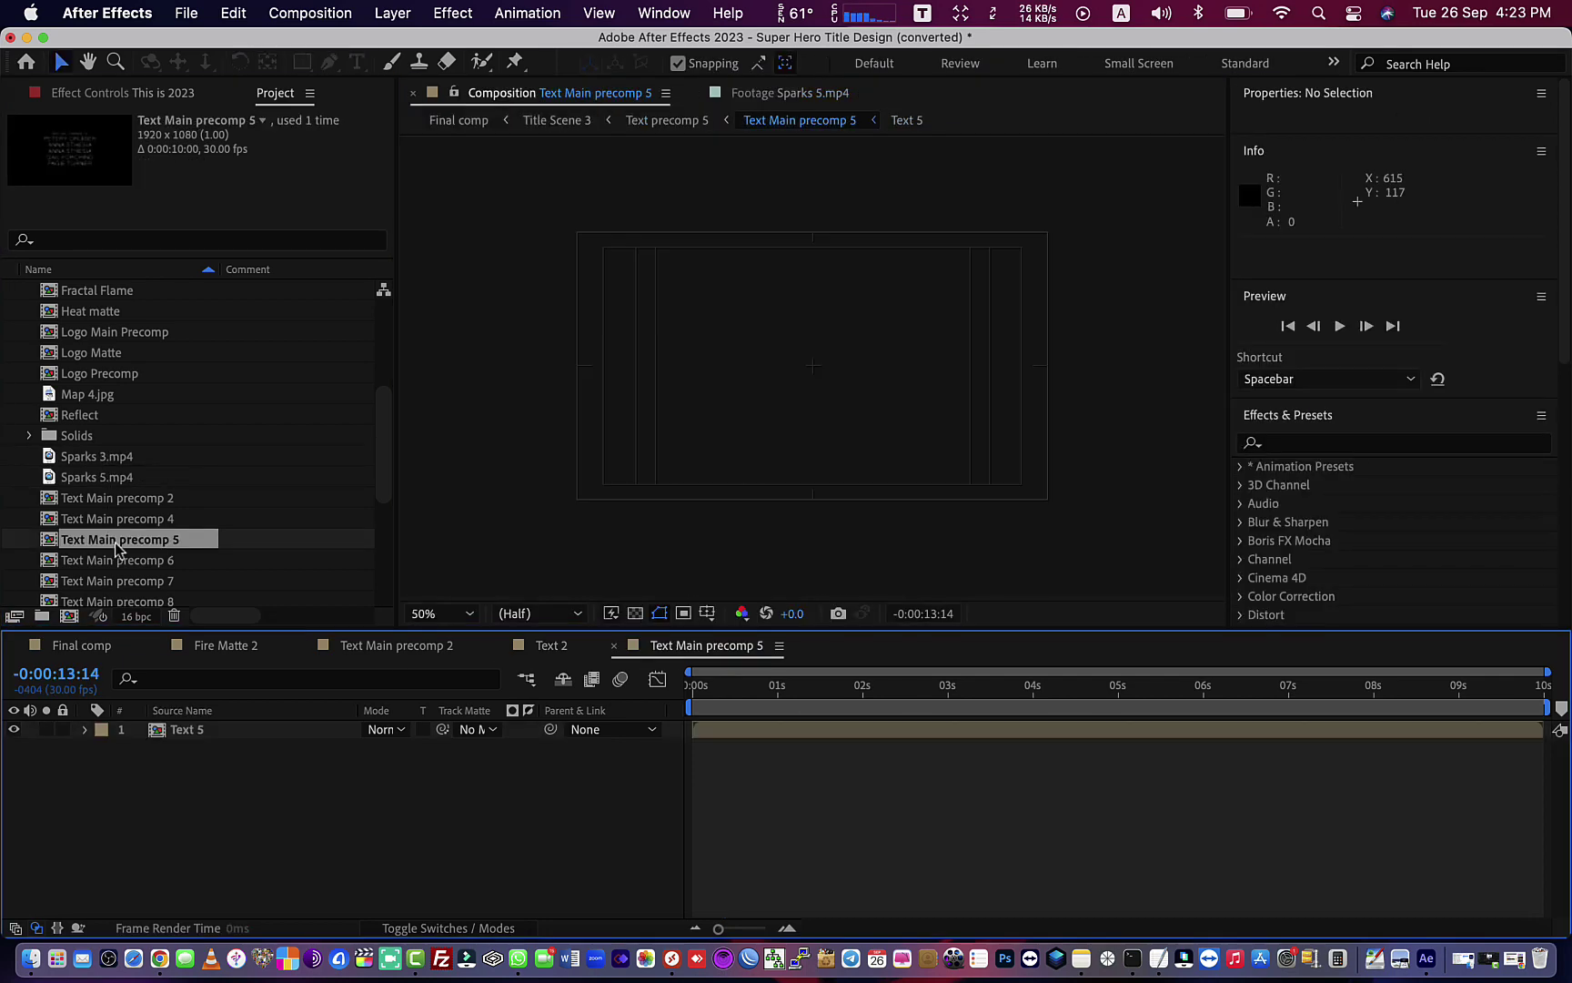
click(94, 396)
double_click(94, 401)
double_click(108, 355)
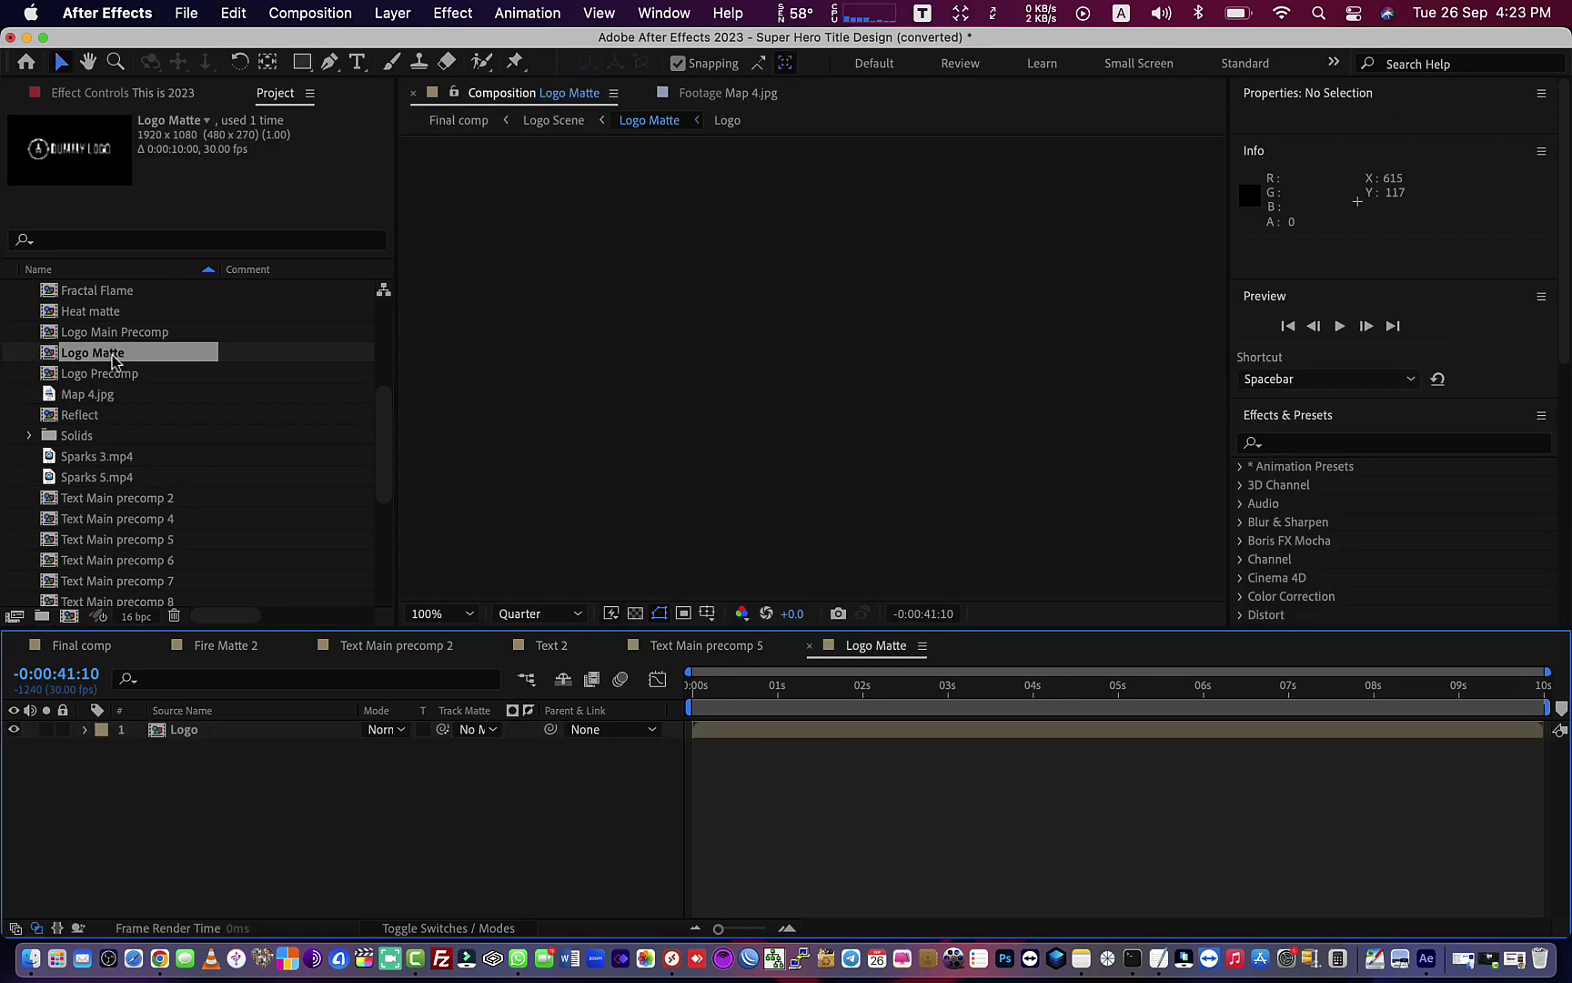
Open Text precomp 2, Fire Ball.mp4 and Ember.mp4, then reopen Final comp from 02. Final comp
scroll(130, 490, down, 5)
double_click(130, 491)
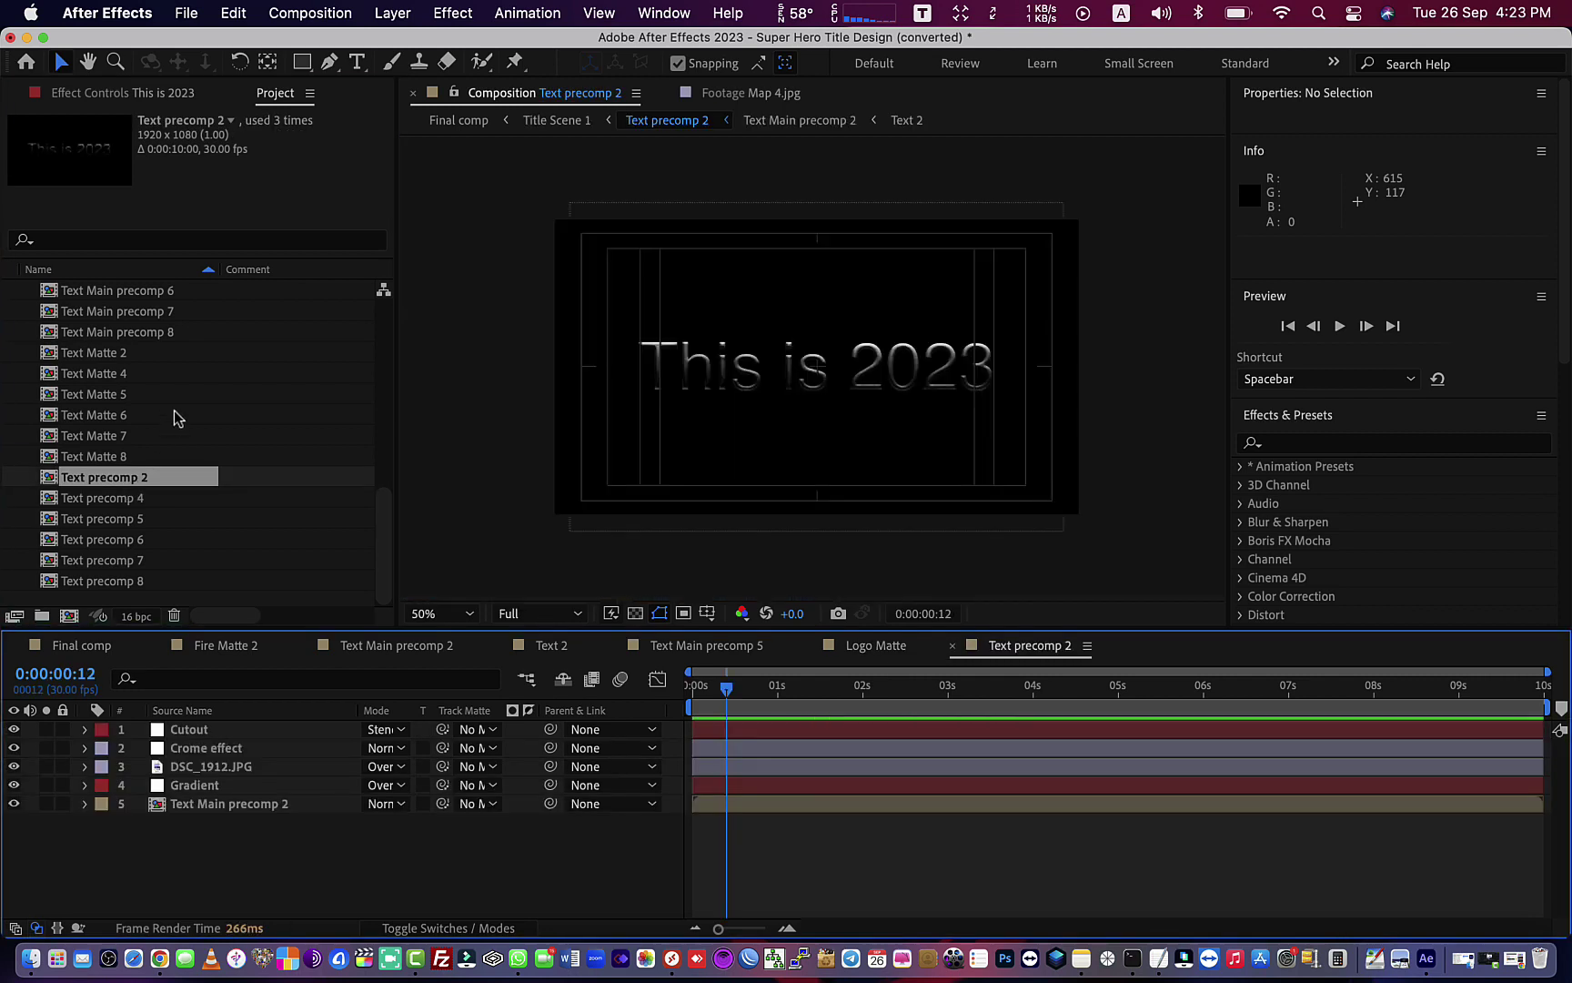
scroll(176, 419, up, 5)
scroll(176, 417, up, 5)
double_click(135, 352)
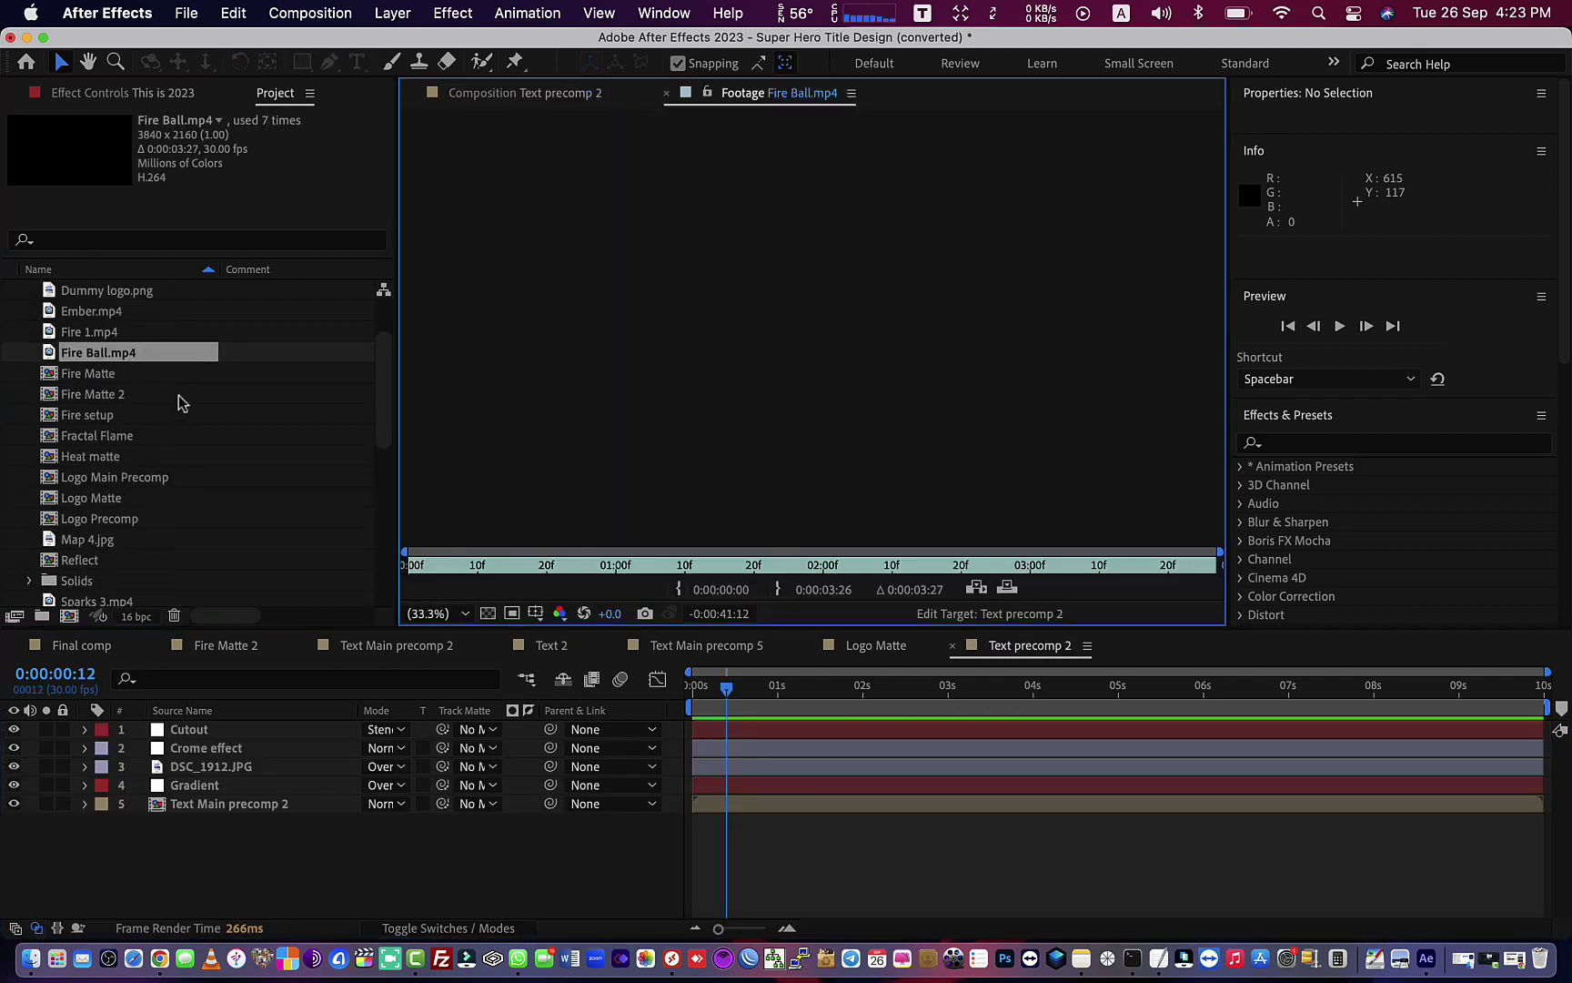
scroll(179, 404, up, 2)
double_click(96, 393)
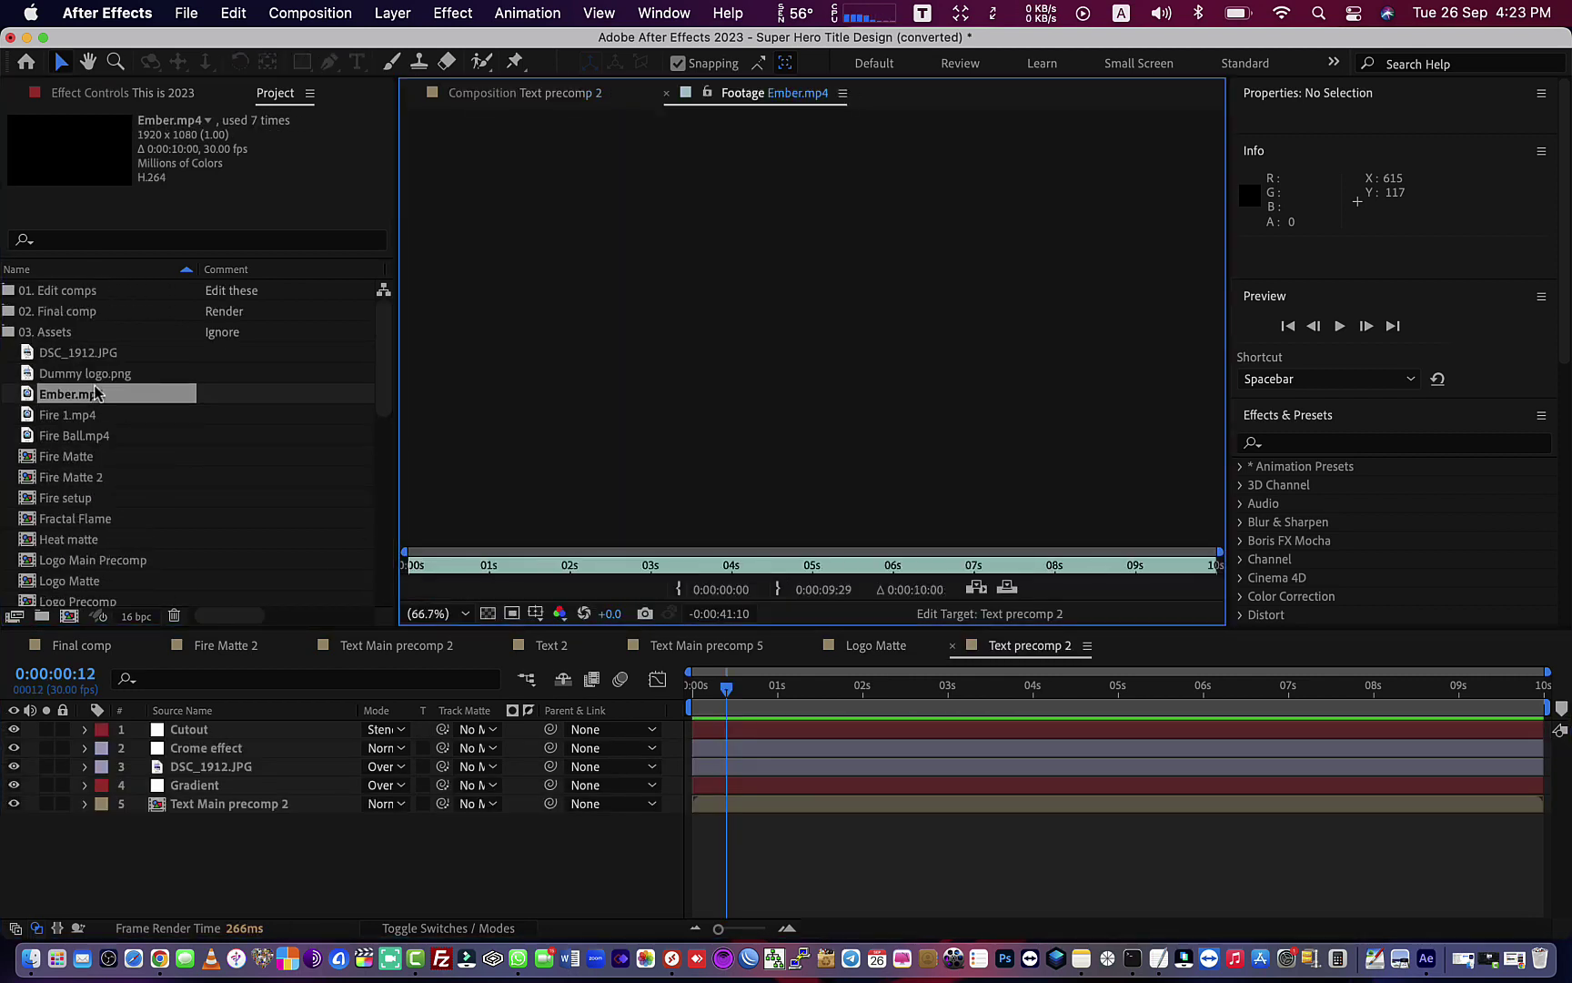
double_click(59, 311)
double_click(68, 331)
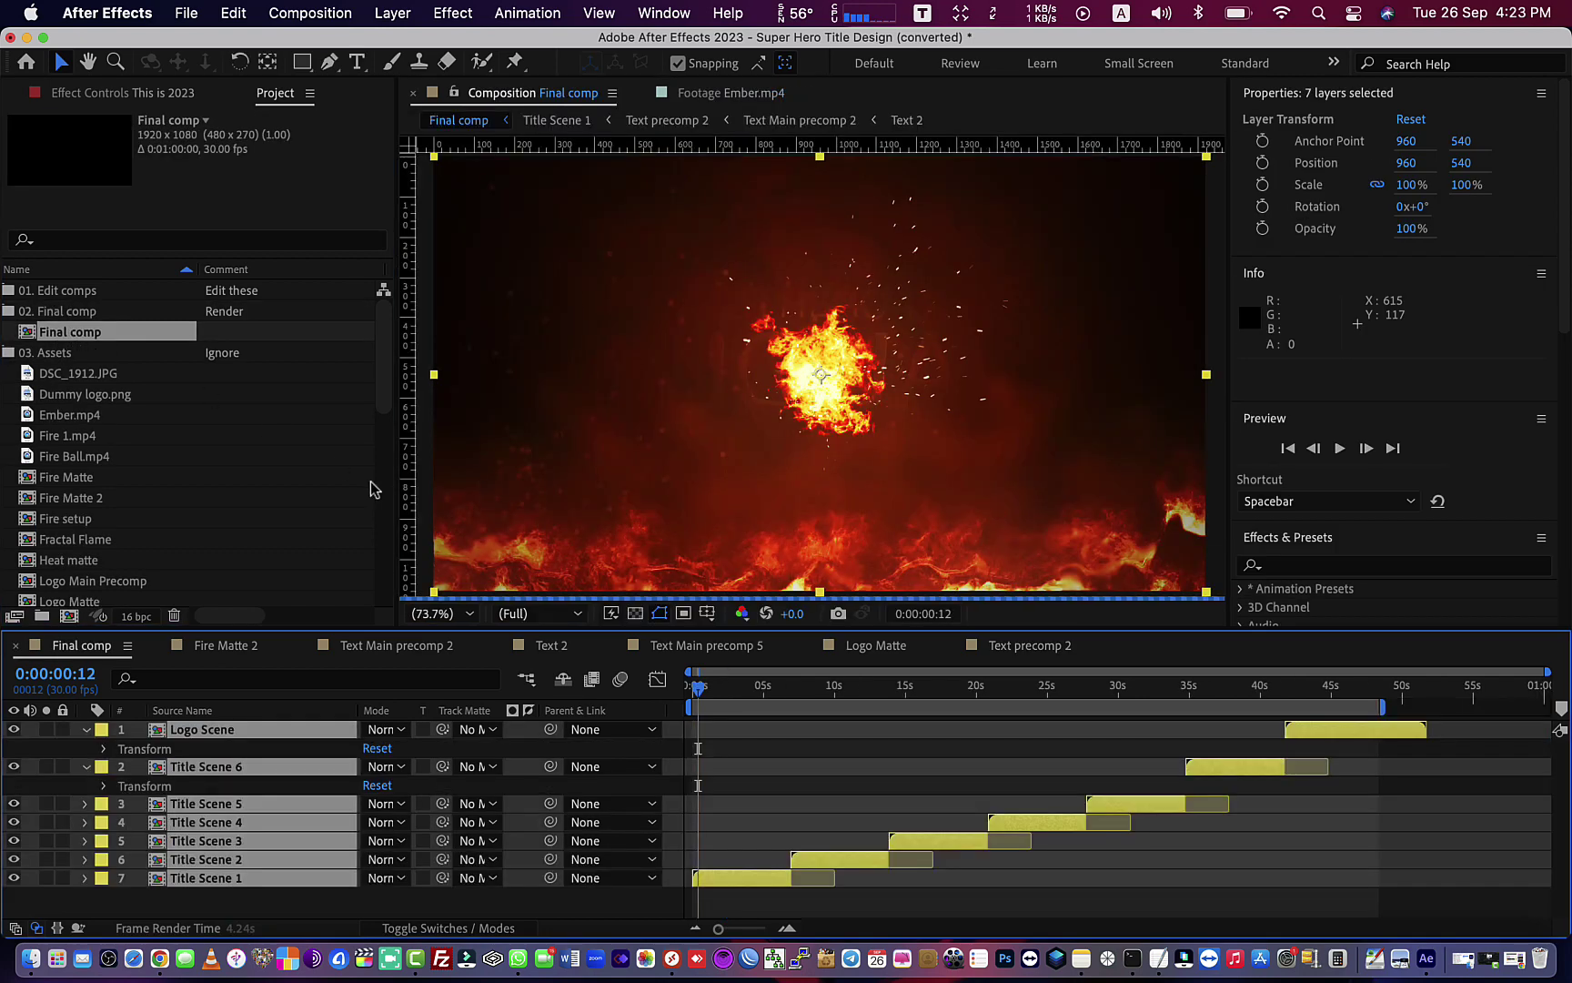
Scrub the Final comp from its opening to the logo scene around 43–50 seconds, then back to 19
drag(707, 687, 1084, 703)
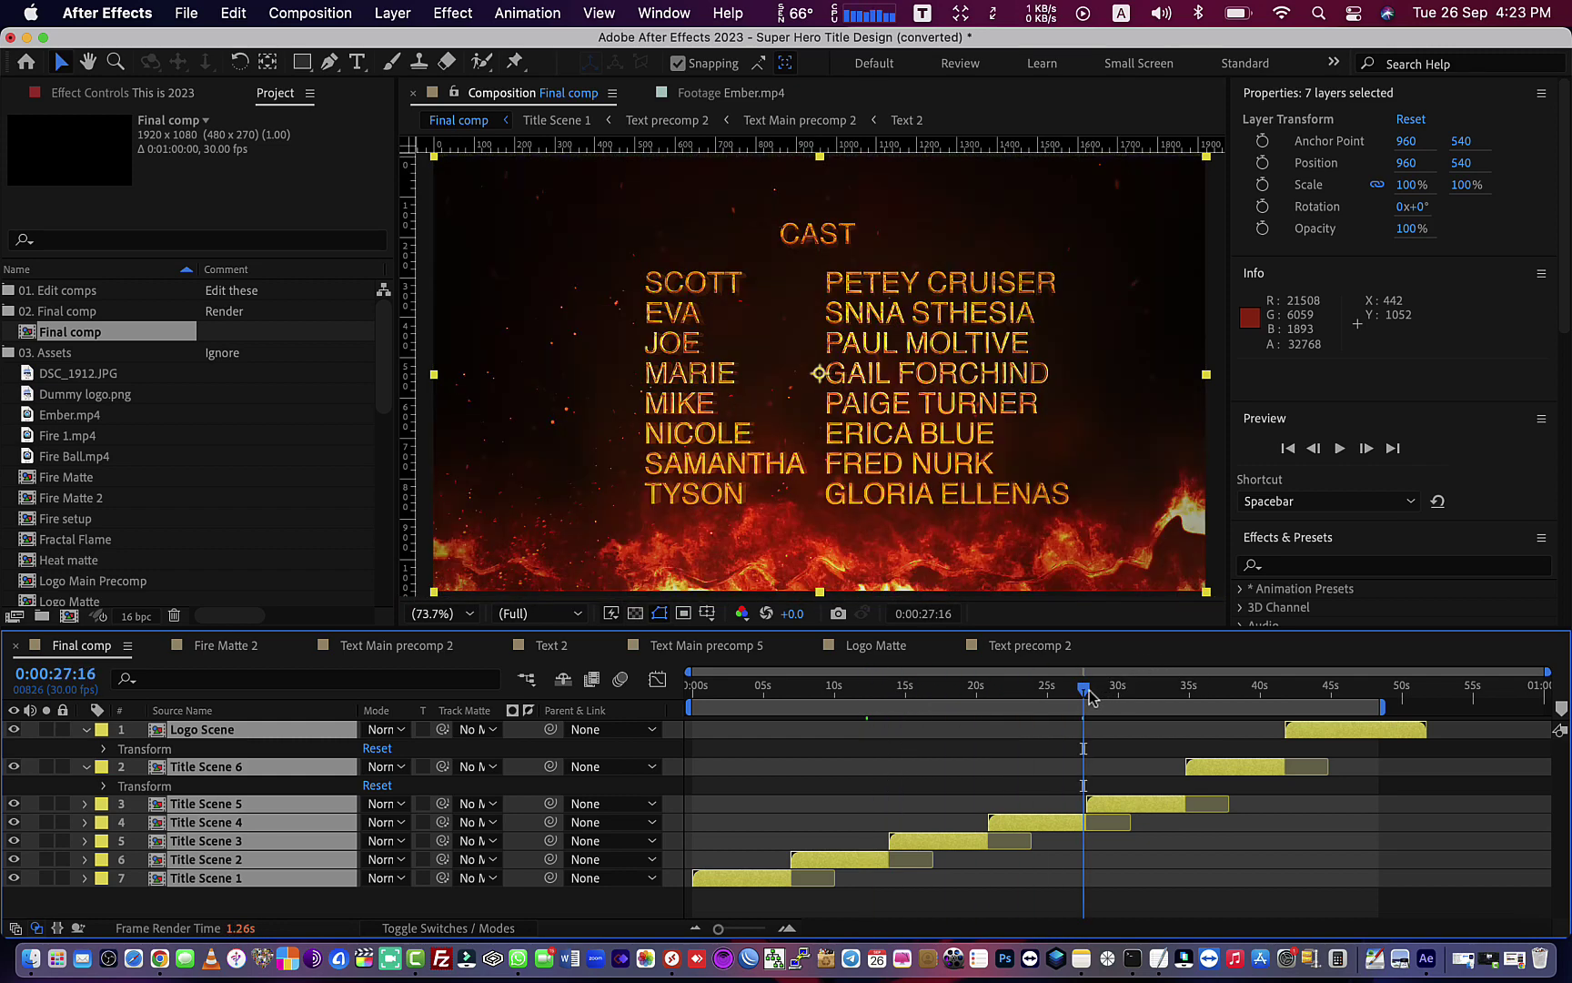
drag(1090, 697, 1303, 697)
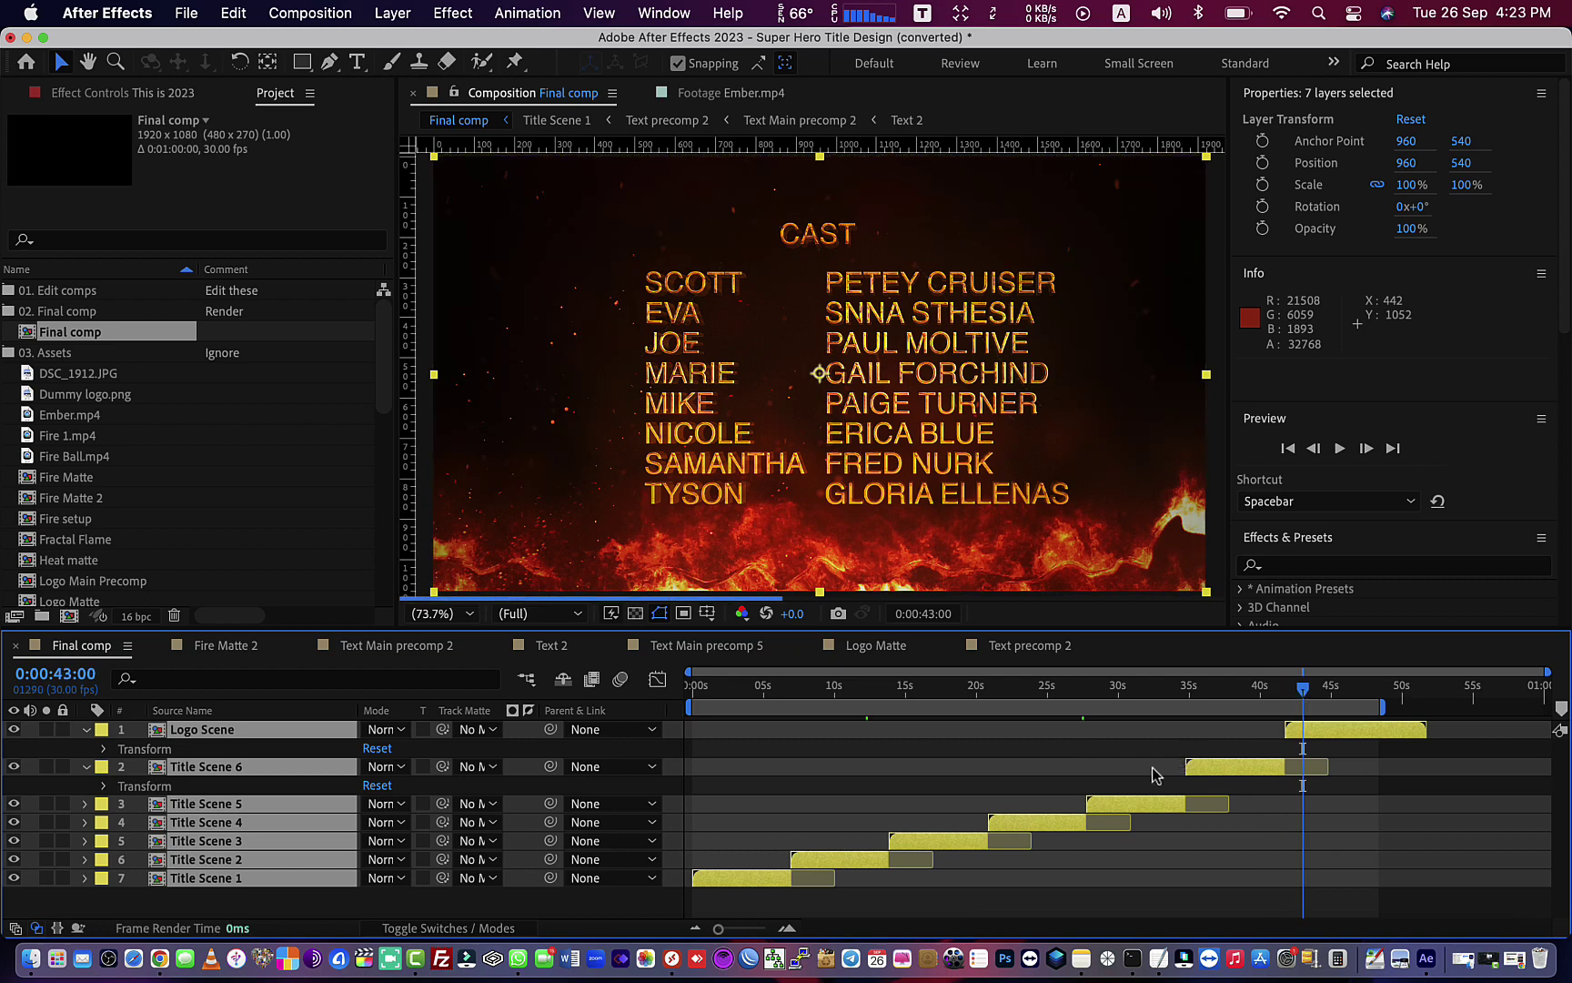
click(1152, 773)
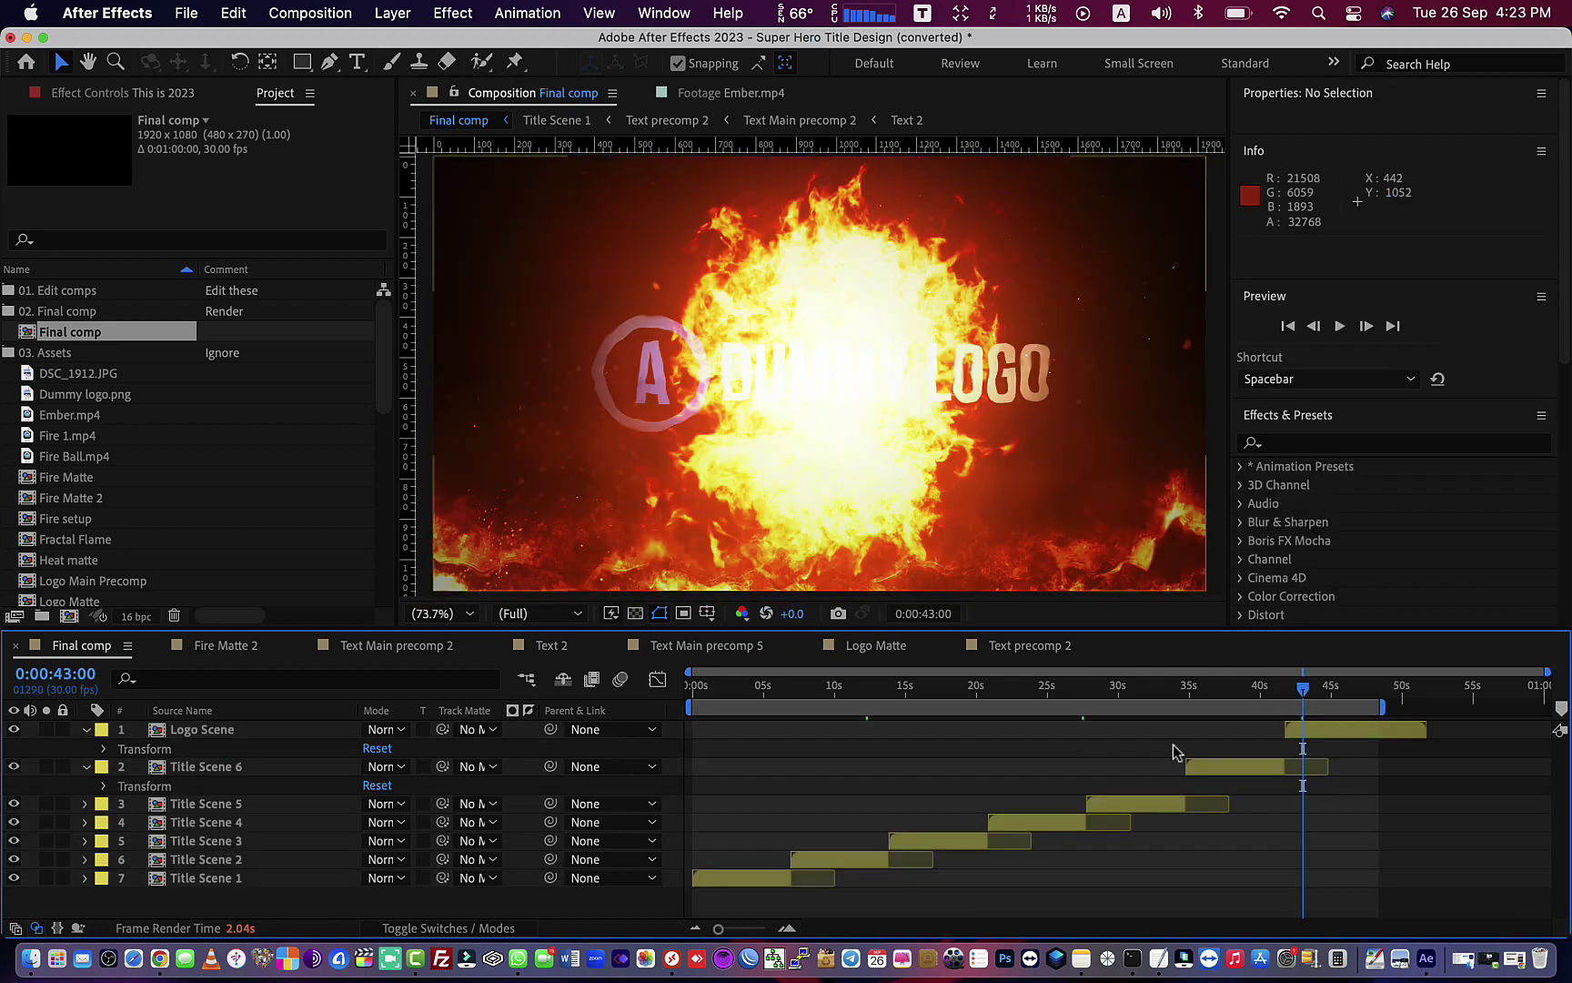
drag(1303, 690, 1397, 698)
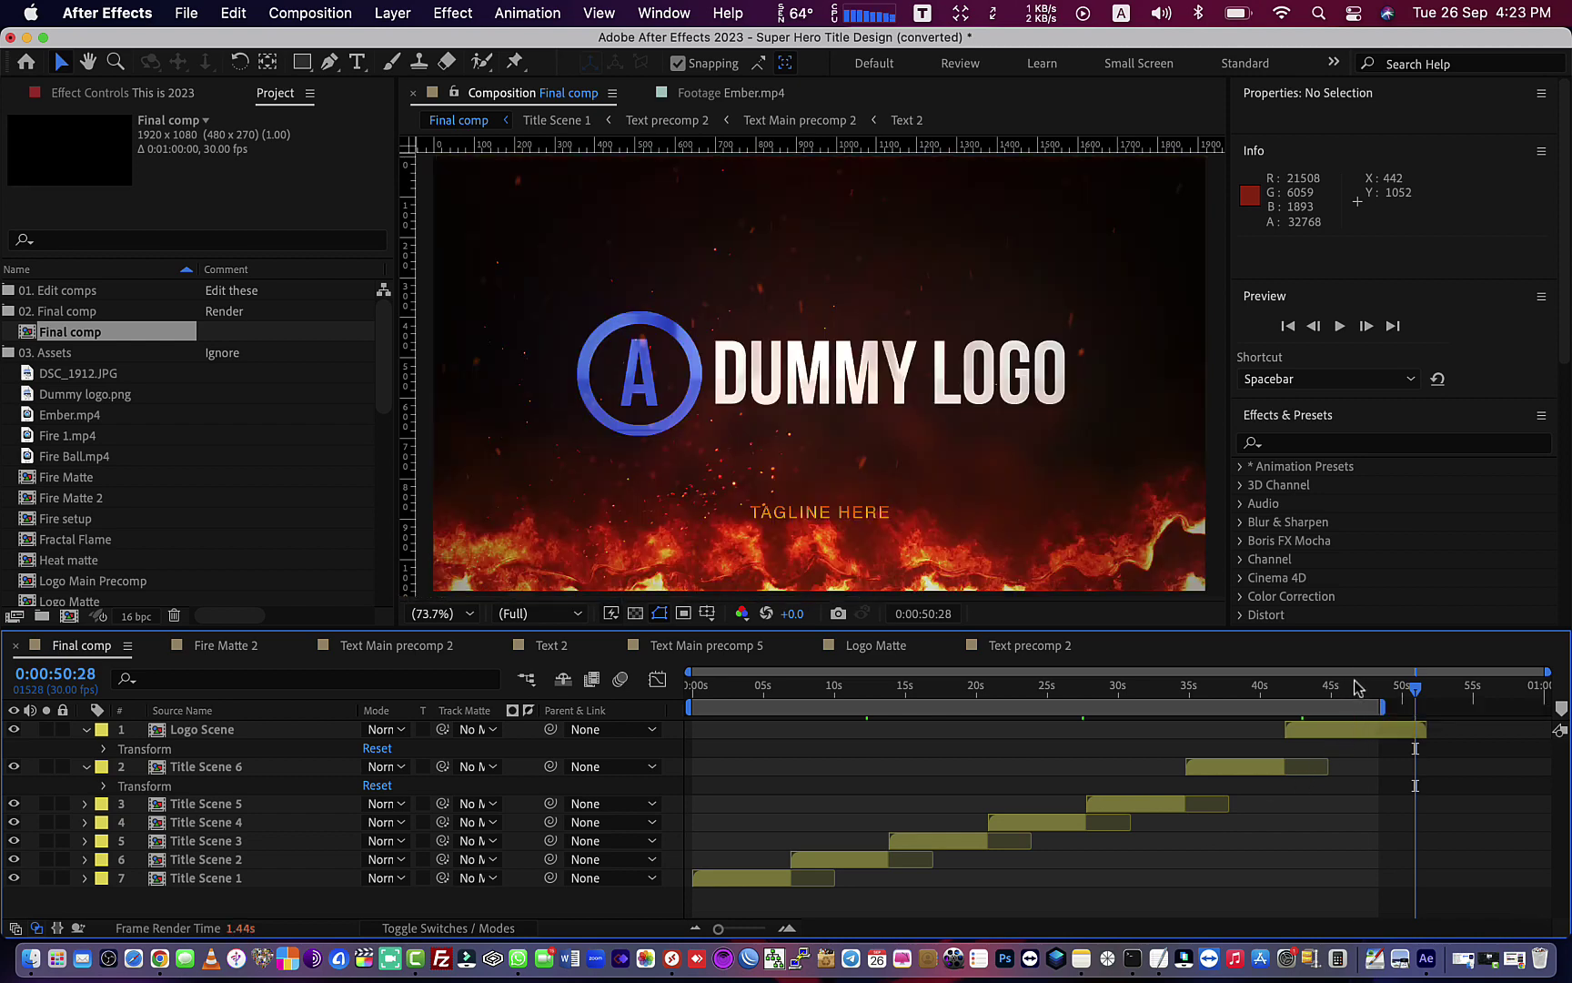
click(1356, 688)
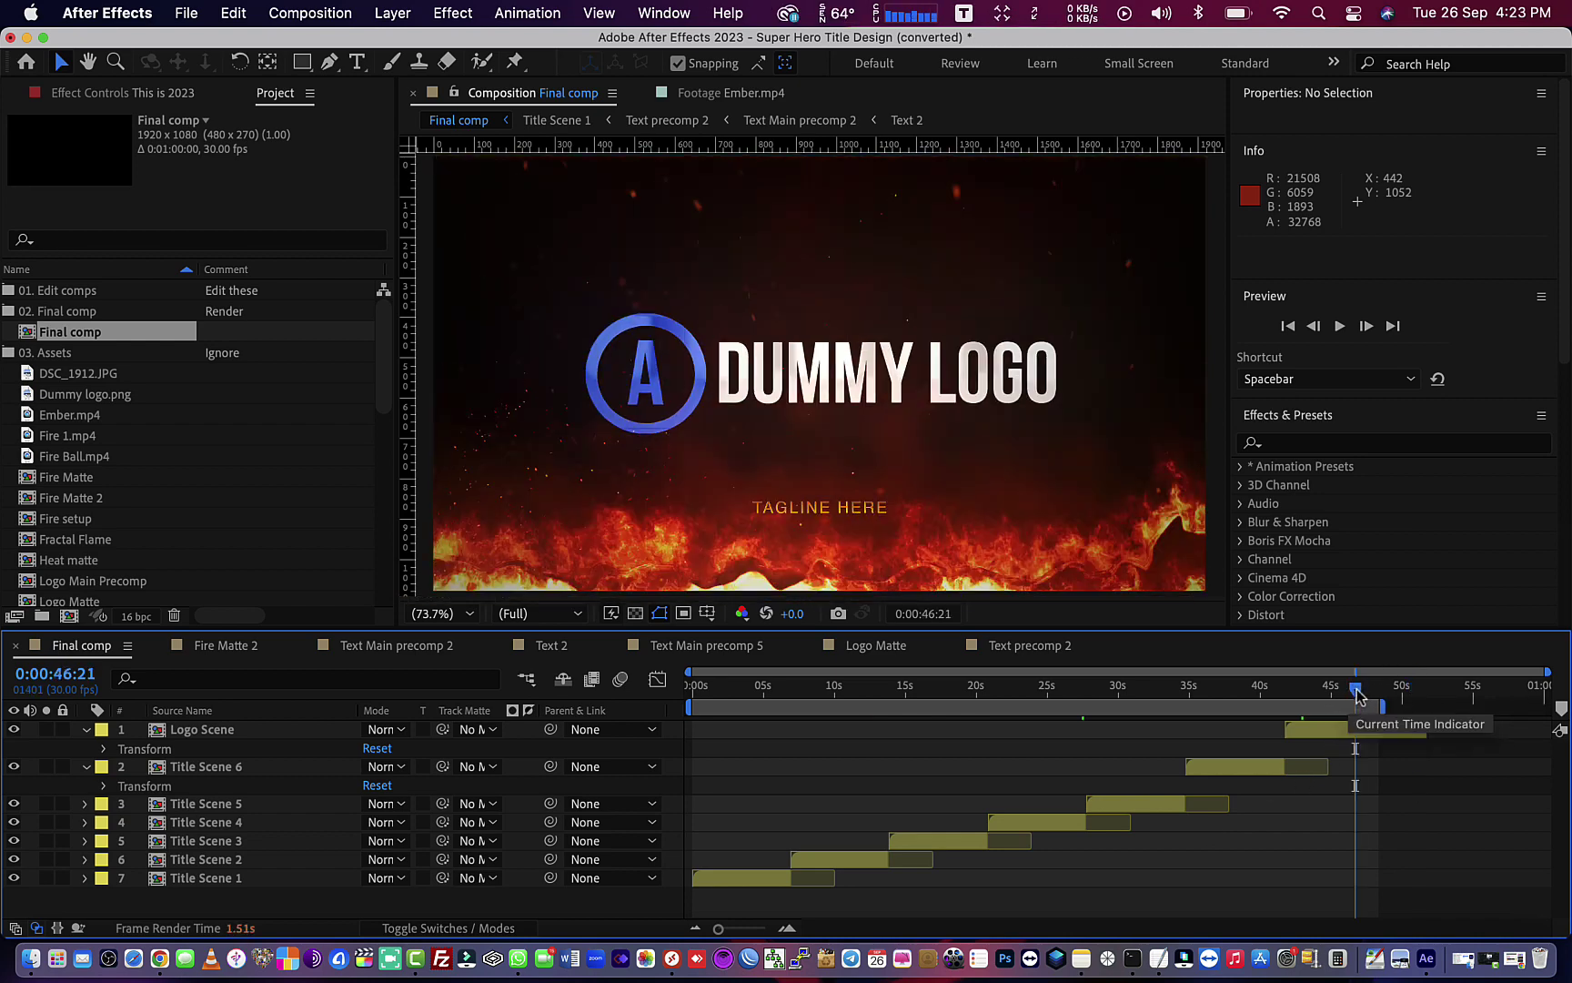
drag(1358, 693, 965, 716)
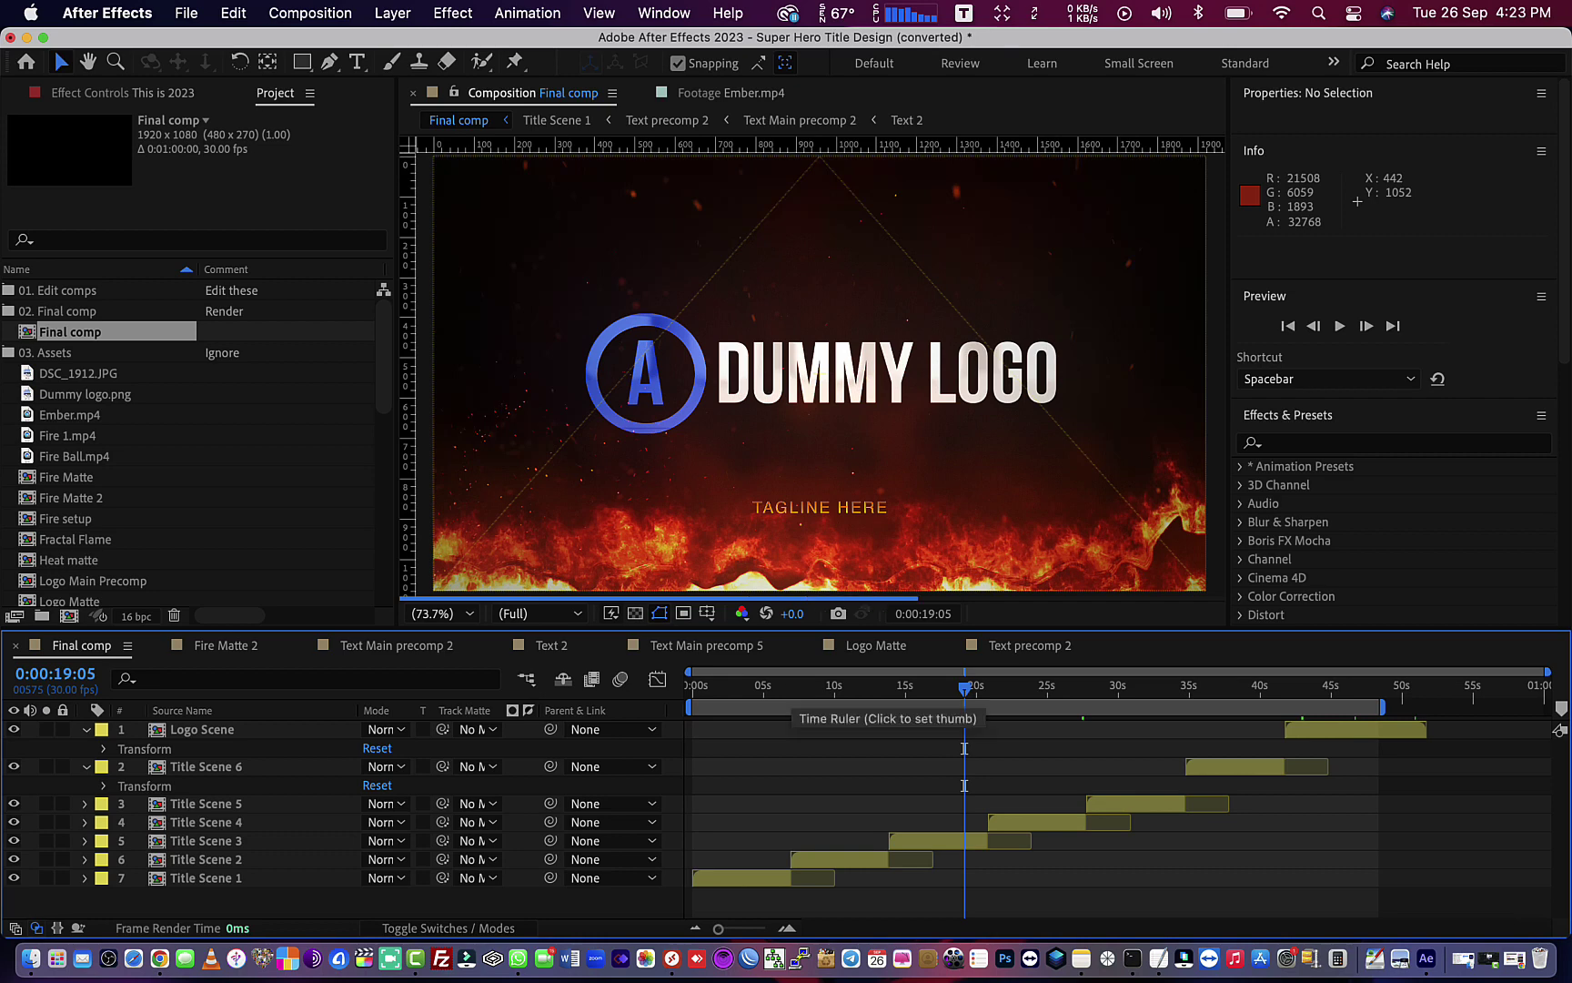
Switch between Fire Matte 2 and Text Main precomp 2, then scrub Final comp to about 24 seconds
click(225, 645)
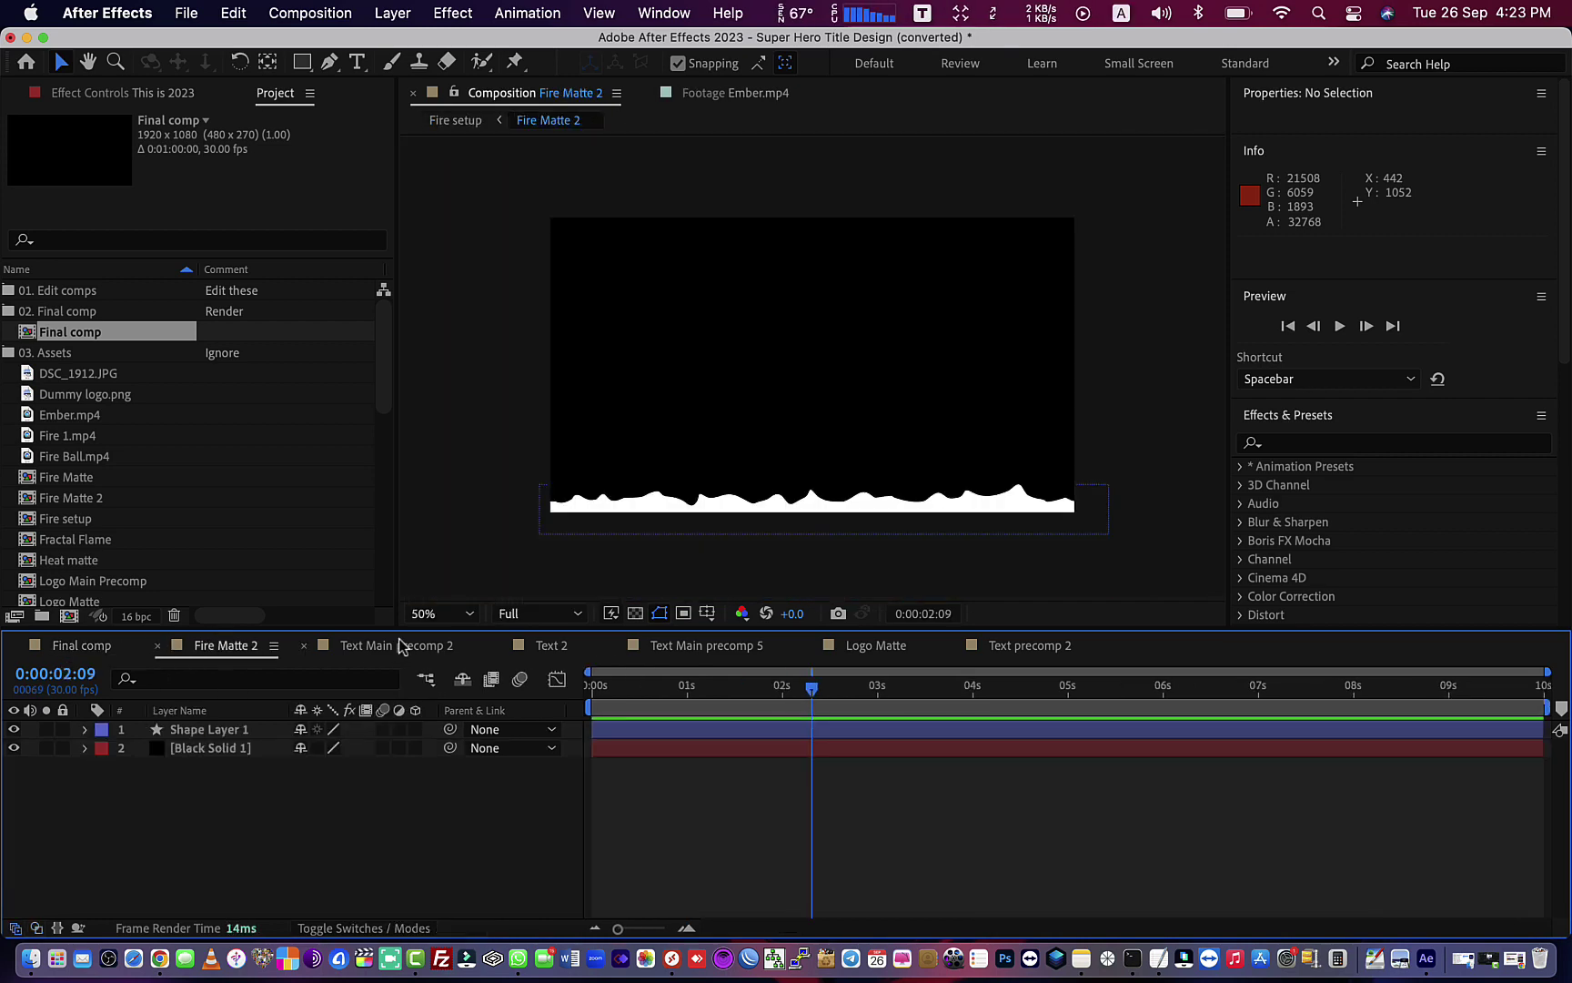
click(401, 646)
click(248, 649)
click(102, 654)
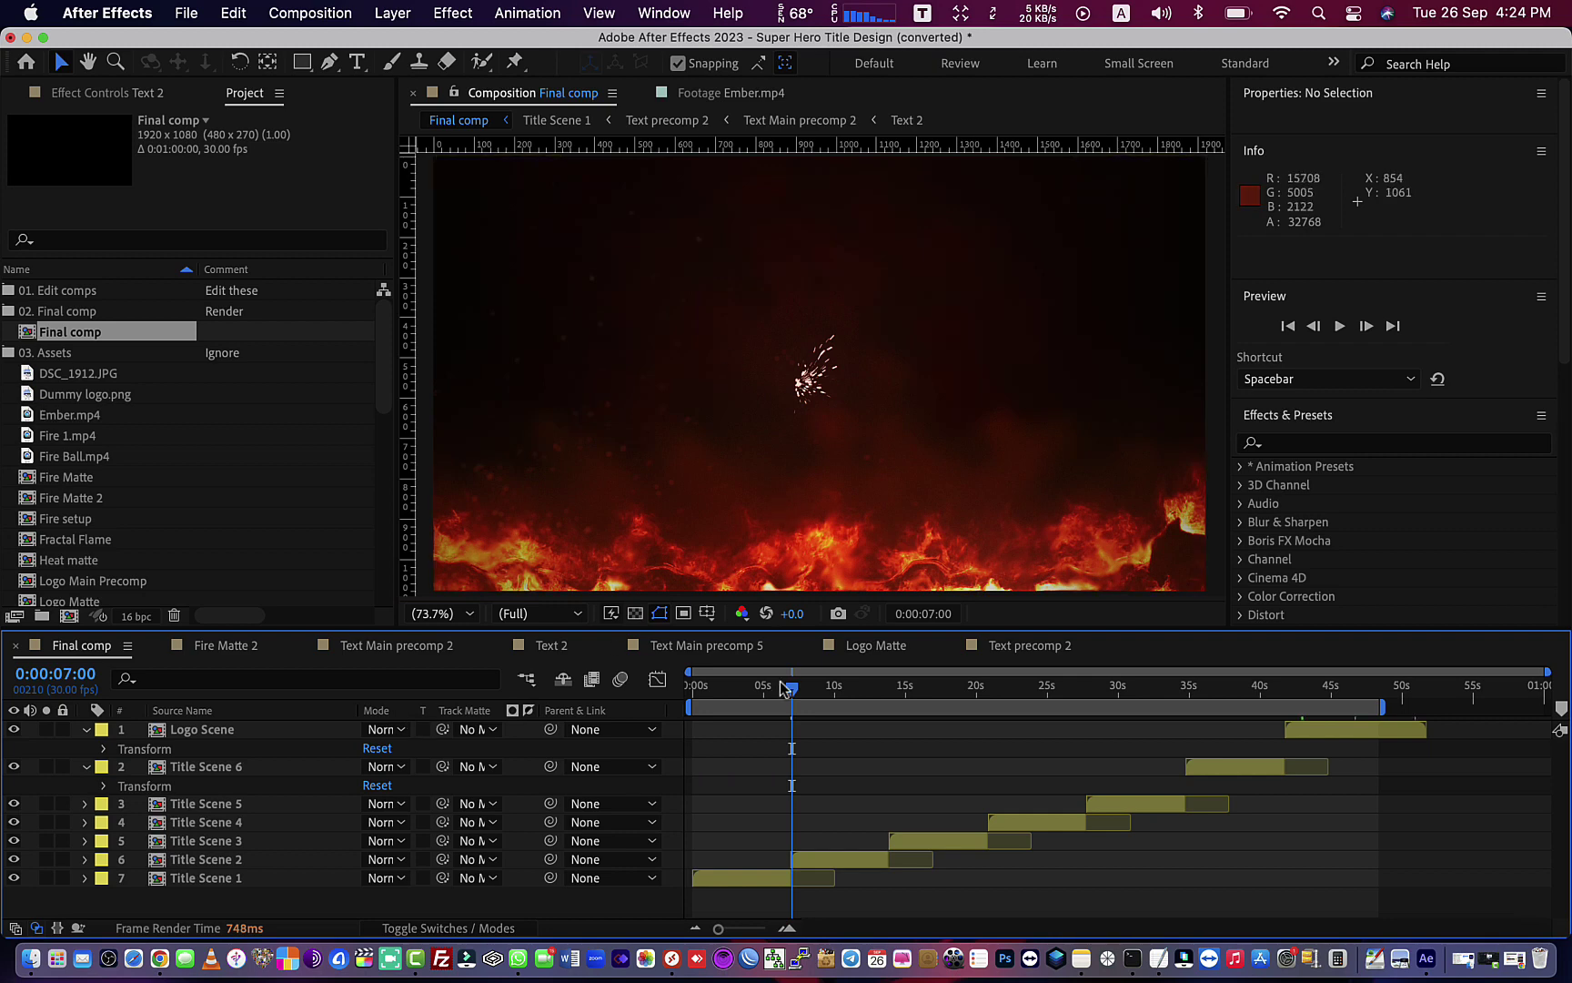
mouse_move(788, 689)
mouse_down()
mouse_move(731, 694)
mouse_move(927, 692)
mouse_up()
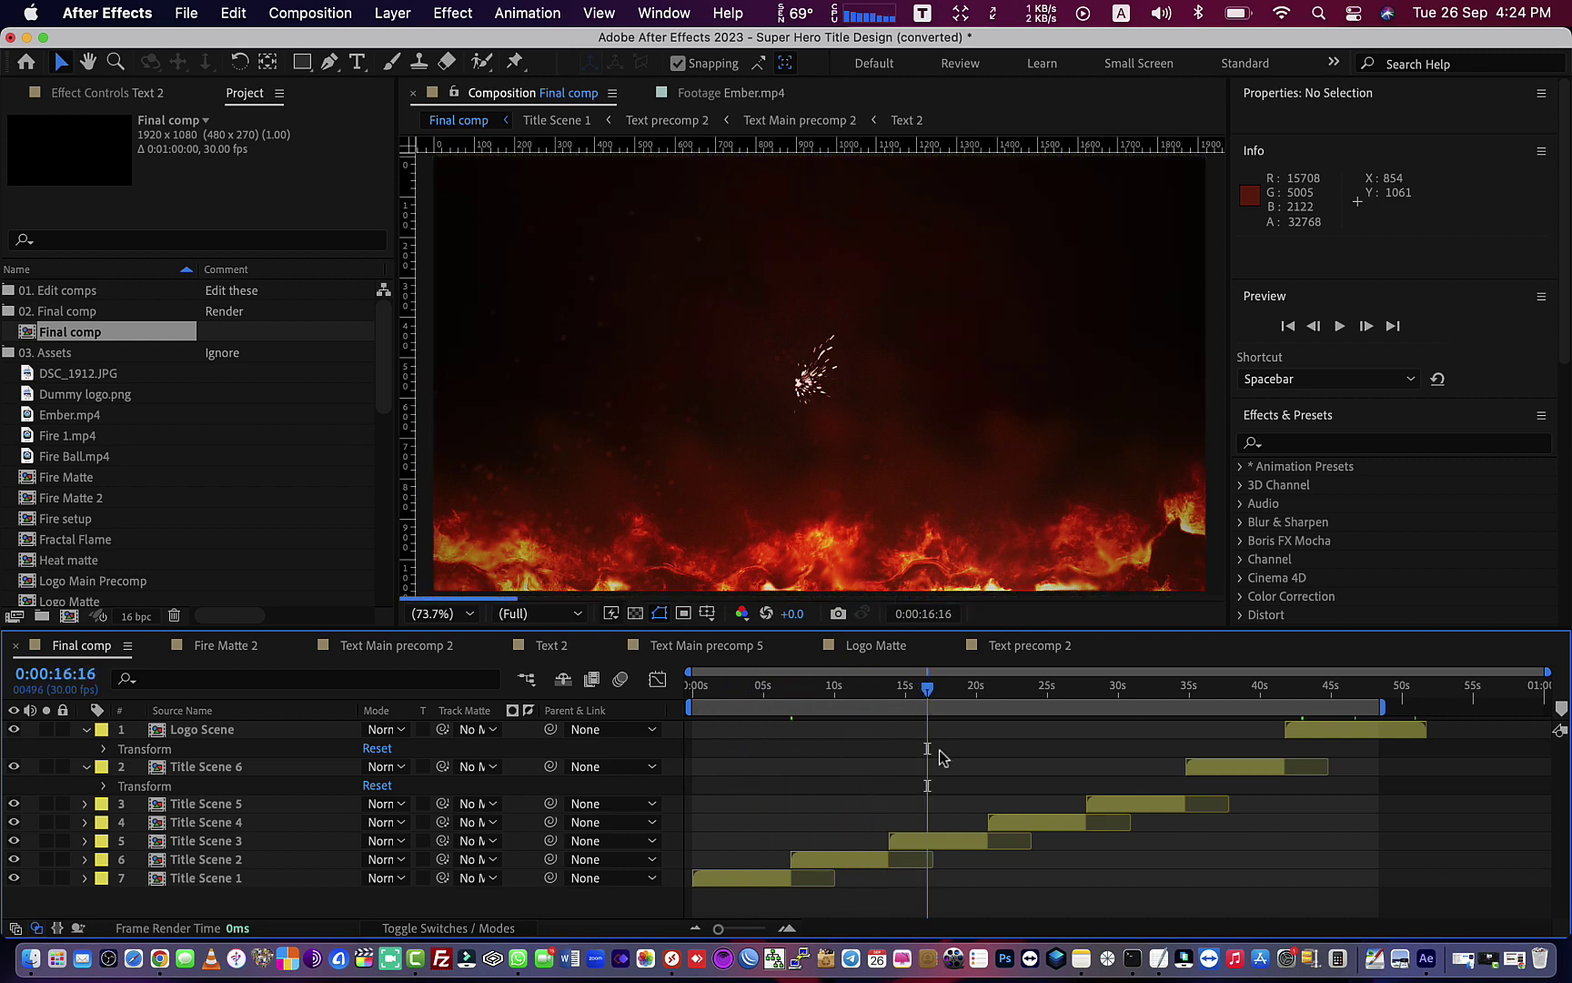
click(1042, 688)
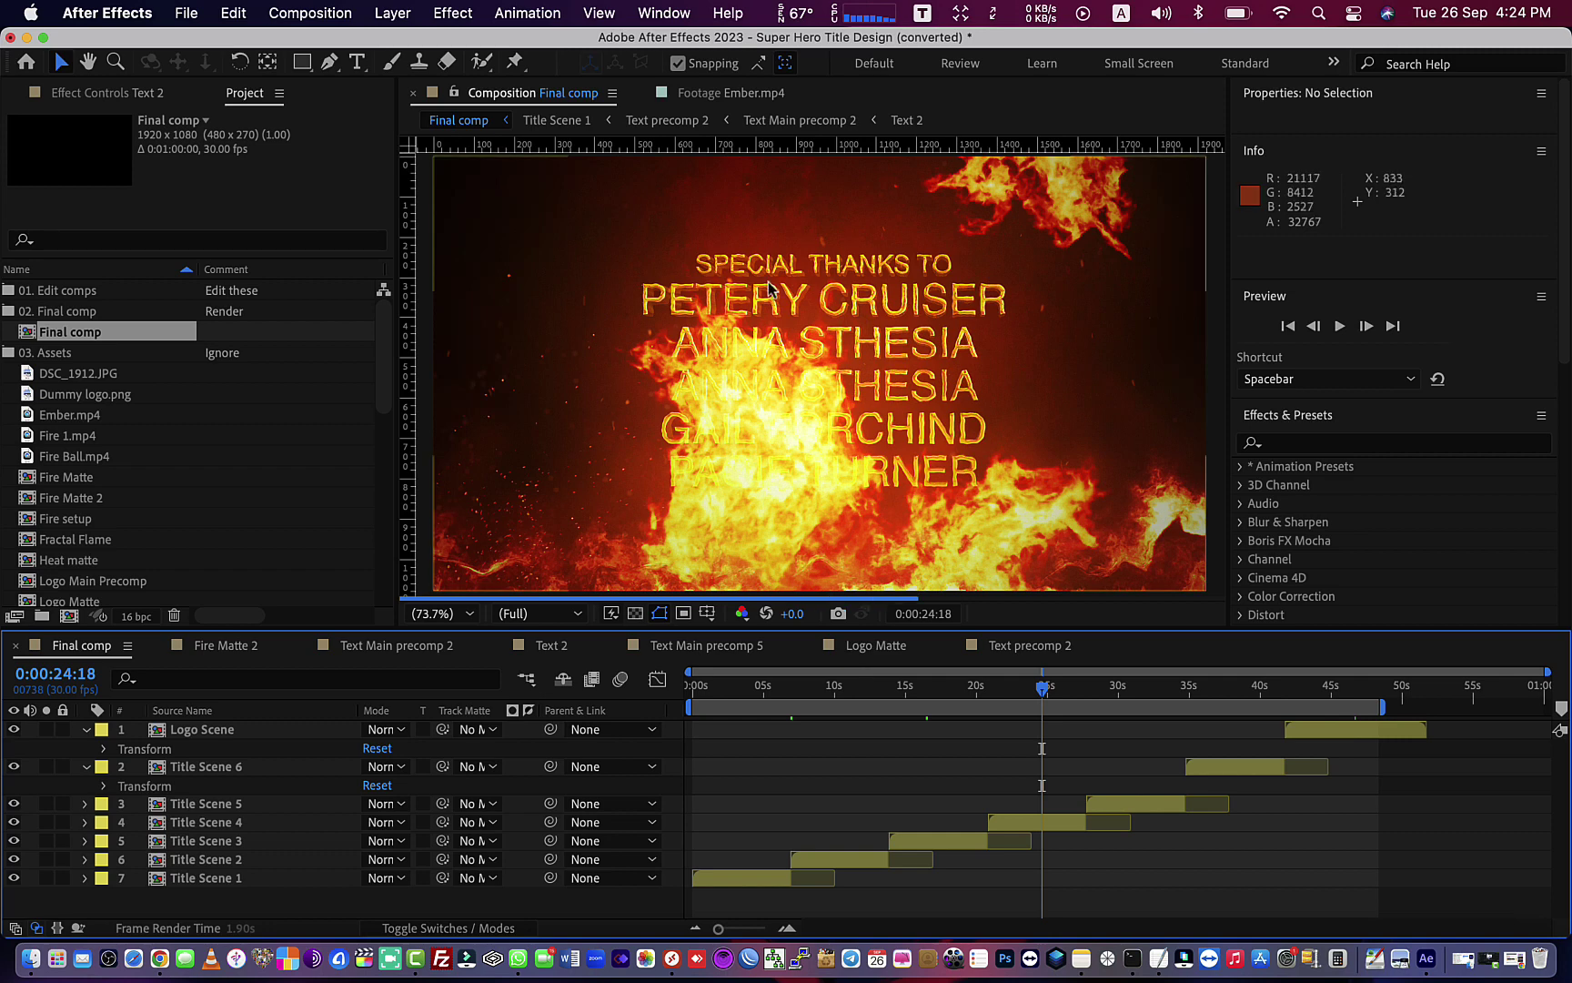
Quit After Effects without saving the project changes
click(151, 18)
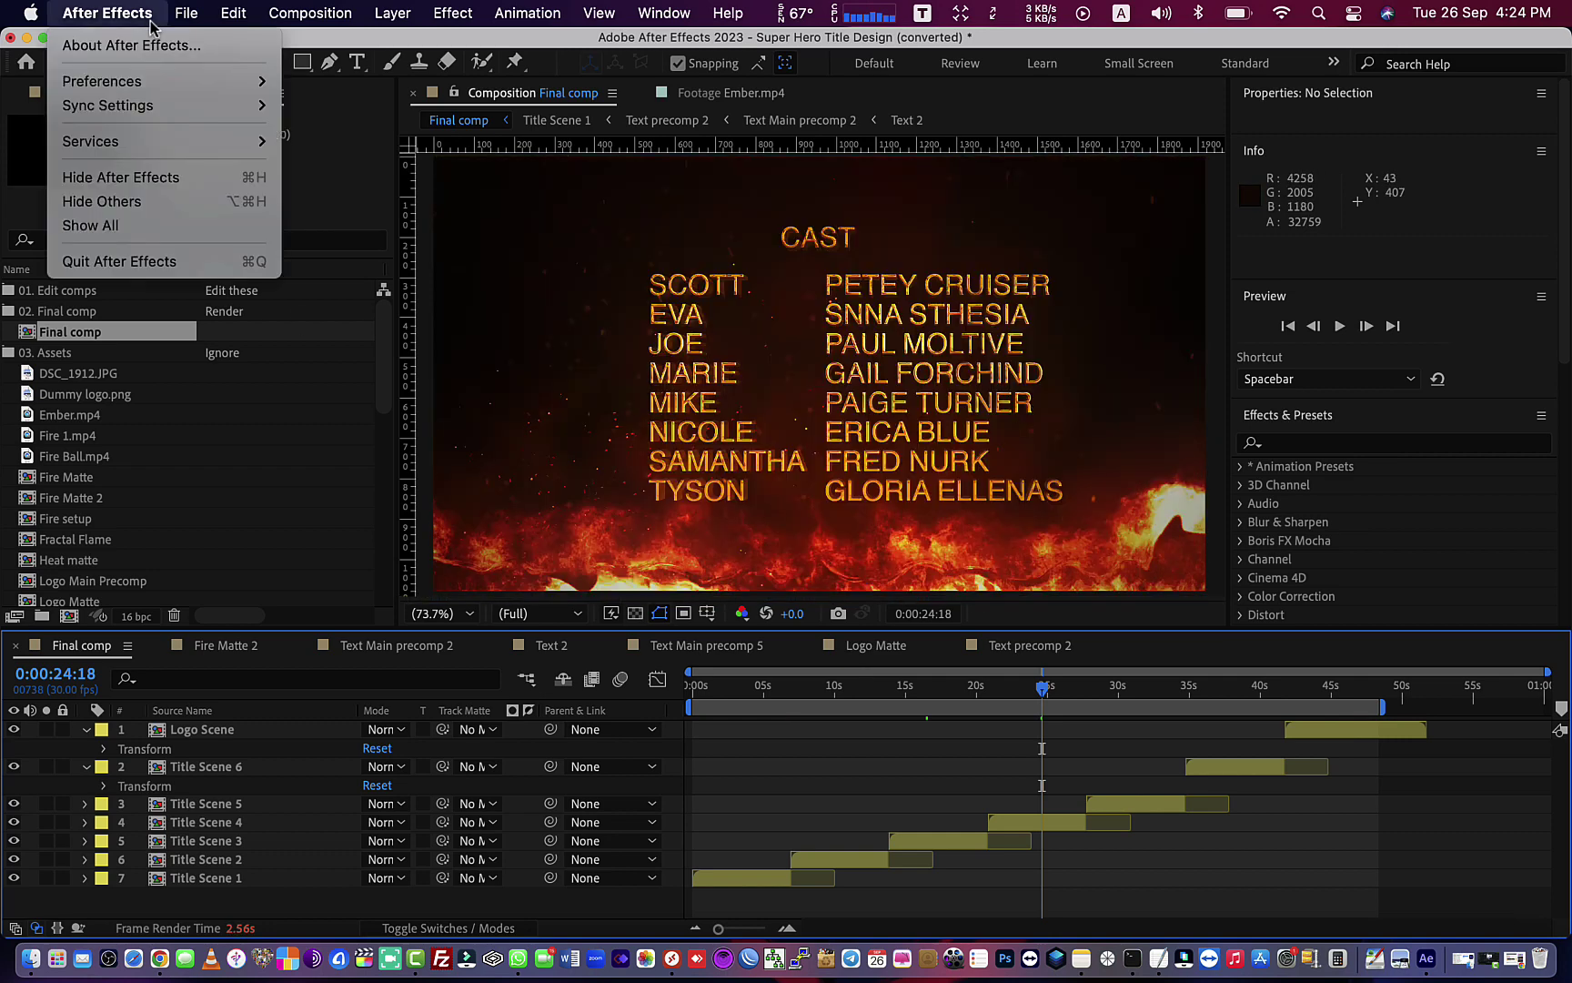
click(186, 262)
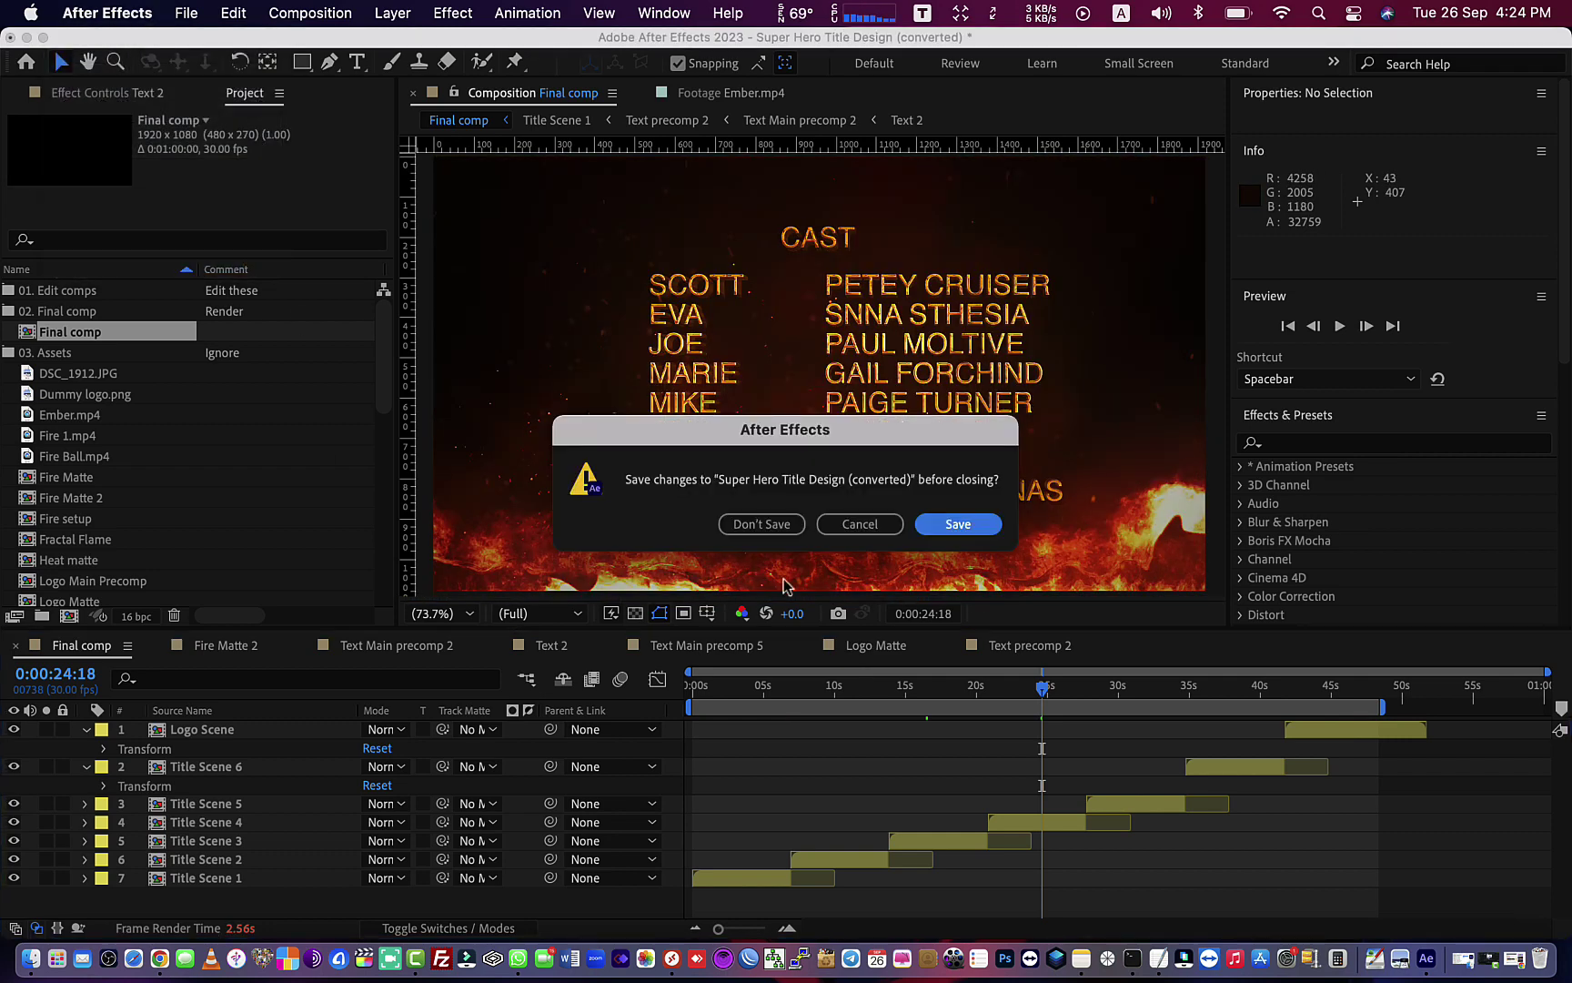
click(762, 524)
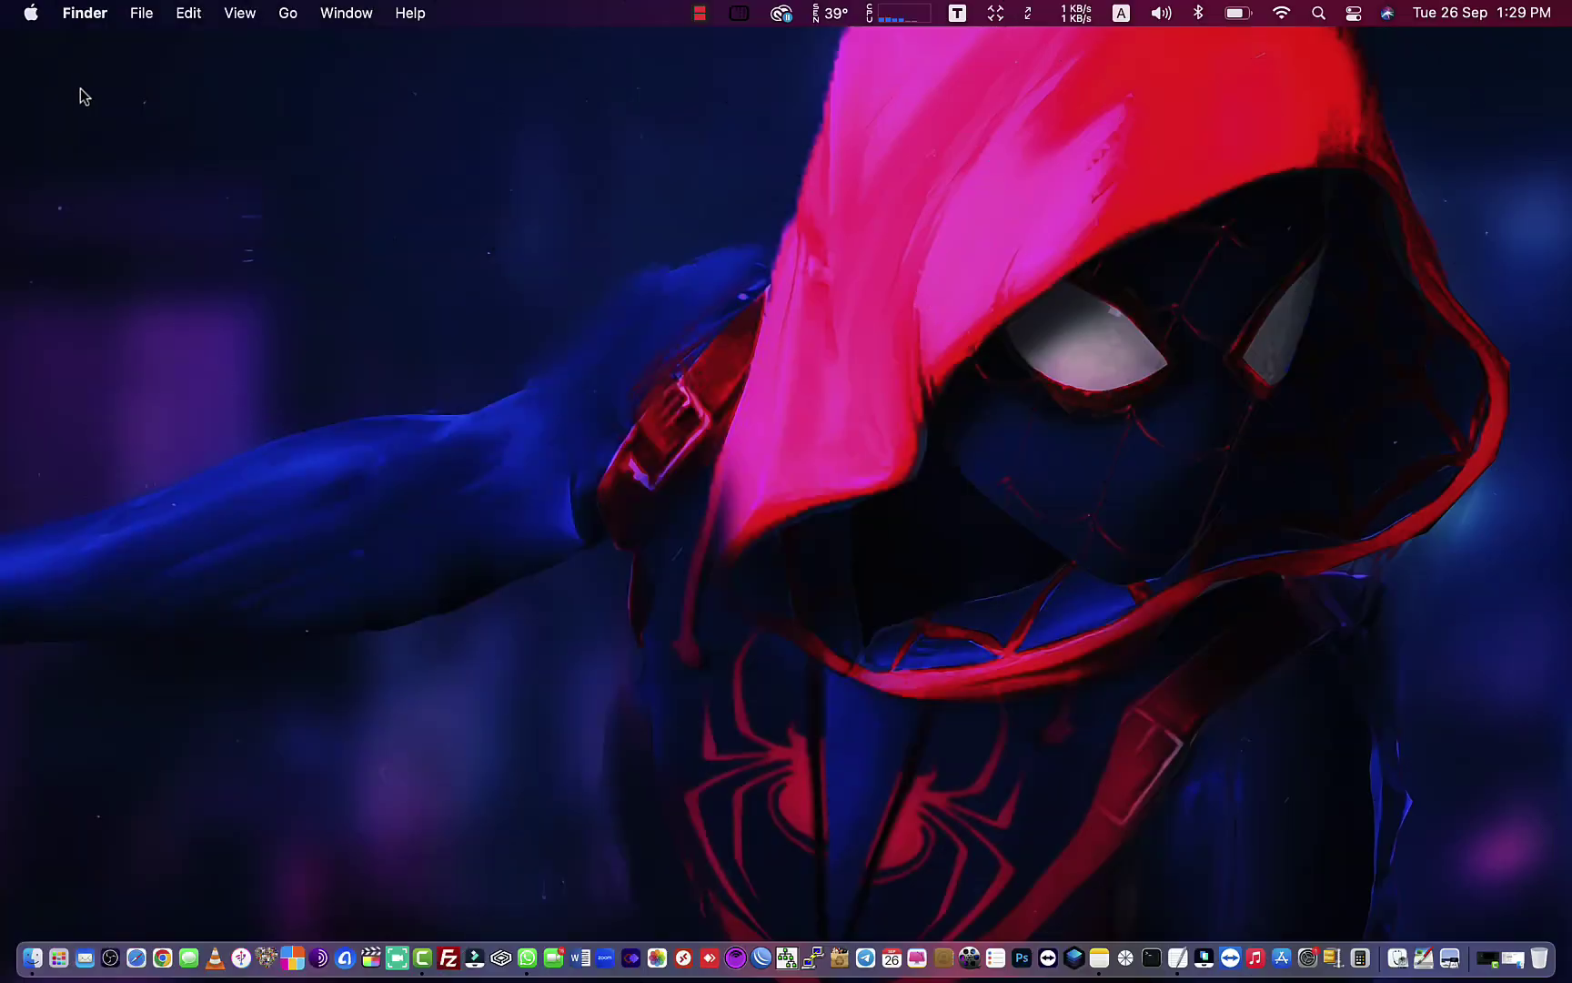
Check About This Mac for the Apple M1 chip and macOS version, then close it
click(32, 14)
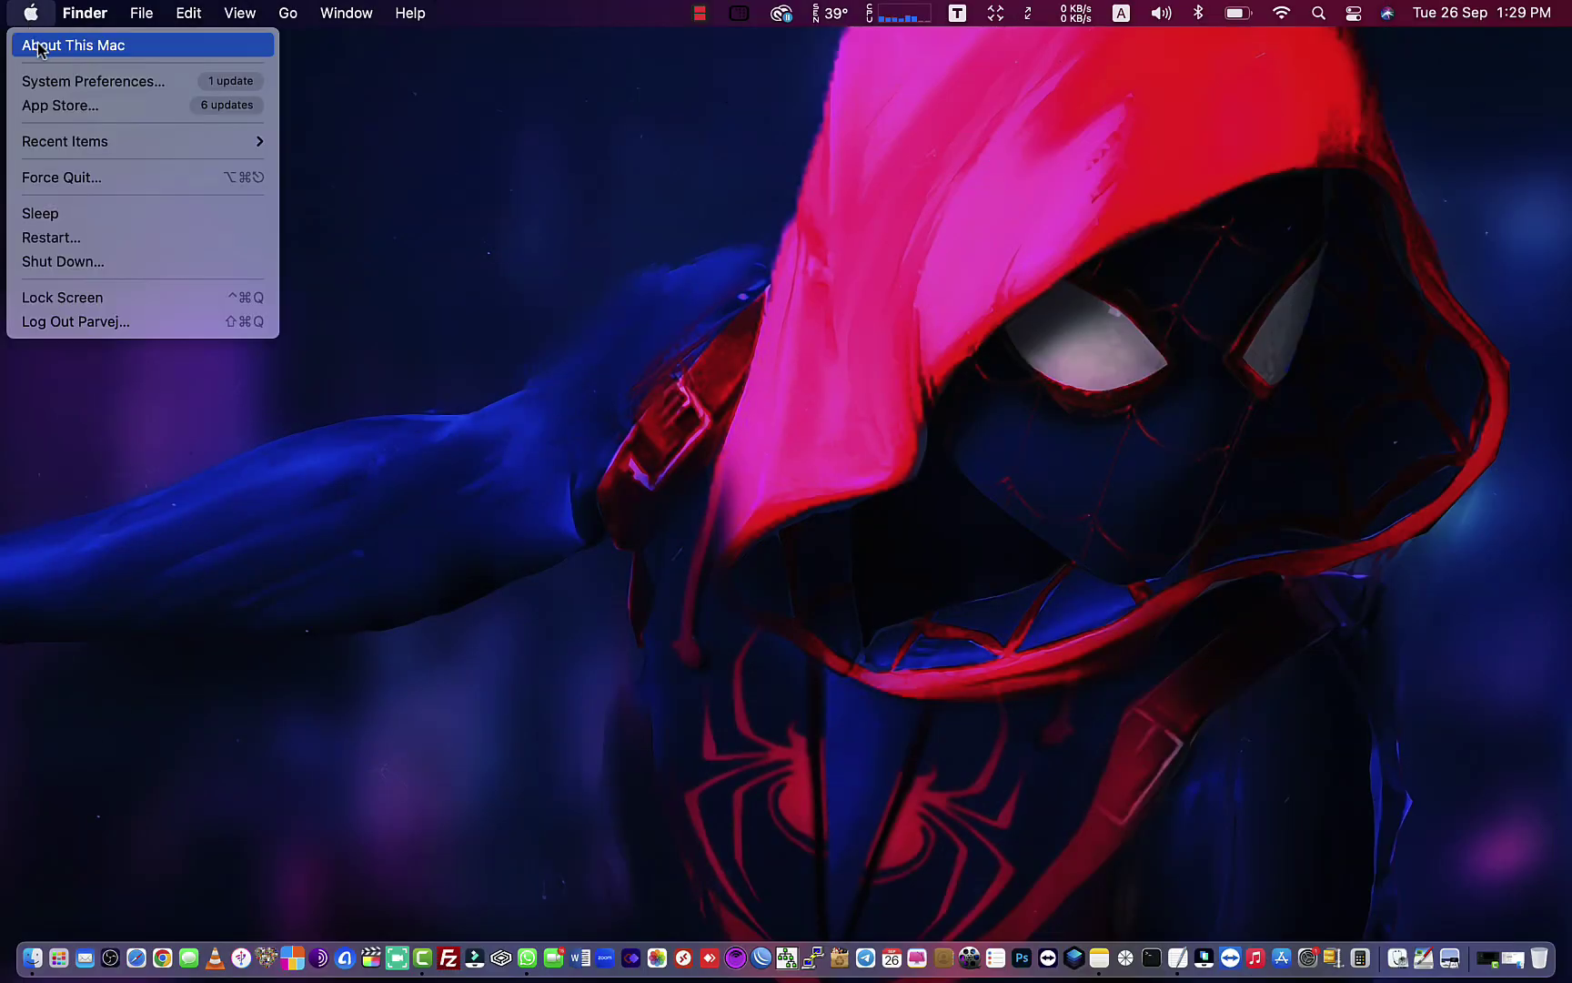
click(40, 47)
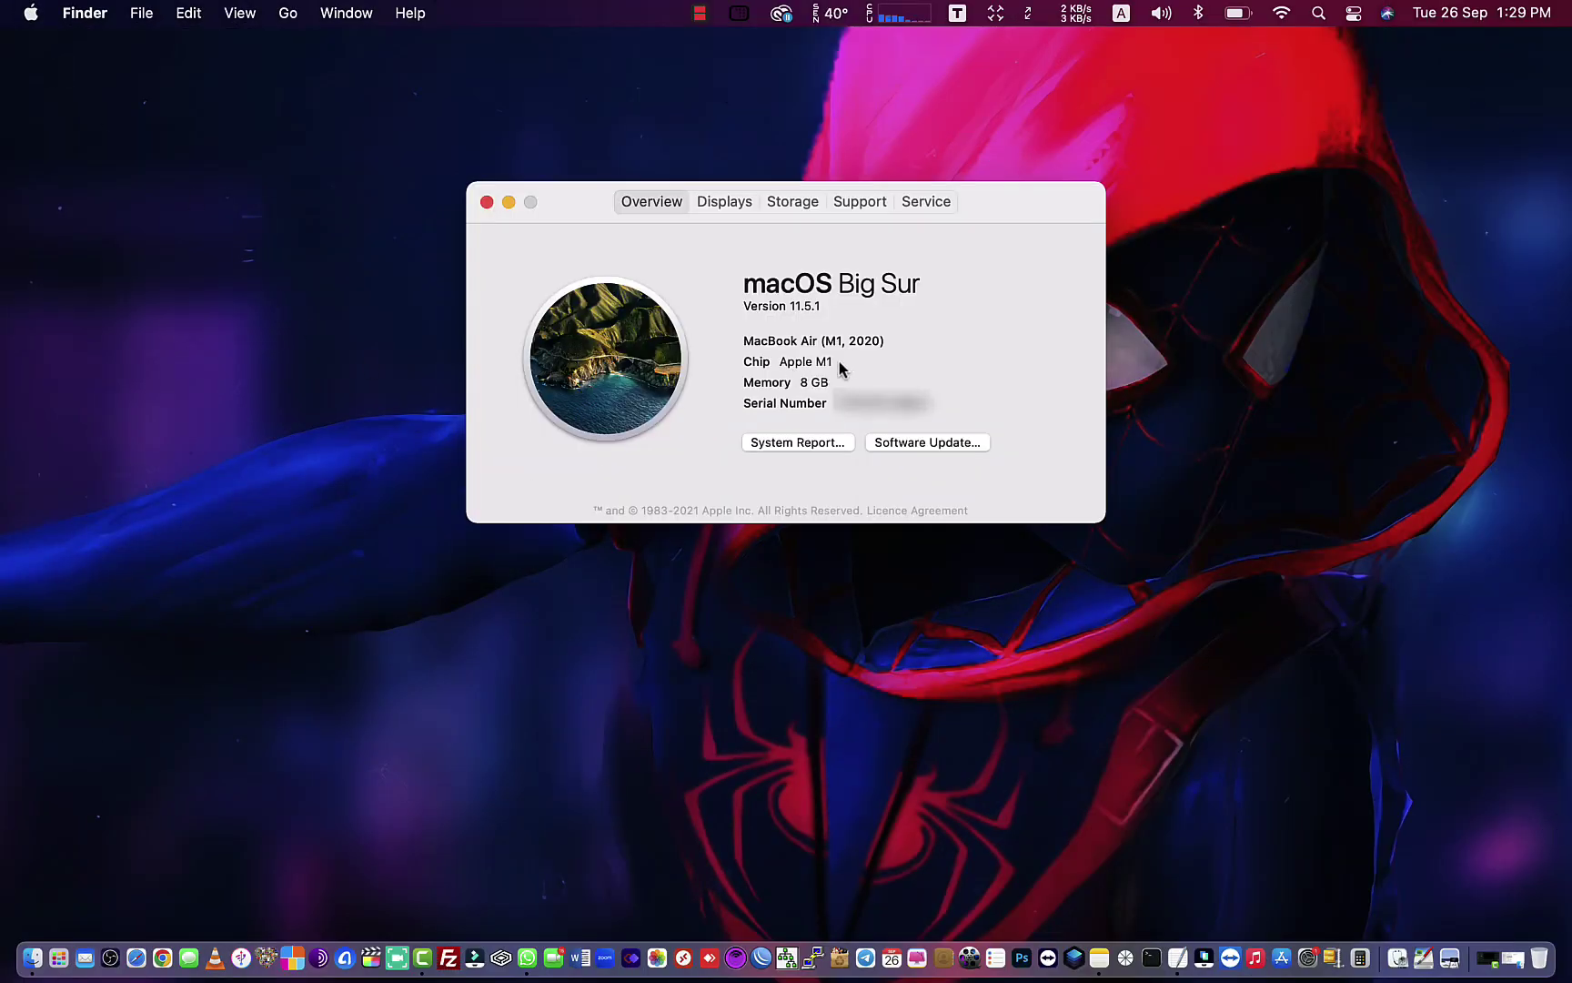
drag(836, 362, 777, 362)
click(487, 201)
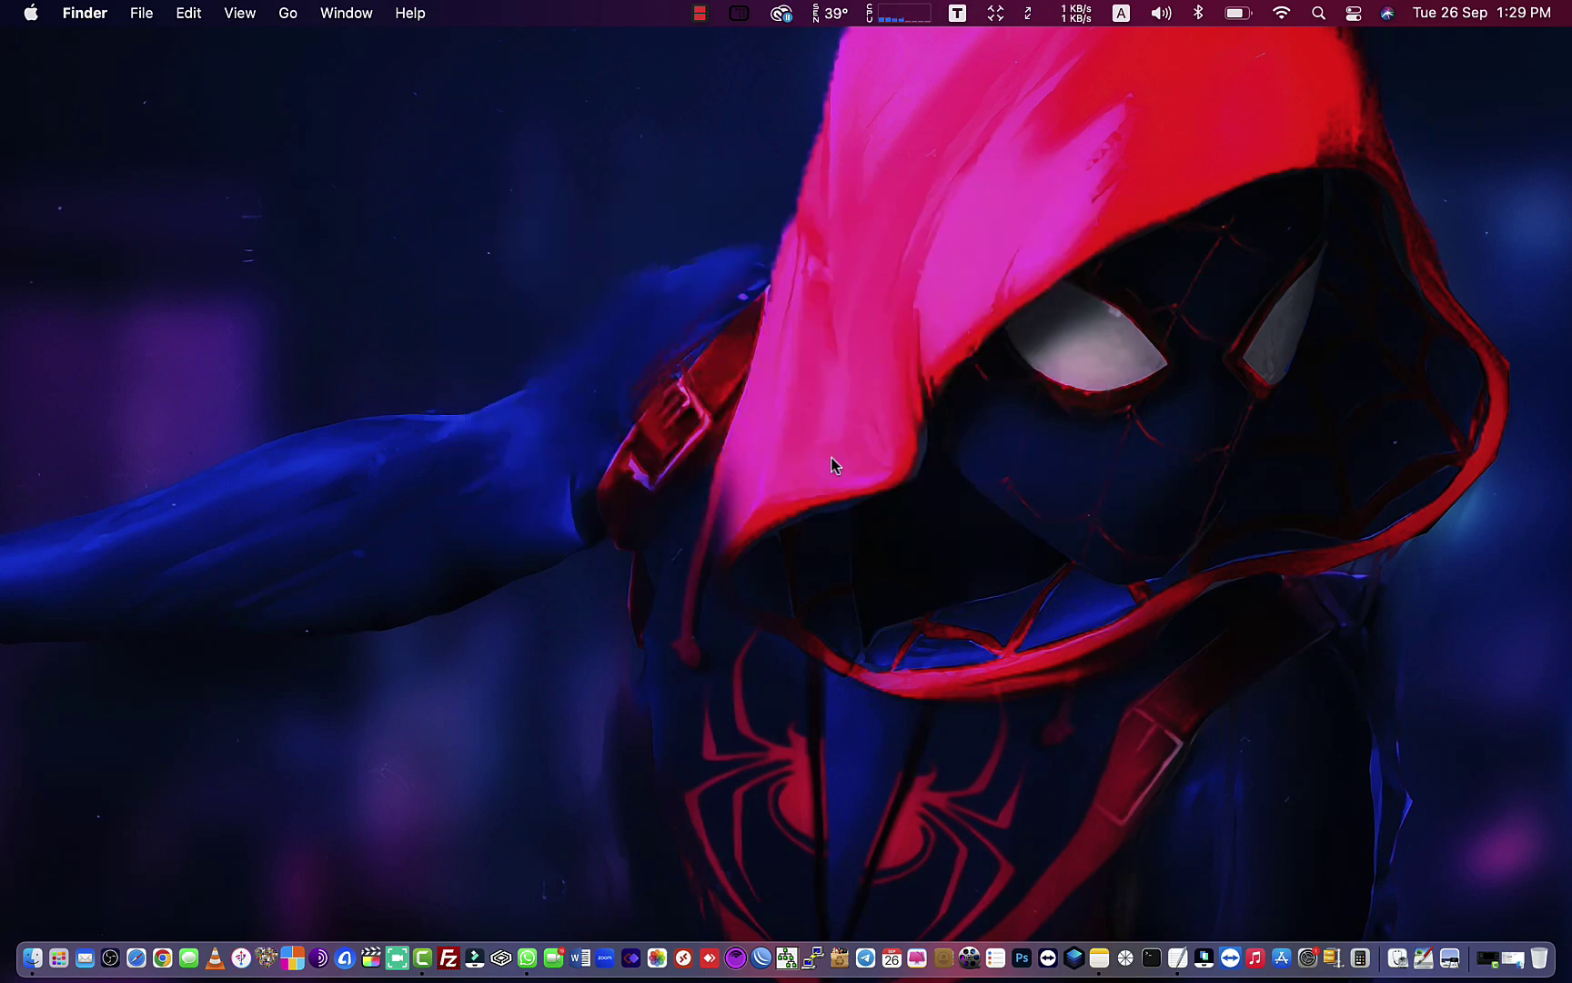
Open Install Adobe After Effects 23.5.app from the AE 2023 OsX folder via its context menu
click(1506, 967)
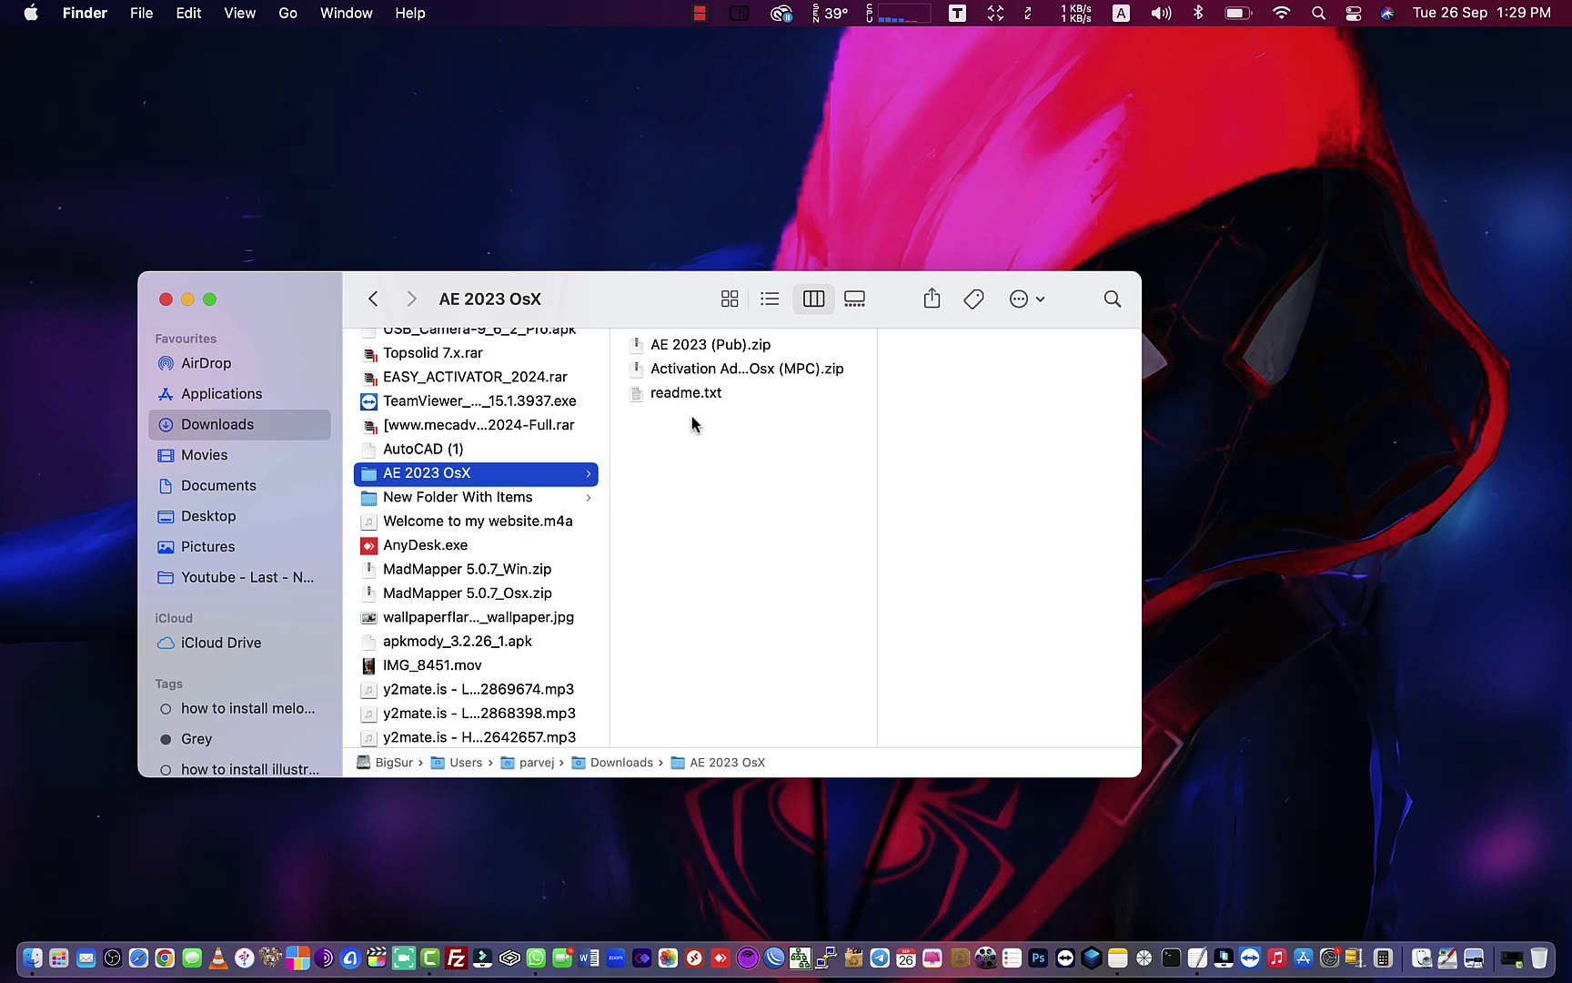
click(721, 369)
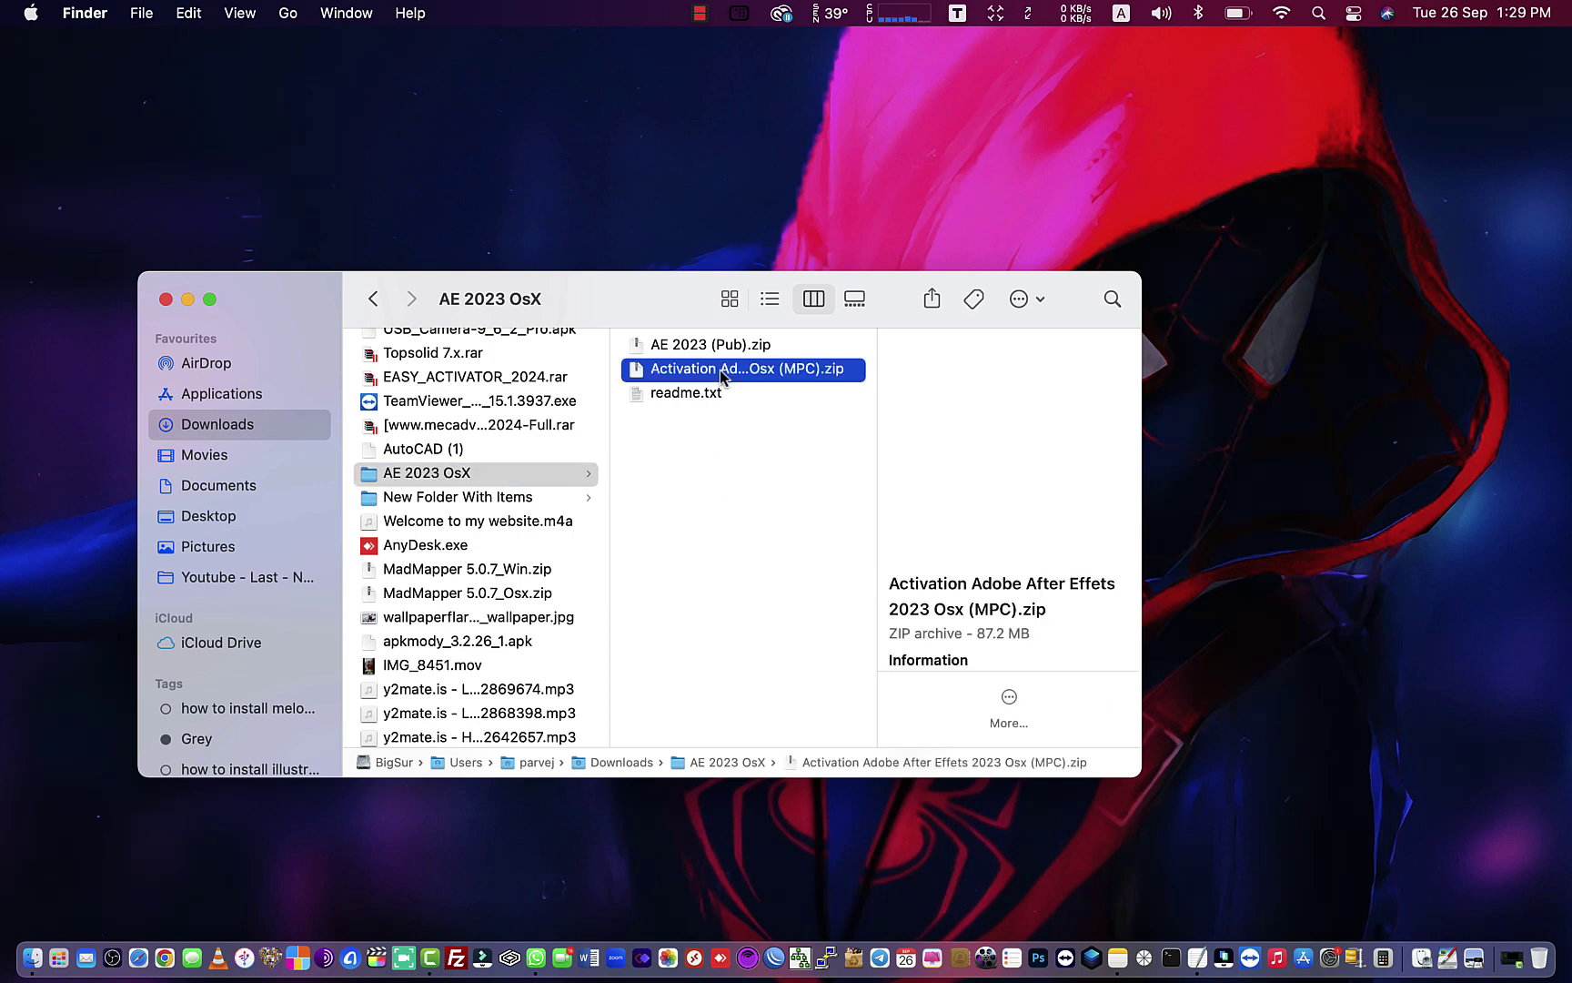
click(722, 346)
right_click(723, 353)
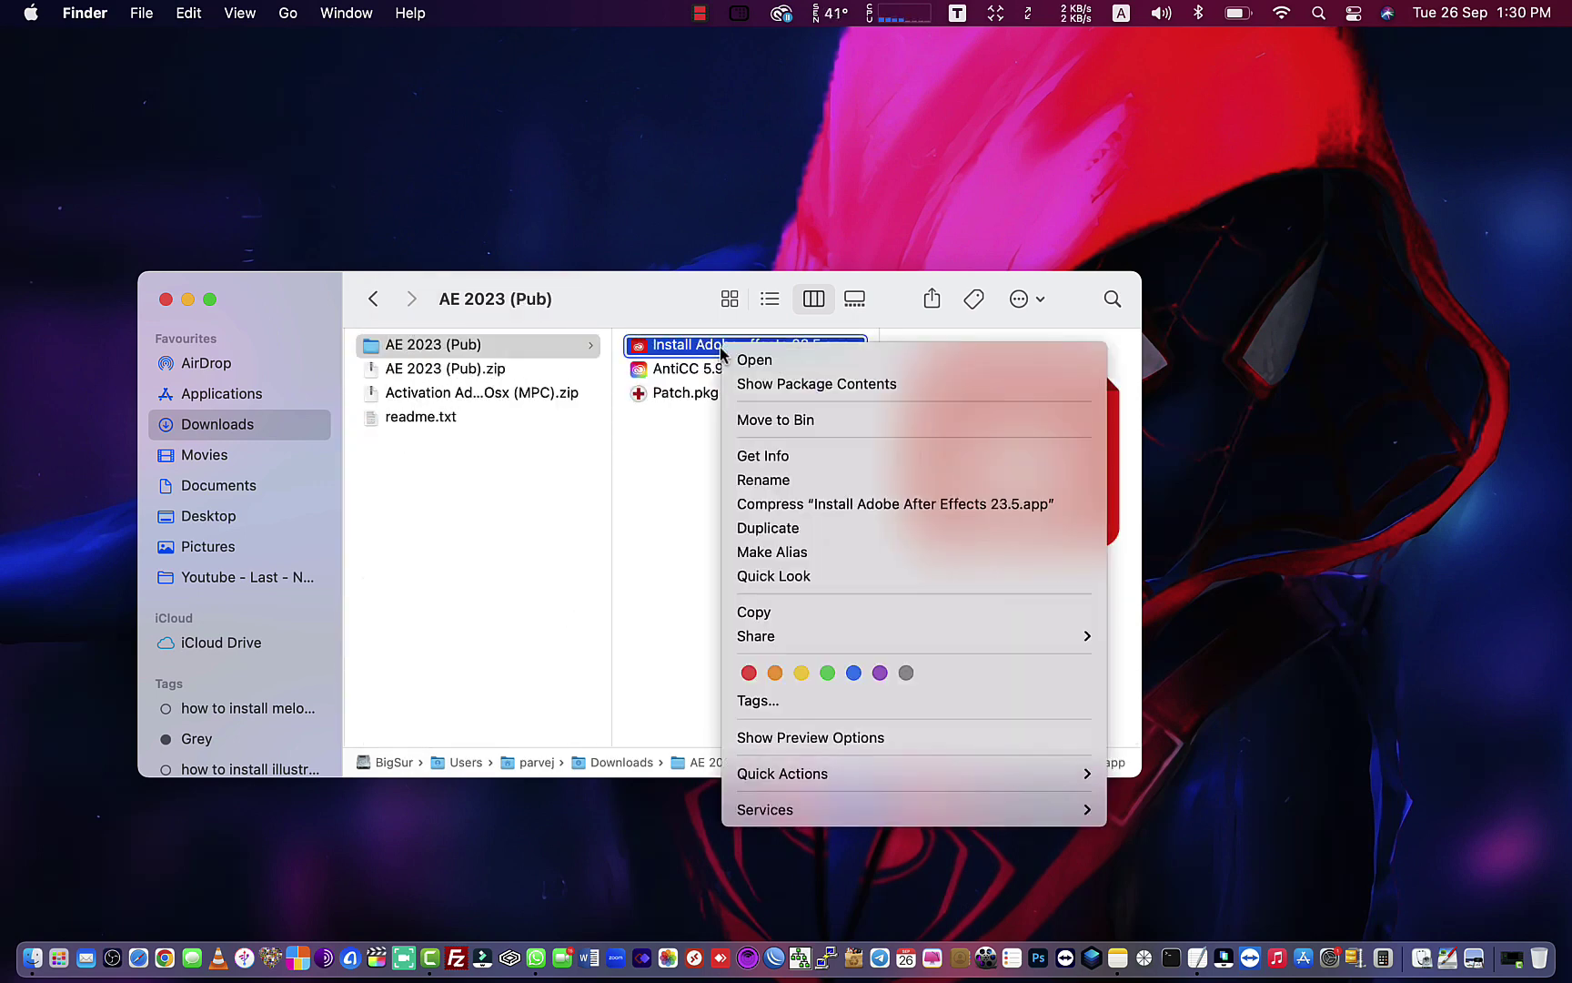
click(760, 366)
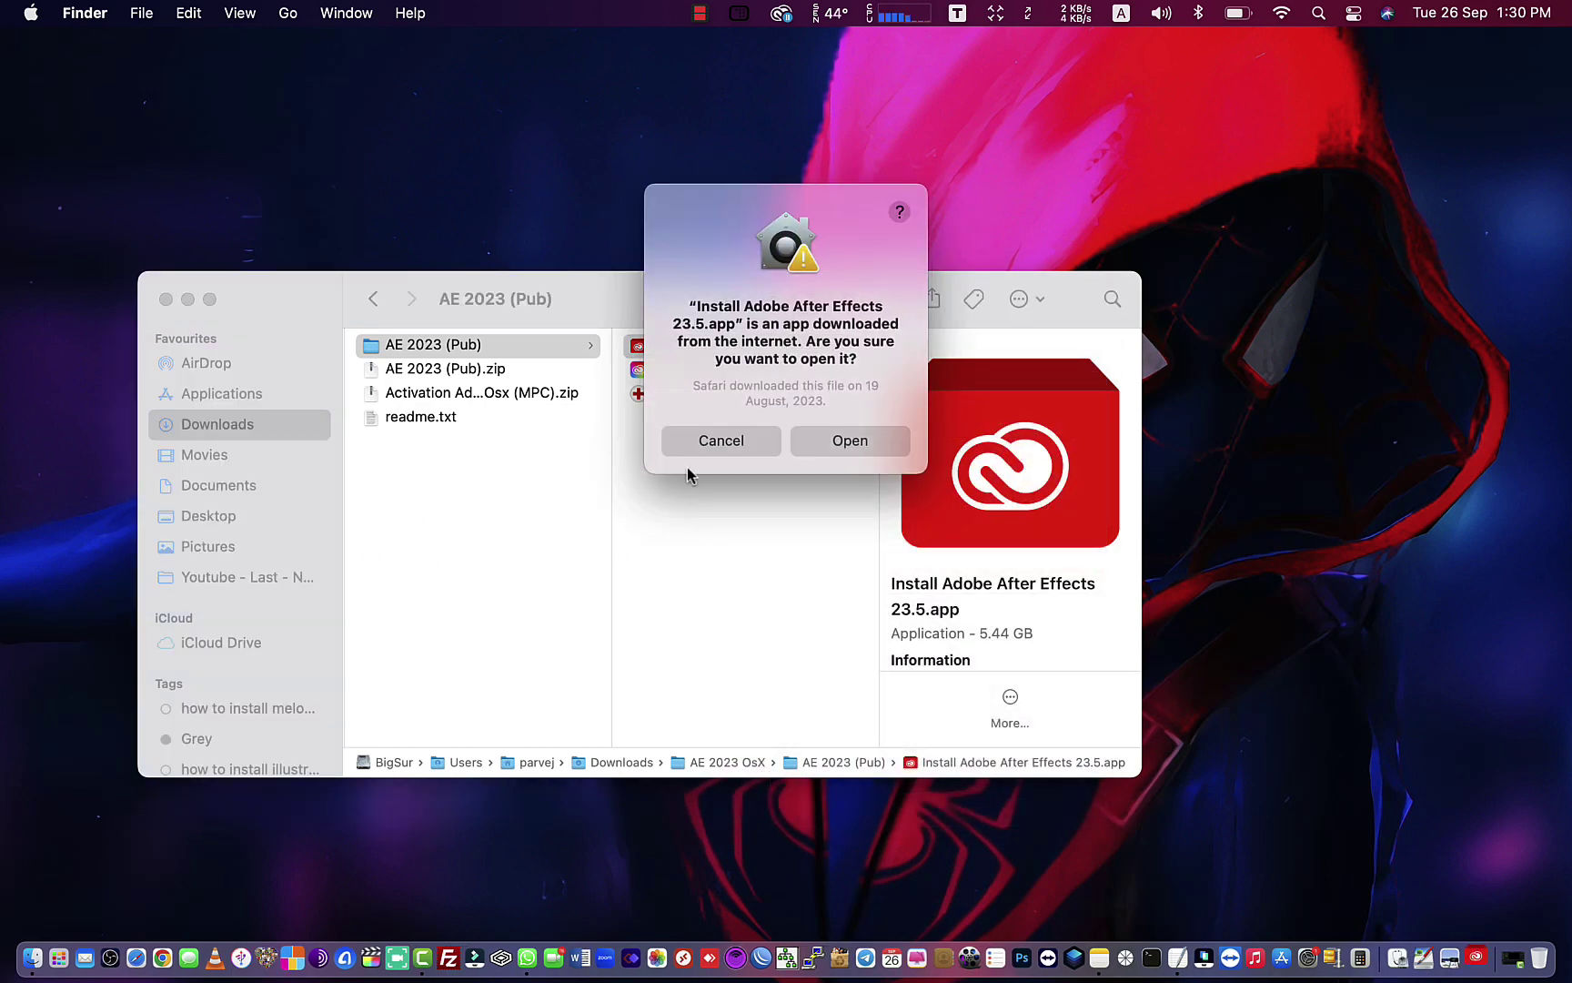
Confirm opening the downloaded installer, start the install, and authorise it with the admin password
click(865, 445)
click(797, 386)
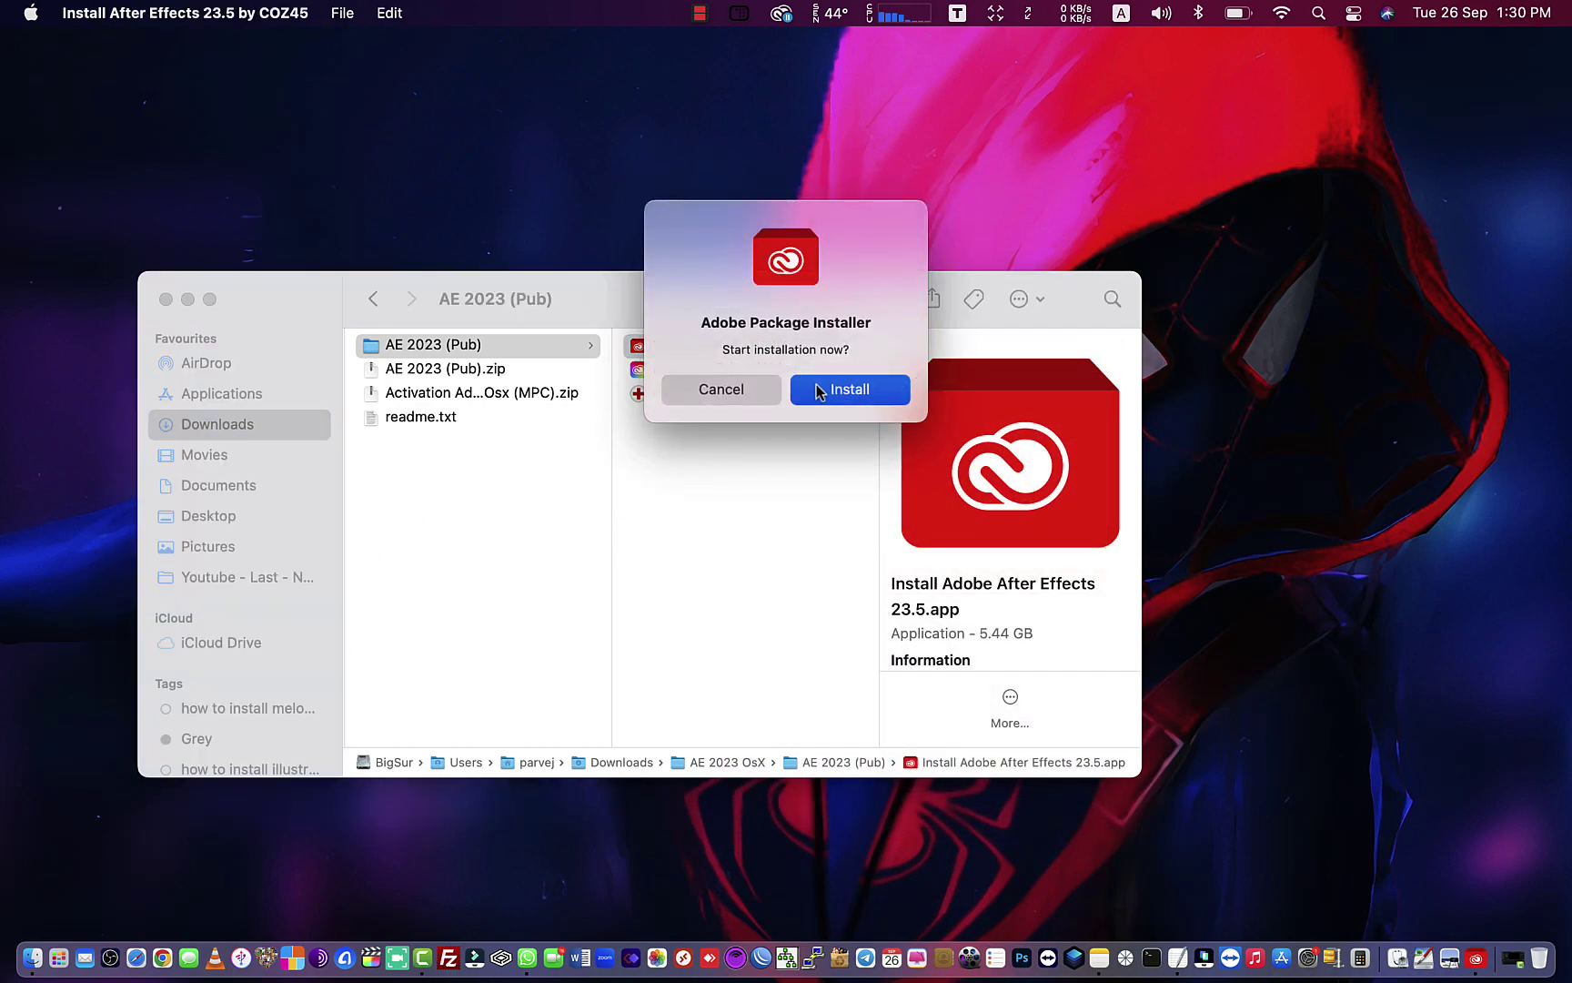
text(a)
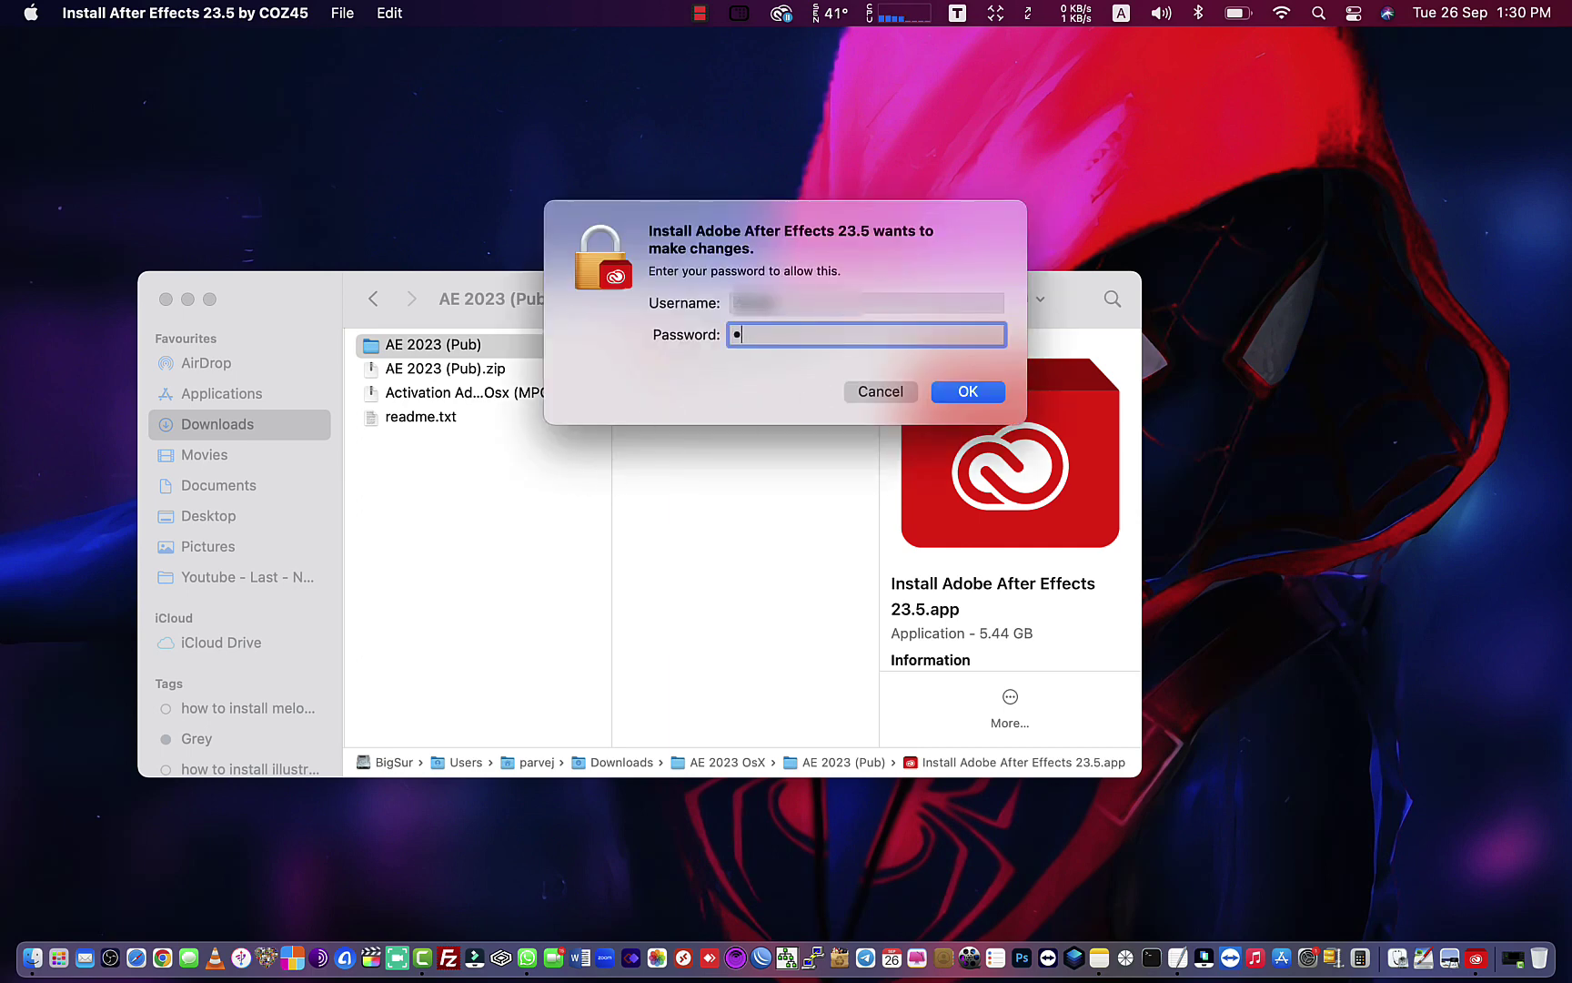
key(Return)
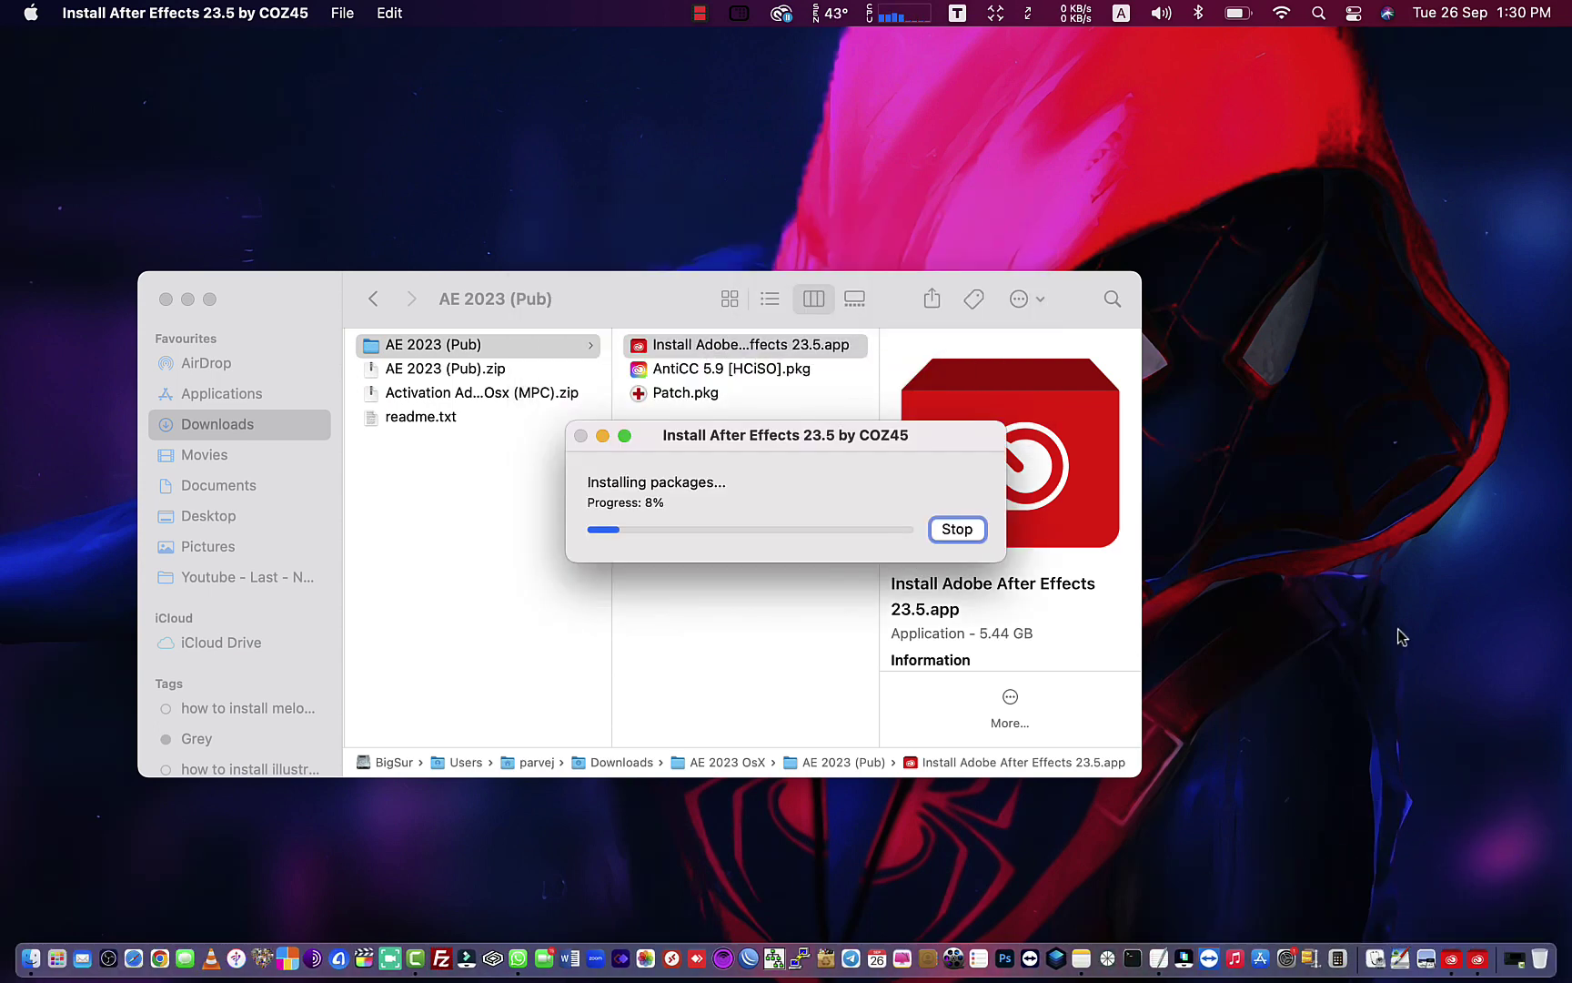
Wait for After Effects 23.5 to finish installing and acknowledge the success message
click(186, 301)
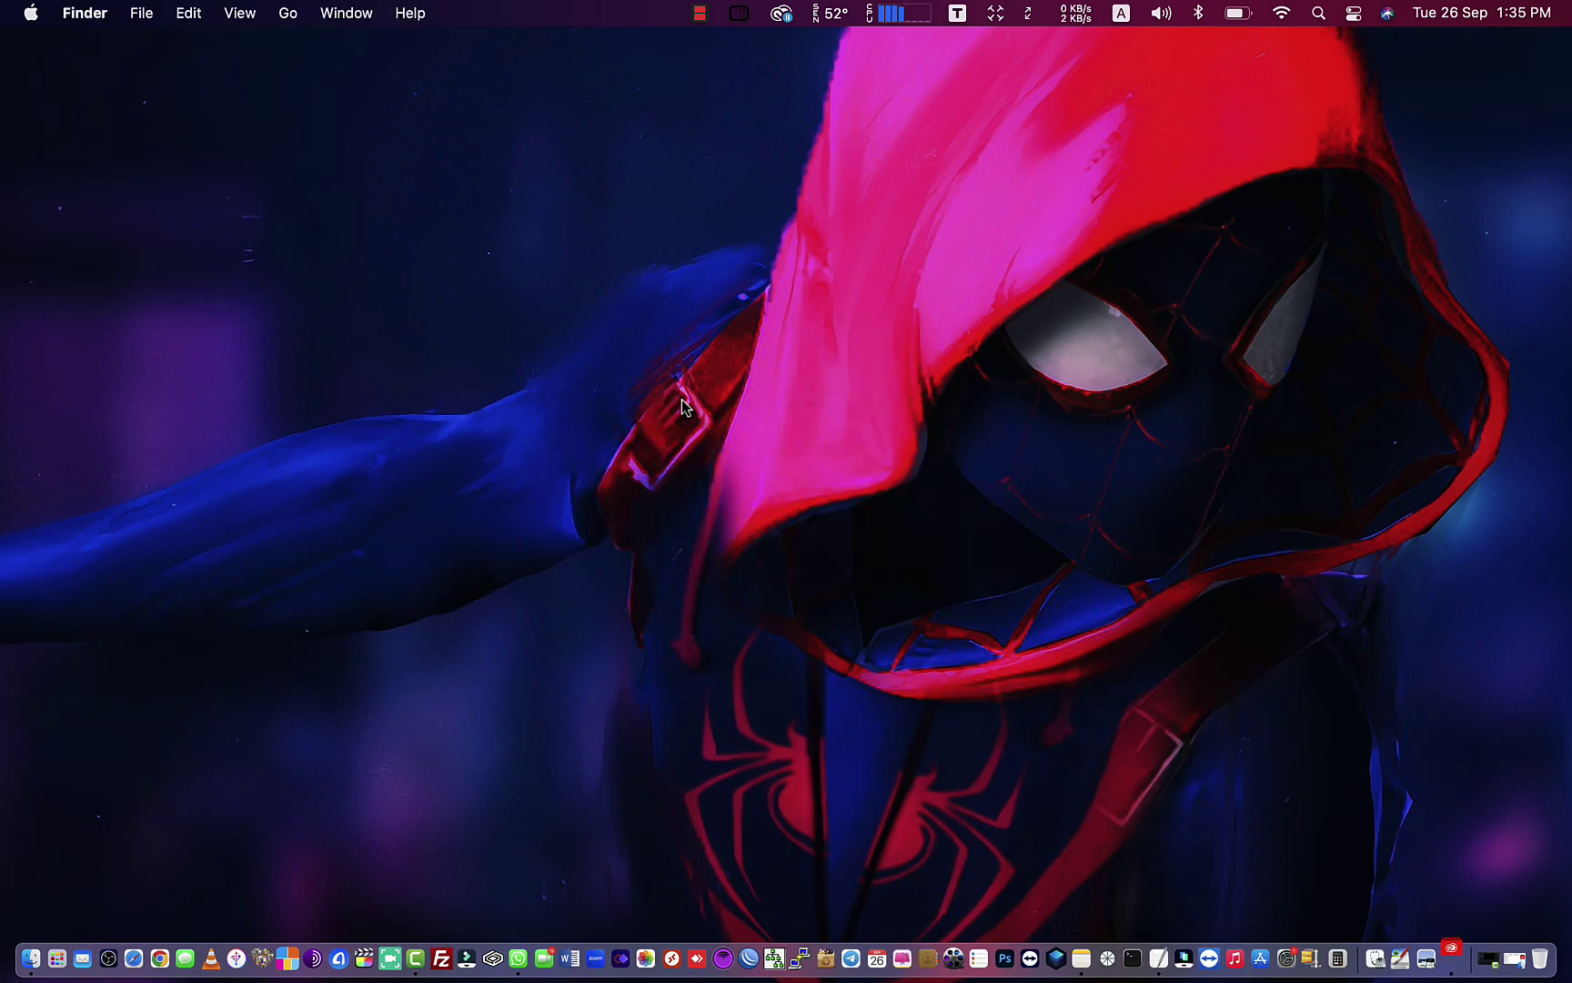
click(1445, 955)
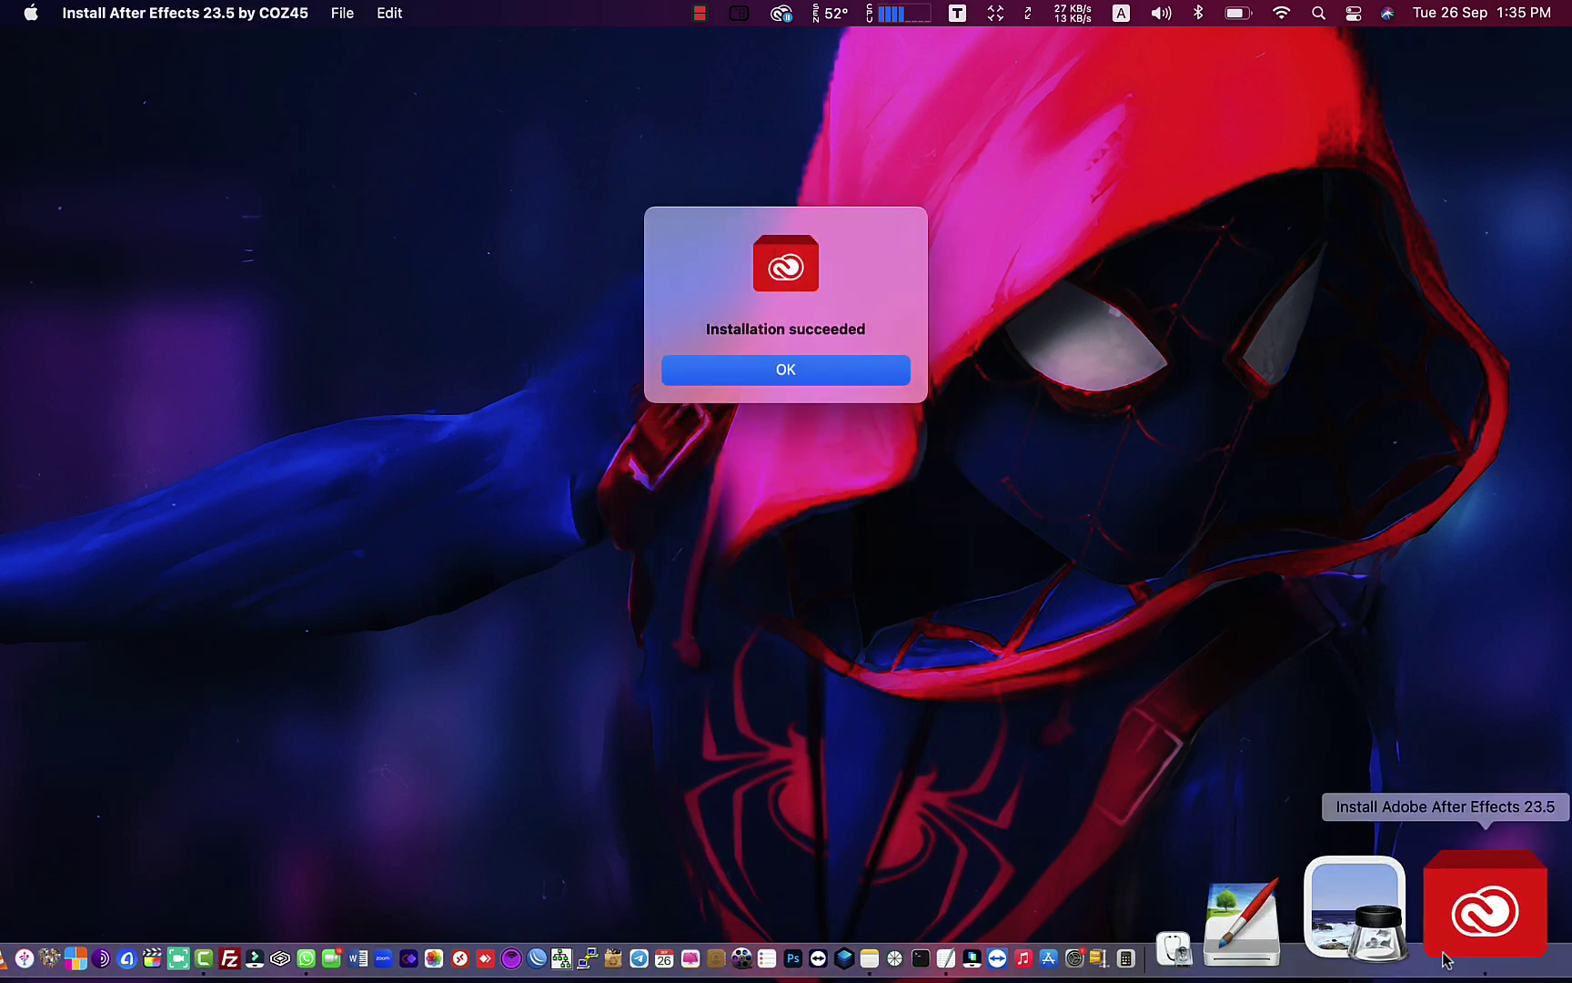
click(808, 374)
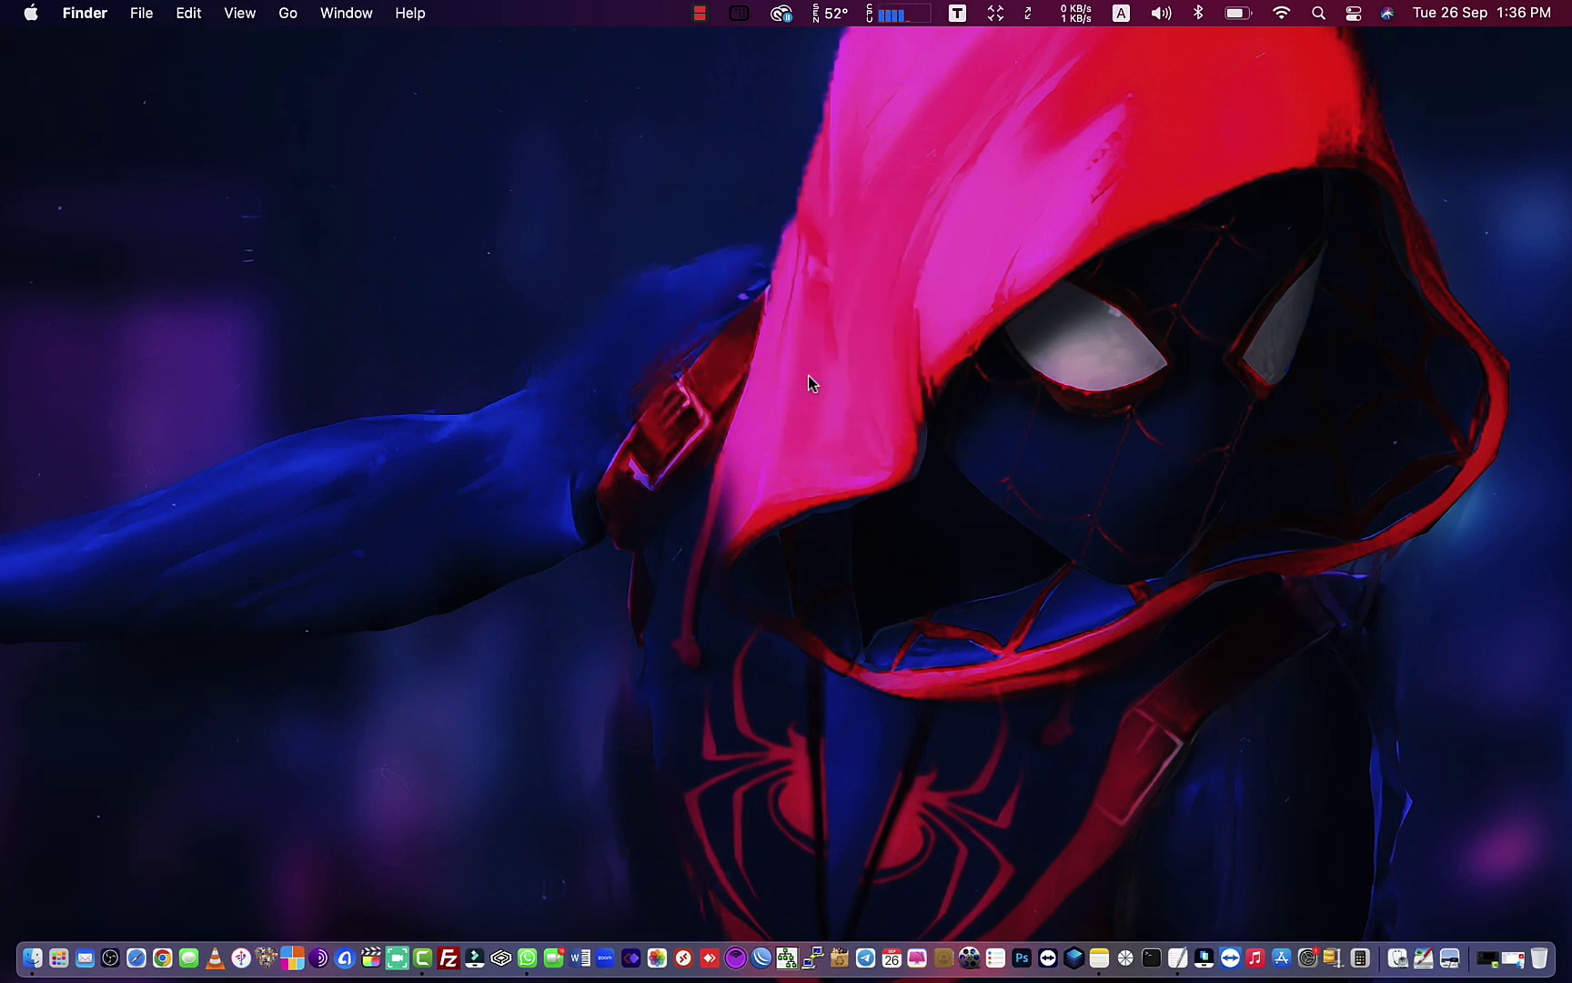
Launch Adobe After Effects 2023.app from Applications > Adobe After Effects 2023 and minimise Finder
click(1486, 951)
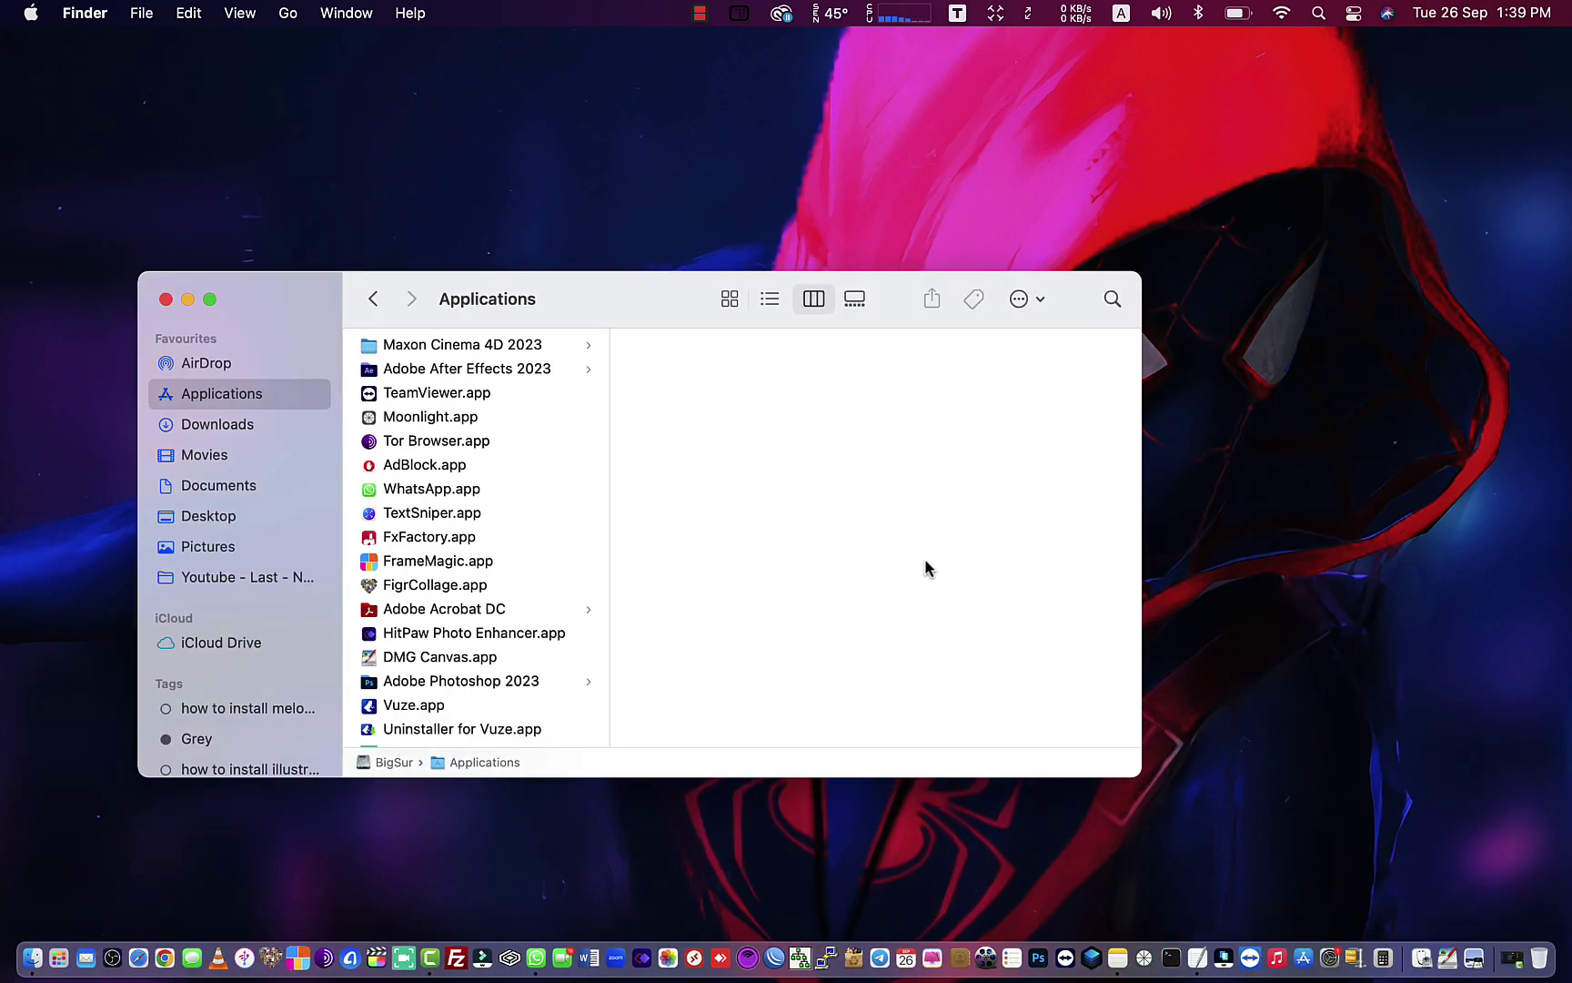
click(459, 372)
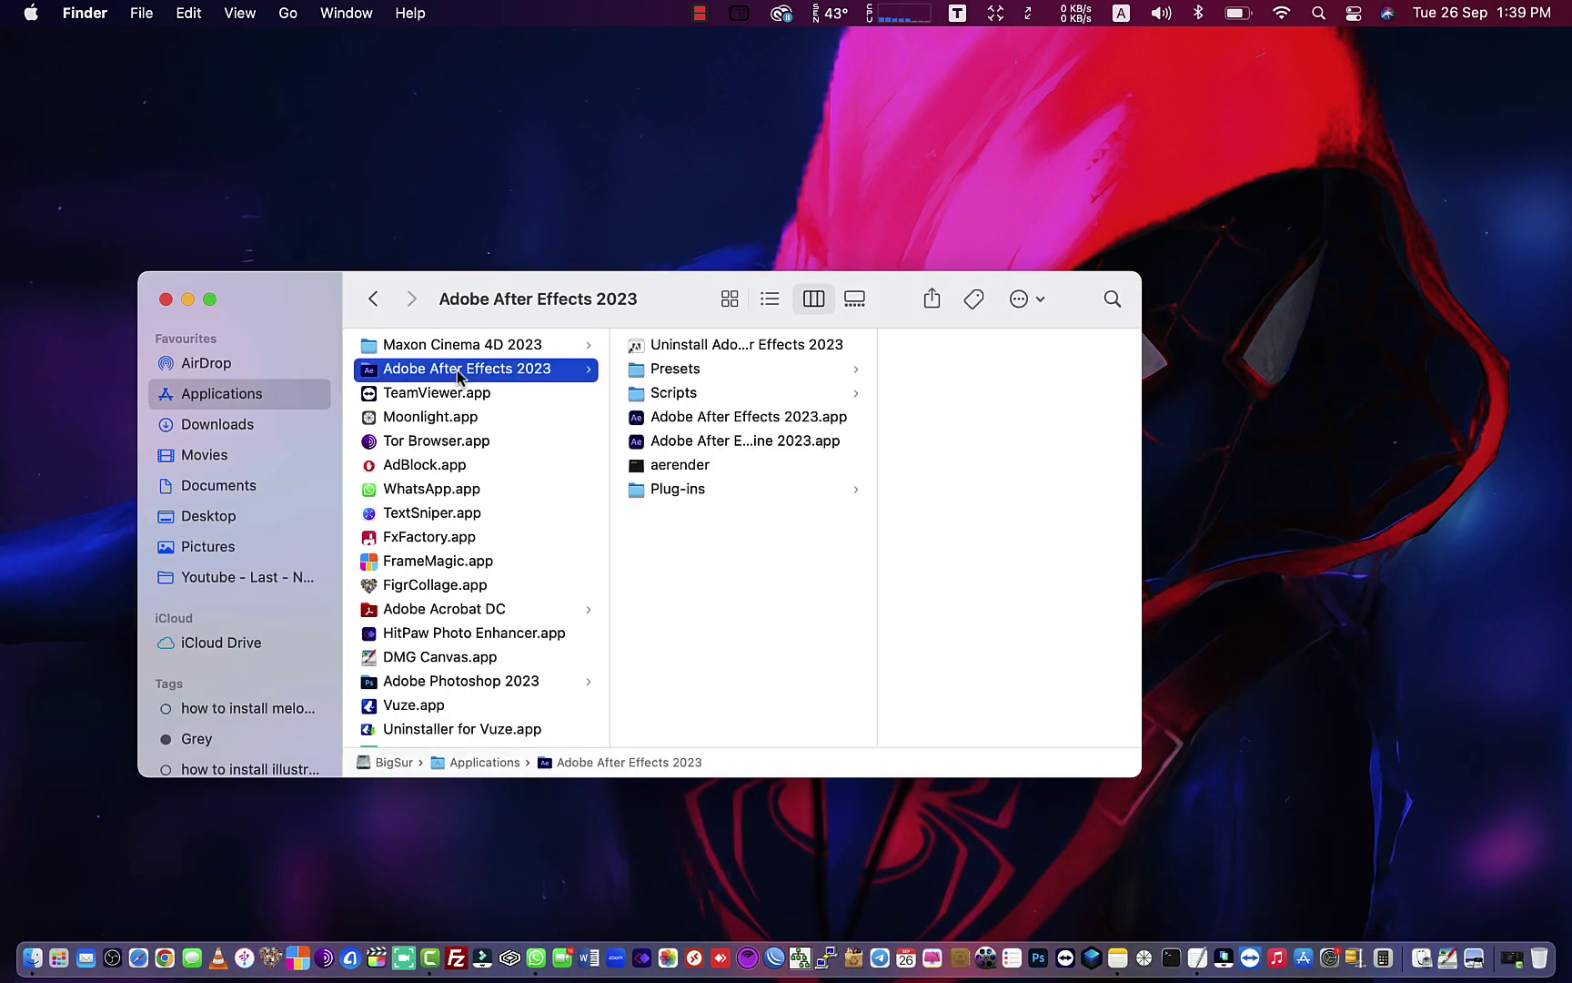
click(748, 417)
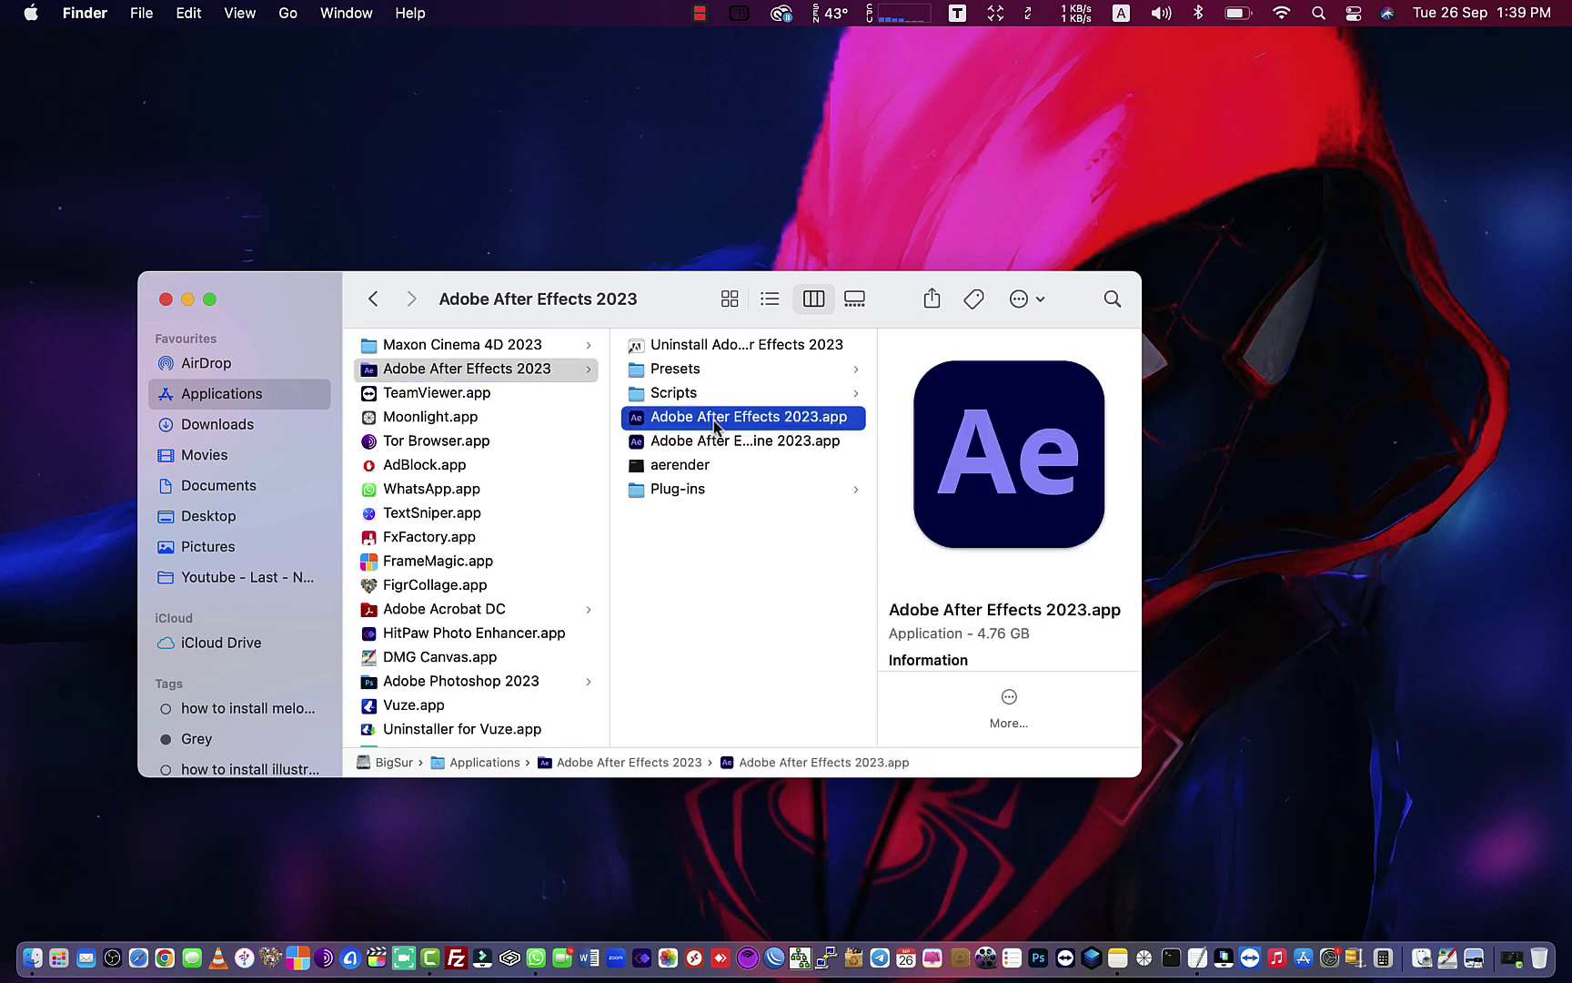
right_click(717, 421)
click(741, 435)
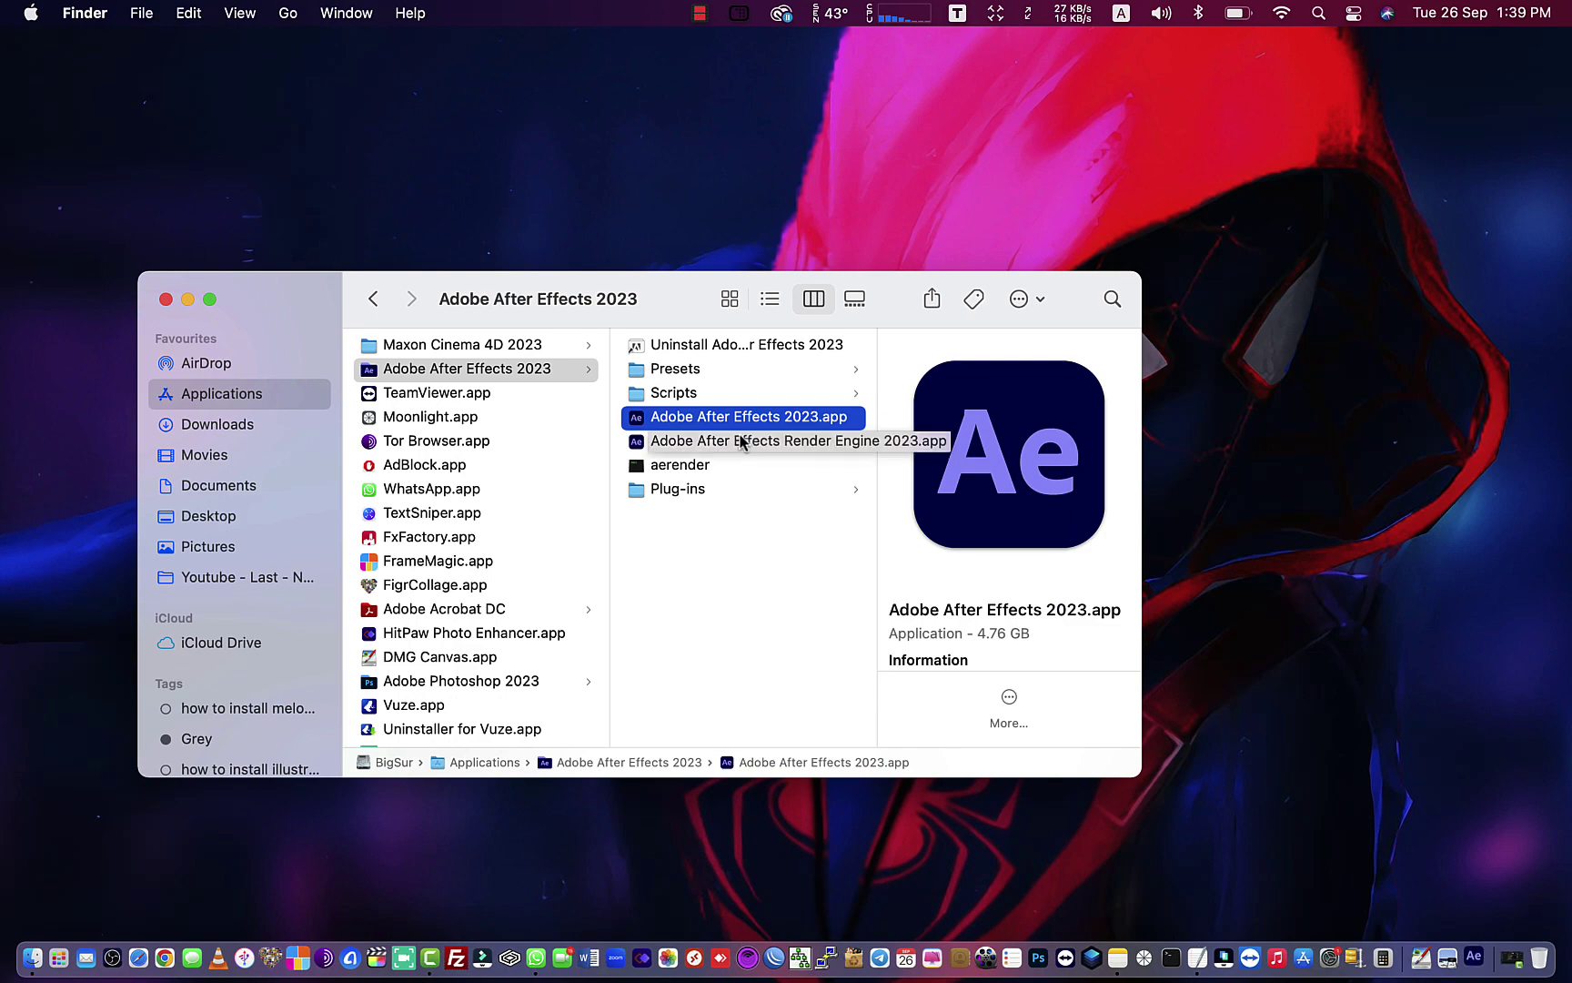
click(187, 299)
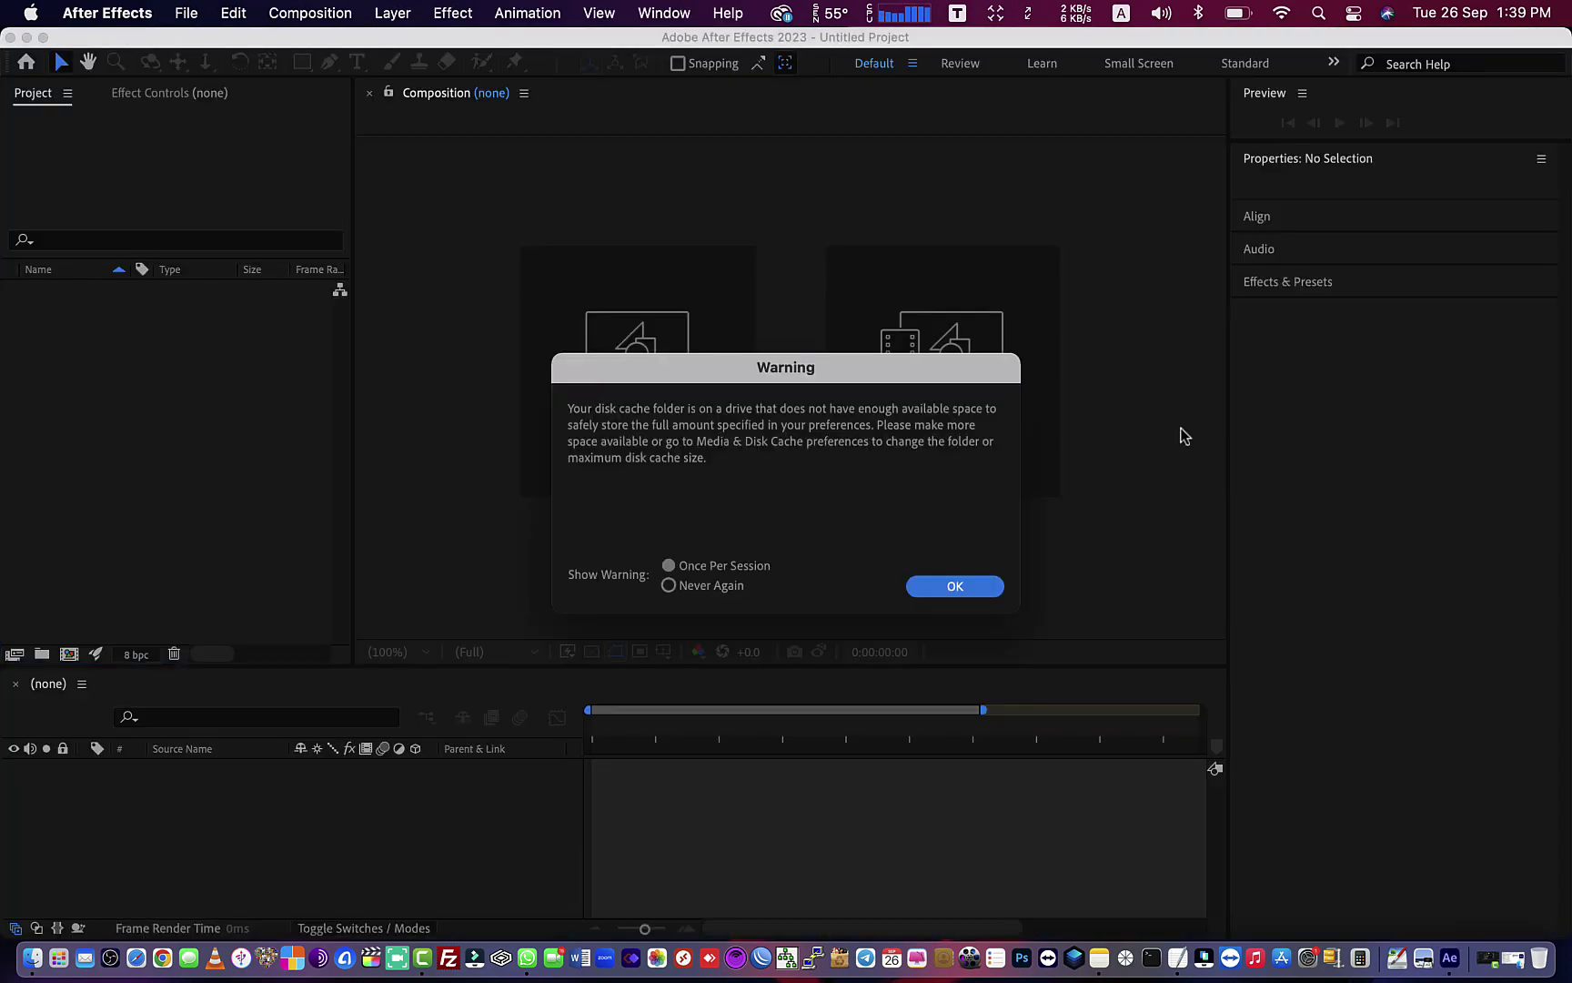
Dismiss the disk cache and incompatible plugin warnings and start a new blank project
click(956, 586)
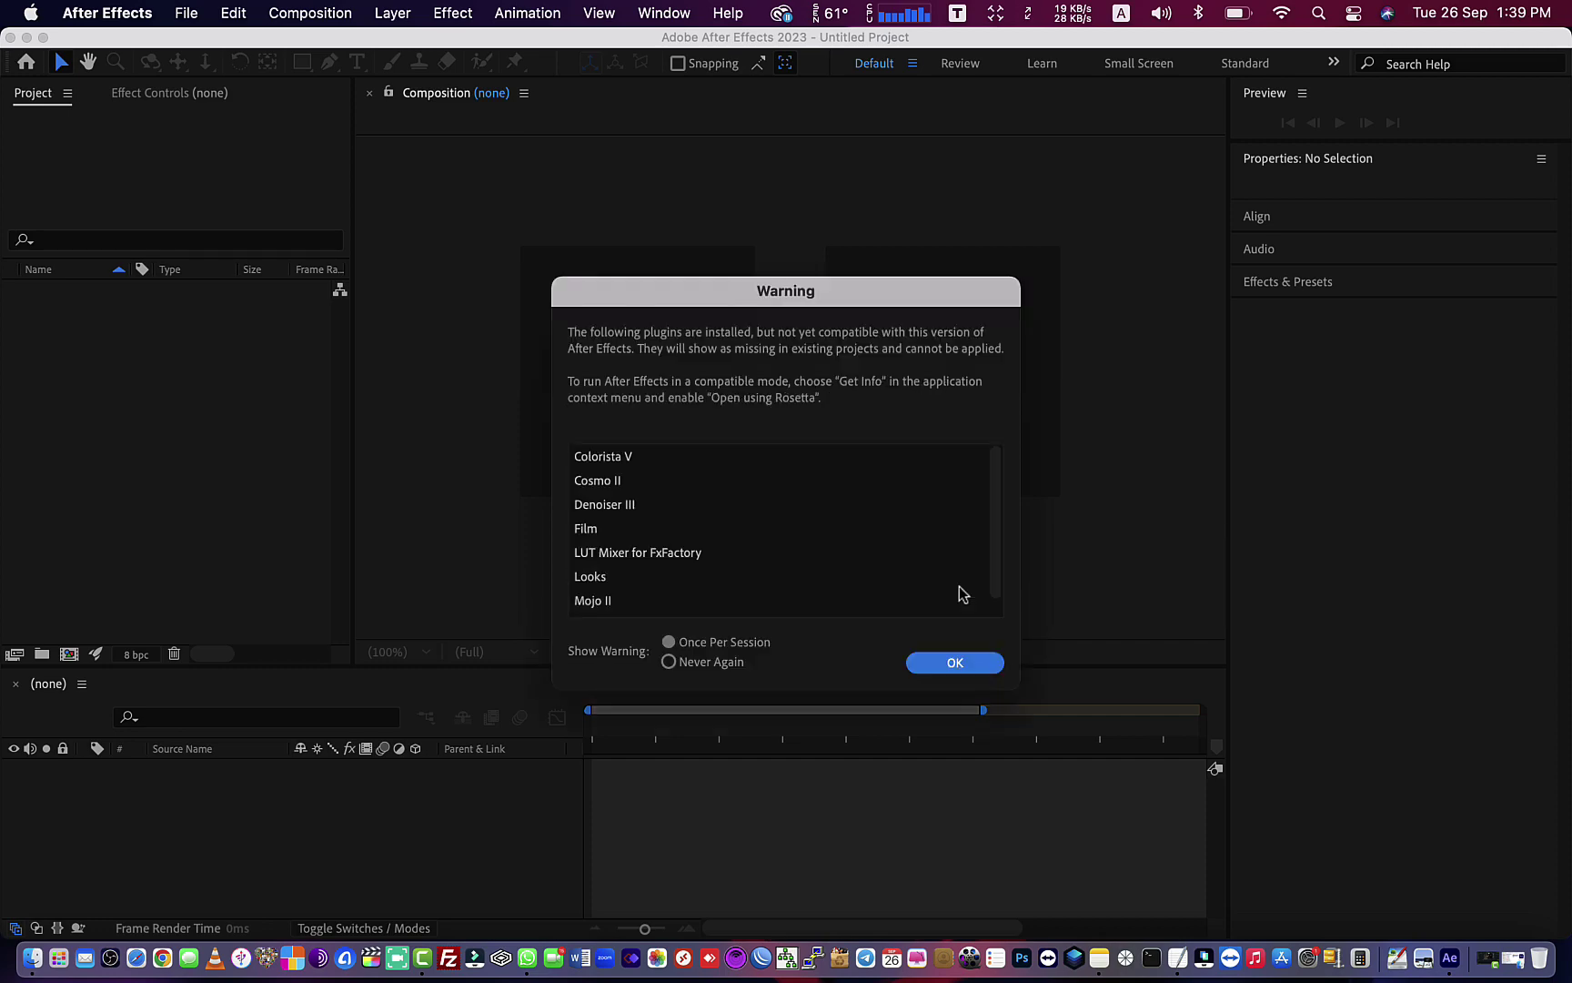
click(968, 664)
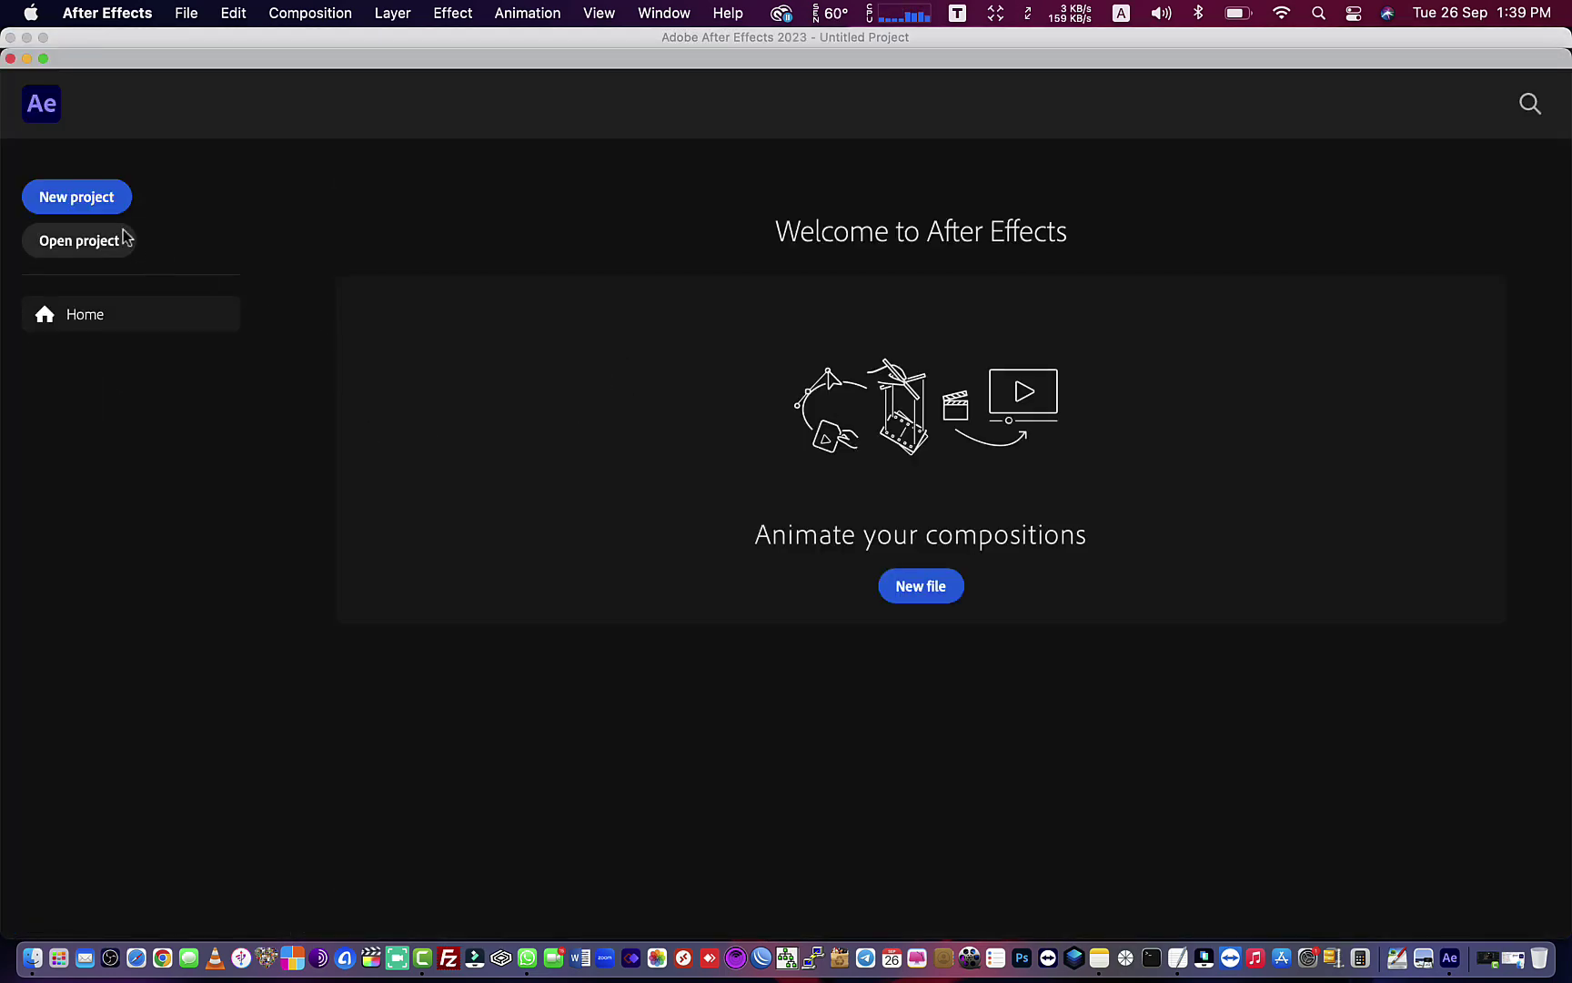
click(96, 199)
click(1112, 230)
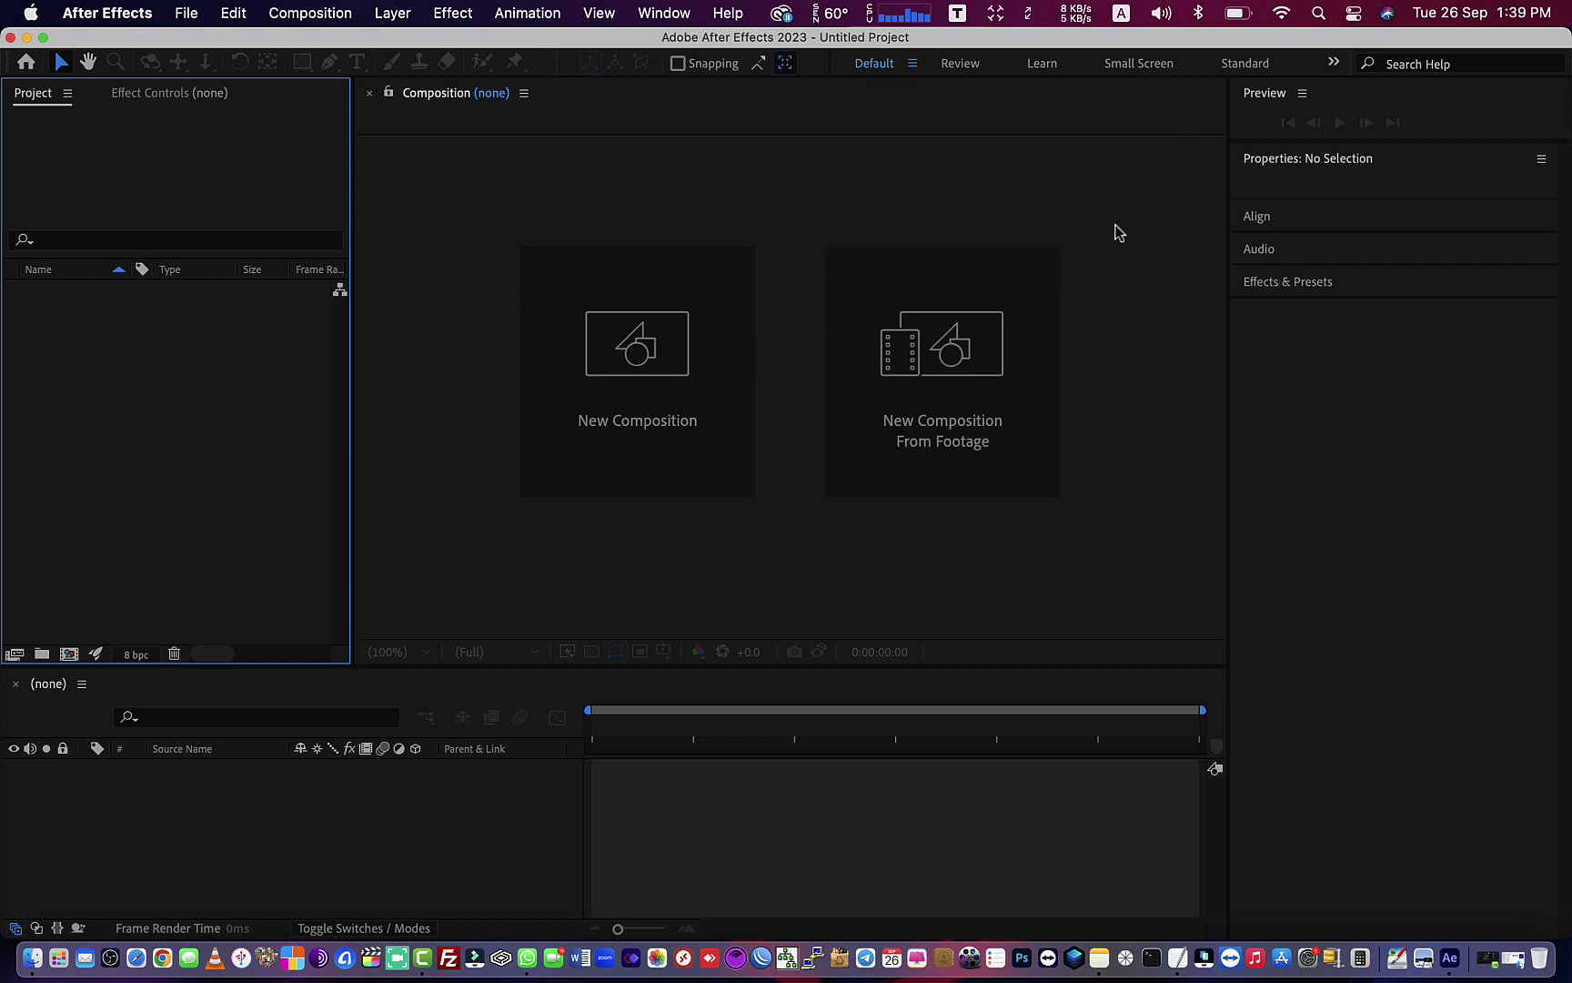
Create Comp 1 with default 1920×1080, 29.97 fps, 30-second settings and move to about 3 seconds
click(625, 378)
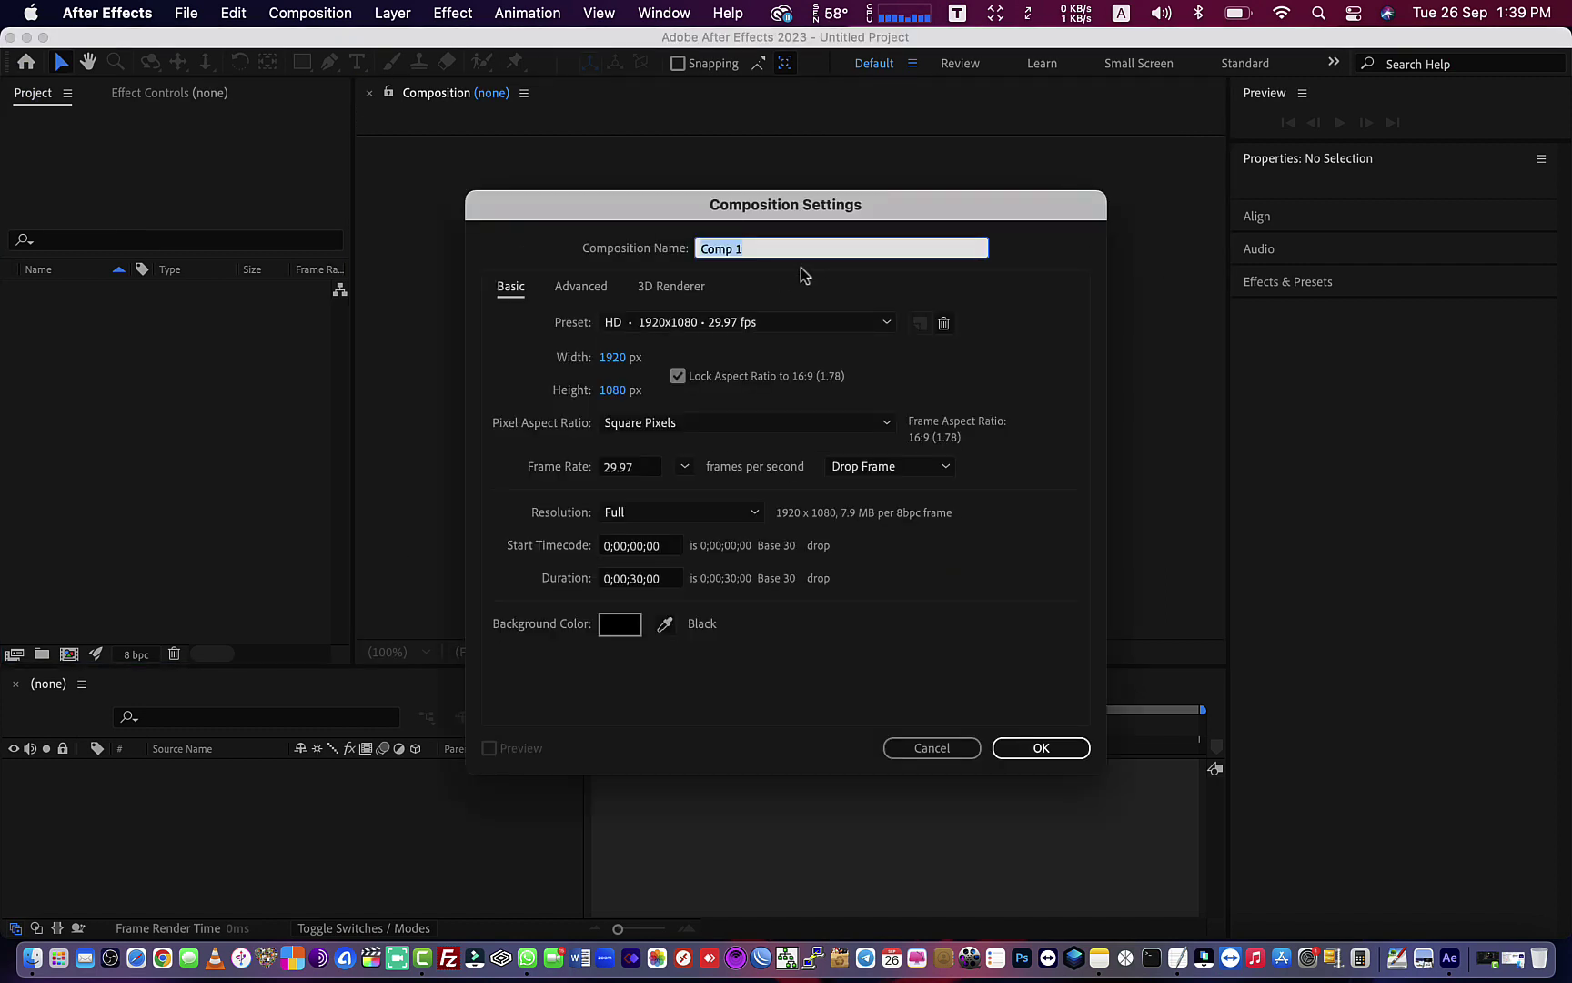
click(1022, 748)
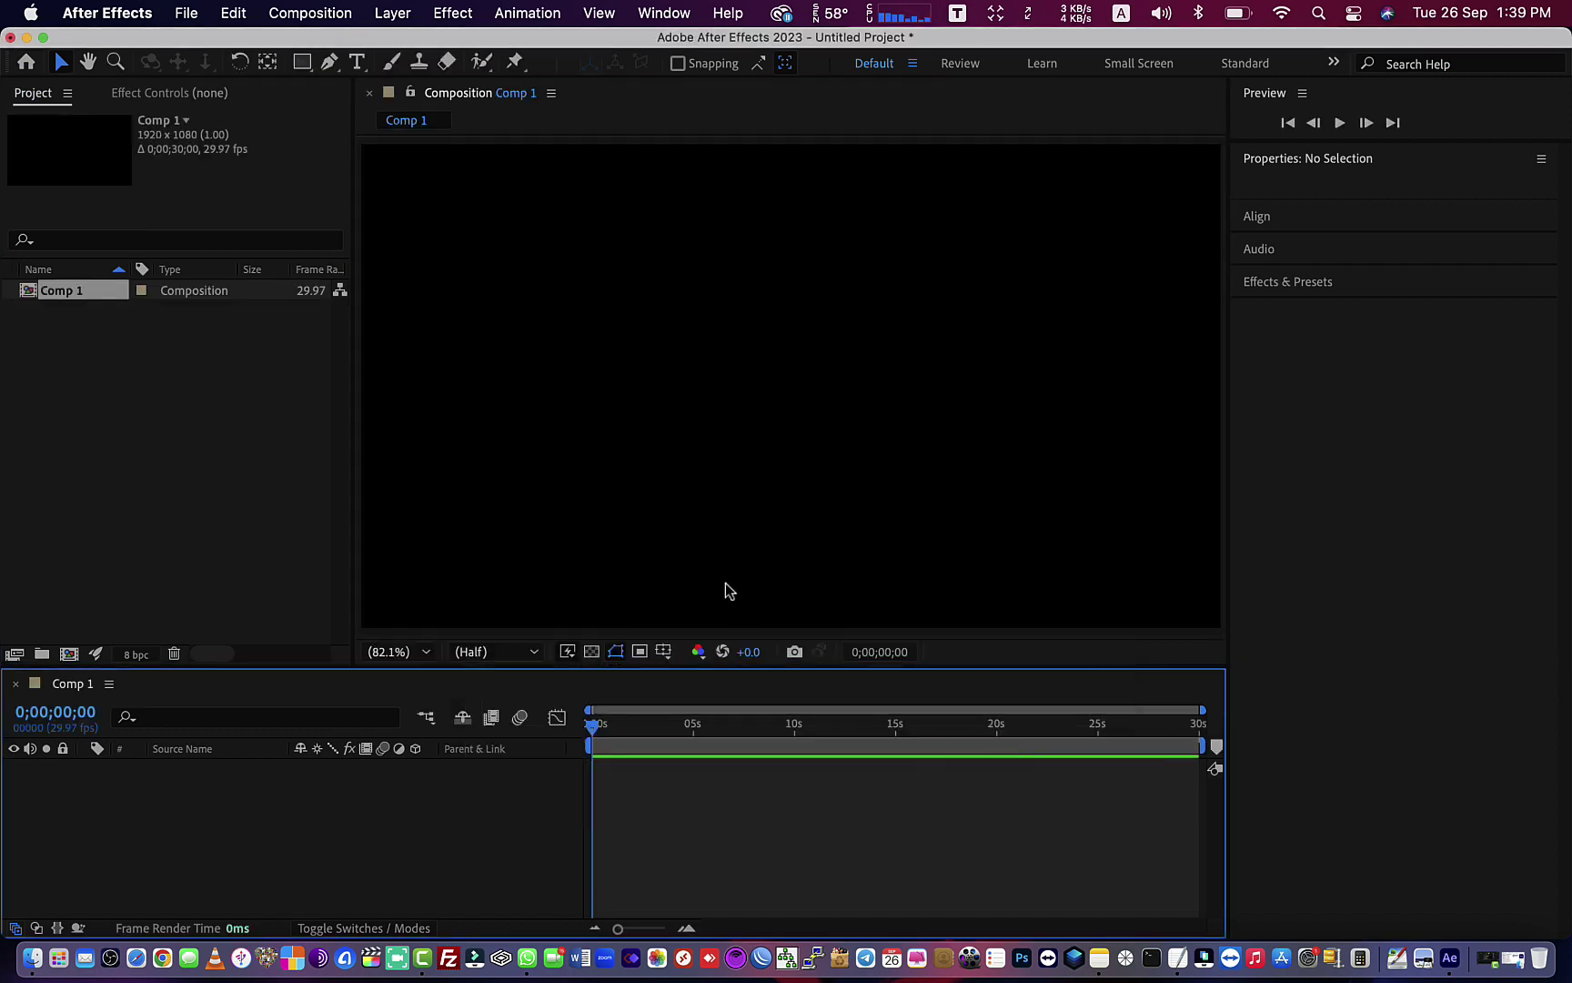
click(655, 728)
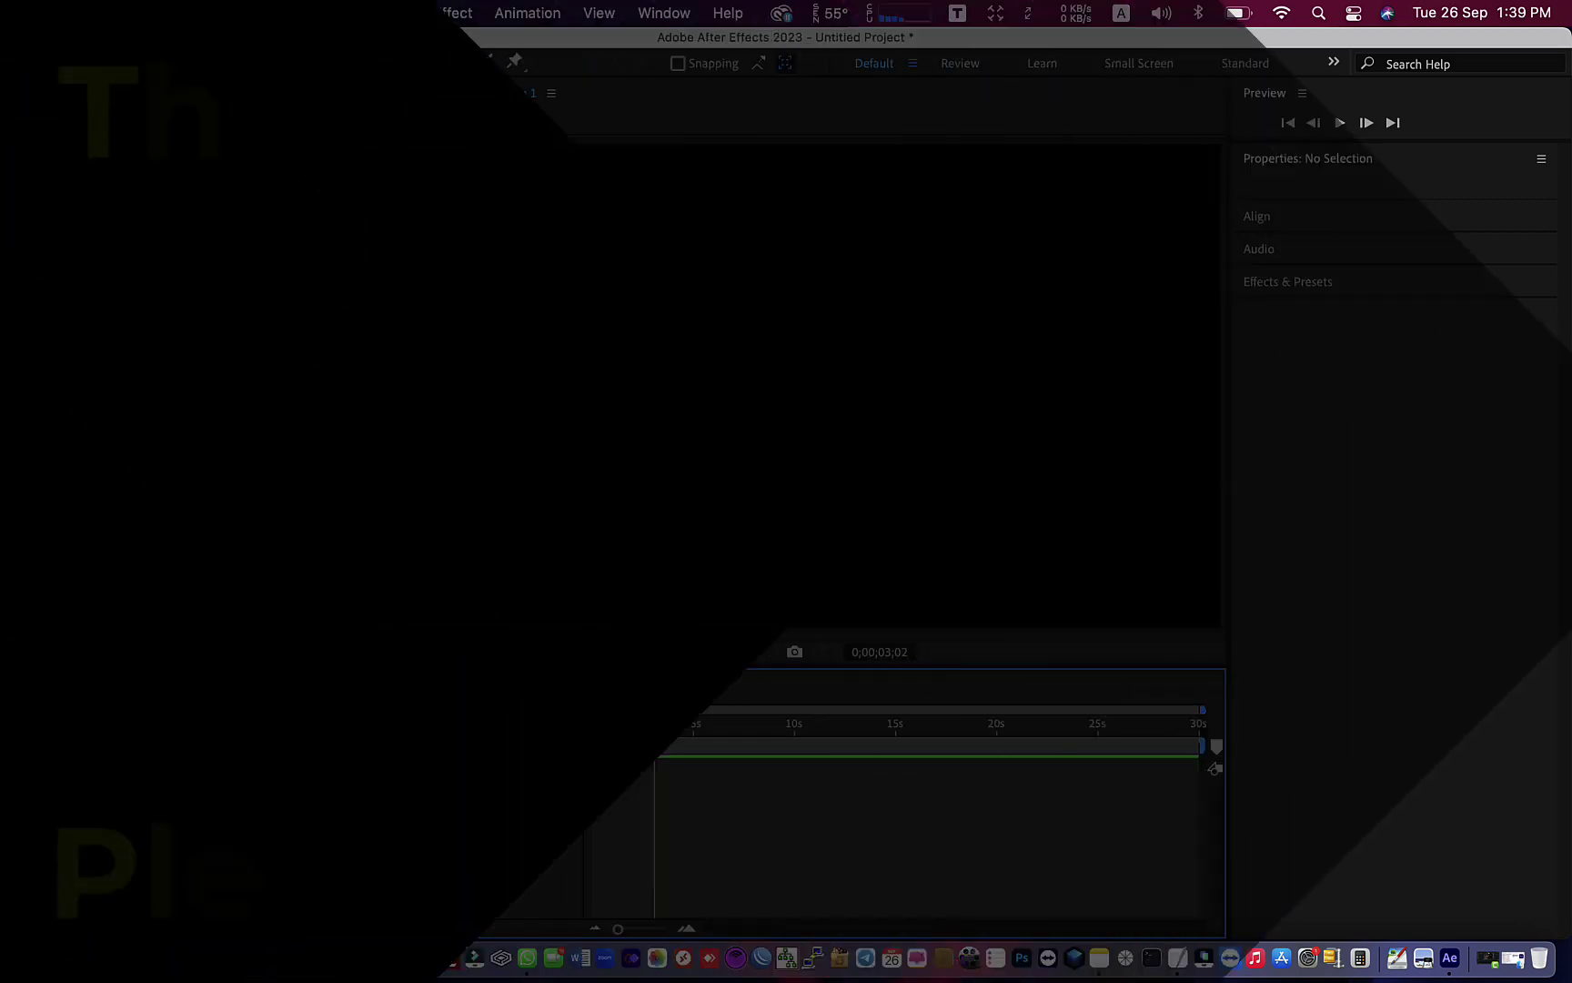